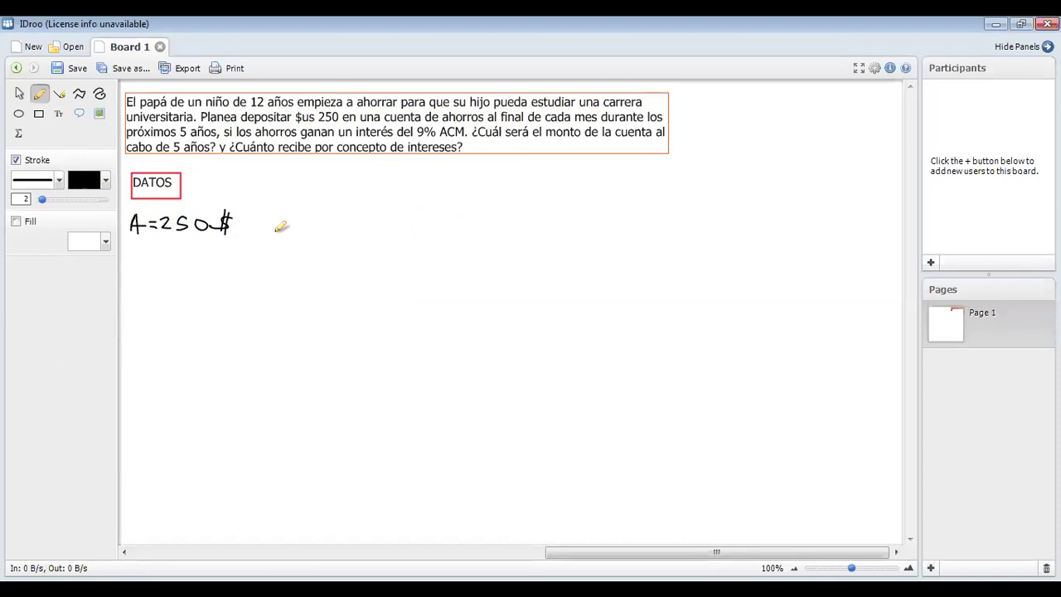
# - Handwrite "men." after "A=250$" and add the line "n = 5 Años" below it
pyautogui.moveTo(242, 227); pyautogui.dragTo(283, 226)
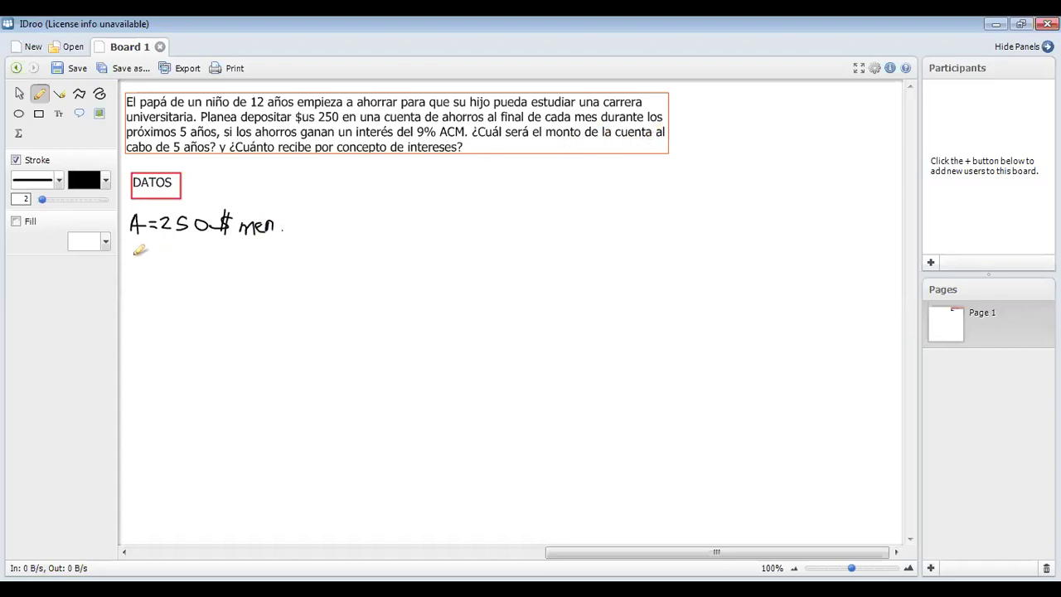
pyautogui.moveTo(127, 274)
pyautogui.mouseDown()
pyautogui.moveTo(129, 258)
pyautogui.moveTo(138, 273)
pyautogui.moveTo(159, 262)
pyautogui.mouseUp()
pyautogui.moveTo(148, 268); pyautogui.dragTo(198, 252)
pyautogui.moveTo(198, 251)
pyautogui.mouseDown()
pyautogui.moveTo(202, 267)
pyautogui.moveTo(238, 262)
pyautogui.moveTo(228, 254)
pyautogui.mouseUp()
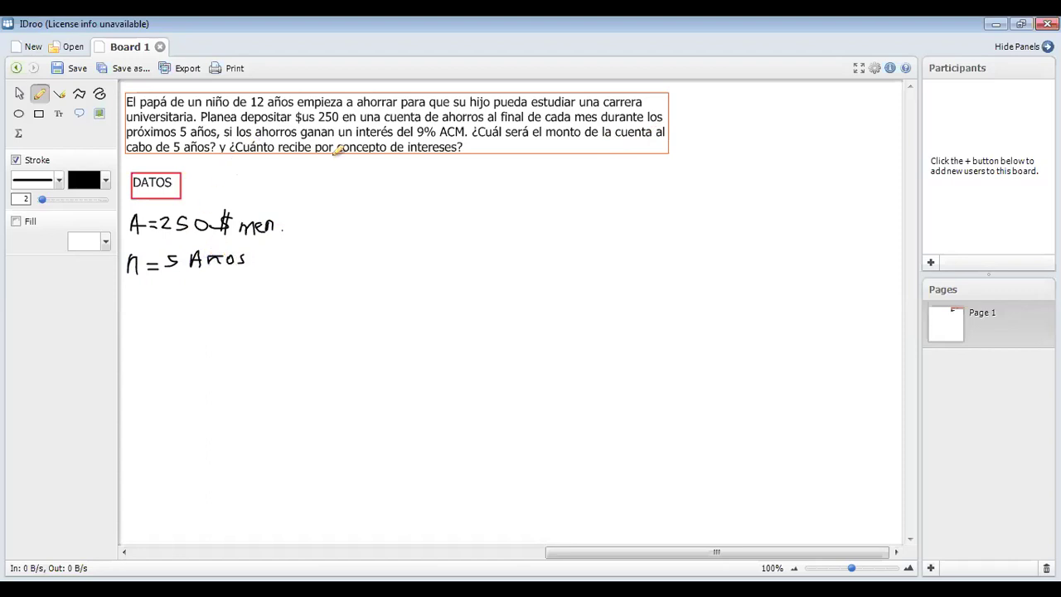
# - Handwrite the interest rate "i = 9% ACM" under the number of years
pyautogui.moveTo(130, 304)
pyautogui.mouseDown()
pyautogui.moveTo(125, 292)
pyautogui.moveTo(166, 292)
pyautogui.mouseUp()
pyautogui.click(125, 286)
pyautogui.moveTo(163, 284)
pyautogui.mouseDown()
pyautogui.moveTo(162, 303)
pyautogui.moveTo(176, 283)
pyautogui.moveTo(176, 298)
pyautogui.moveTo(242, 287)
pyautogui.moveTo(244, 299)
pyautogui.mouseUp()
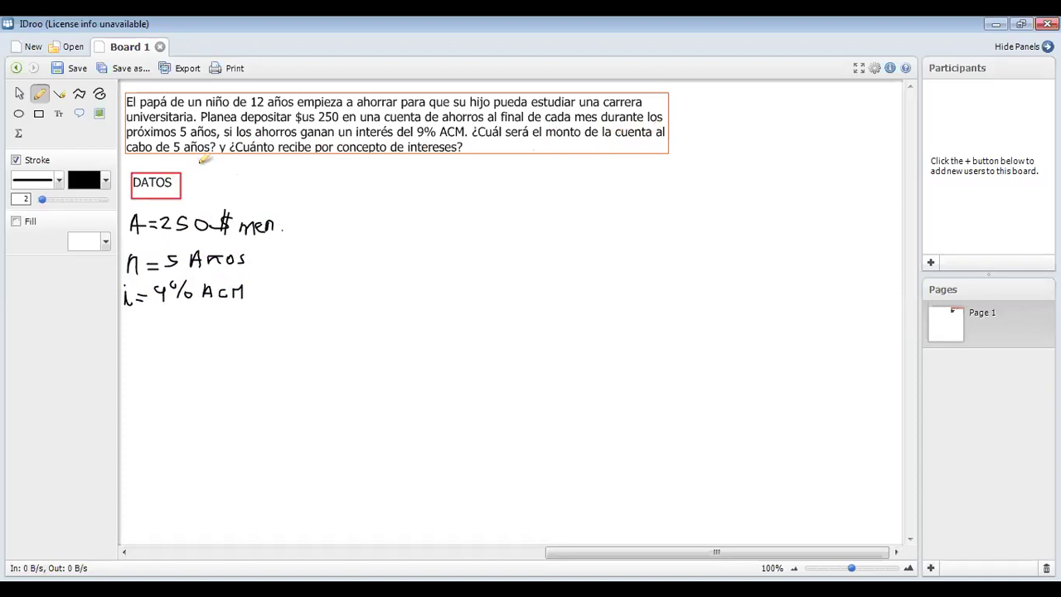
# - Handwrite the unknowns "VFs = ?" and "I = ?" at the end of the data list
pyautogui.moveTo(129, 319)
pyautogui.mouseDown()
pyautogui.moveTo(131, 338)
pyautogui.moveTo(144, 314)
pyautogui.moveTo(177, 333)
pyautogui.moveTo(165, 342)
pyautogui.moveTo(192, 325)
pyautogui.mouseUp()
pyautogui.moveTo(179, 330)
pyautogui.mouseDown()
pyautogui.moveTo(209, 324)
pyautogui.moveTo(207, 334)
pyautogui.mouseUp()
pyautogui.click(204, 345)
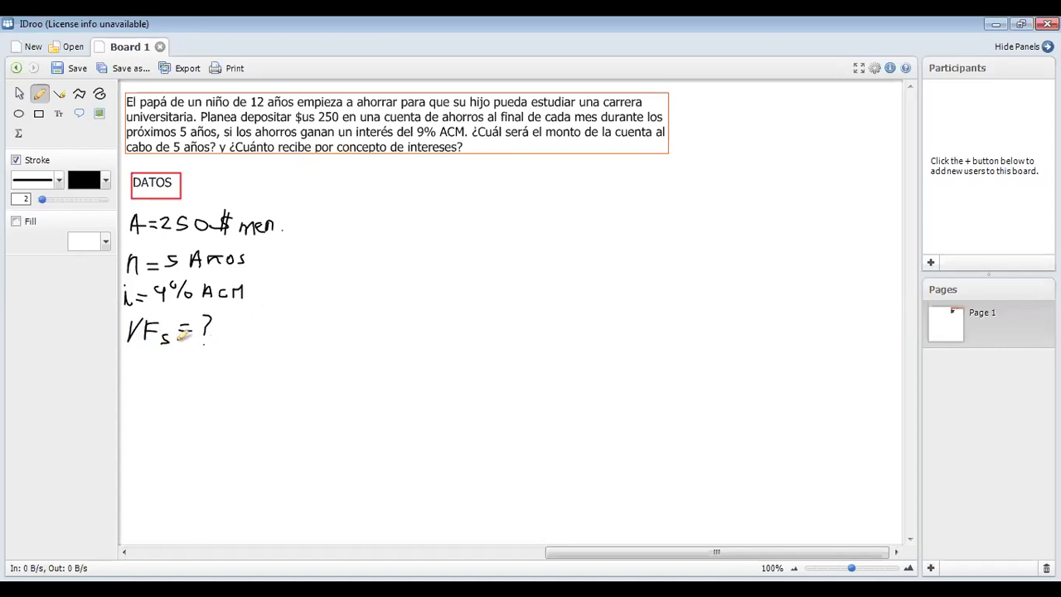
pyautogui.moveTo(137, 365)
pyautogui.mouseDown()
pyautogui.moveTo(136, 395)
pyautogui.moveTo(150, 364)
pyautogui.moveTo(148, 395)
pyautogui.moveTo(188, 361)
pyautogui.moveTo(199, 365)
pyautogui.moveTo(190, 383)
pyautogui.mouseUp()
pyautogui.click(188, 393)
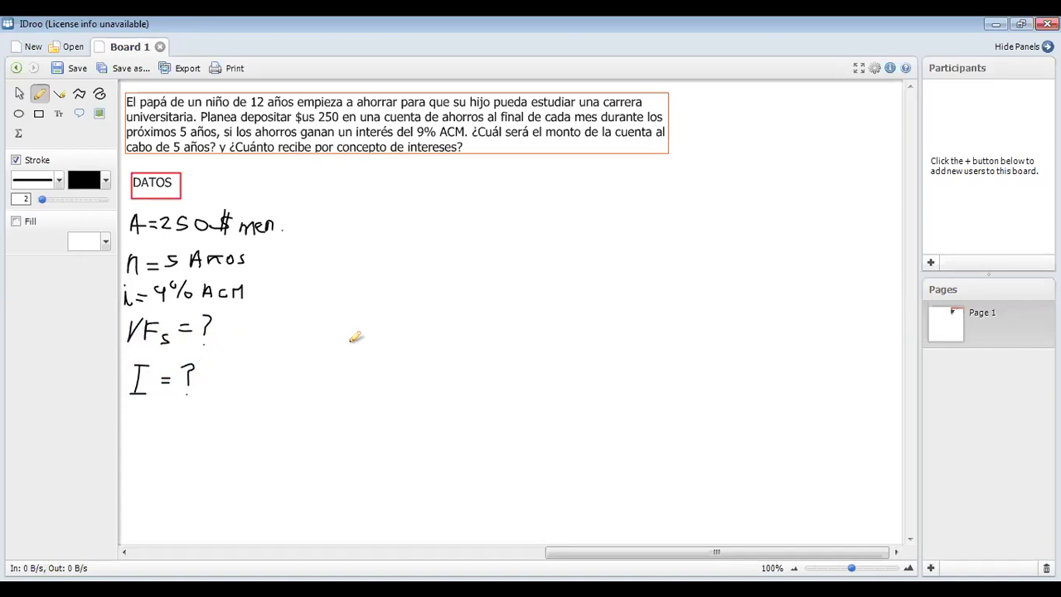
# - Draw a long horizontal timeline to the right of the data list in dark blue (RGB 46, 48, 146)
pyautogui.click(61, 96)
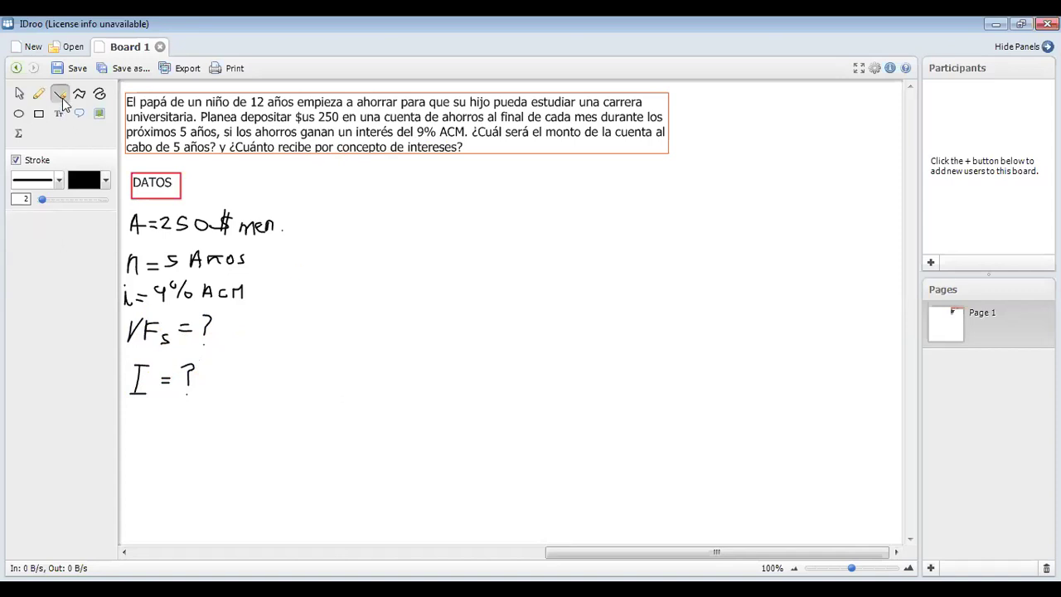
pyautogui.click(105, 183)
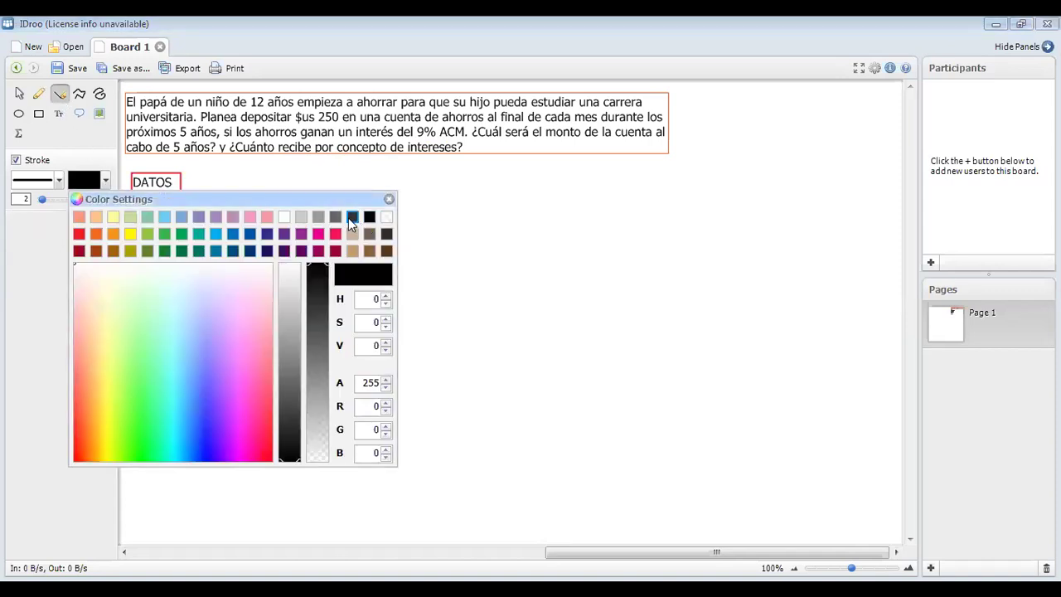
pyautogui.click(352, 217)
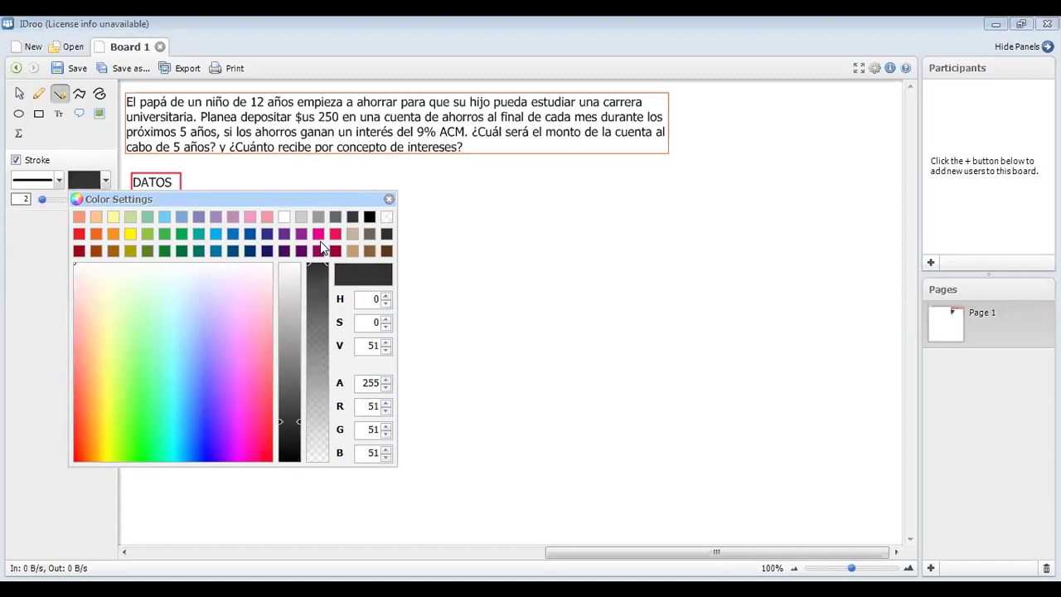
pyautogui.click(269, 233)
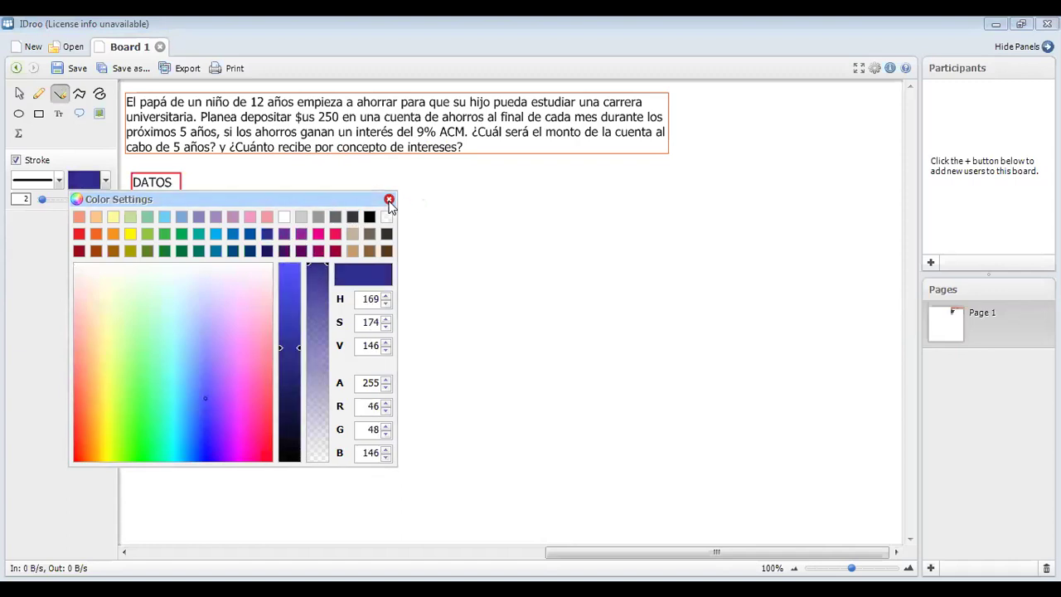
pyautogui.click(388, 200)
pyautogui.moveTo(372, 212); pyautogui.dragTo(800, 211)
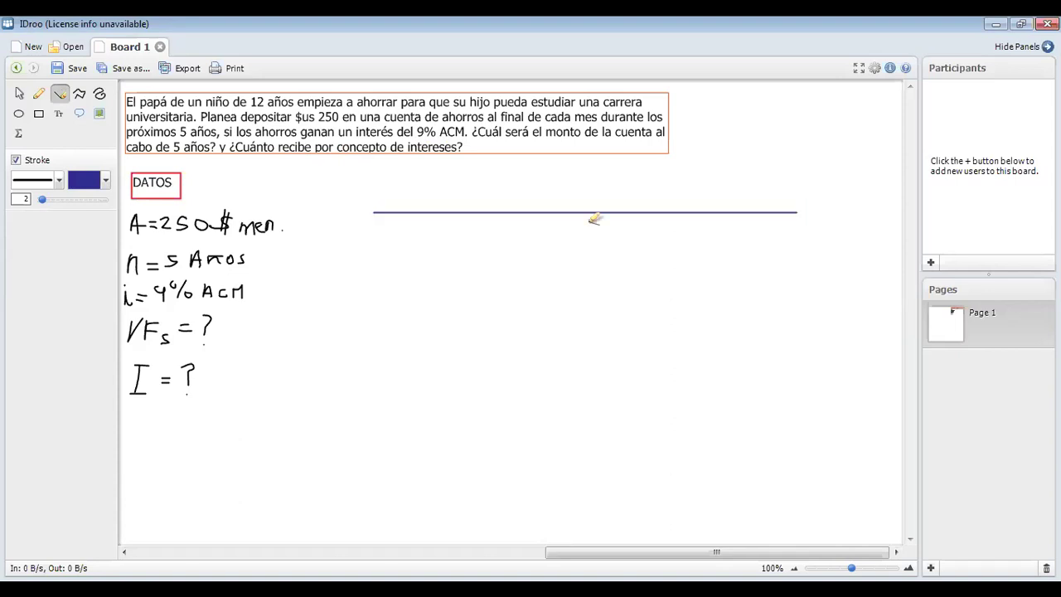
# - Add freehand end and period ticks along the timeline, with a double-tick break in the middle, and number the first ones 0 to 4
pyautogui.click(39, 93)
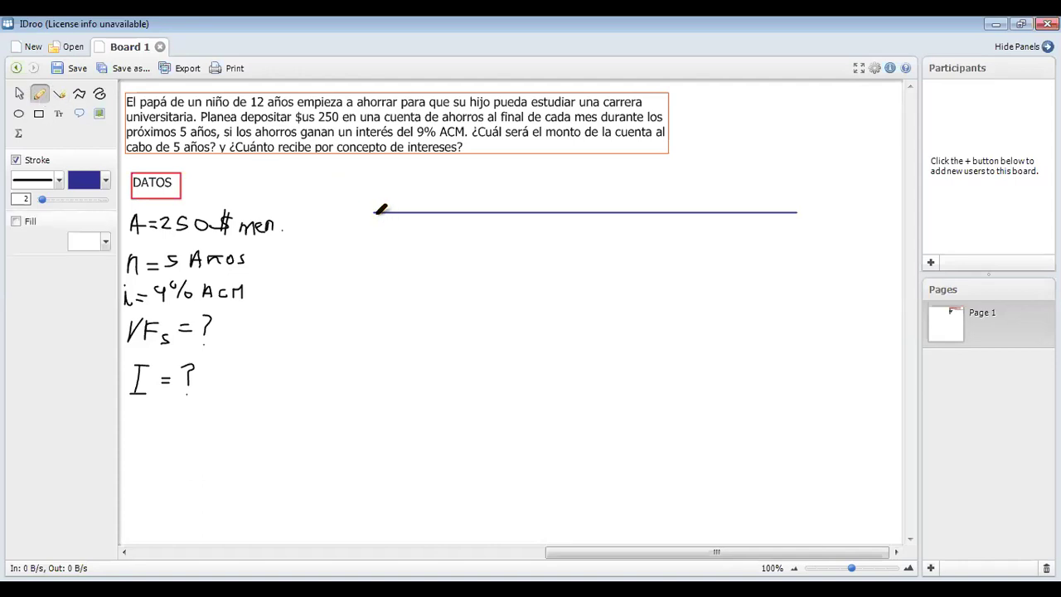
pyautogui.moveTo(374, 210); pyautogui.dragTo(374, 220)
pyautogui.moveTo(796, 207); pyautogui.dragTo(796, 220)
pyautogui.moveTo(789, 194); pyautogui.dragTo(800, 194)
pyautogui.hotkey('ctrl', 'z')
pyautogui.moveTo(423, 208); pyautogui.dragTo(424, 217)
pyautogui.moveTo(423, 197)
pyautogui.mouseDown()
pyautogui.moveTo(463, 217)
pyautogui.moveTo(468, 204)
pyautogui.moveTo(510, 214)
pyautogui.moveTo(509, 202)
pyautogui.moveTo(551, 216)
pyautogui.moveTo(555, 204)
pyautogui.mouseUp()
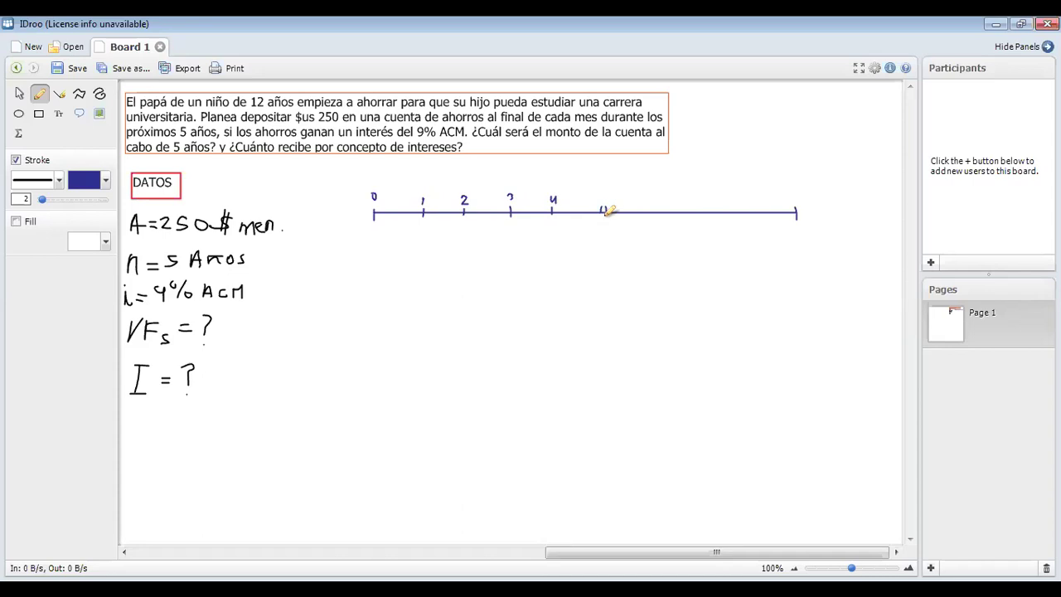
pyautogui.moveTo(738, 207)
pyautogui.mouseDown()
pyautogui.moveTo(738, 217)
pyautogui.moveTo(634, 218)
pyautogui.mouseUp()
# - Handwrite 250 under periods 1, 2 and 3 of the timeline, redoing the second one
pyautogui.moveTo(407, 225)
pyautogui.mouseDown()
pyautogui.moveTo(416, 235)
pyautogui.moveTo(479, 225)
pyautogui.mouseUp()
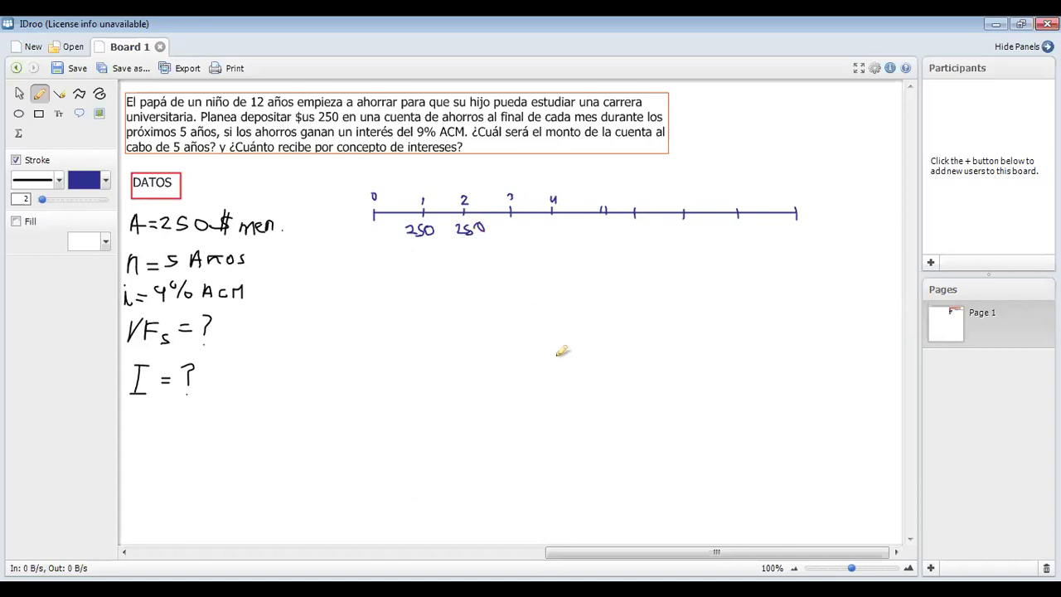
pyautogui.hotkey('ctrl', 'z')
pyautogui.hotkey('ctrl', 'z')
pyautogui.moveTo(469, 220)
pyautogui.mouseDown()
pyautogui.moveTo(472, 229)
pyautogui.moveTo(524, 231)
pyautogui.mouseUp()
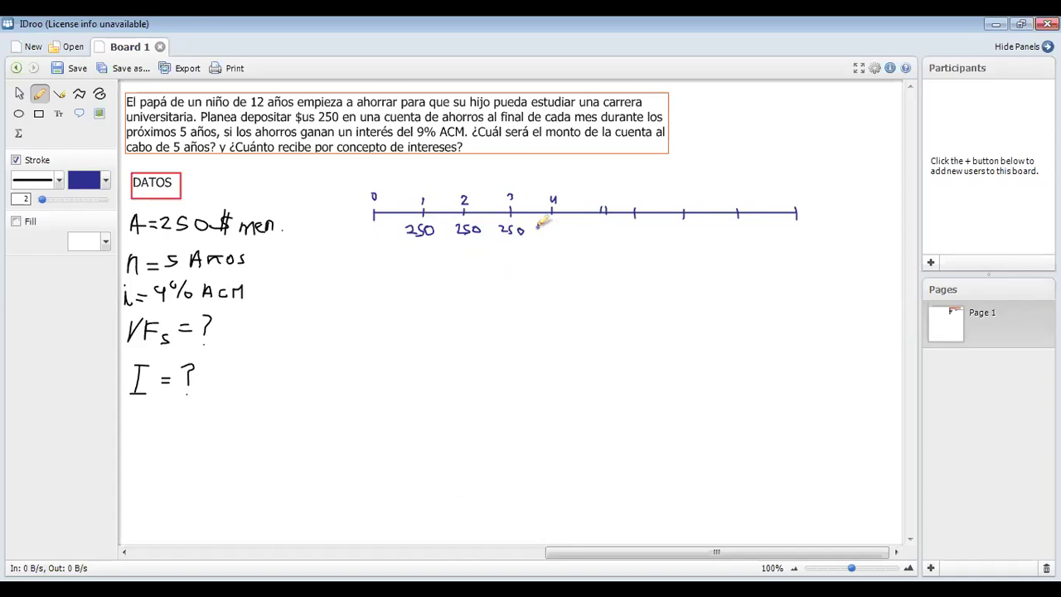
# - Handwrite 250 under period 4 and under the last four ticks, undoing and rewriting the amounts after the break
pyautogui.moveTo(539, 230); pyautogui.dragTo(692, 232)
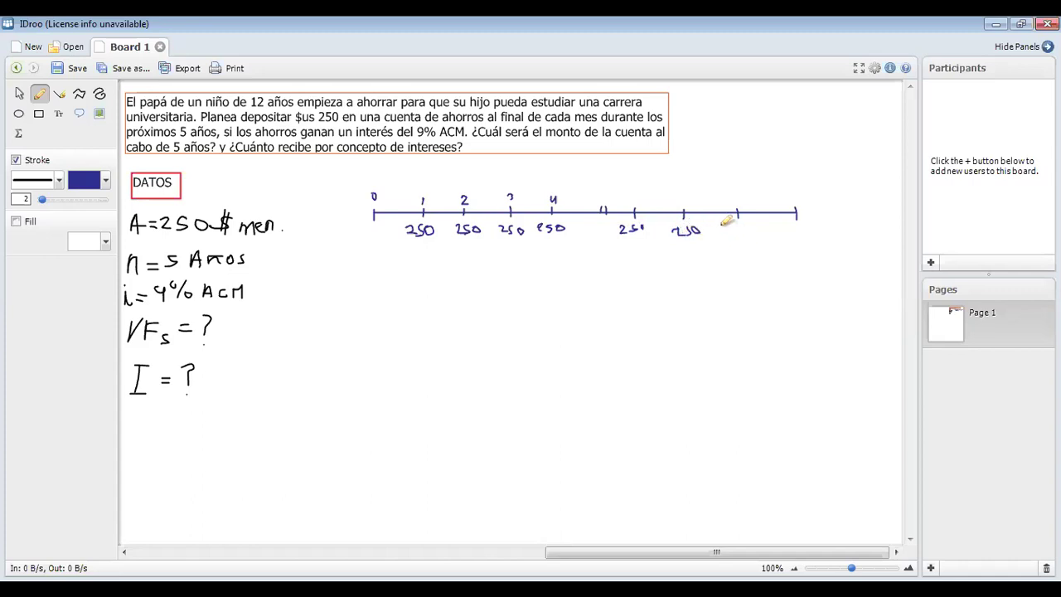
pyautogui.hotkey('ctrl', 'z')
pyautogui.hotkey('ctrl', 'z')
pyautogui.hotkey('ctrl', 'z')
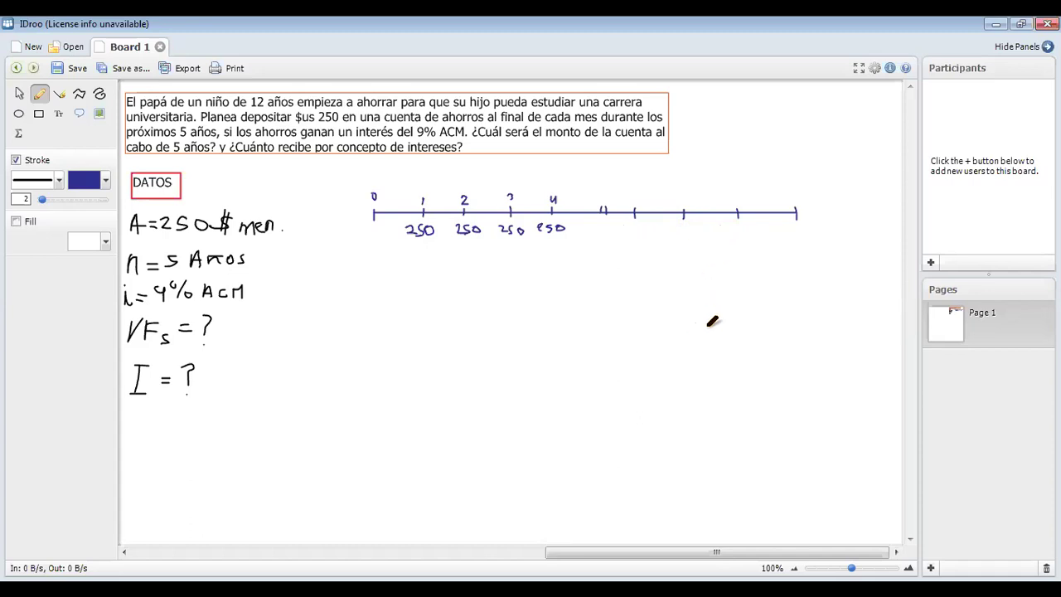
pyautogui.moveTo(620, 226)
pyautogui.mouseDown()
pyautogui.moveTo(627, 236)
pyautogui.moveTo(644, 222)
pyautogui.moveTo(731, 235)
pyautogui.moveTo(807, 229)
pyautogui.mouseUp()
# - Number the last four timeline ticks 57, 58, 59 and 60
pyautogui.moveTo(796, 190)
pyautogui.mouseDown()
pyautogui.moveTo(793, 198)
pyautogui.moveTo(806, 192)
pyautogui.mouseUp()
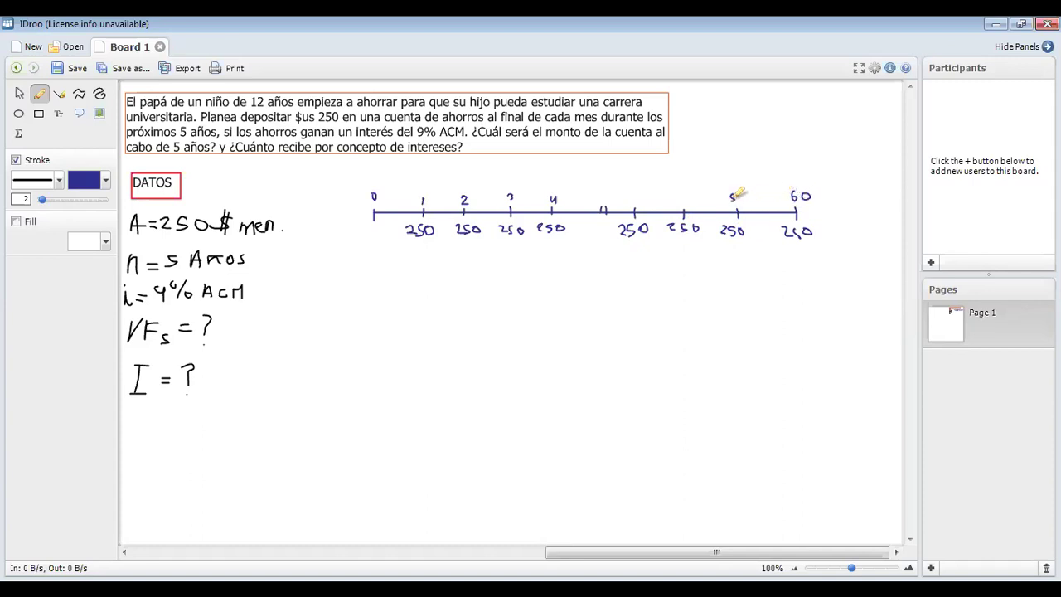
pyautogui.moveTo(742, 193)
pyautogui.mouseDown()
pyautogui.moveTo(741, 203)
pyautogui.moveTo(679, 203)
pyautogui.moveTo(691, 194)
pyautogui.mouseUp()
pyautogui.moveTo(633, 194)
pyautogui.mouseDown()
pyautogui.moveTo(628, 203)
pyautogui.moveTo(639, 204)
pyautogui.mouseUp()
# - Draw a dark green arrow pointing down from the payment at period 60 and write "VF=?" beneath it
pyautogui.click(97, 185)
pyautogui.click(193, 251)
pyautogui.click(389, 200)
pyautogui.moveTo(798, 244)
pyautogui.mouseDown()
pyautogui.moveTo(798, 272)
pyautogui.moveTo(806, 262)
pyautogui.moveTo(795, 294)
pyautogui.moveTo(815, 283)
pyautogui.moveTo(842, 295)
pyautogui.mouseUp()
pyautogui.click(845, 305)
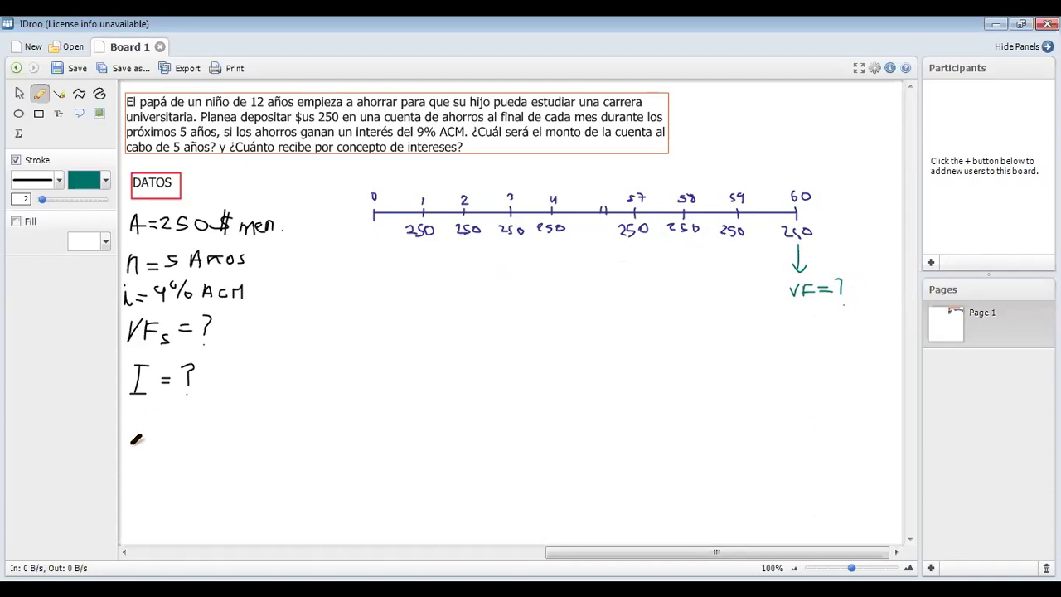
# - Handwrite "i =" in dark green below the "I = ?" line
pyautogui.moveTo(135, 426)
pyautogui.mouseDown()
pyautogui.moveTo(143, 440)
pyautogui.moveTo(162, 430)
pyautogui.mouseUp()
pyautogui.click(133, 420)
pyautogui.moveTo(149, 439); pyautogui.dragTo(161, 438)
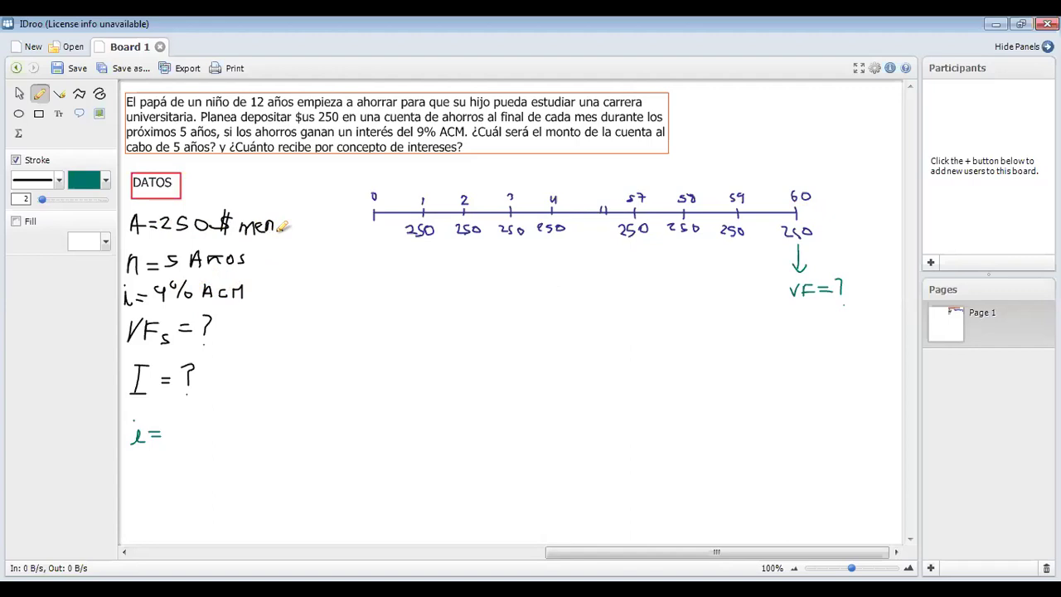
# - Draw an arrow linking the monthly payment "men." to "ACM" and write an equals sign beside it
pyautogui.moveTo(282, 226)
pyautogui.mouseDown()
pyautogui.moveTo(290, 275)
pyautogui.moveTo(263, 292)
pyautogui.mouseUp()
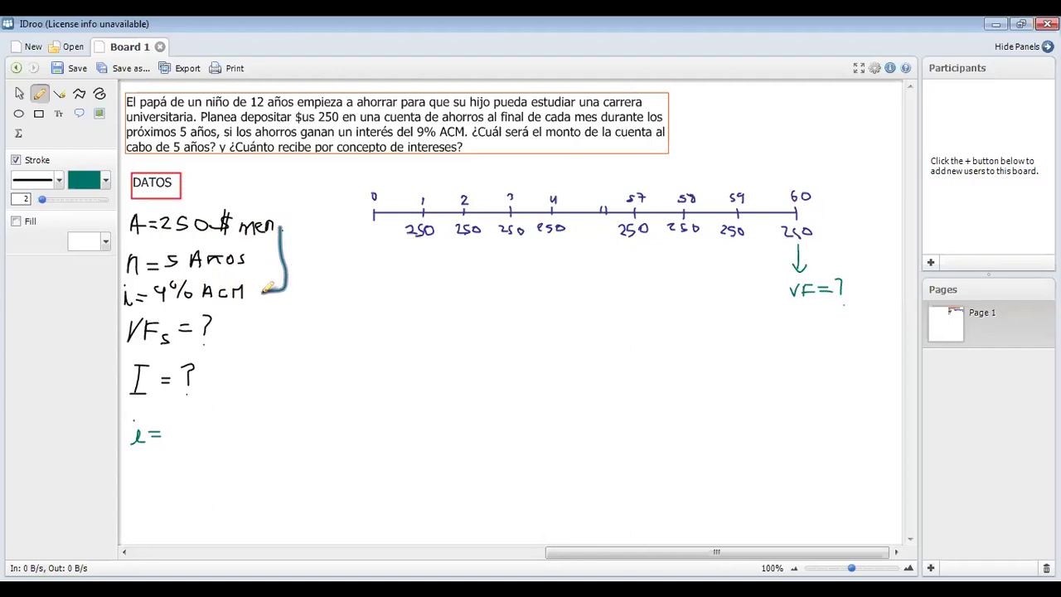
pyautogui.moveTo(290, 246); pyautogui.dragTo(304, 250)
pyautogui.moveTo(272, 285)
pyautogui.mouseDown()
pyautogui.moveTo(263, 293)
pyautogui.moveTo(271, 297)
pyautogui.mouseUp()
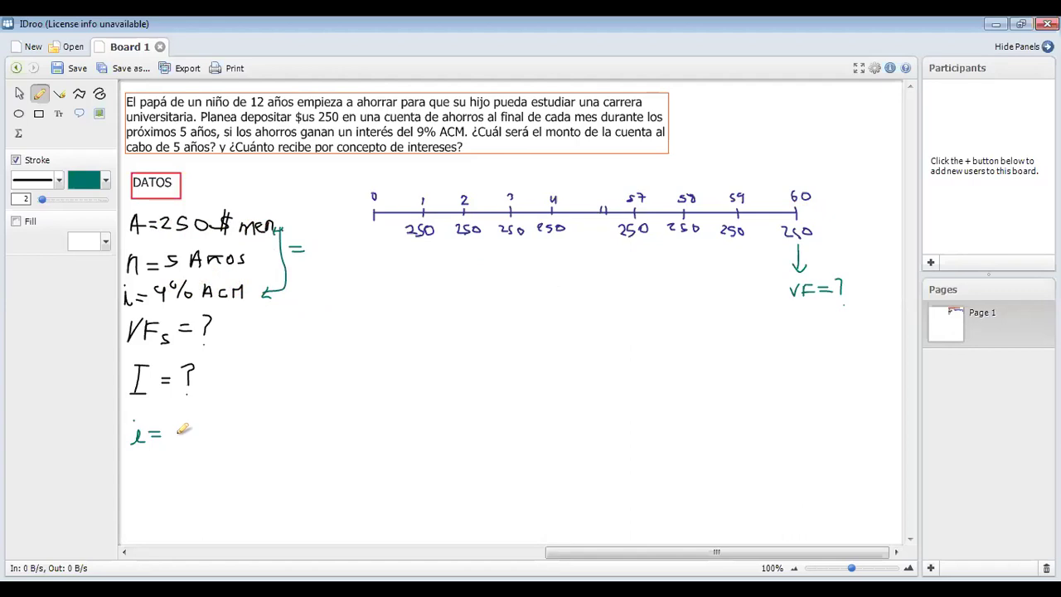
# - Complete the monthly rate as "0,09/12 = 0,0075 me" and write "meses" beside the timeline's period 60
pyautogui.moveTo(177, 424)
pyautogui.mouseDown()
pyautogui.moveTo(183, 433)
pyautogui.moveTo(207, 421)
pyautogui.moveTo(218, 440)
pyautogui.moveTo(195, 462)
pyautogui.moveTo(240, 444)
pyautogui.mouseUp()
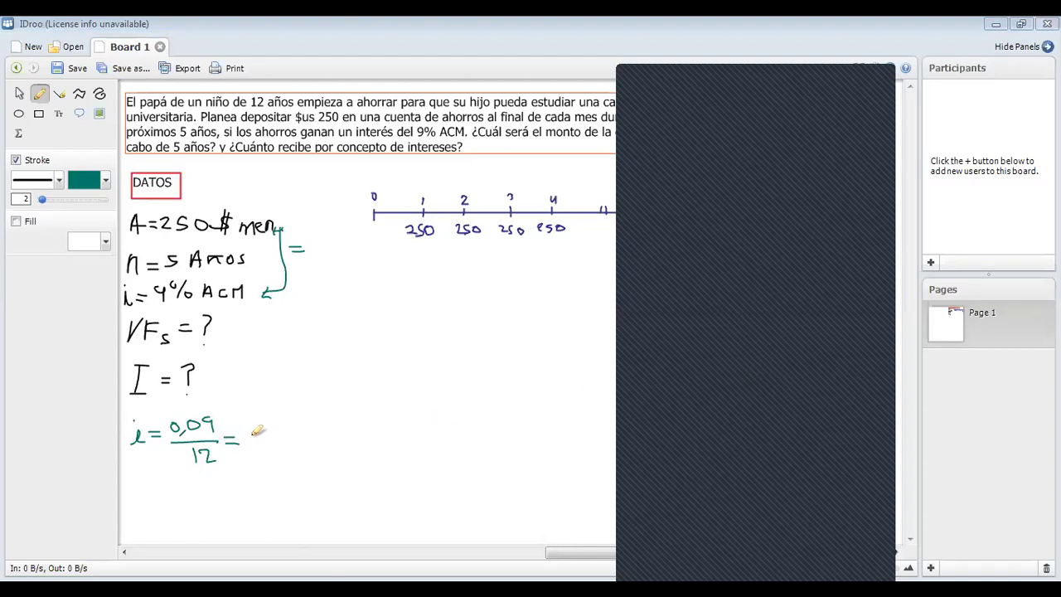
pyautogui.moveTo(250, 432); pyautogui.dragTo(249, 433)
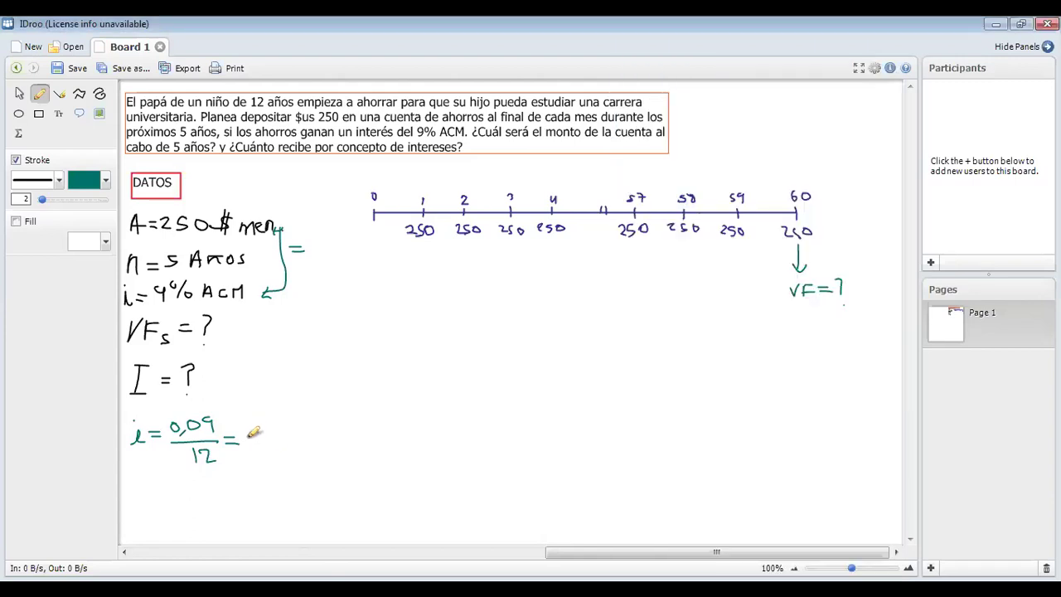
pyautogui.moveTo(261, 433); pyautogui.dragTo(342, 428)
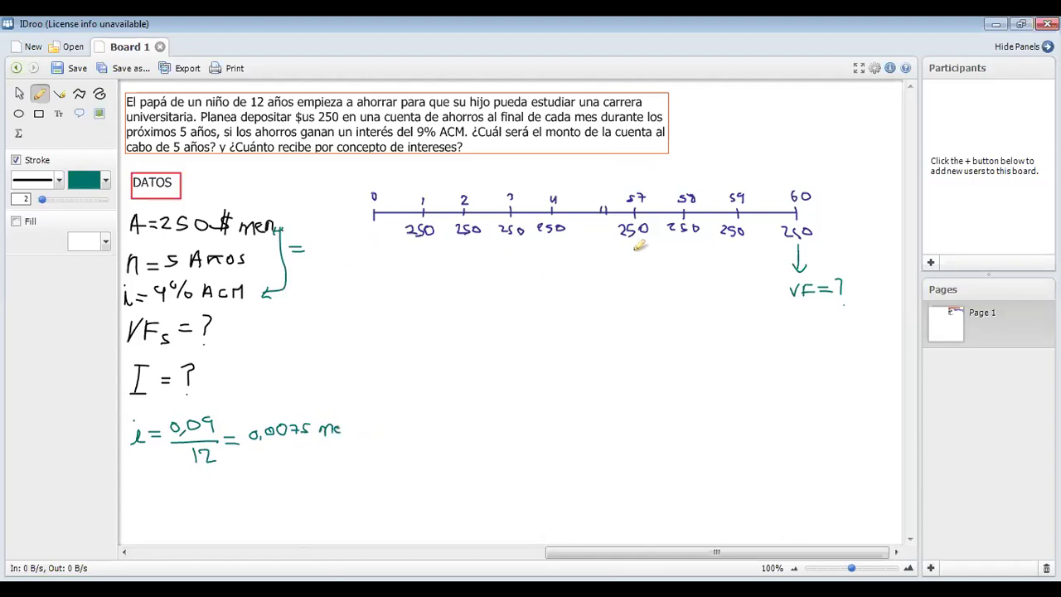
pyautogui.moveTo(823, 201); pyautogui.dragTo(878, 204)
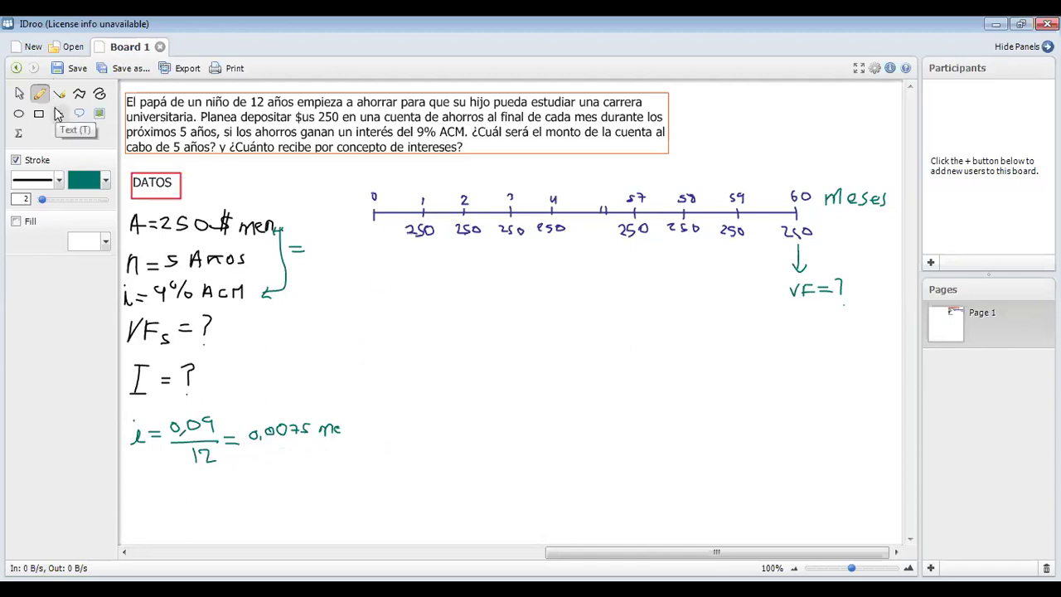
# - Handwrite "VF = VA [" in red (RGB 237, 28, 36) under the timeline, redrawing the opening bracket larger
pyautogui.click(106, 184)
pyautogui.click(79, 234)
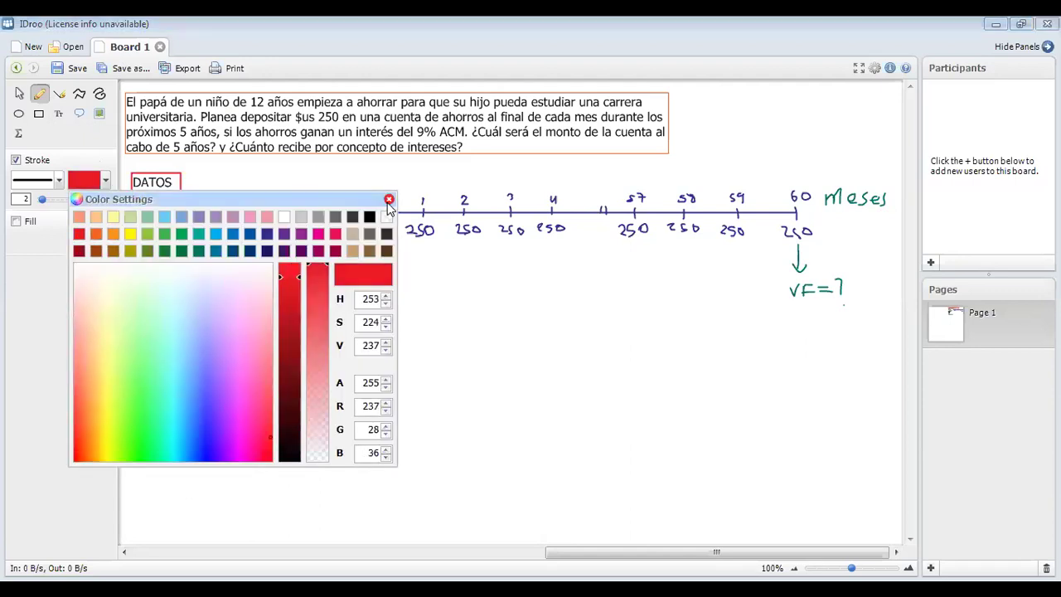
pyautogui.click(389, 201)
pyautogui.moveTo(420, 279)
pyautogui.mouseDown()
pyautogui.moveTo(427, 297)
pyautogui.moveTo(436, 280)
pyautogui.moveTo(443, 297)
pyautogui.moveTo(463, 277)
pyautogui.moveTo(478, 289)
pyautogui.mouseUp()
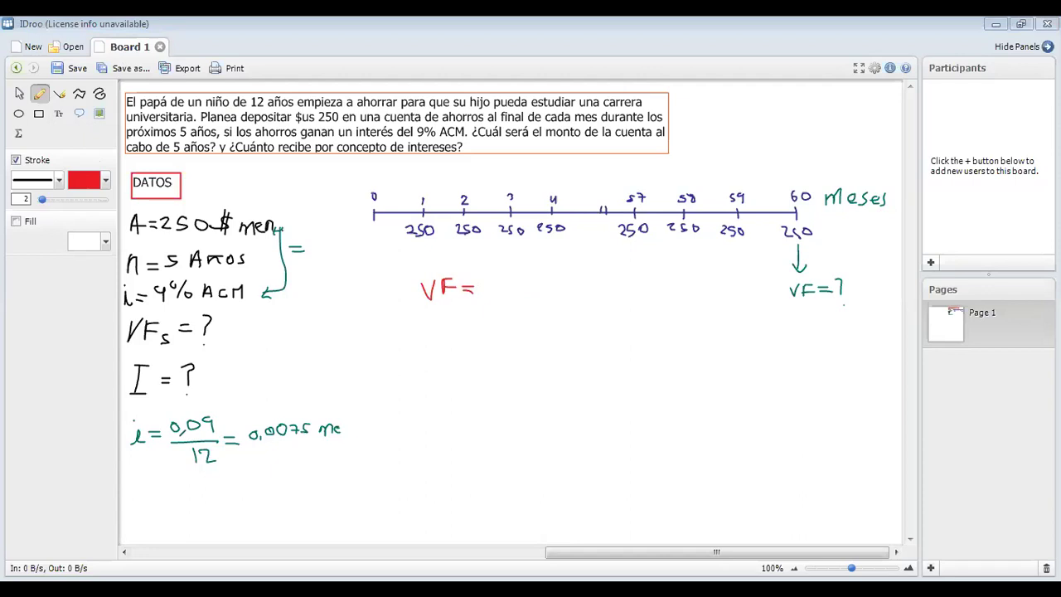
pyautogui.moveTo(480, 280)
pyautogui.mouseDown()
pyautogui.moveTo(486, 292)
pyautogui.moveTo(508, 277)
pyautogui.moveTo(512, 292)
pyautogui.moveTo(531, 295)
pyautogui.mouseUp()
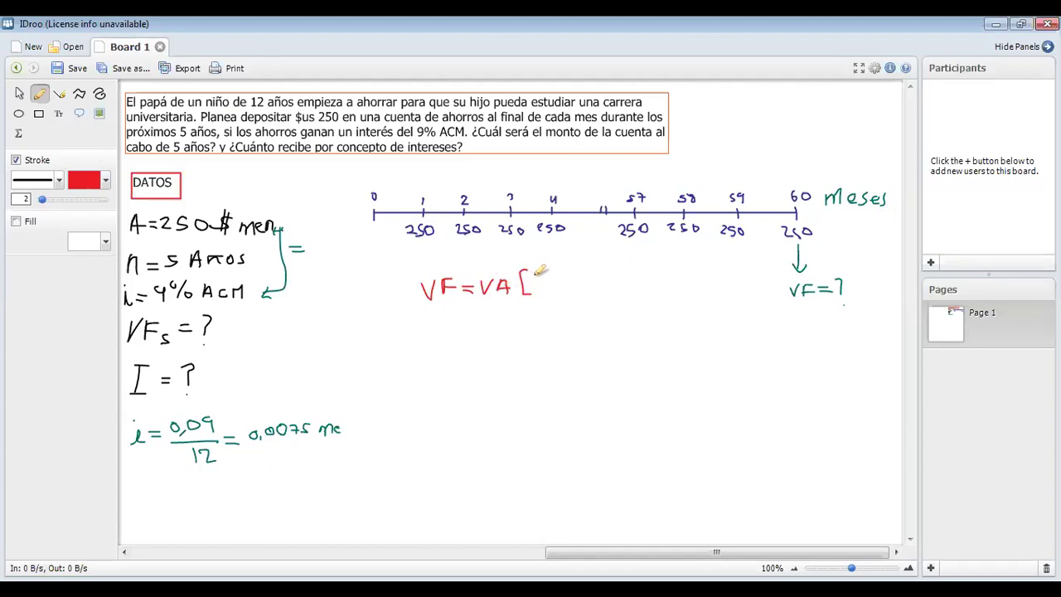
pyautogui.hotkey('ctrl', 'z')
pyautogui.moveTo(522, 268); pyautogui.dragTo(526, 295)
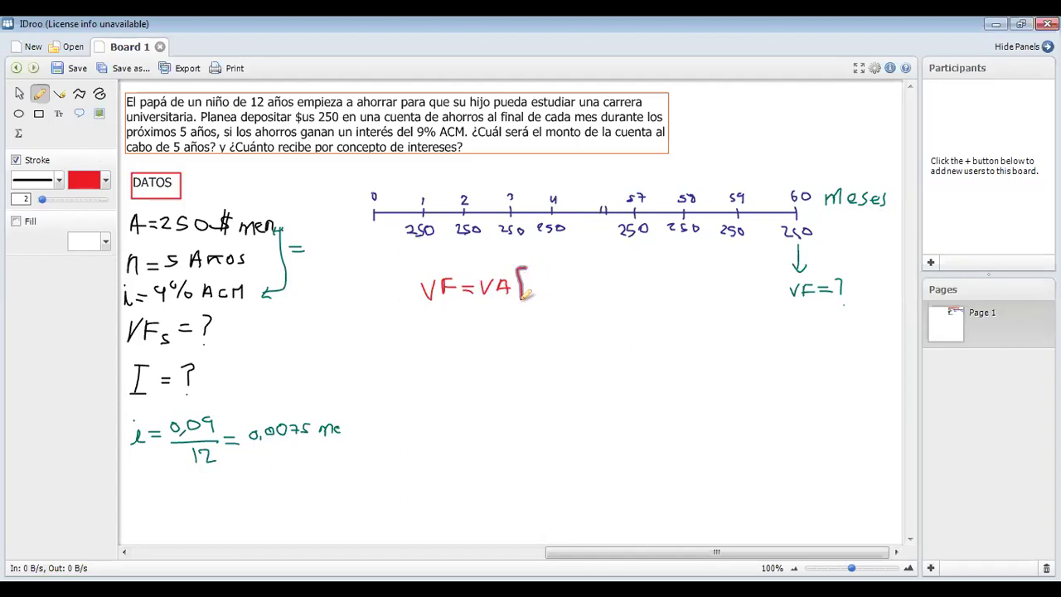
# - Complete the bracketed fraction with a straight fraction bar, numerator "(1+i)^n - 1", denominator "i" and a closing bracket
pyautogui.click(59, 93)
pyautogui.moveTo(534, 286); pyautogui.dragTo(660, 281)
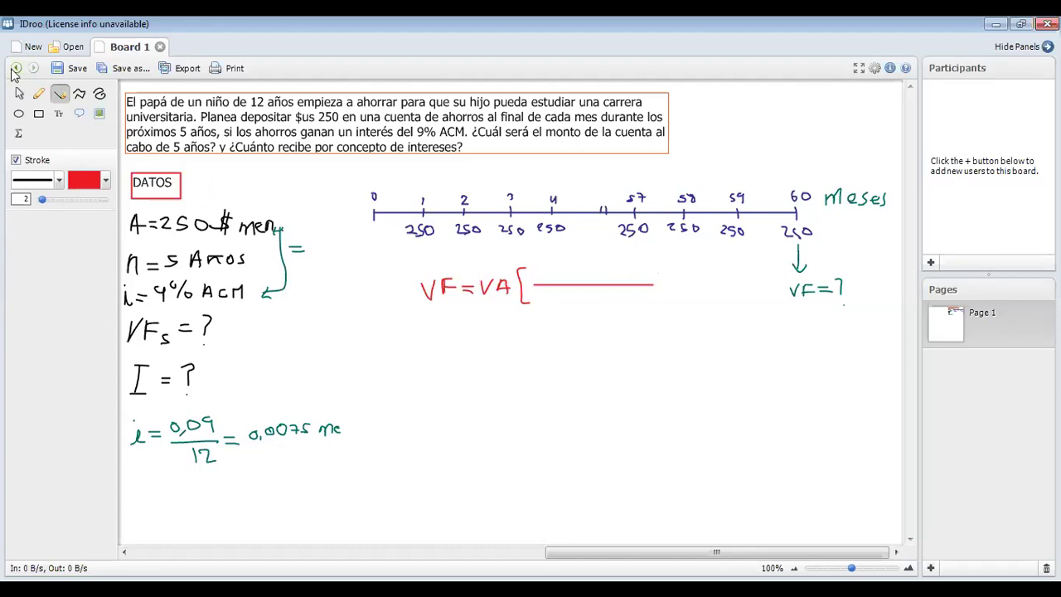
pyautogui.click(37, 92)
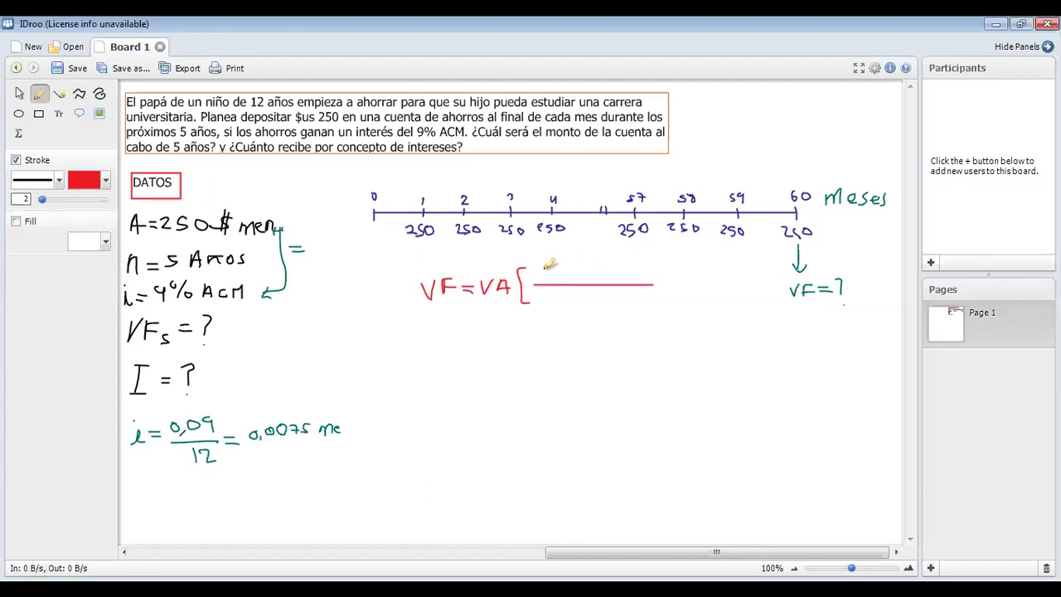
pyautogui.moveTo(539, 264)
pyautogui.mouseDown()
pyautogui.moveTo(537, 278)
pyautogui.moveTo(581, 277)
pyautogui.moveTo(592, 263)
pyautogui.mouseUp()
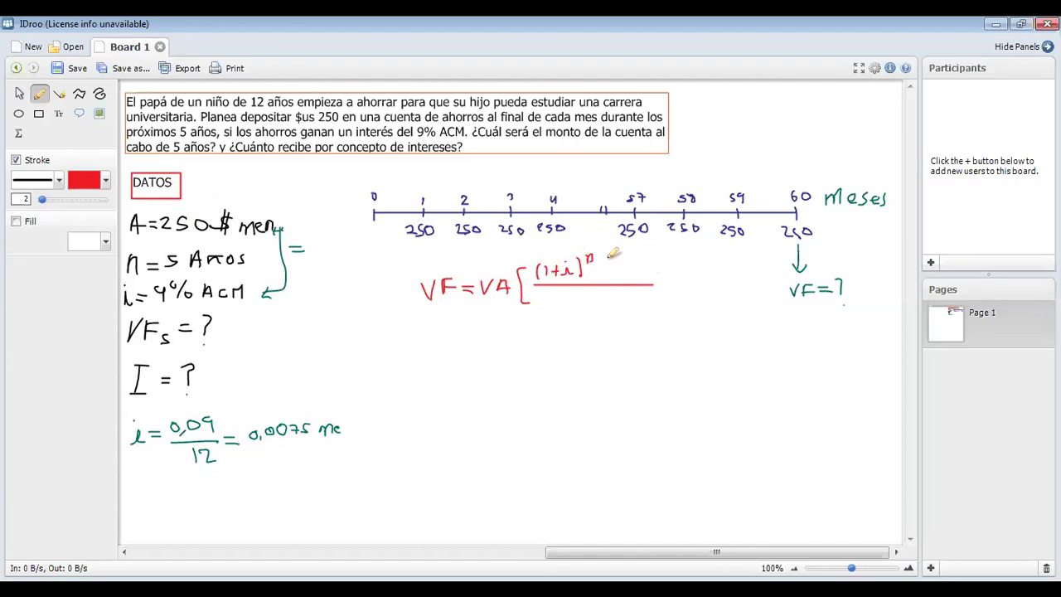
pyautogui.moveTo(587, 262)
pyautogui.mouseDown()
pyautogui.moveTo(592, 250)
pyautogui.moveTo(658, 296)
pyautogui.mouseUp()
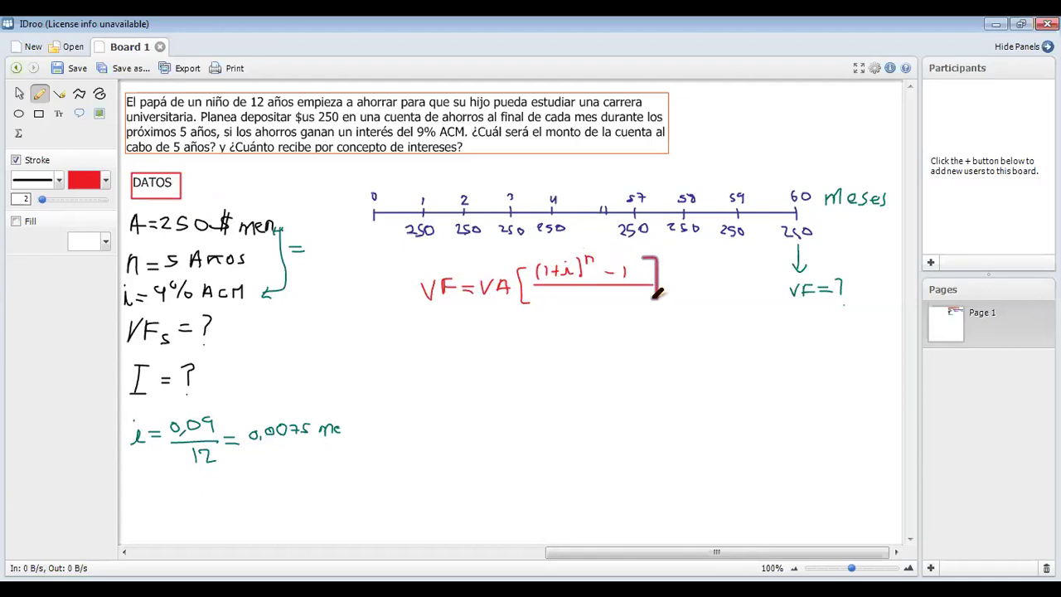
pyautogui.moveTo(590, 297); pyautogui.dragTo(602, 305)
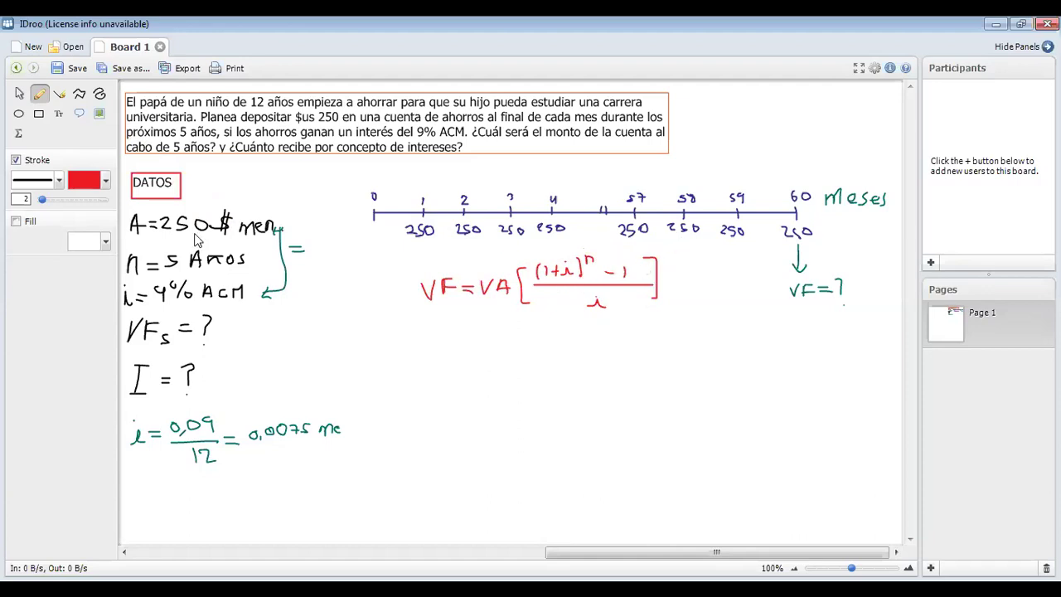
# - Frame the red VF formula with a light-blue rectangle (RGB 0, 173, 239)
pyautogui.click(214, 234)
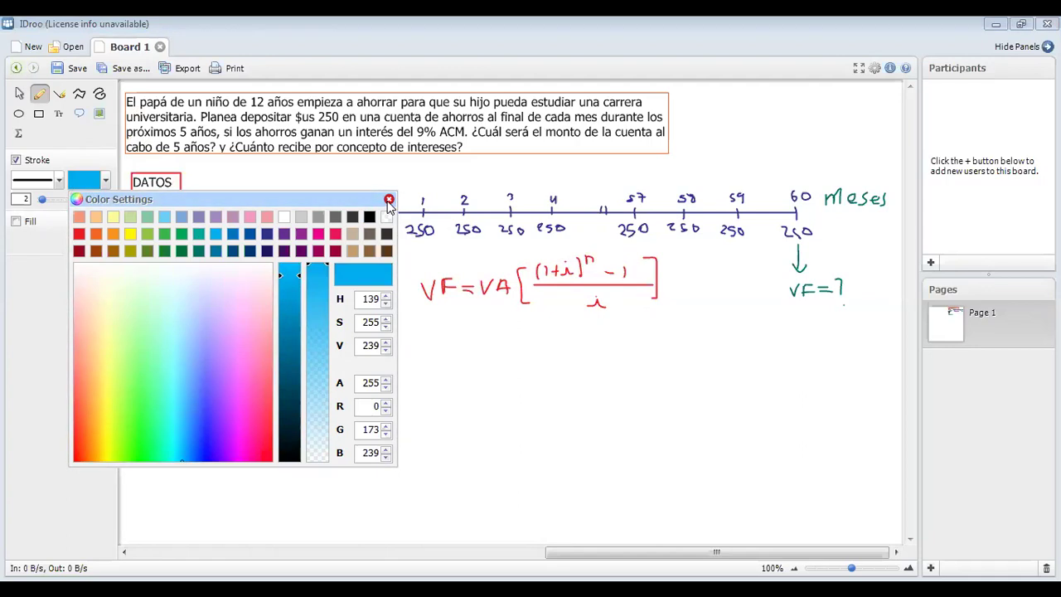
pyautogui.click(389, 201)
pyautogui.click(39, 114)
pyautogui.moveTo(395, 242); pyautogui.dragTo(679, 322)
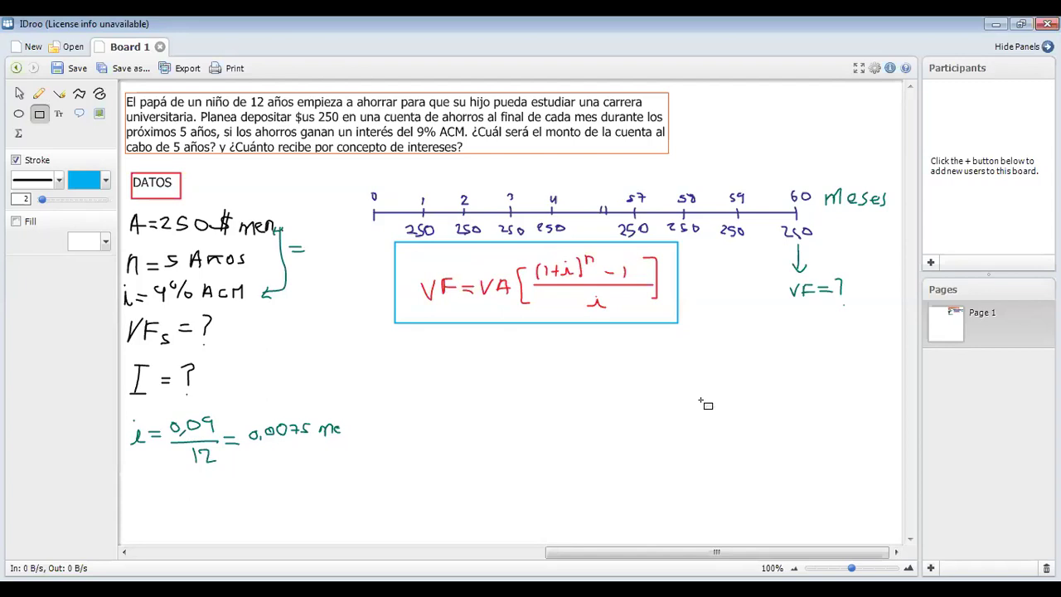
# - In blue (RGB 0, 114, 188), handwrite "VF = 250 [" with a fraction bar below the formula and blot out the V of "VA"
pyautogui.click(105, 181)
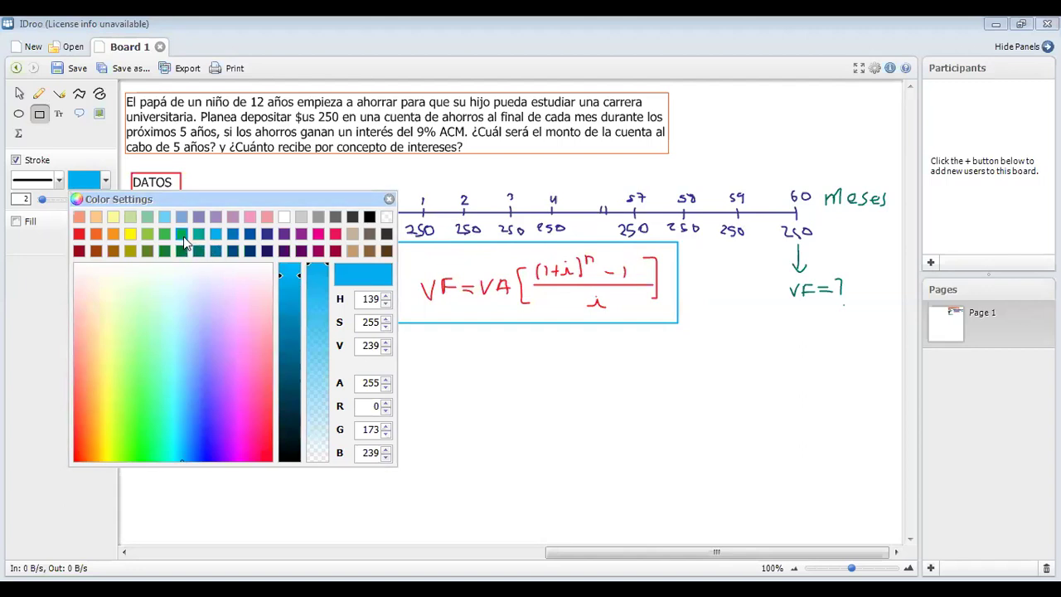
pyautogui.click(231, 238)
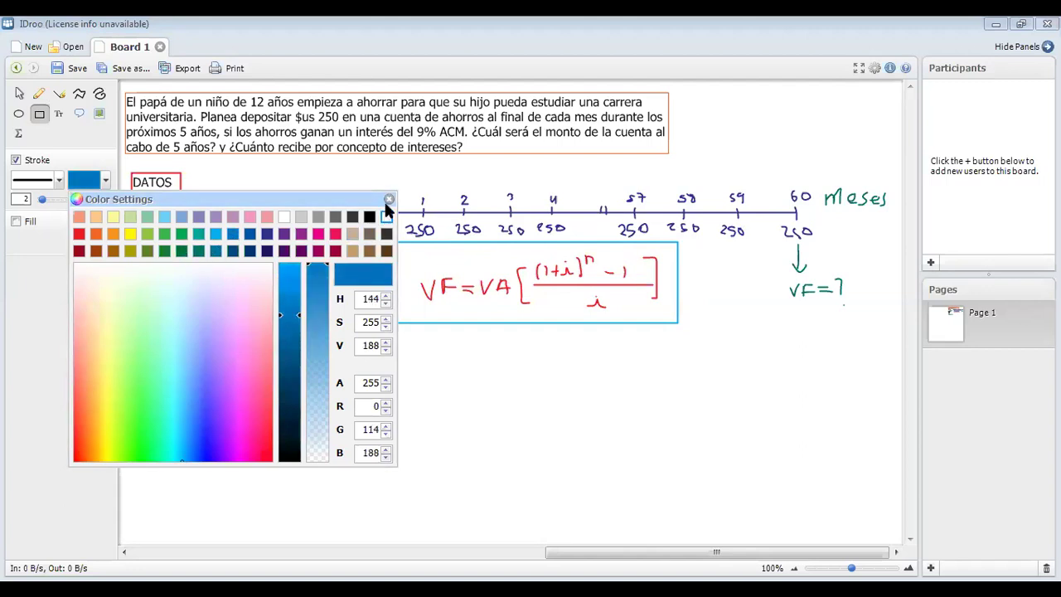
pyautogui.click(389, 199)
pyautogui.click(40, 94)
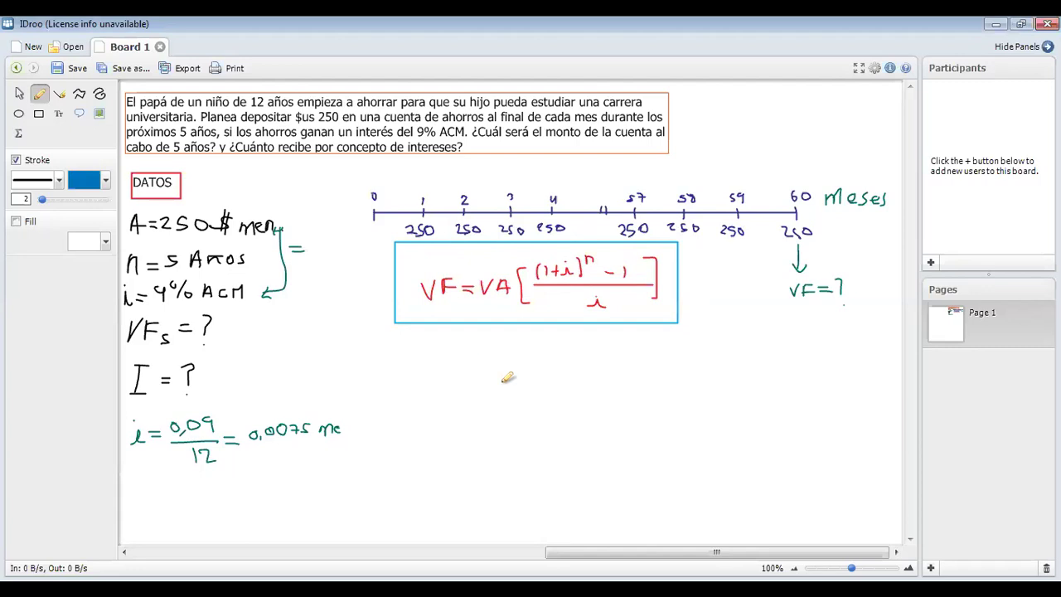
pyautogui.moveTo(395, 361)
pyautogui.mouseDown()
pyautogui.moveTo(403, 383)
pyautogui.moveTo(412, 362)
pyautogui.moveTo(423, 383)
pyautogui.moveTo(439, 361)
pyautogui.moveTo(437, 371)
pyautogui.moveTo(463, 370)
pyautogui.mouseUp()
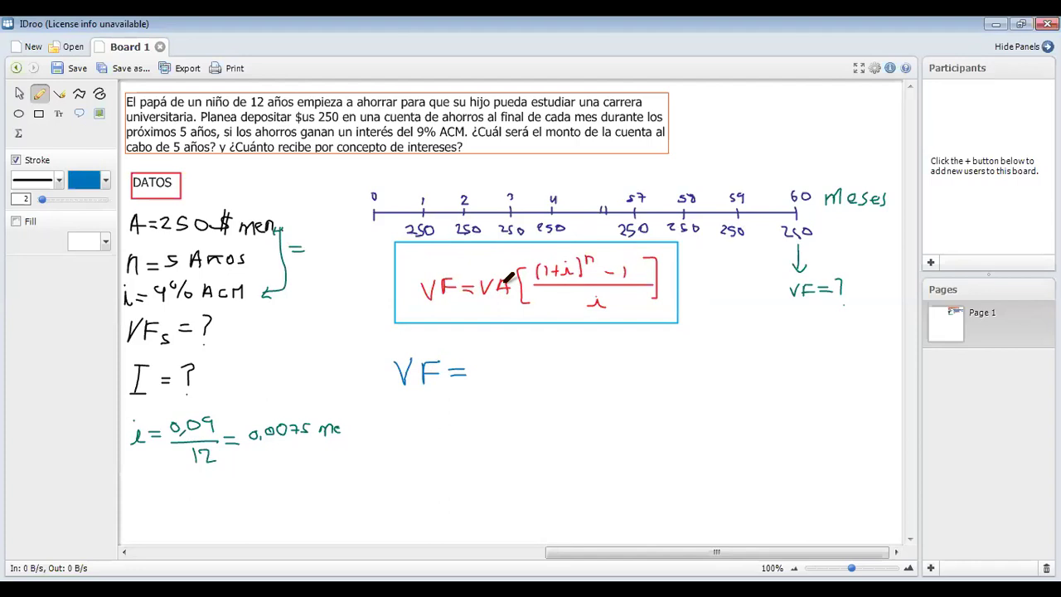
pyautogui.moveTo(489, 284); pyautogui.dragTo(490, 284)
pyautogui.moveTo(476, 363)
pyautogui.mouseDown()
pyautogui.moveTo(486, 374)
pyautogui.moveTo(519, 360)
pyautogui.moveTo(539, 383)
pyautogui.moveTo(655, 359)
pyautogui.mouseUp()
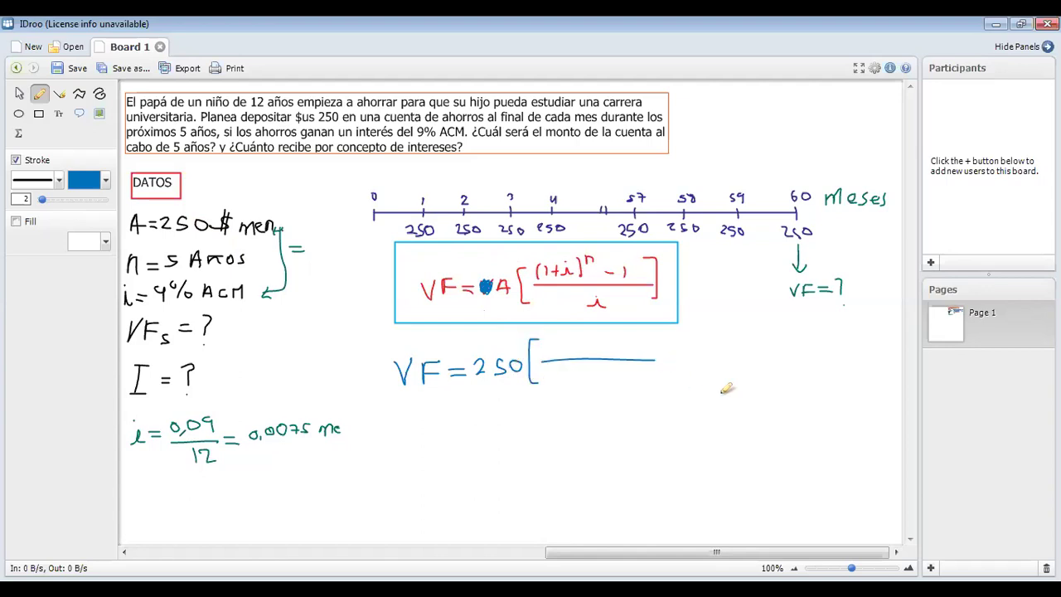
# - Complete the bracket with "(1+0,0075)^60 - 1" over "0,0075" and write "VF =" on the line below
pyautogui.moveTo(549, 342)
pyautogui.mouseDown()
pyautogui.moveTo(545, 359)
pyautogui.moveTo(581, 345)
pyautogui.moveTo(586, 355)
pyautogui.moveTo(595, 342)
pyautogui.moveTo(622, 342)
pyautogui.moveTo(618, 353)
pyautogui.moveTo(635, 339)
pyautogui.moveTo(635, 356)
pyautogui.moveTo(673, 358)
pyautogui.mouseUp()
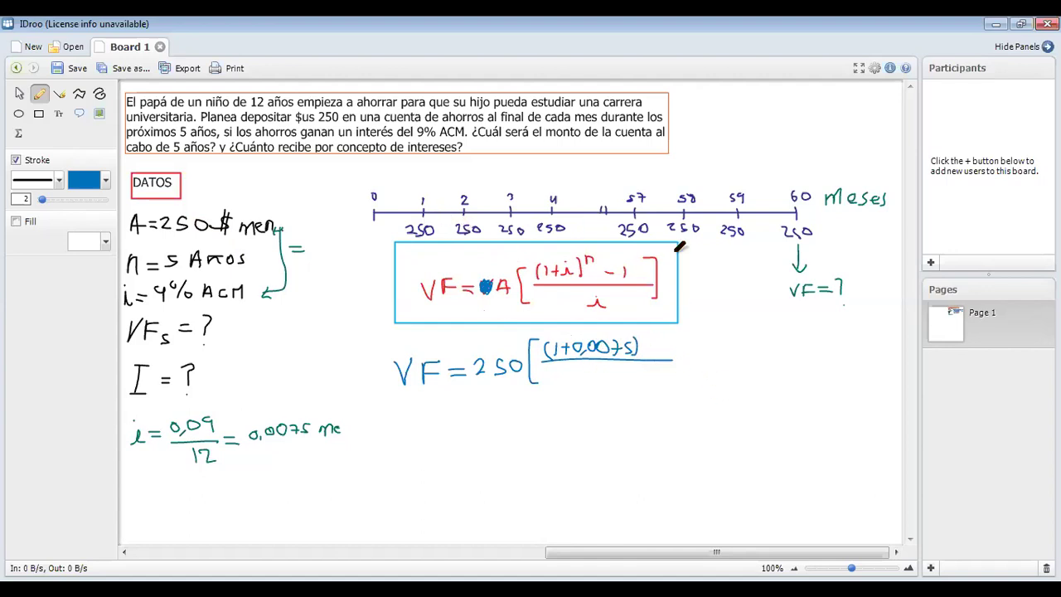
pyautogui.moveTo(645, 330); pyautogui.dragTo(681, 358)
pyautogui.moveTo(678, 332)
pyautogui.mouseDown()
pyautogui.moveTo(688, 334)
pyautogui.moveTo(685, 387)
pyautogui.mouseUp()
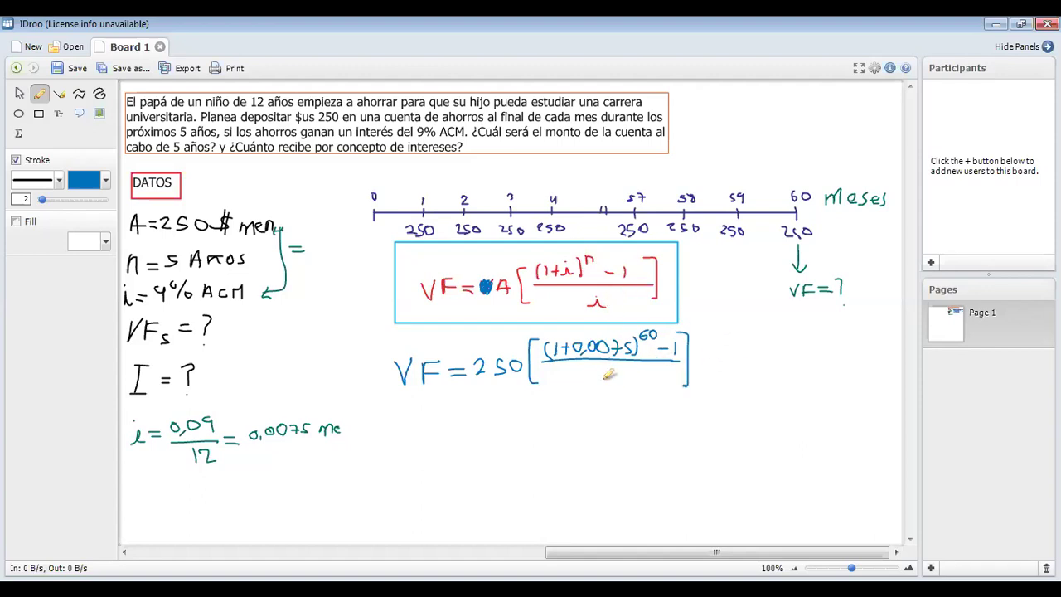
pyautogui.moveTo(569, 370)
pyautogui.mouseDown()
pyautogui.moveTo(578, 380)
pyautogui.moveTo(604, 369)
pyautogui.moveTo(622, 380)
pyautogui.moveTo(645, 373)
pyautogui.moveTo(630, 379)
pyautogui.mouseUp()
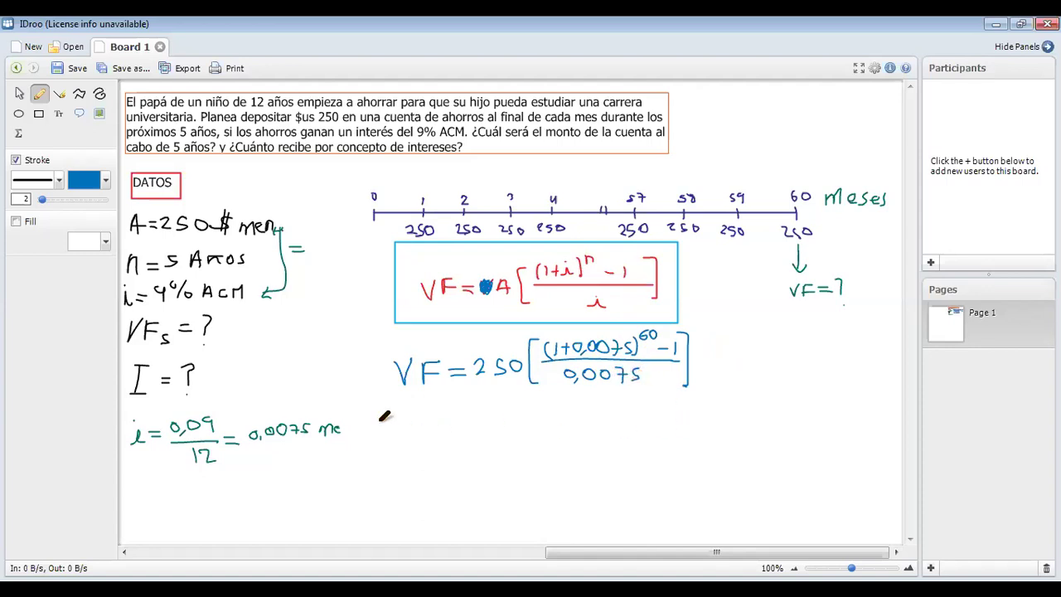
pyautogui.moveTo(397, 421)
pyautogui.mouseDown()
pyautogui.moveTo(403, 437)
pyautogui.moveTo(421, 439)
pyautogui.moveTo(436, 418)
pyautogui.moveTo(429, 428)
pyautogui.moveTo(459, 430)
pyautogui.mouseUp()
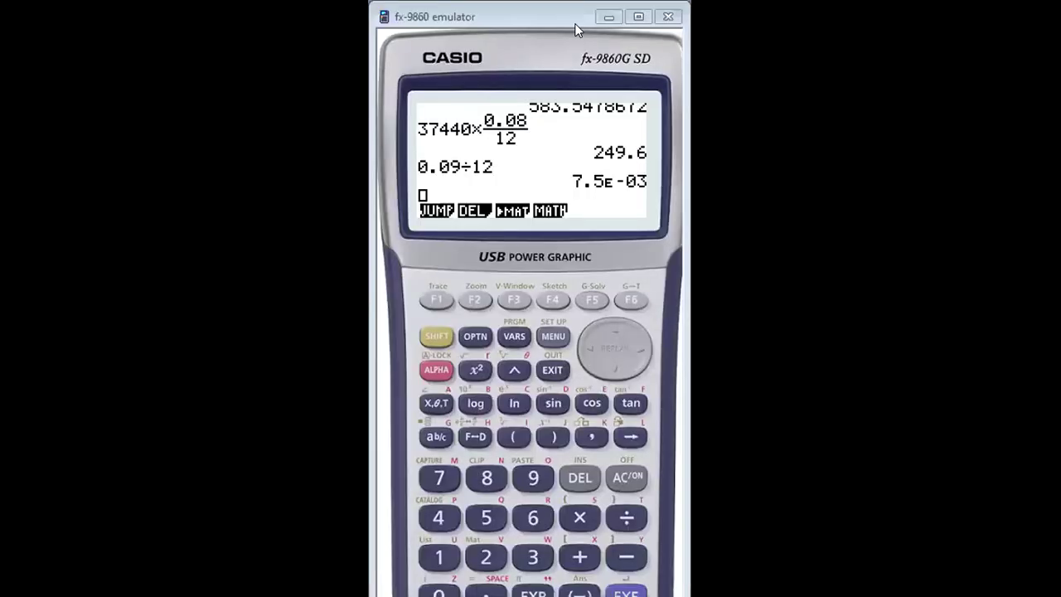
# - Switch to the fx-9860 emulator and evaluate 250 times the fraction (1+0.0075)^60-1 over 0.0075
pyautogui.click(578, 30)
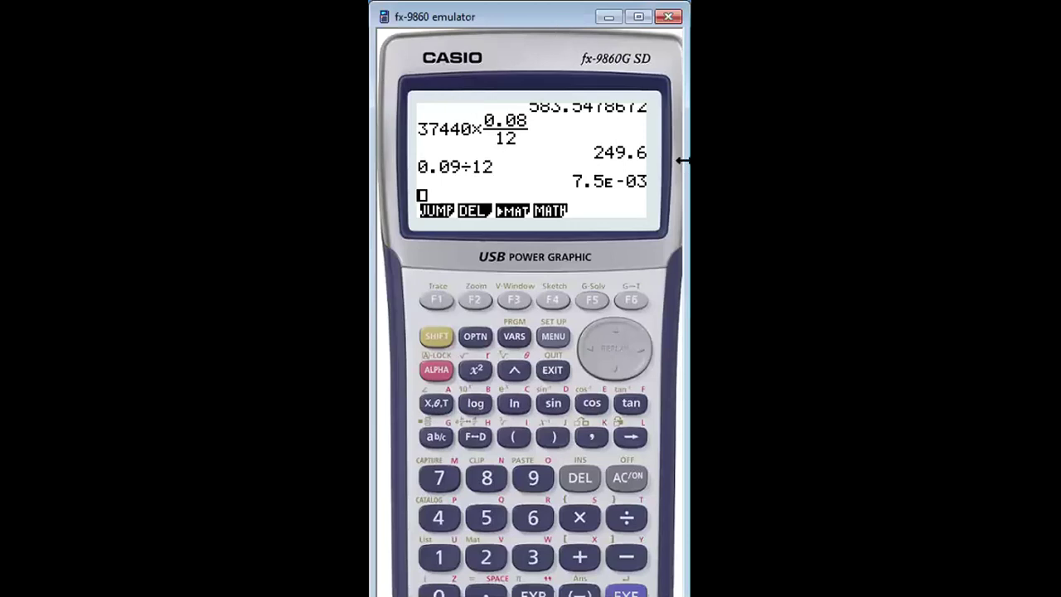
pyautogui.moveTo(682, 160); pyautogui.dragTo(686, 160)
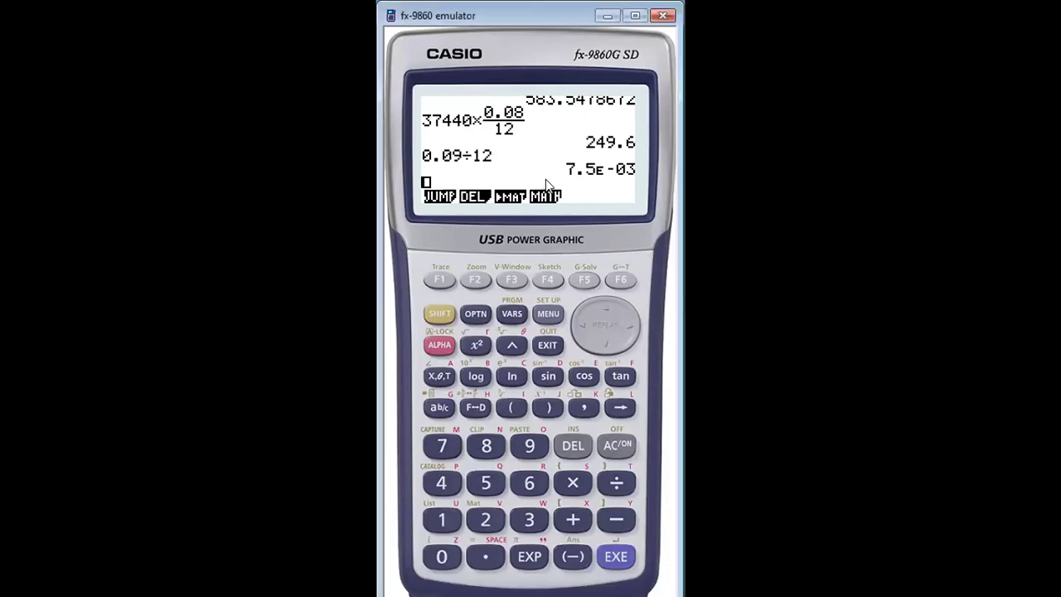
pyautogui.write('250(')
pyautogui.click(440, 408)
pyautogui.write('(1+0.0')
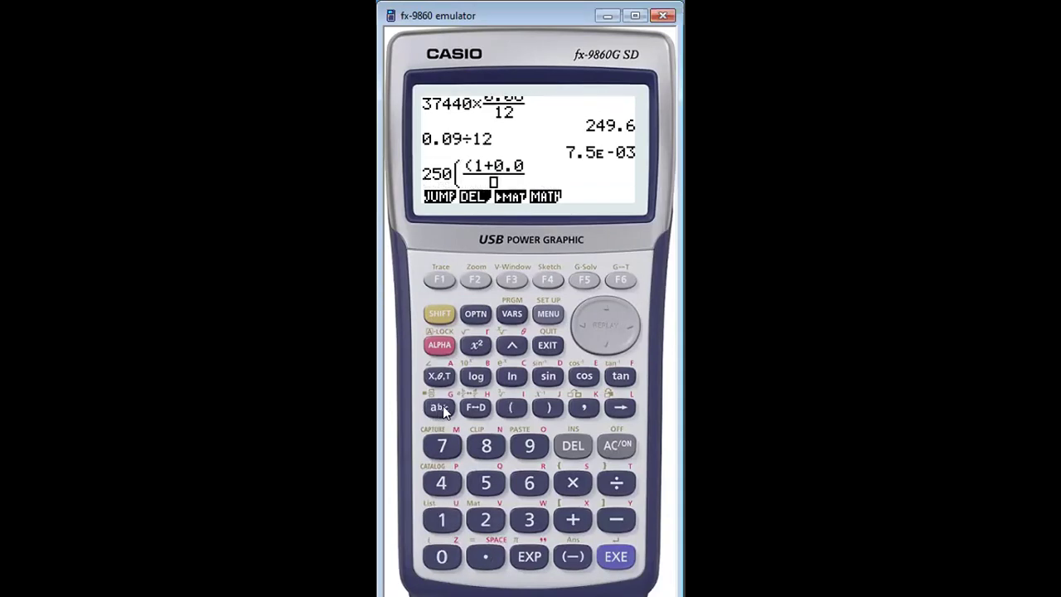
pyautogui.write('075)^60')
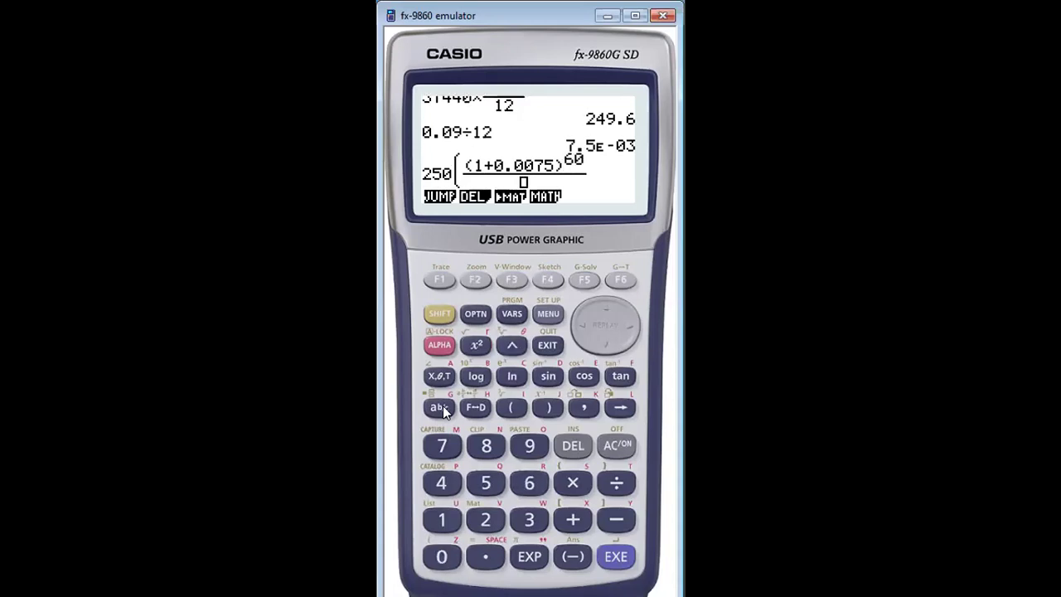
pyautogui.press('Right')
pyautogui.write('-1')
pyautogui.press('Down')
pyautogui.write('0.0075')
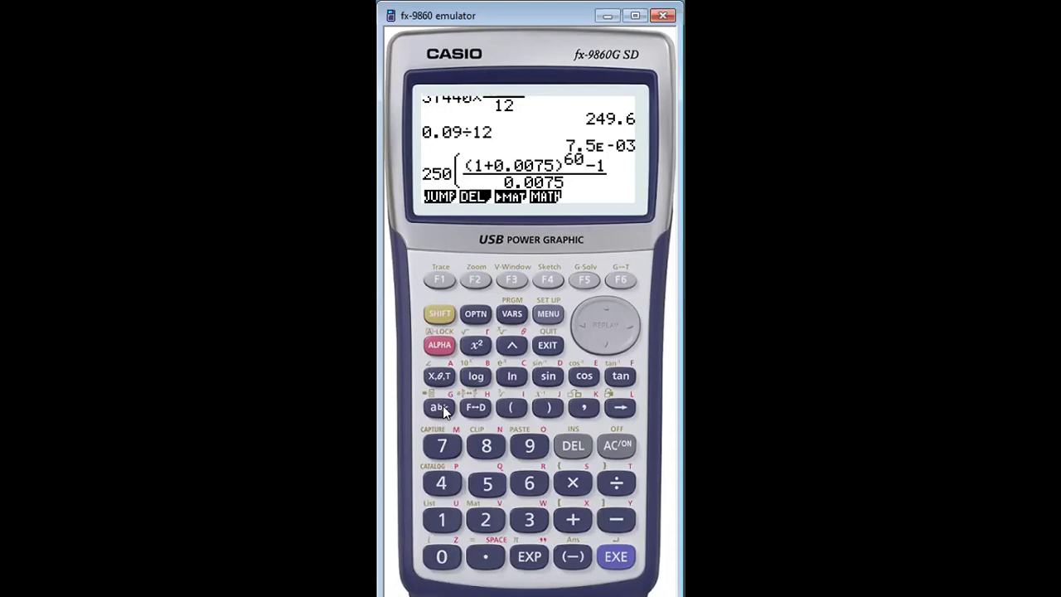
pyautogui.write(')')
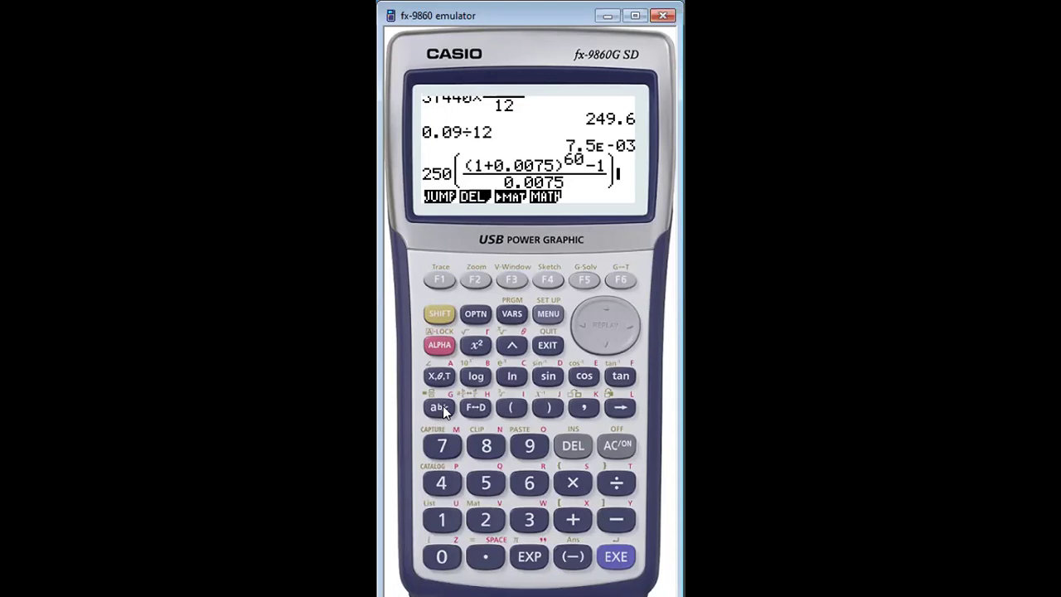
pyautogui.press('Return')
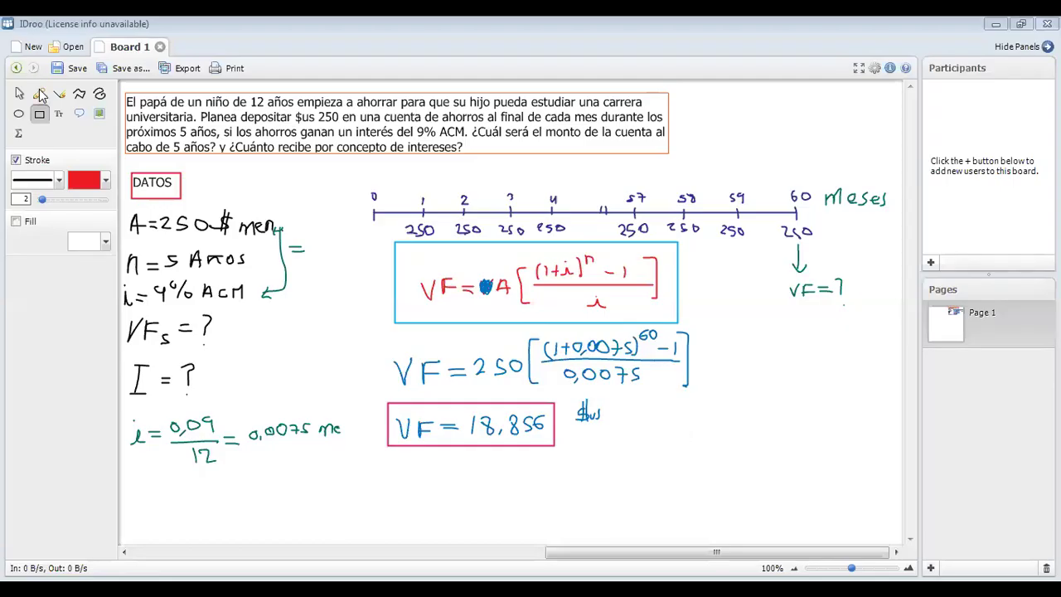
# - Handwrite the interest formula "I = VF - (n.A)" in red beside the boxed VF result
pyautogui.click(40, 94)
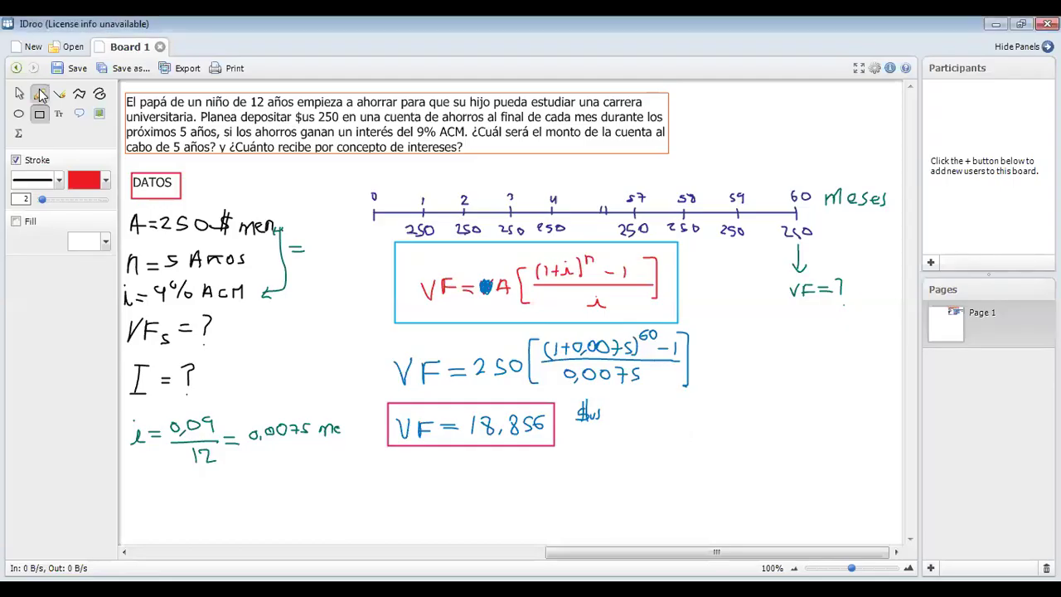
pyautogui.moveTo(668, 407)
pyautogui.mouseDown()
pyautogui.moveTo(685, 406)
pyautogui.moveTo(684, 426)
pyautogui.mouseUp()
pyautogui.moveTo(694, 415); pyautogui.dragTo(709, 415)
pyautogui.moveTo(695, 422); pyautogui.dragTo(726, 421)
pyautogui.moveTo(736, 406)
pyautogui.mouseDown()
pyautogui.moveTo(736, 425)
pyautogui.moveTo(747, 406)
pyautogui.moveTo(744, 414)
pyautogui.moveTo(782, 423)
pyautogui.moveTo(788, 407)
pyautogui.moveTo(797, 420)
pyautogui.mouseUp()
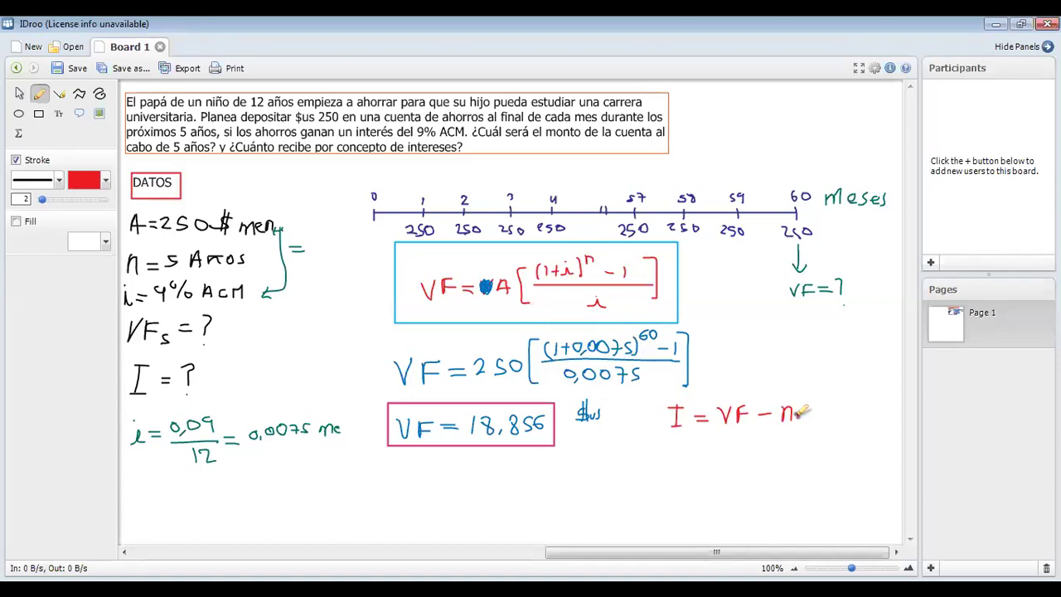
pyautogui.click(802, 415)
pyautogui.moveTo(804, 418)
pyautogui.mouseDown()
pyautogui.moveTo(809, 399)
pyautogui.moveTo(824, 416)
pyautogui.moveTo(780, 423)
pyautogui.mouseUp()
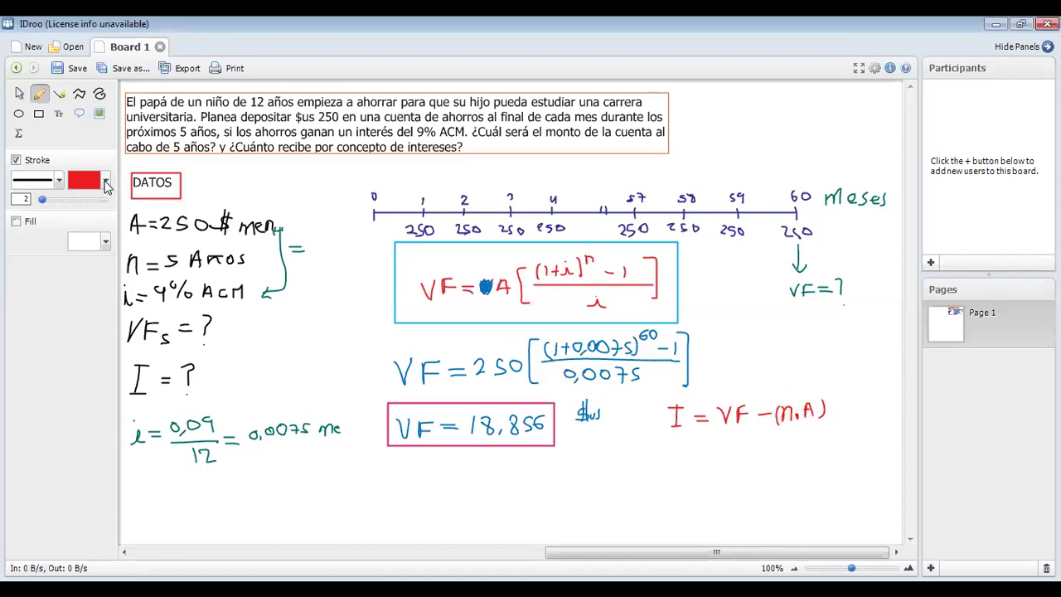
# - Frame the interest formula with a light-blue rectangle (RGB 0, 173, 239)
pyautogui.click(106, 181)
pyautogui.click(215, 234)
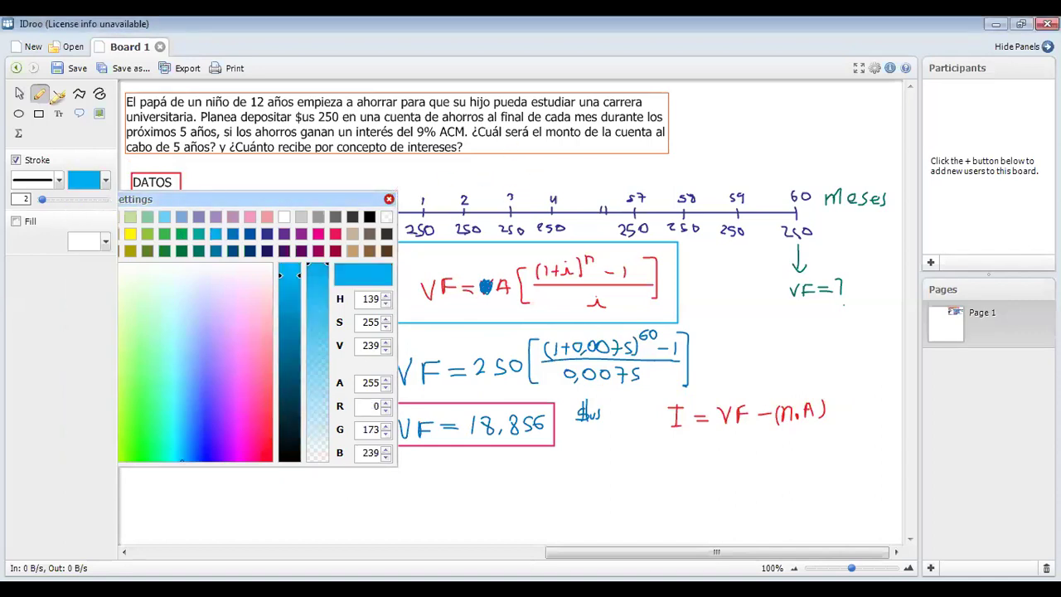
pyautogui.click(39, 114)
pyautogui.moveTo(662, 392)
pyautogui.mouseDown()
pyautogui.moveTo(836, 426)
pyautogui.moveTo(840, 441)
pyautogui.mouseUp()
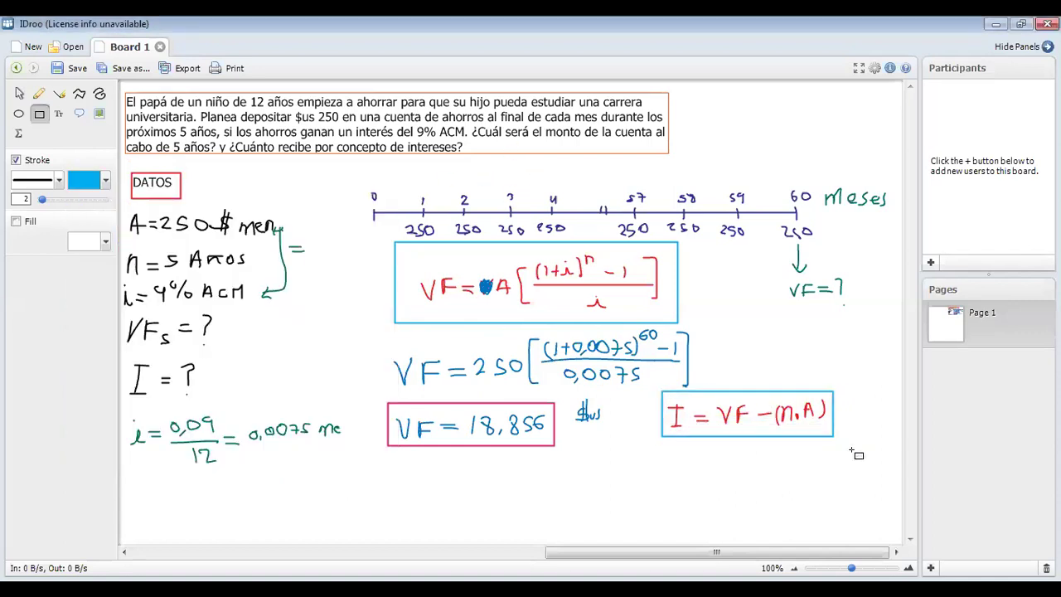
# - Handwrite "I = 18.856 - (60 x 250)" in dark blue (RGB 0, 84, 166) under the interest formula
pyautogui.click(106, 180)
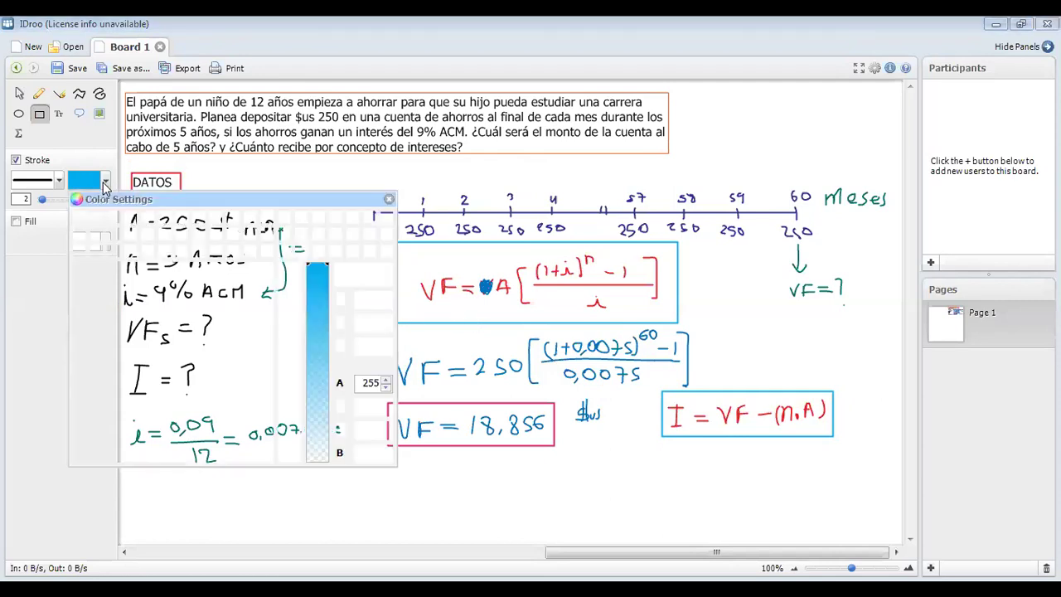
pyautogui.click(248, 235)
pyautogui.click(389, 199)
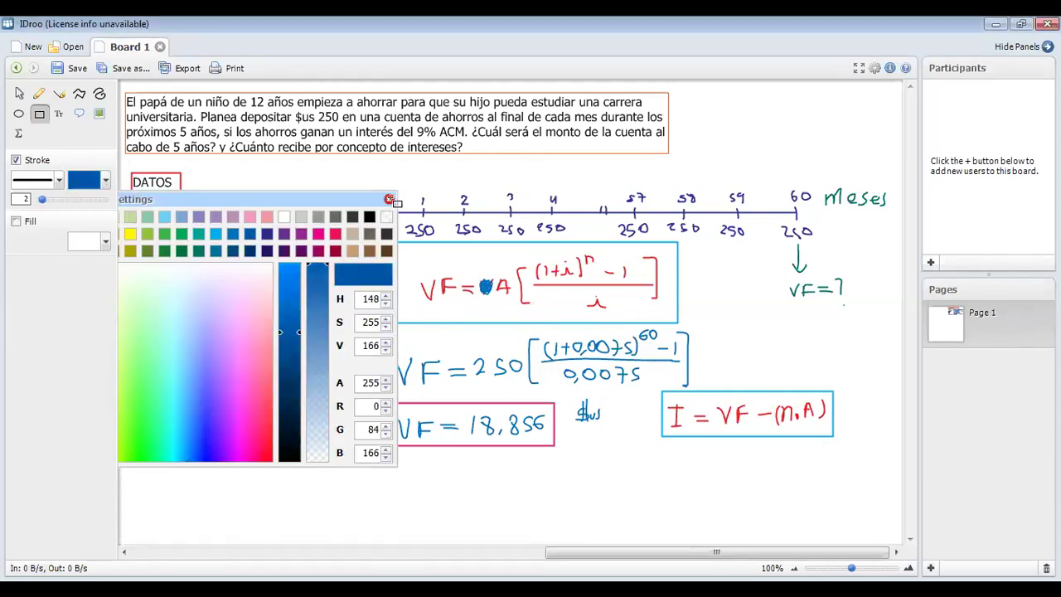
pyautogui.click(38, 94)
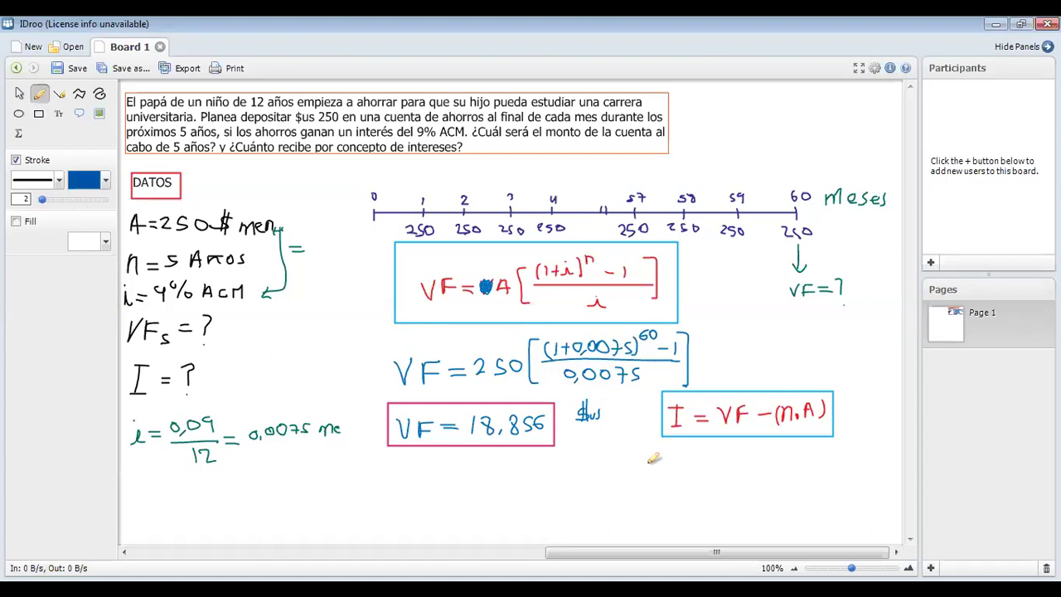
pyautogui.moveTo(641, 468); pyautogui.dragTo(640, 494)
pyautogui.hotkey('ctrl', 'z')
pyautogui.moveTo(642, 457)
pyautogui.mouseDown()
pyautogui.moveTo(643, 479)
pyautogui.moveTo(652, 458)
pyautogui.moveTo(653, 479)
pyautogui.moveTo(684, 455)
pyautogui.moveTo(755, 470)
pyautogui.mouseUp()
pyautogui.click(692, 467)
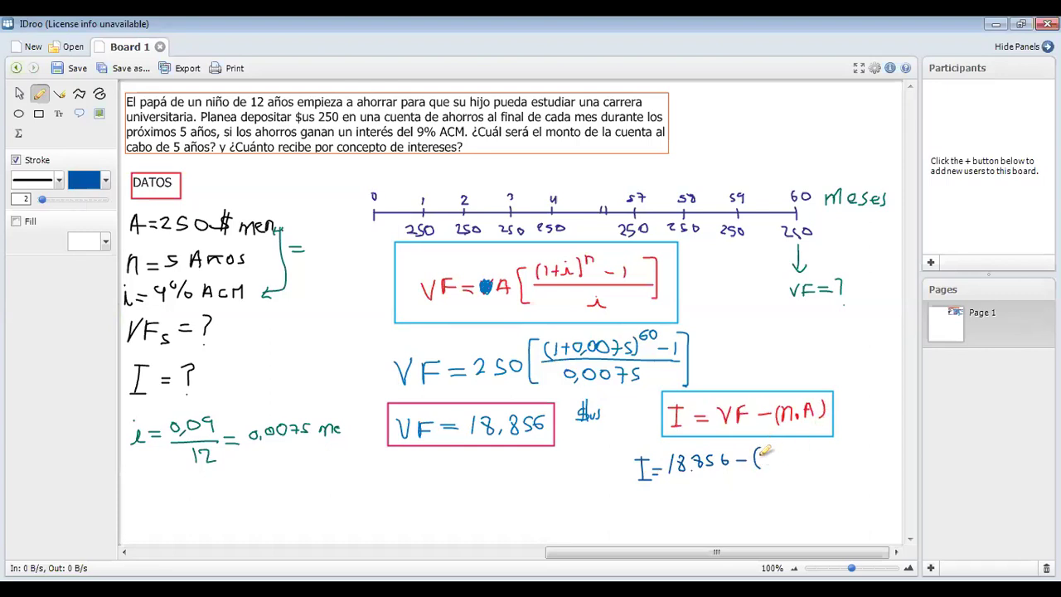
pyautogui.moveTo(770, 449)
pyautogui.mouseDown()
pyautogui.moveTo(765, 461)
pyautogui.moveTo(784, 451)
pyautogui.mouseUp()
pyautogui.click(788, 459)
pyautogui.moveTo(794, 452)
pyautogui.mouseDown()
pyautogui.moveTo(789, 461)
pyautogui.moveTo(802, 463)
pyautogui.mouseUp()
pyautogui.moveTo(798, 453)
pyautogui.mouseDown()
pyautogui.moveTo(821, 462)
pyautogui.moveTo(827, 451)
pyautogui.moveTo(836, 466)
pyautogui.mouseUp()
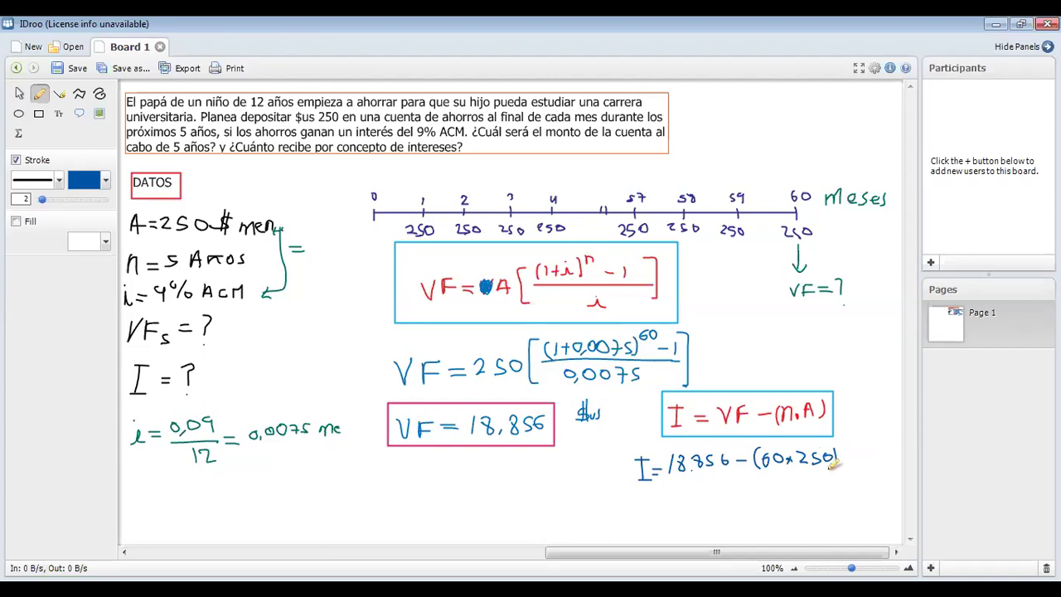
# - Write "I = 3856 $us" on the line below and draw a magenta rectangle around the result
pyautogui.moveTo(647, 496)
pyautogui.mouseDown()
pyautogui.moveTo(648, 511)
pyautogui.moveTo(655, 495)
pyautogui.moveTo(657, 511)
pyautogui.moveTo(672, 504)
pyautogui.mouseUp()
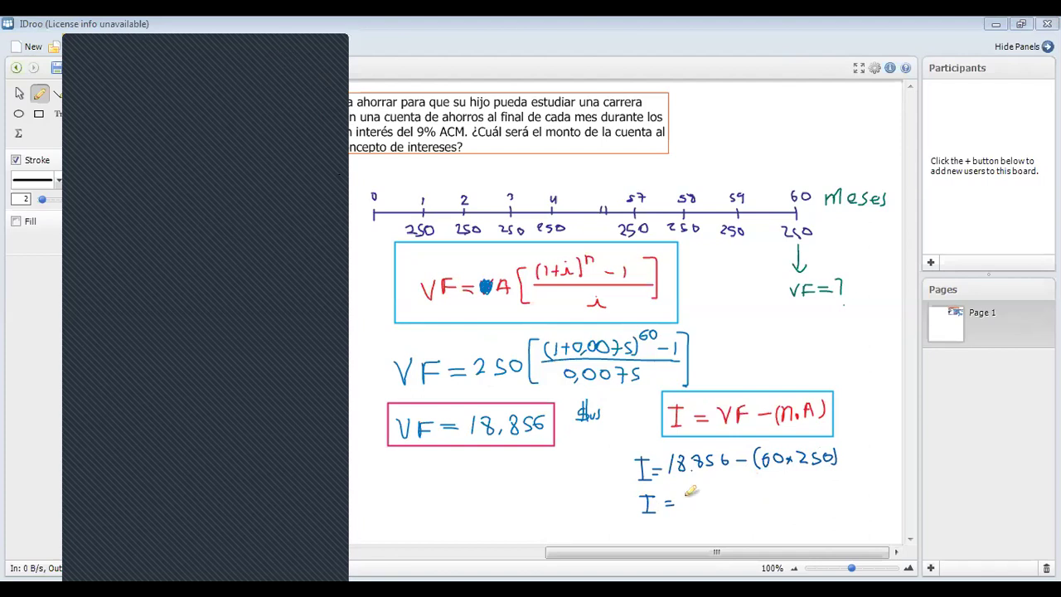
pyautogui.moveTo(685, 493)
pyautogui.mouseDown()
pyautogui.moveTo(695, 500)
pyautogui.moveTo(686, 509)
pyautogui.moveTo(708, 496)
pyautogui.moveTo(715, 509)
pyautogui.moveTo(751, 497)
pyautogui.moveTo(760, 511)
pyautogui.moveTo(775, 494)
pyautogui.moveTo(771, 506)
pyautogui.mouseUp()
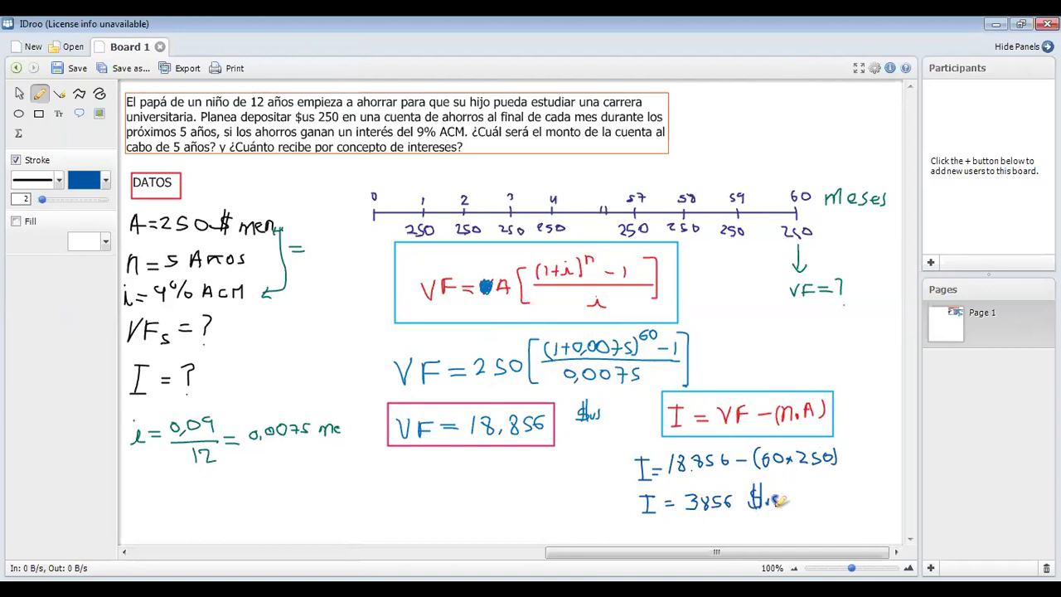
pyautogui.click(39, 115)
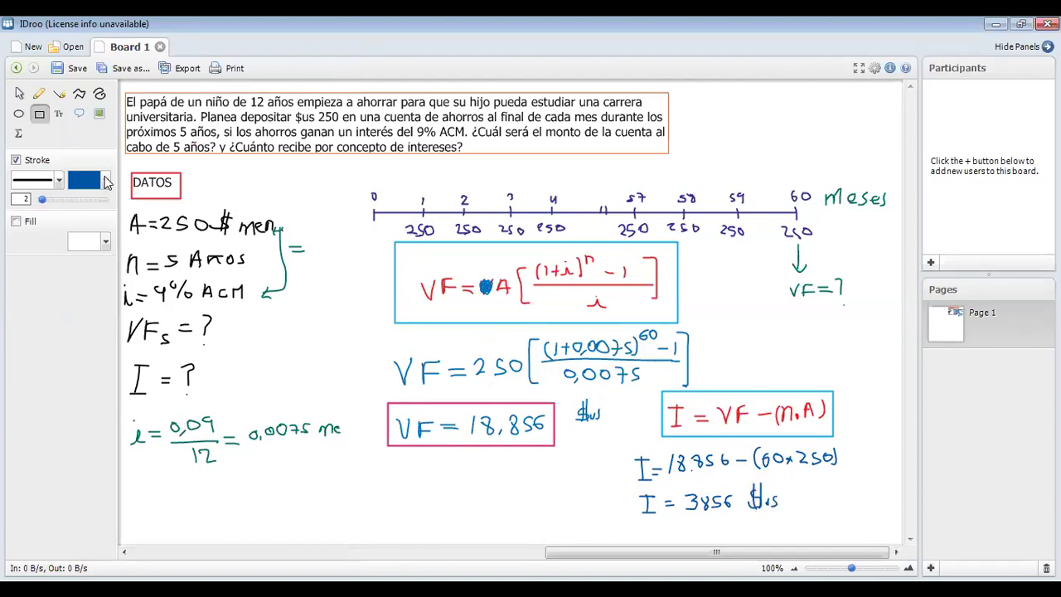
pyautogui.click(105, 180)
pyautogui.click(319, 234)
pyautogui.click(389, 199)
pyautogui.moveTo(633, 489)
pyautogui.mouseDown()
pyautogui.moveTo(752, 522)
pyautogui.moveTo(737, 520)
pyautogui.mouseUp()
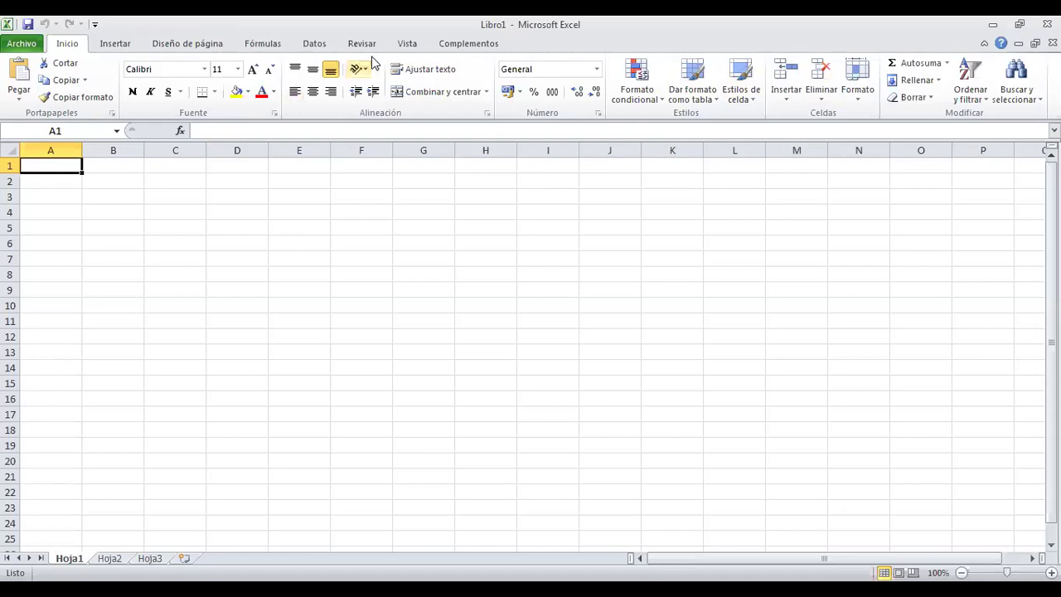
# - Switch to the blank Excel workbook, hide the gridlines of Hoja1 and narrow column A
pyautogui.click(407, 44)
pyautogui.click(241, 92)
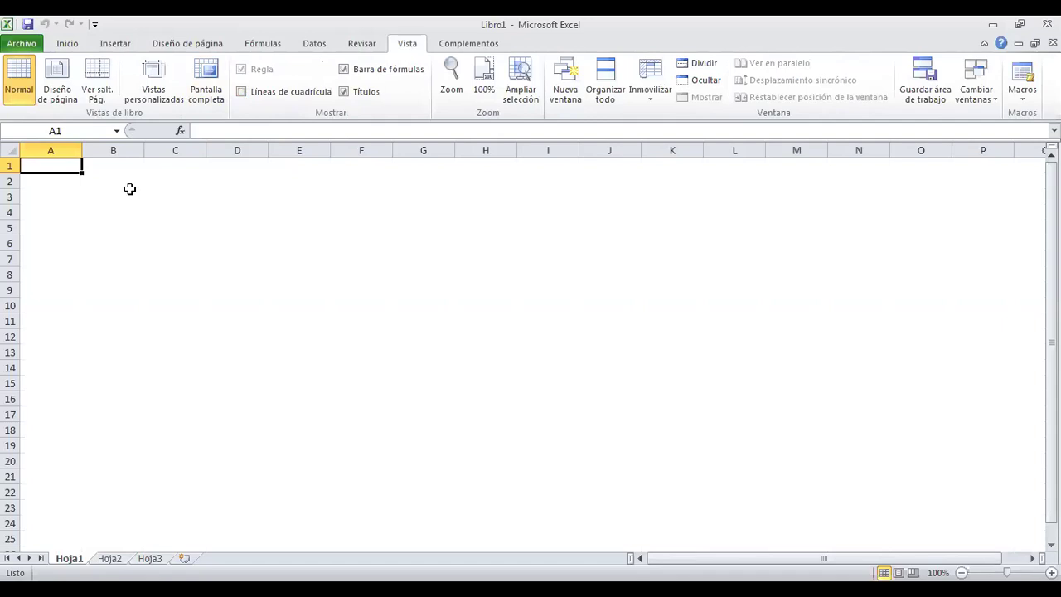
pyautogui.moveTo(83, 150); pyautogui.dragTo(62, 150)
pyautogui.click(87, 165)
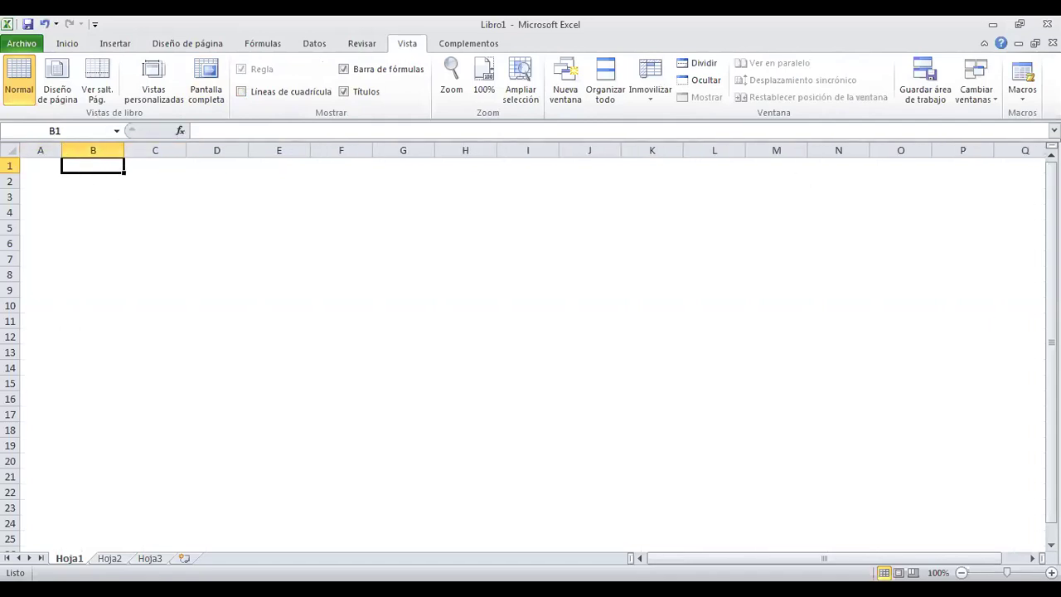
# - Enter the table headings DETALLE, VALOR and UM in cells B2, C2 and D2
pyautogui.doubleClick(1052, 572)
pyautogui.click(96, 184)
pyautogui.write('DETALLE')
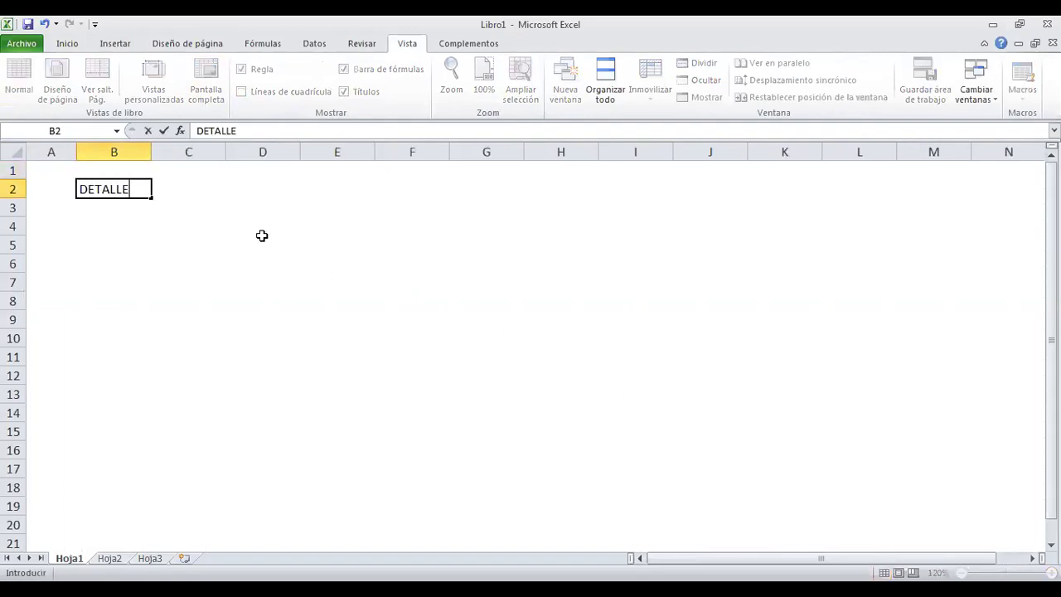
pyautogui.press('Tab')
pyautogui.write('VALOR')
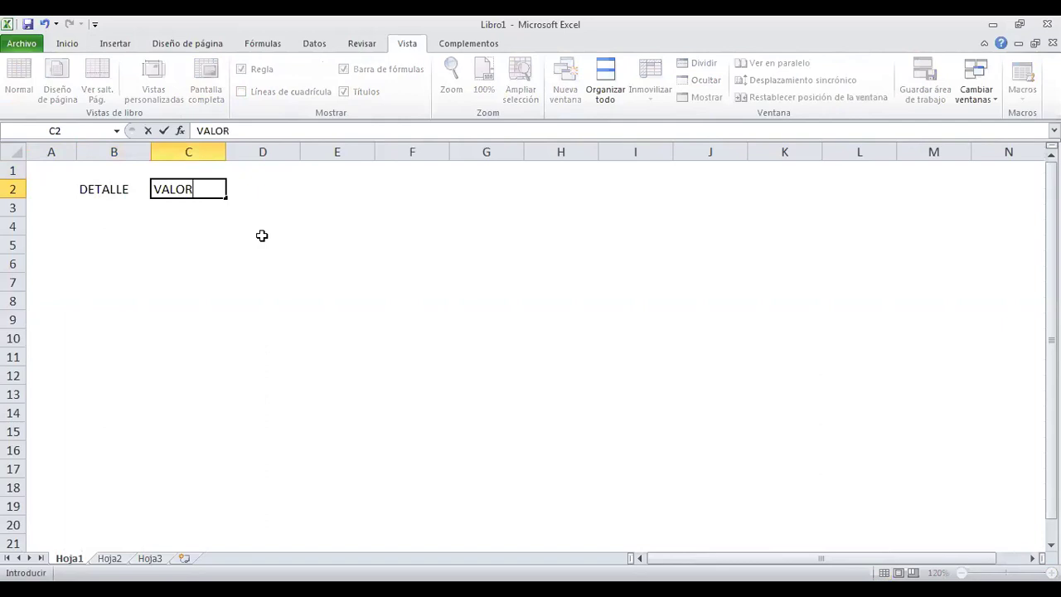
pyautogui.press('Tab')
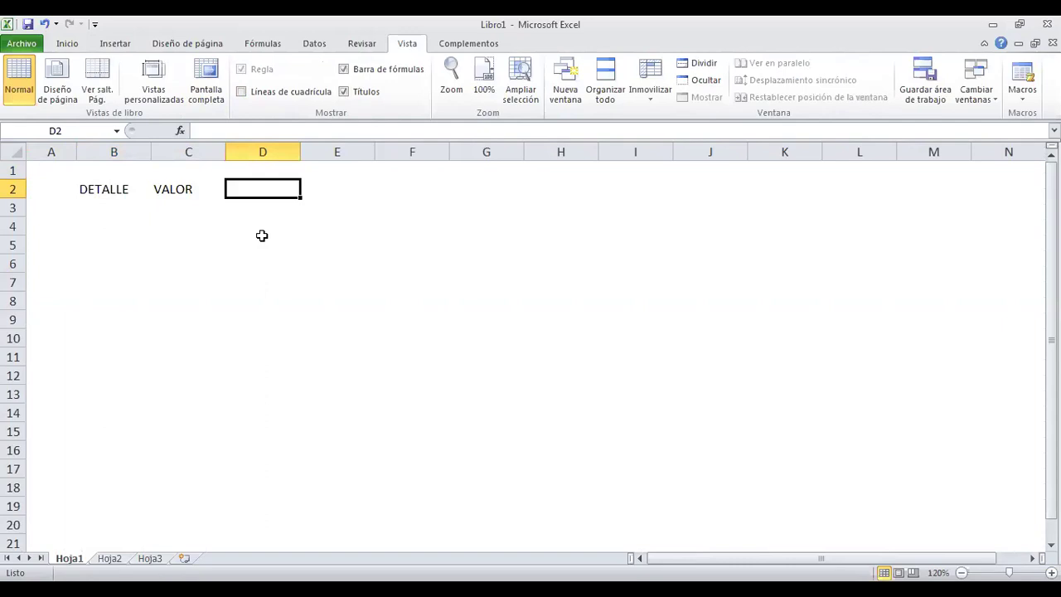
pyautogui.write('UM')
pyautogui.press('Return')
# - Format the headings in B2:D2 as centered, bold, red text with a top and thick bottom border
pyautogui.moveTo(105, 191); pyautogui.dragTo(260, 189)
pyautogui.click(67, 43)
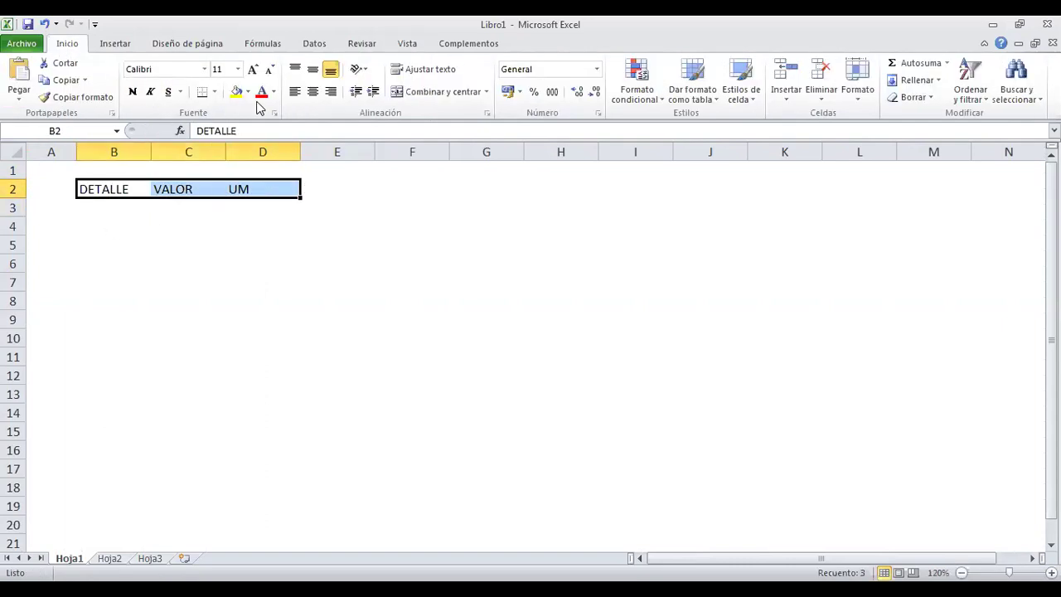
pyautogui.click(313, 91)
pyautogui.click(132, 91)
pyautogui.click(214, 91)
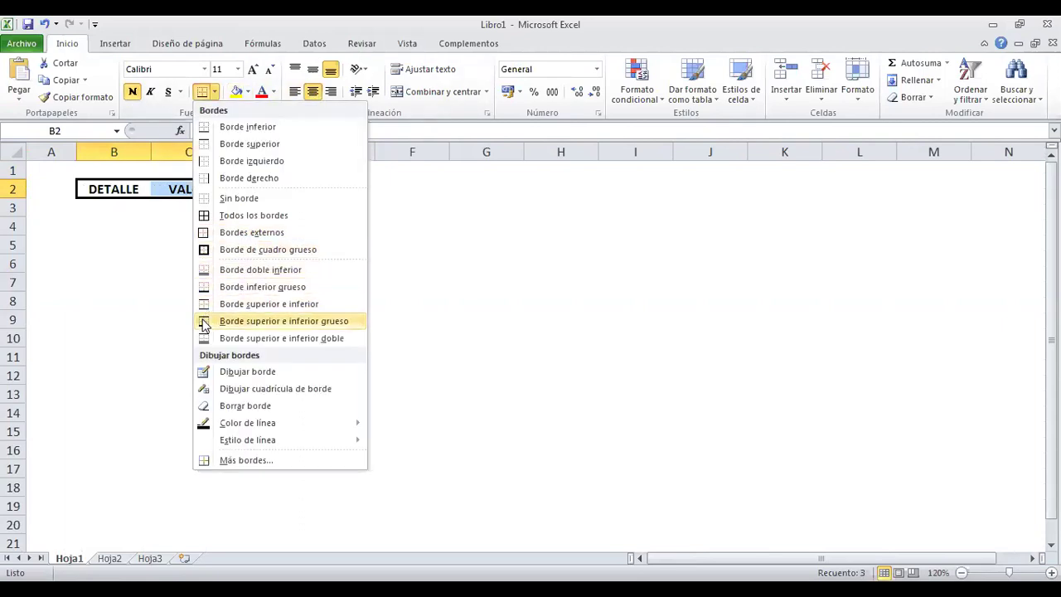
pyautogui.click(204, 324)
pyautogui.click(261, 91)
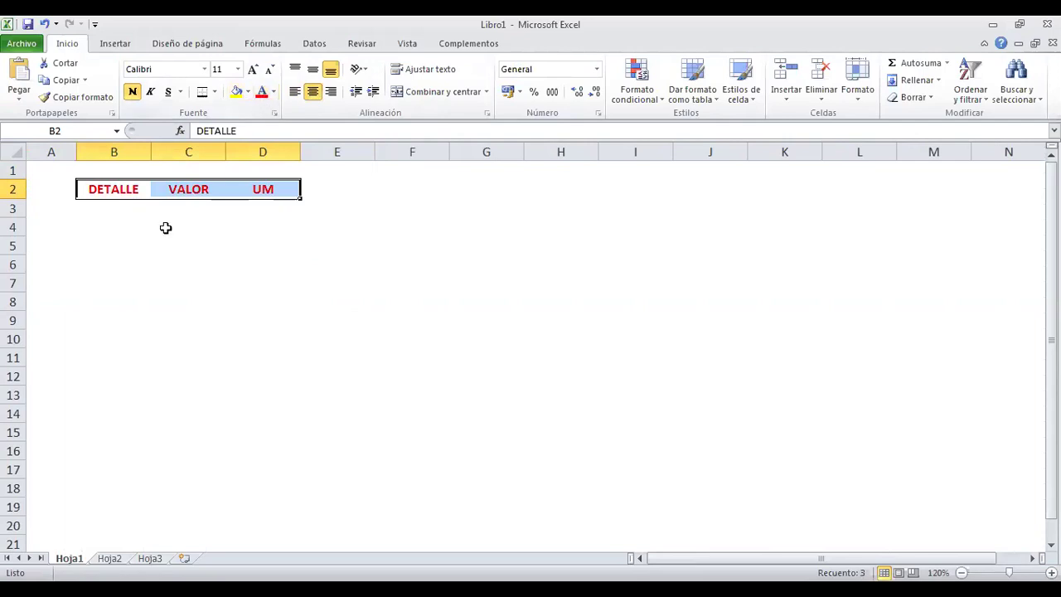
# - Widen column B and fill row 3 with Anualidad, 250 and $us
pyautogui.moveTo(151, 152); pyautogui.dragTo(188, 152)
pyautogui.click(133, 213)
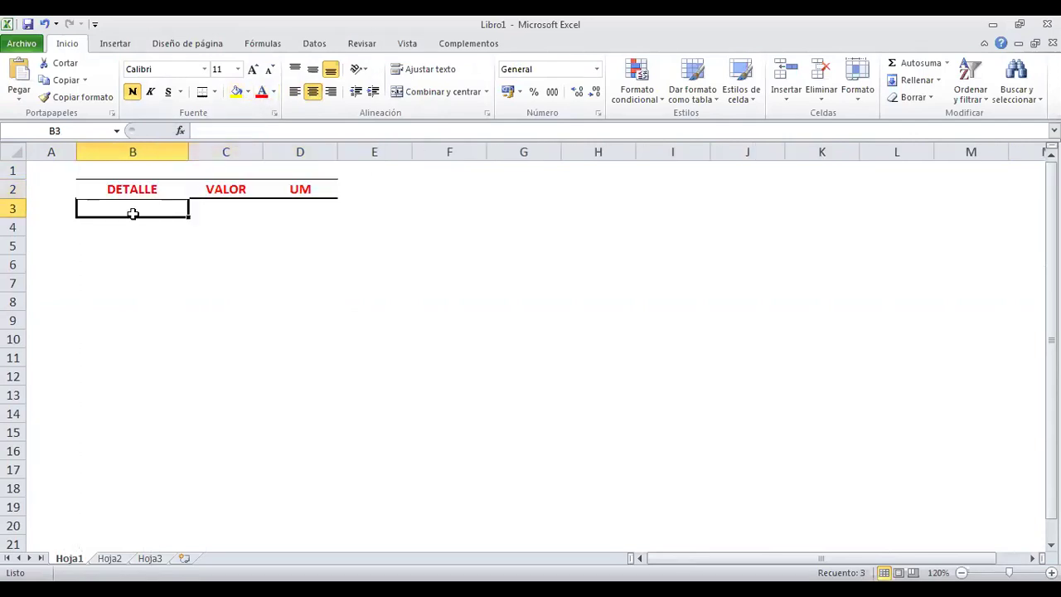
pyautogui.write('Anua')
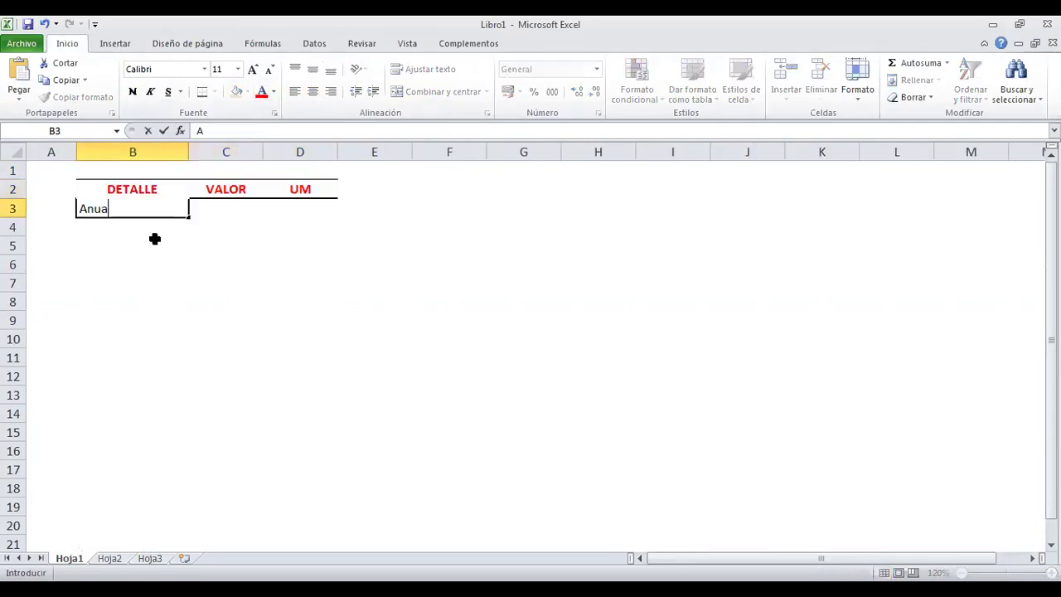
pyautogui.write('lidad')
pyautogui.press('Tab')
pyautogui.write('250')
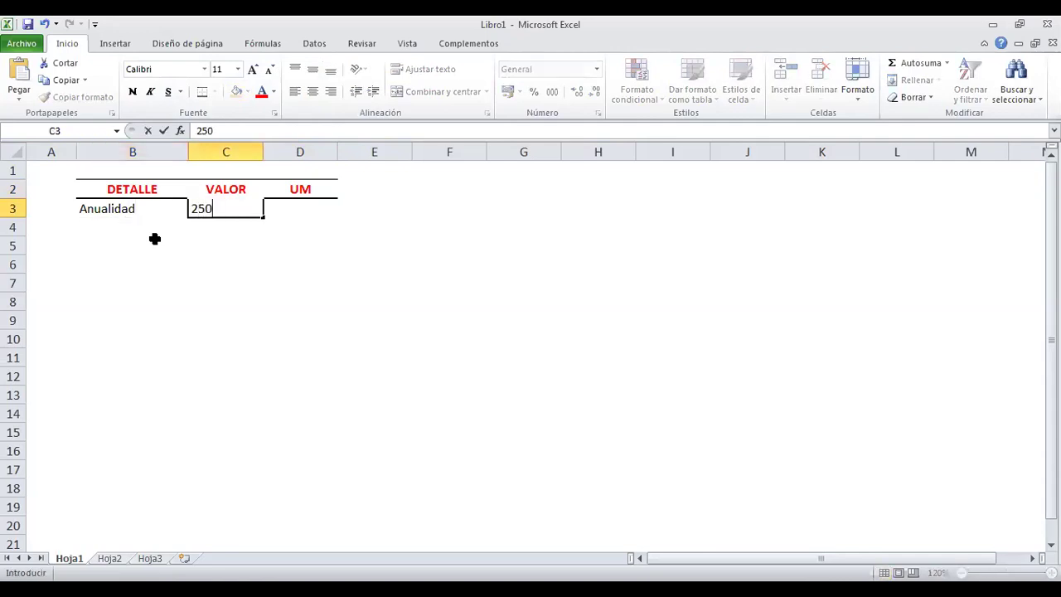
pyautogui.press('Tab')
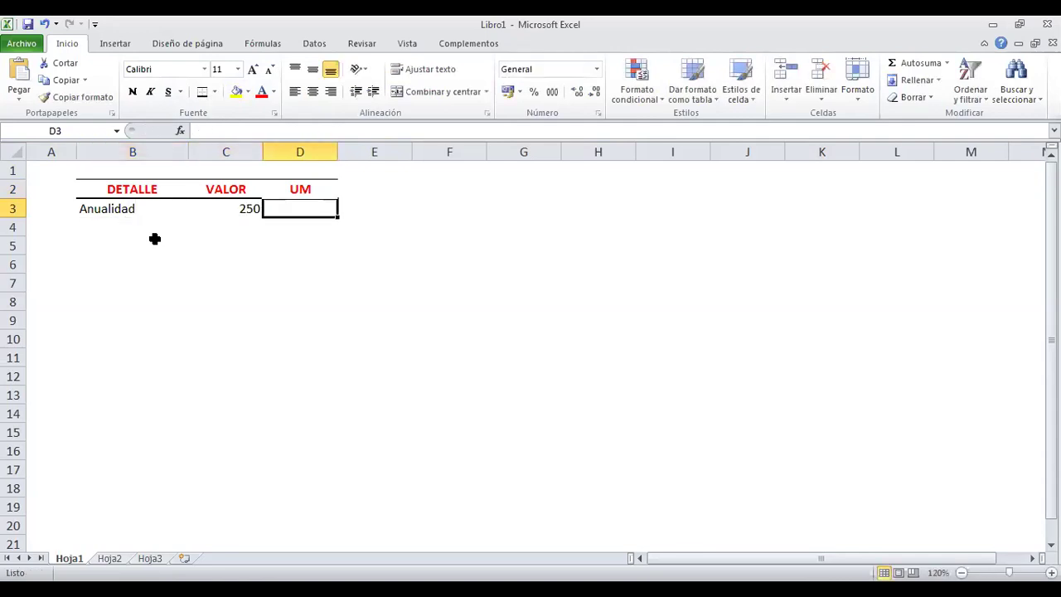
pyautogui.write('$us')
pyautogui.press('Return')
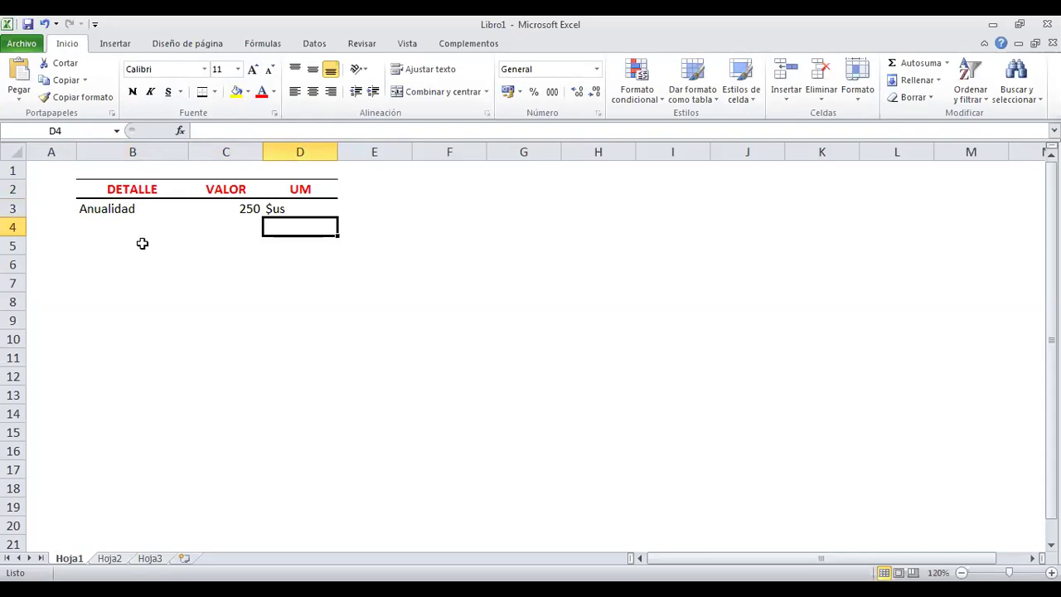
# - Center the contents of the VALOR and UM columns, C and D
pyautogui.click(286, 151)
pyautogui.click(313, 91)
pyautogui.click(233, 148)
pyautogui.click(312, 91)
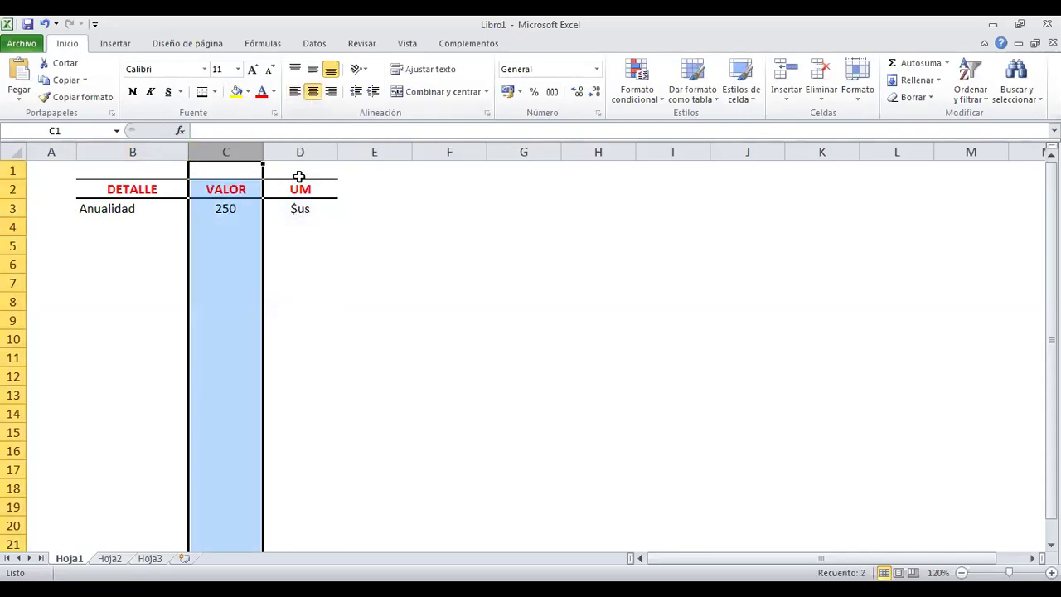
# - Format column C as Número with two decimals and a thousands separator
pyautogui.click(597, 70)
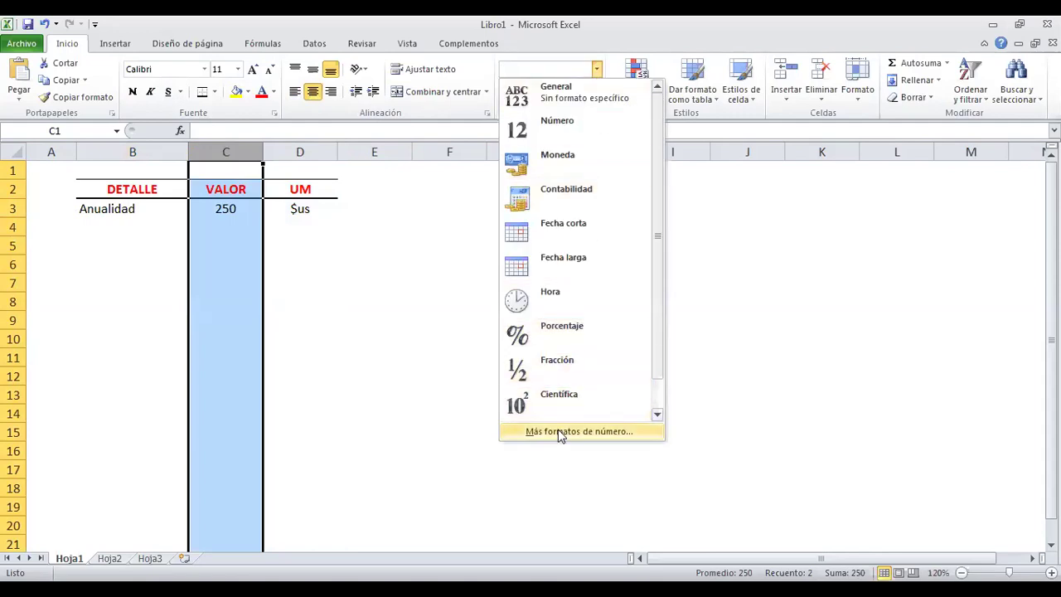
pyautogui.click(559, 429)
pyautogui.click(611, 141)
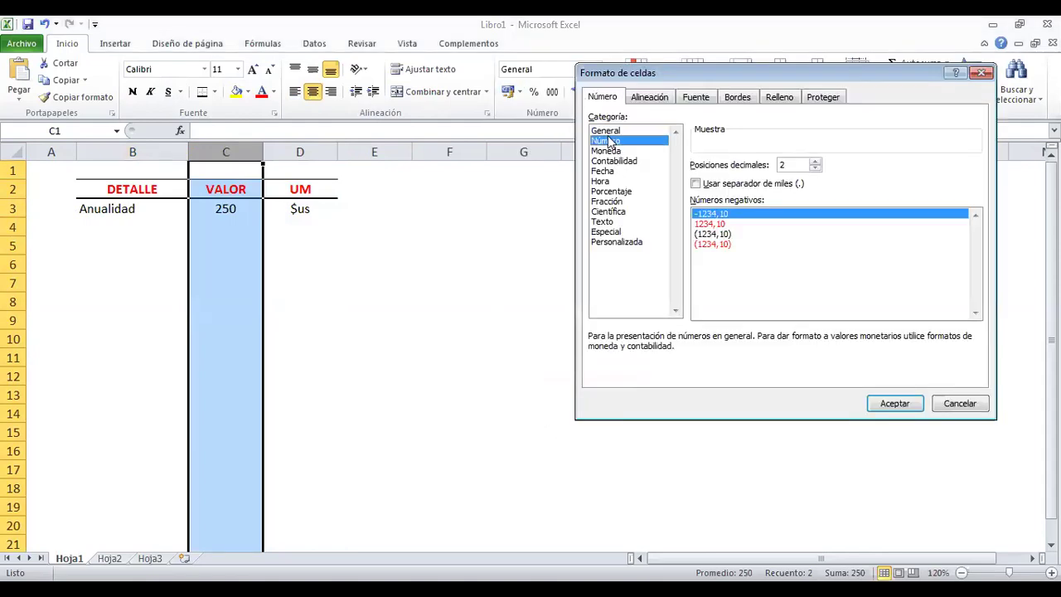
pyautogui.click(696, 185)
pyautogui.click(886, 404)
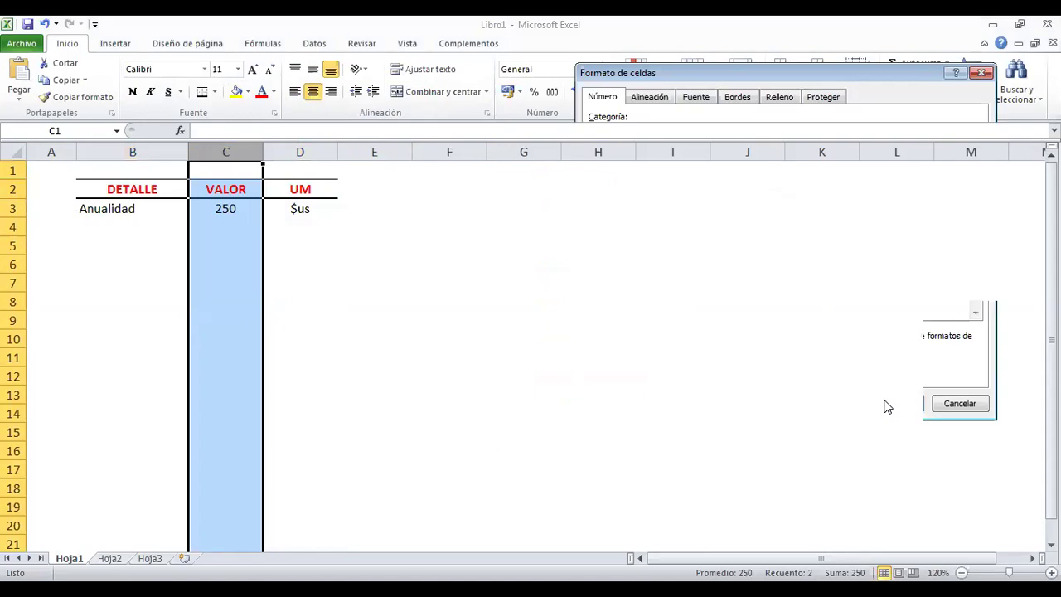
# - Fill row 4 with Plazo, 5 and Años
pyautogui.click(114, 225)
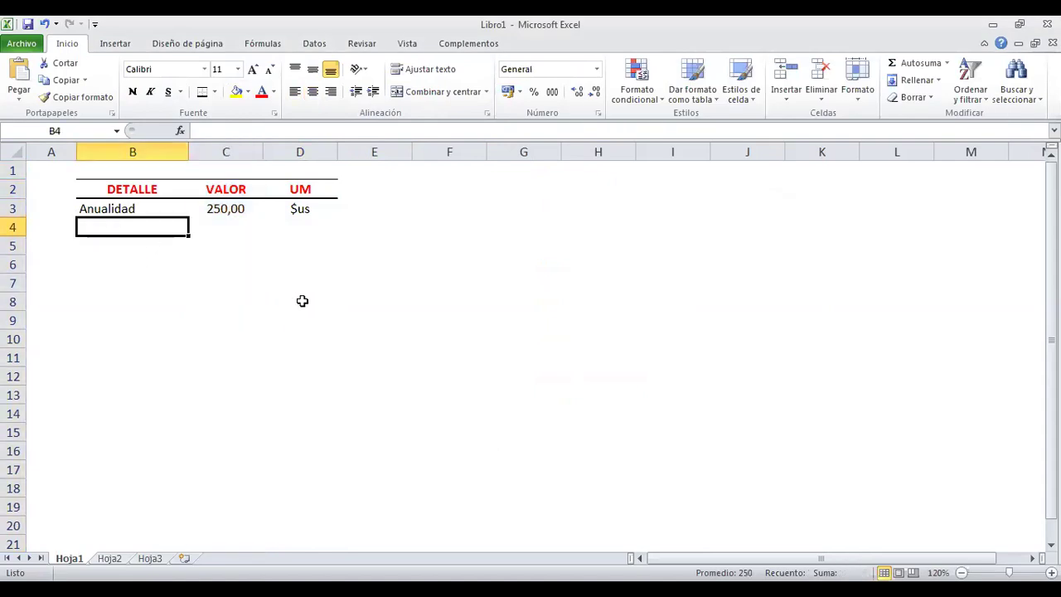
pyautogui.write('Plazi')
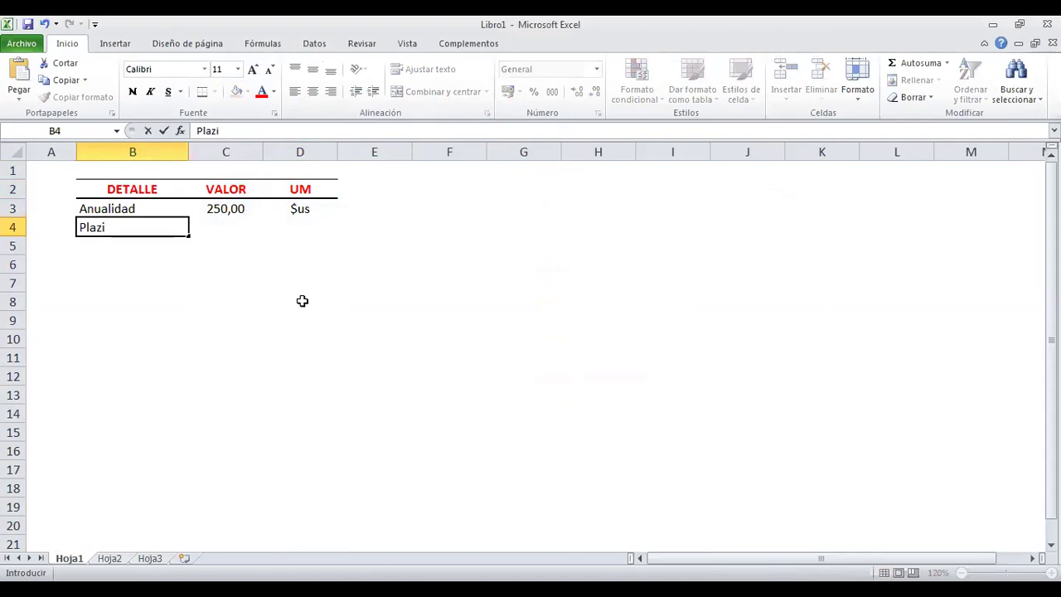
pyautogui.press('Tab')
pyautogui.write('5')
pyautogui.press('Tab')
pyautogui.write('Años')
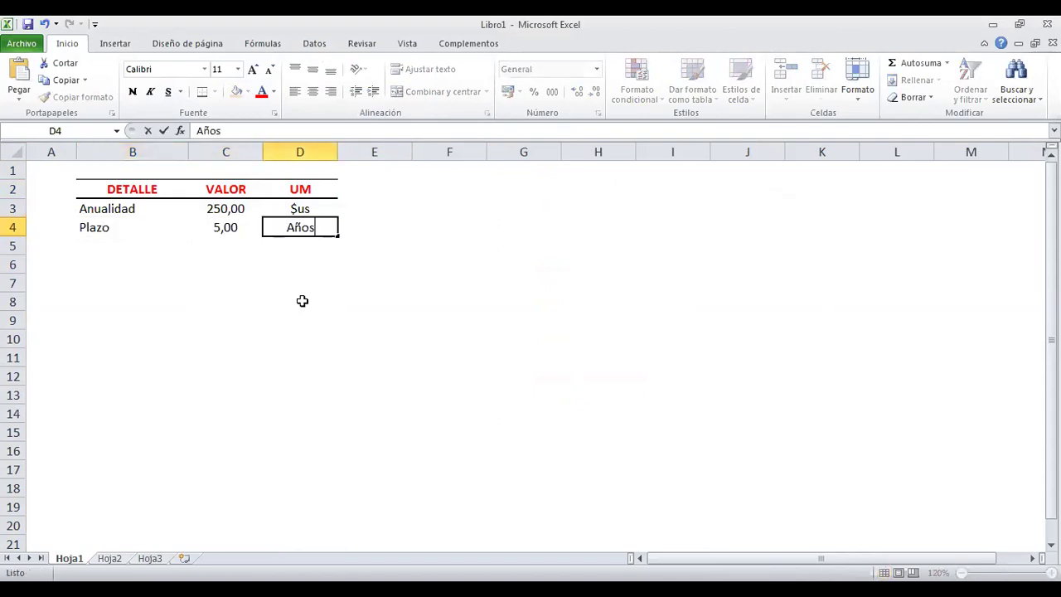
pyautogui.press('Return')
# - Fill row 5 with Tasa de interés, 9% and ACM
pyautogui.press('Left')
pyautogui.press('Left')
pyautogui.write('Tasa de interés')
pyautogui.press('Tab')
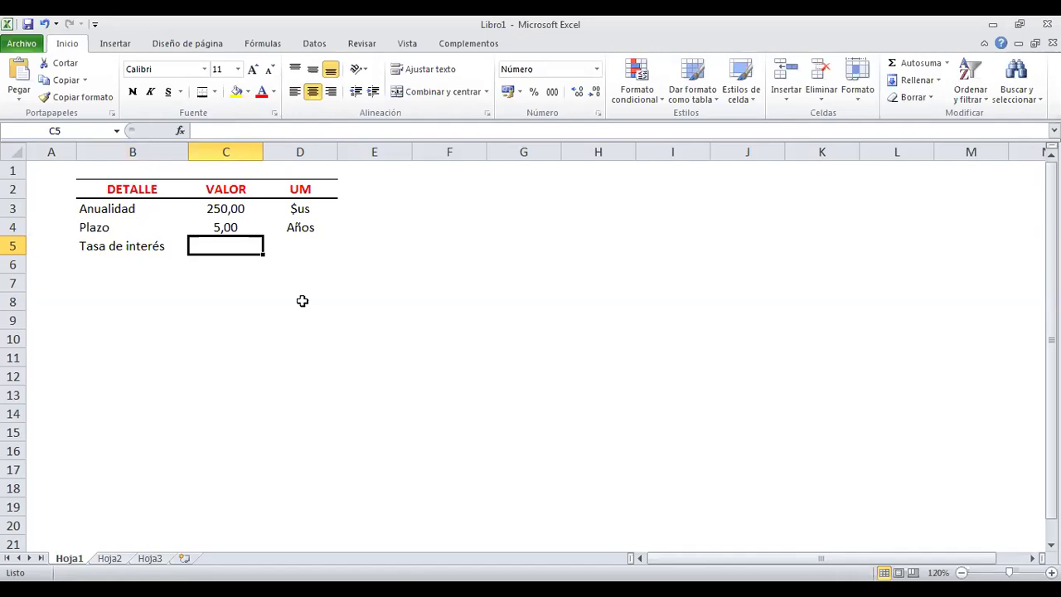
pyautogui.write('9%')
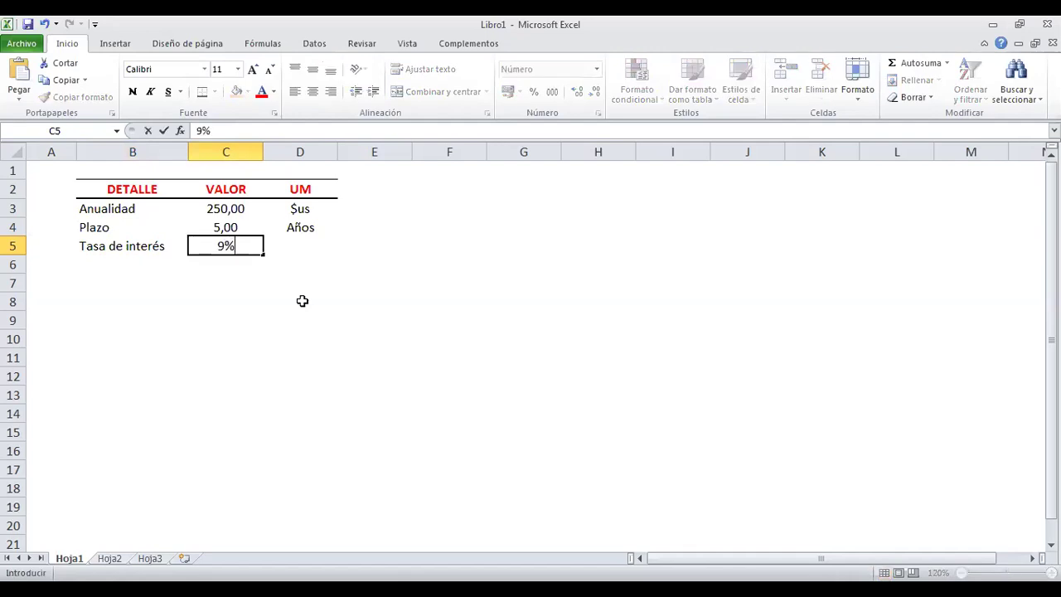
pyautogui.press('Tab')
pyautogui.write('ACM')
pyautogui.press('Return')
# - Enter the label Forma de Ahorro in cell B6
pyautogui.click(130, 263)
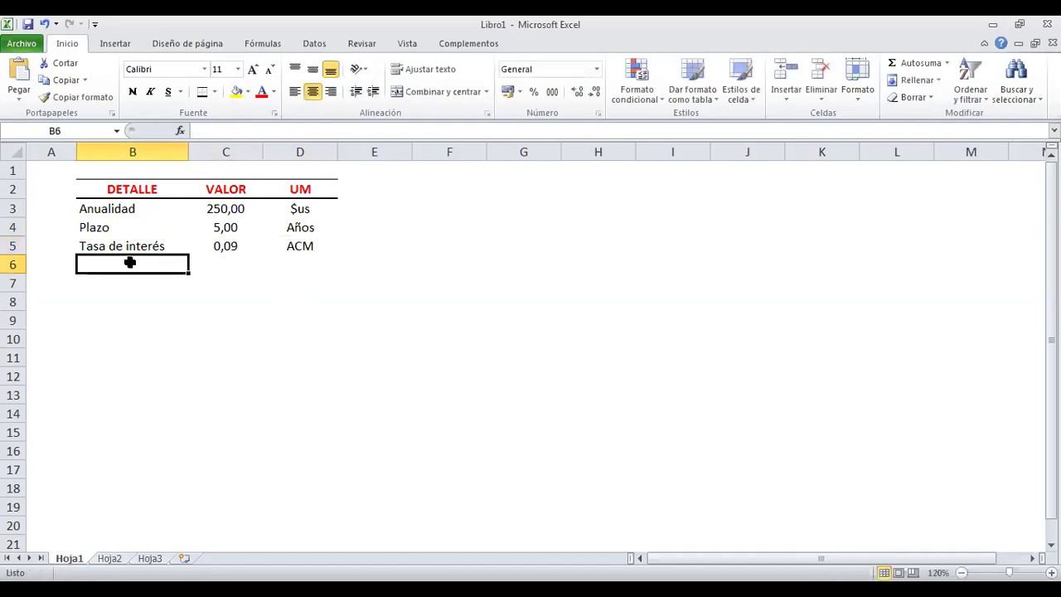
pyautogui.write('fOrma de')
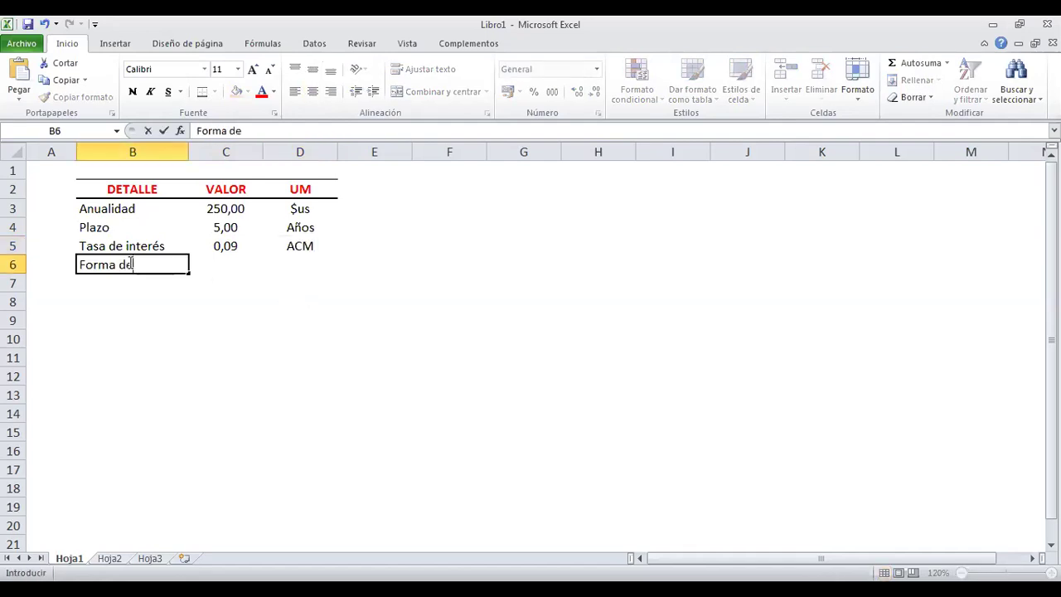
pyautogui.write(' Ahorro')
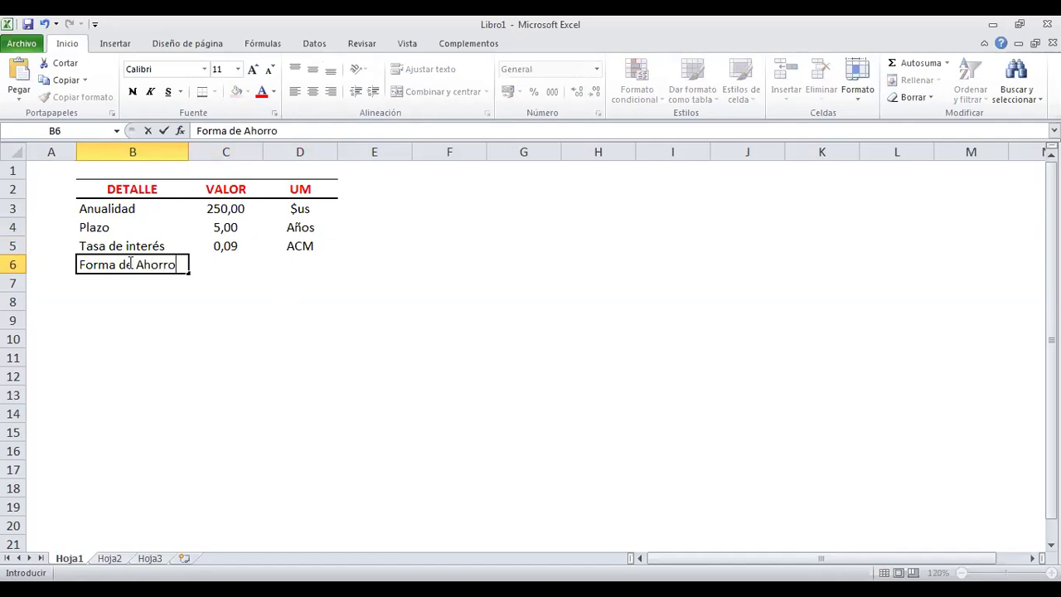
pyautogui.press('Tab')
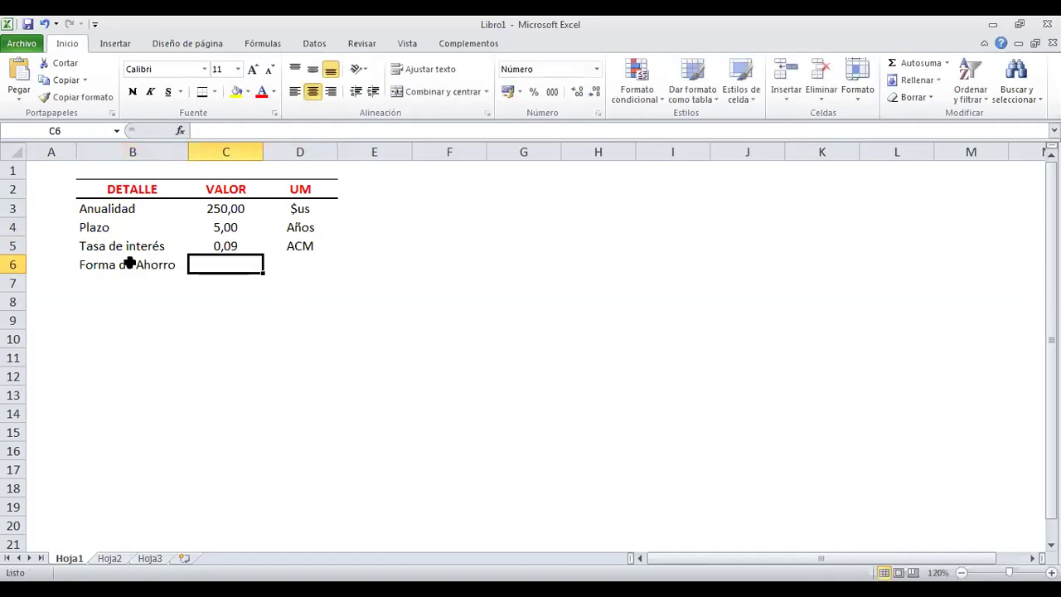
# - Change the unit of the Anualidad row in D3 to $us/Mes
pyautogui.doubleClick(317, 207)
pyautogui.write('/')
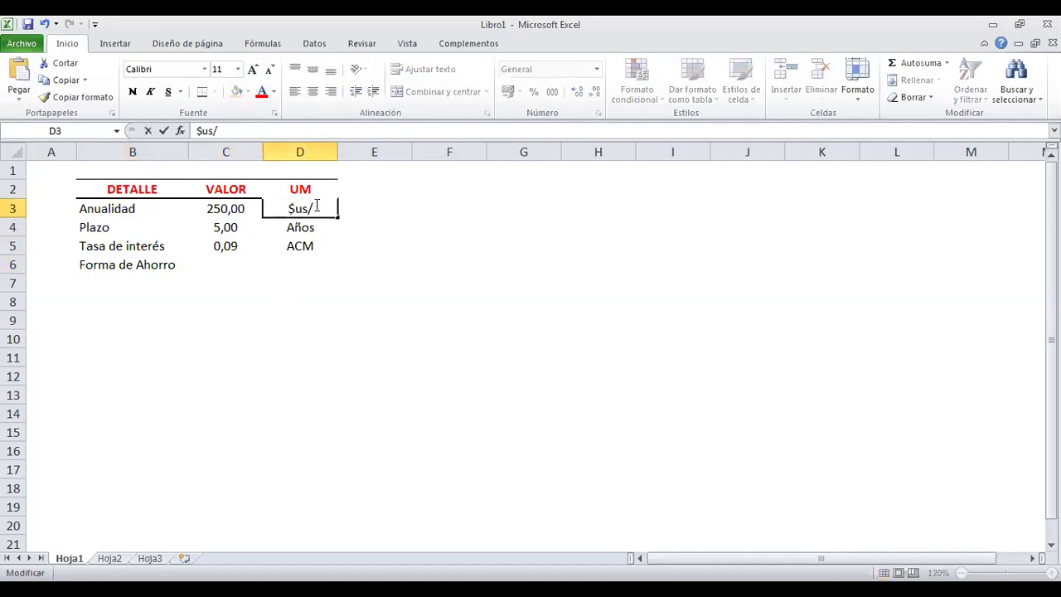
pyautogui.write('Mes')
pyautogui.press('Return')
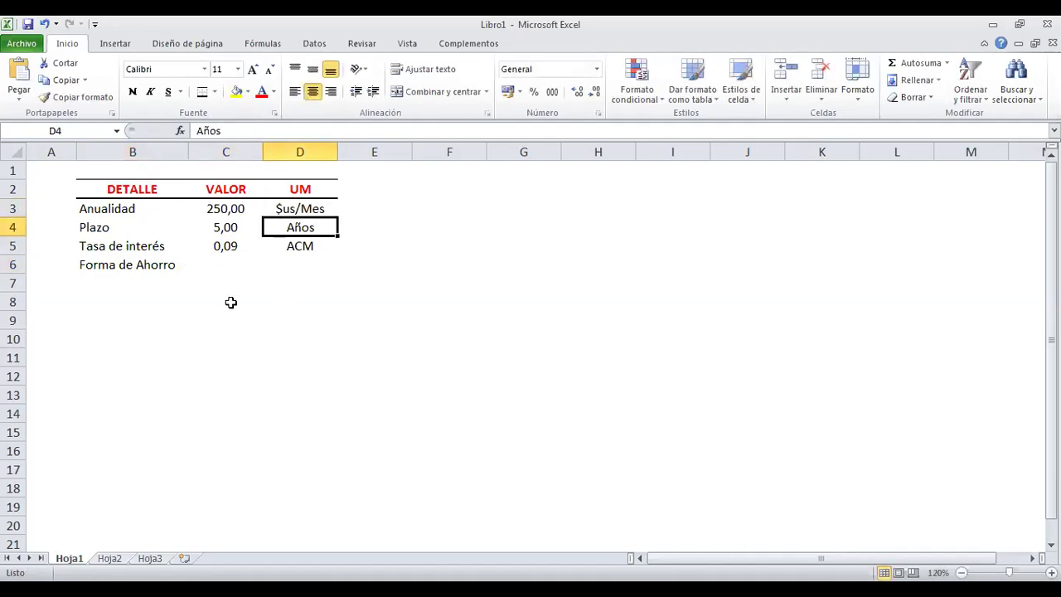
# - Complete the Forma de Ahorro row with the value 12 and the unit Veces/Año
pyautogui.click(230, 263)
pyautogui.write('12')
pyautogui.press('Tab')
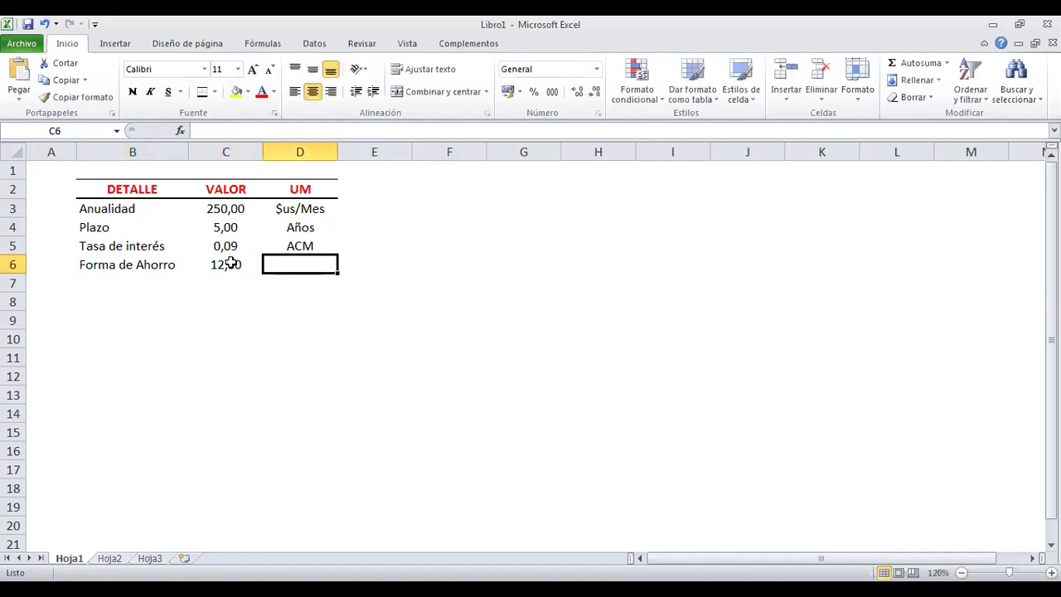
pyautogui.write('Veces')
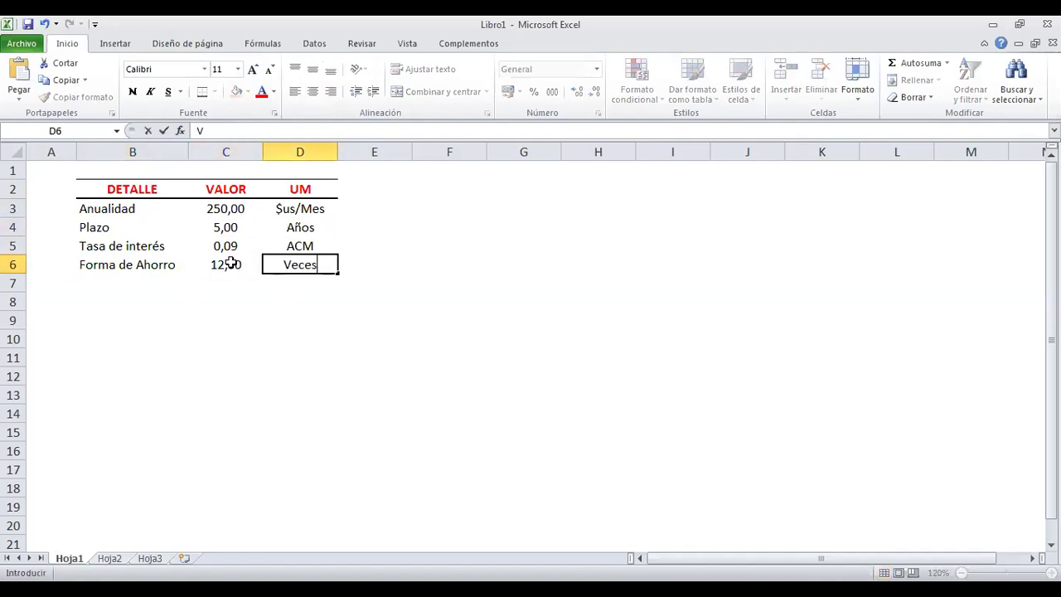
pyautogui.write('/Año')
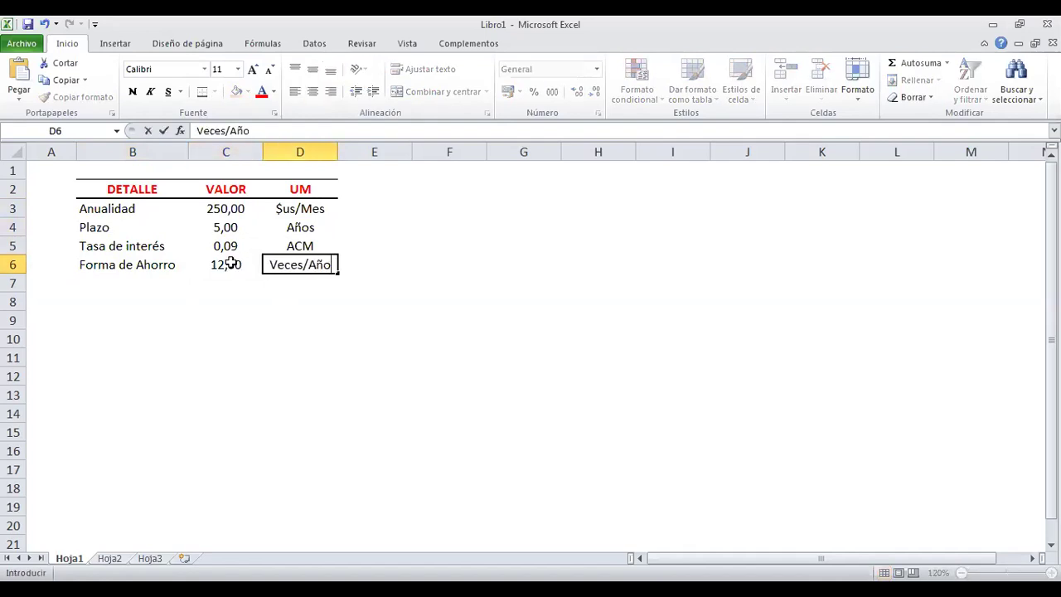
pyautogui.press('Return')
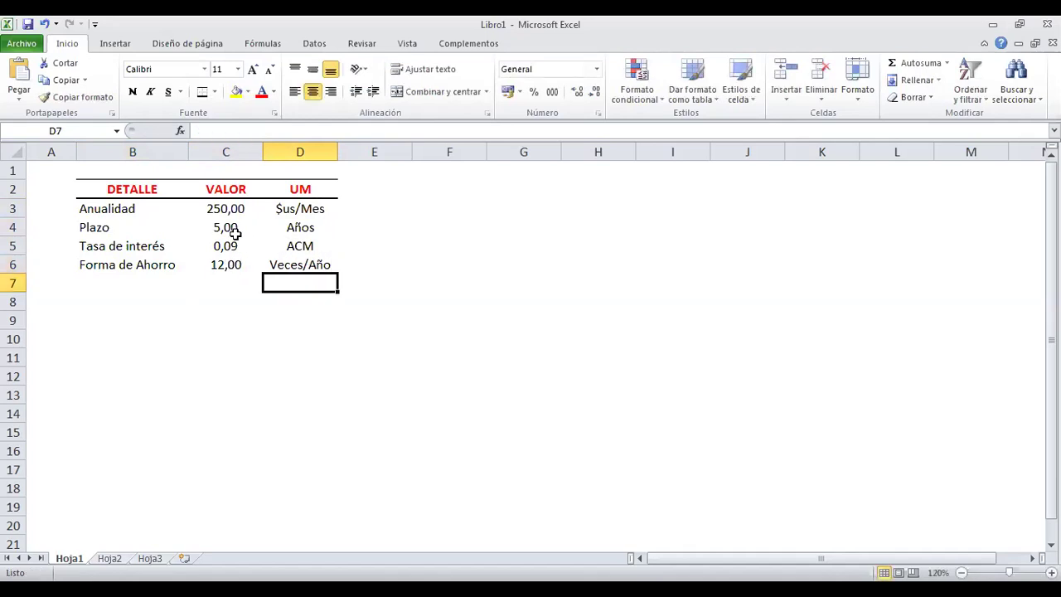
# - Format the interest rate in C5 as a percentage with two decimals
pyautogui.click(233, 245)
pyautogui.click(533, 92)
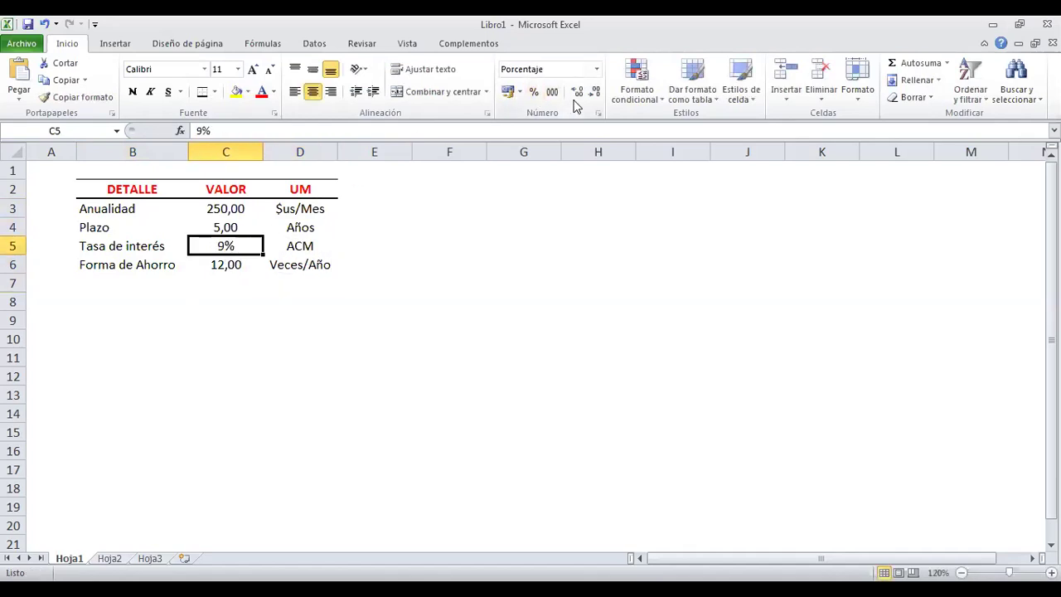
pyautogui.click(578, 91)
pyautogui.click(578, 91)
# - Apply a top and thick bottom border to the empty row B7:D7 below the data
pyautogui.click(185, 264)
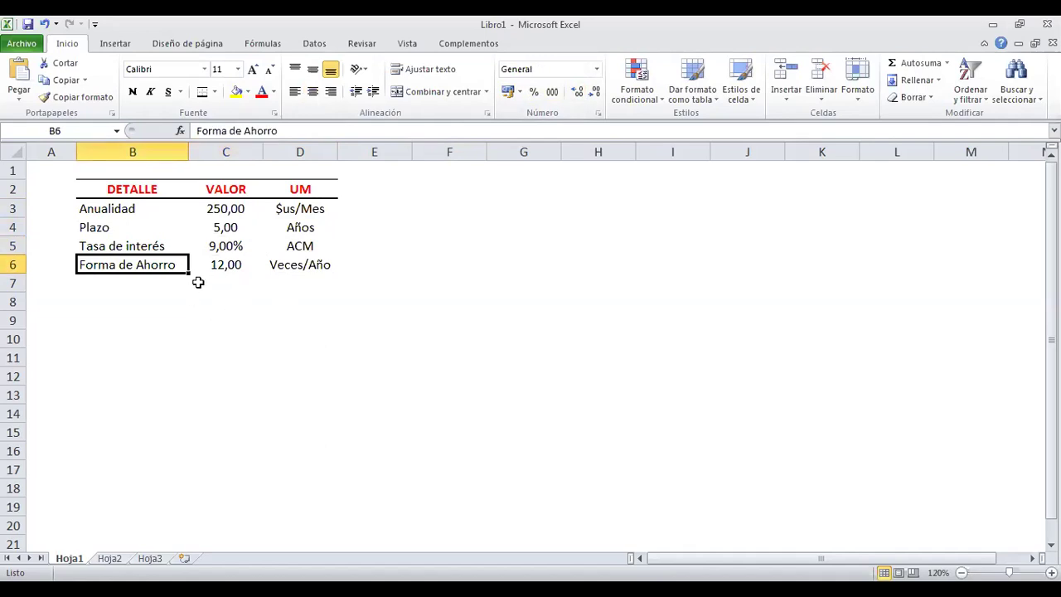
pyautogui.click(171, 280)
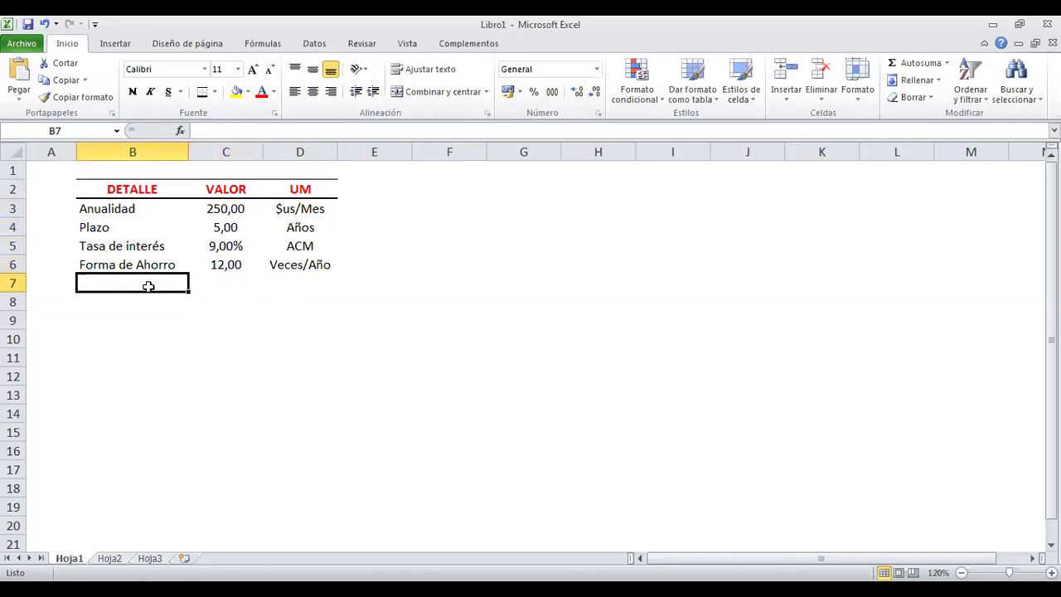
pyautogui.moveTo(147, 284); pyautogui.dragTo(273, 277)
pyautogui.click(202, 91)
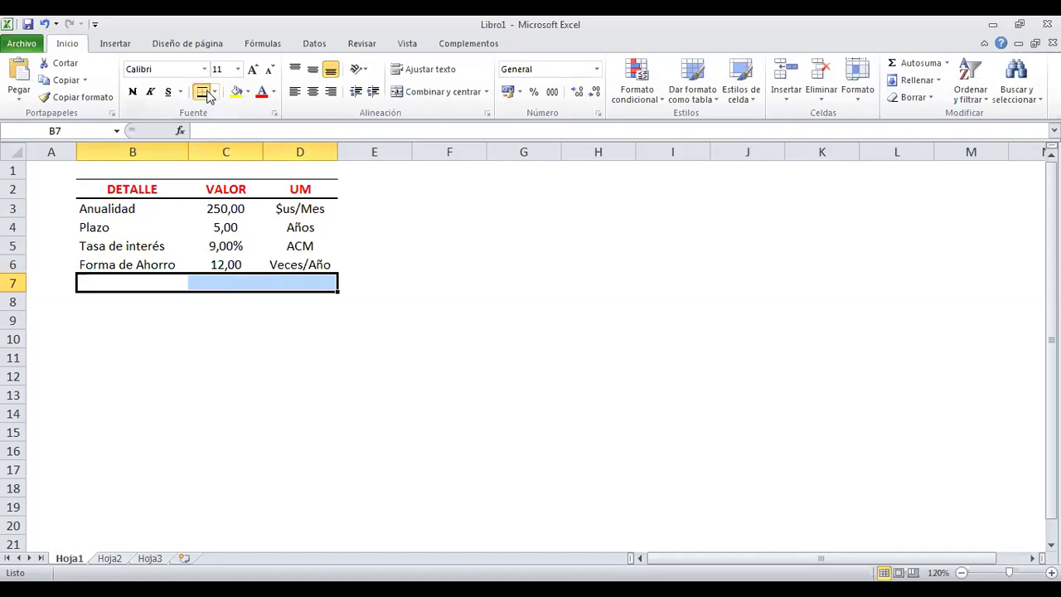
pyautogui.click(239, 343)
pyautogui.click(186, 285)
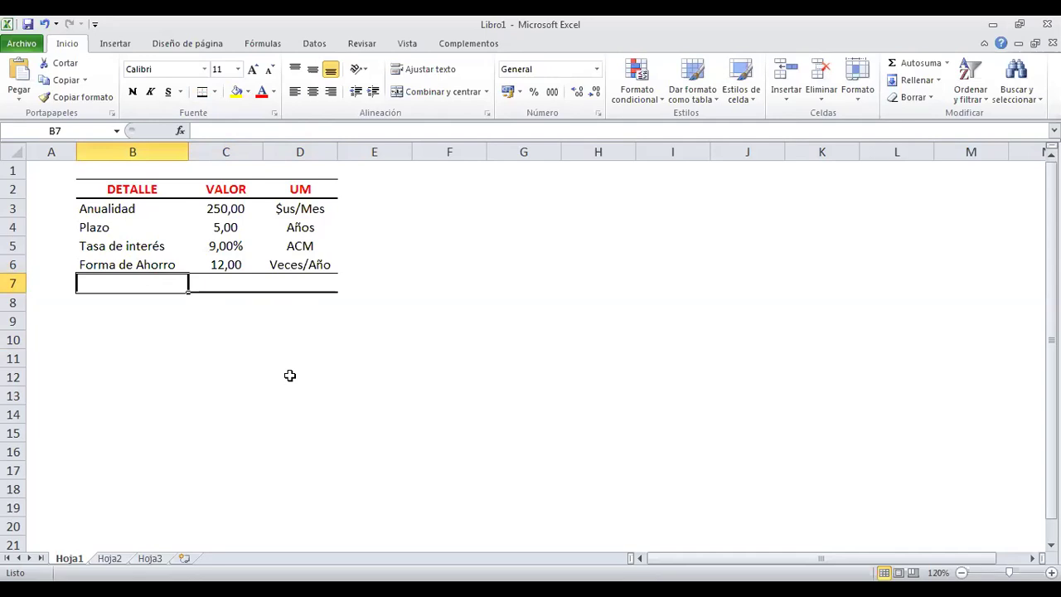
# - Label B7 as "Valor final" and make the row B7:D7 bold
pyautogui.write('Valor ')
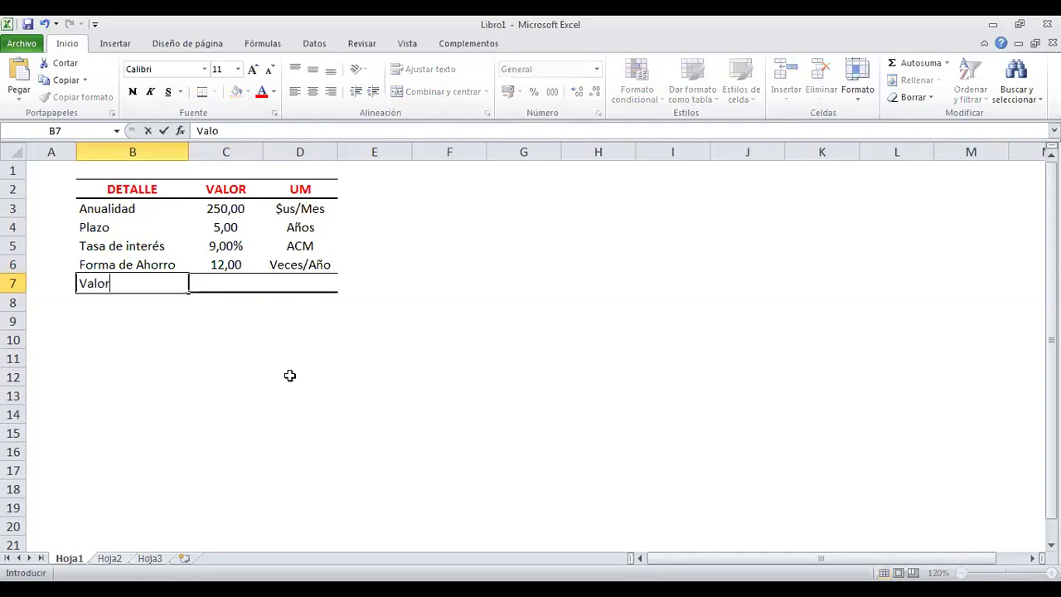
pyautogui.write('final')
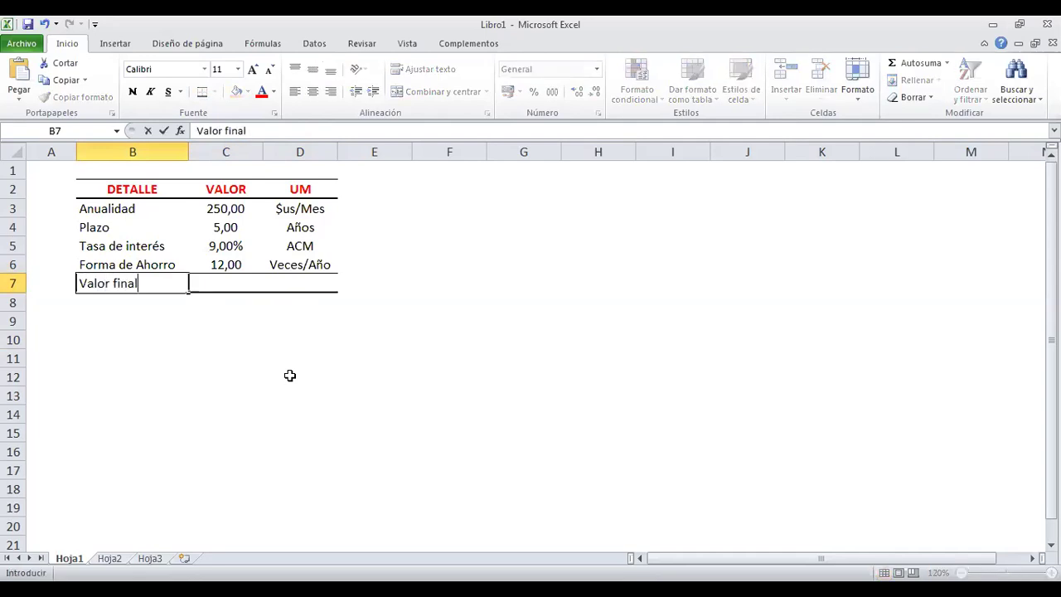
pyautogui.press('Return')
pyautogui.click(227, 272)
pyautogui.moveTo(175, 282); pyautogui.dragTo(307, 280)
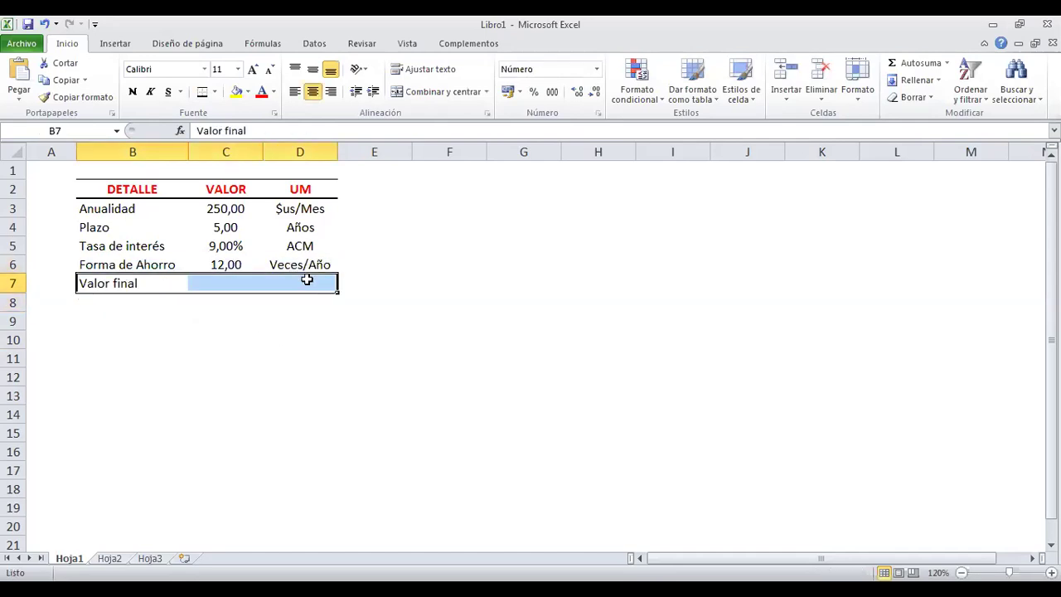
pyautogui.hotkey('ctrl', 'n')
pyautogui.click(251, 283)
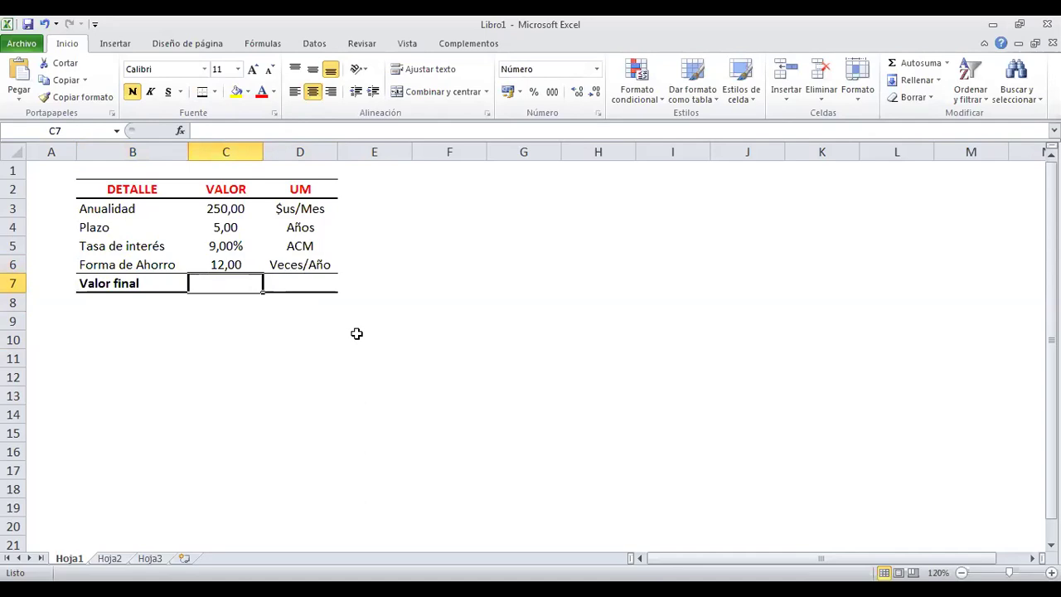
# - Add the abbreviation (VF) to the end of the Valor final label in B7
pyautogui.doubleClick(157, 283)
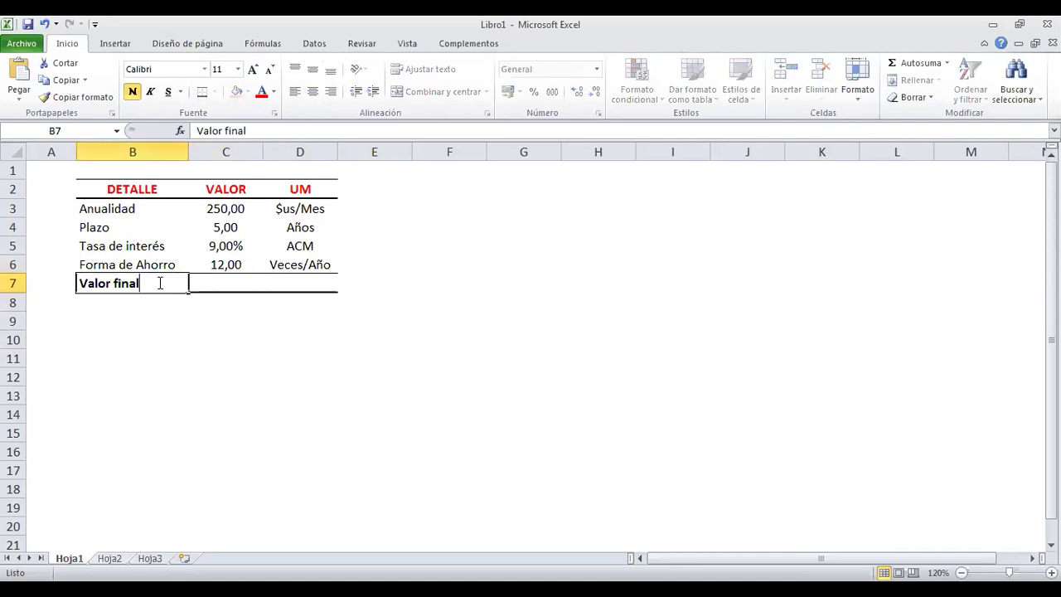
pyautogui.write('(VF)')
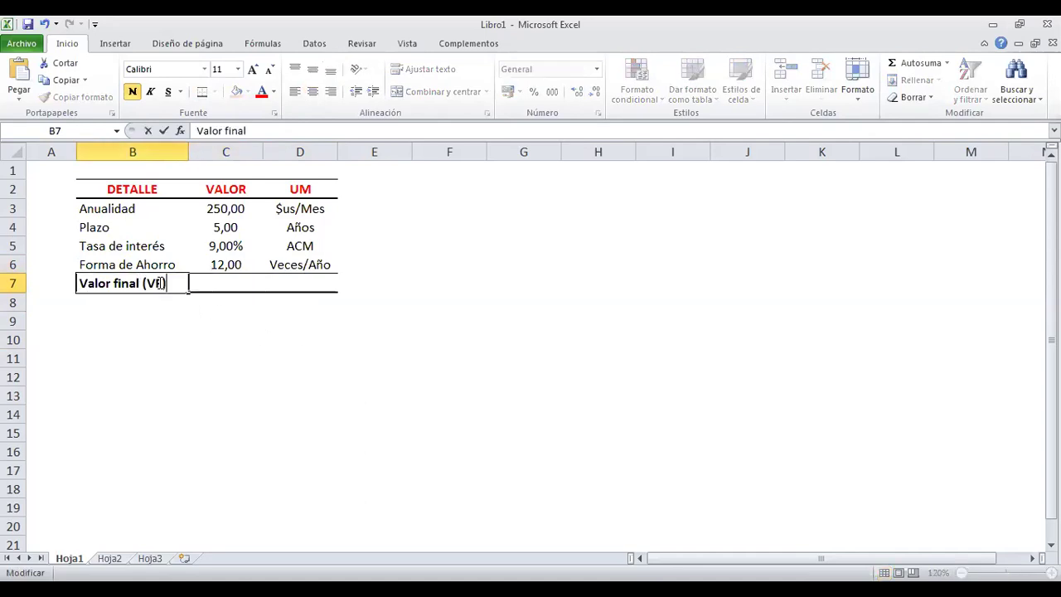
pyautogui.press('Return')
# - Start a VF function in C7 with C5/C6 as the tasa argument
pyautogui.click(237, 279)
pyautogui.write('=')
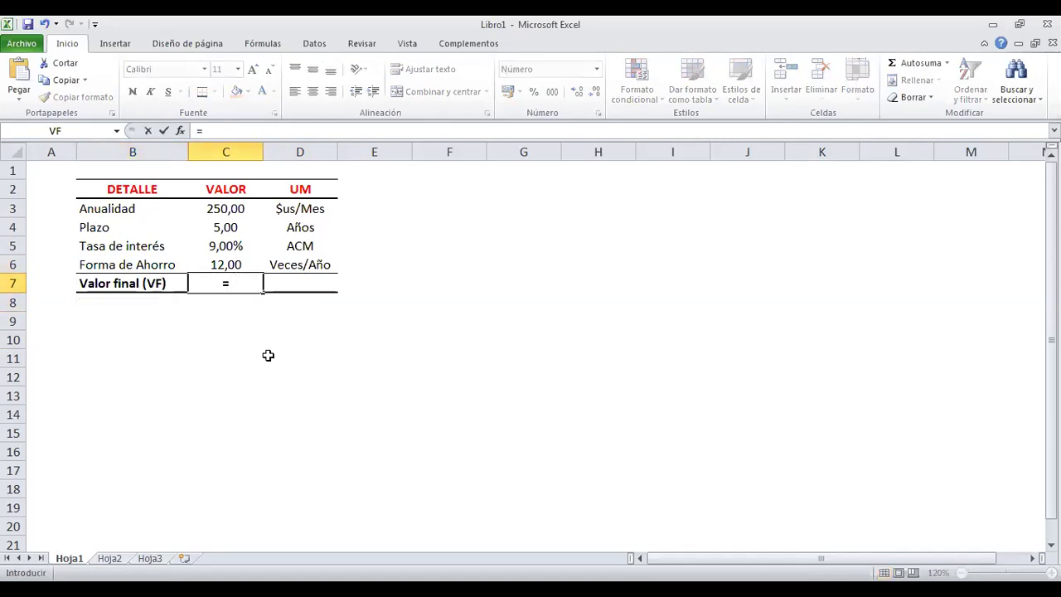
pyautogui.write('VF')
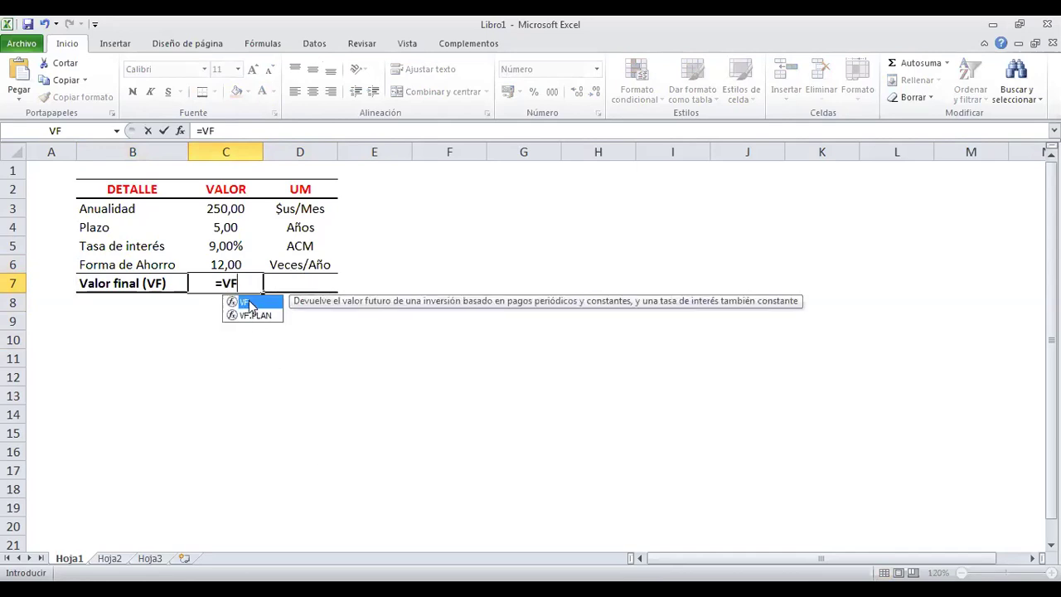
pyautogui.doubleClick(249, 303)
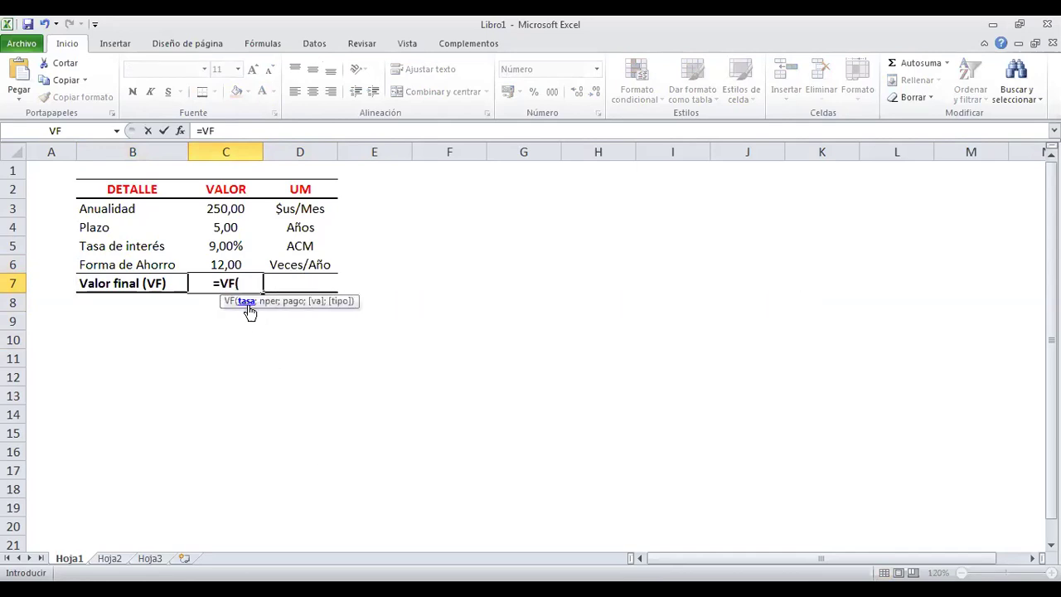
pyautogui.click(233, 245)
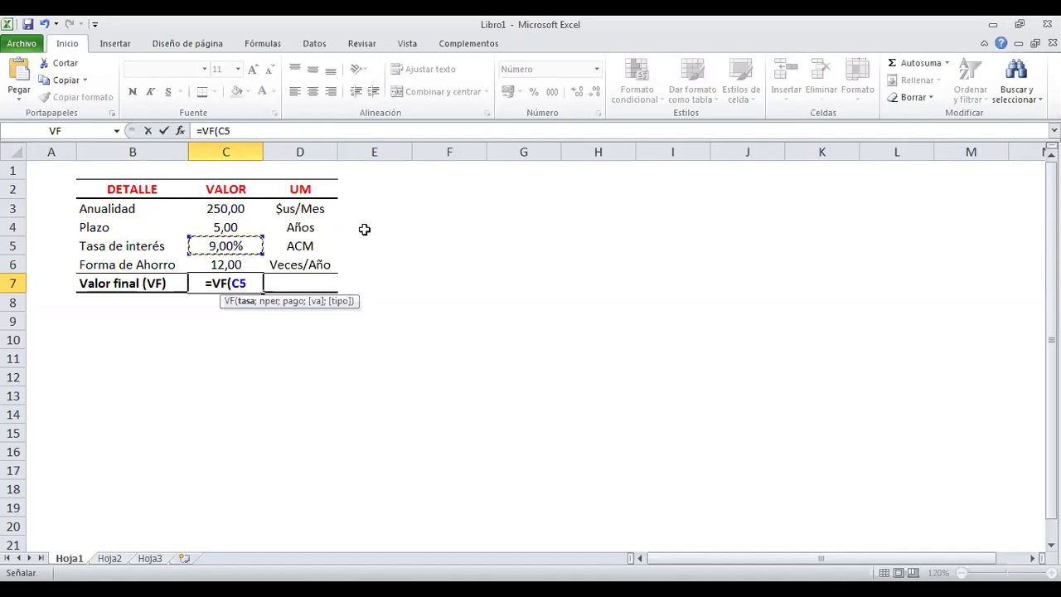
pyautogui.write('/')
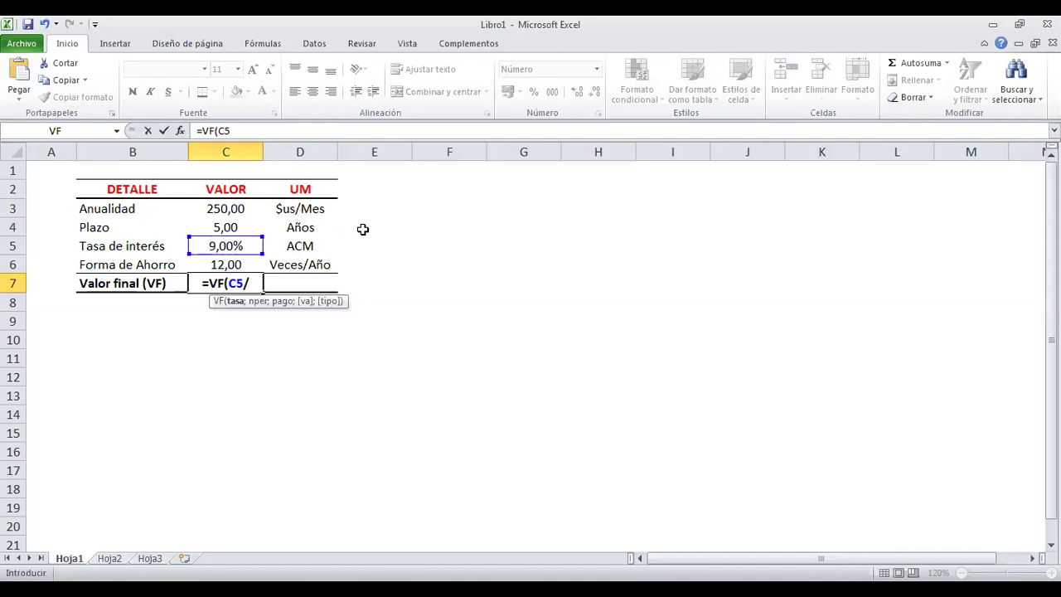
pyautogui.click(240, 265)
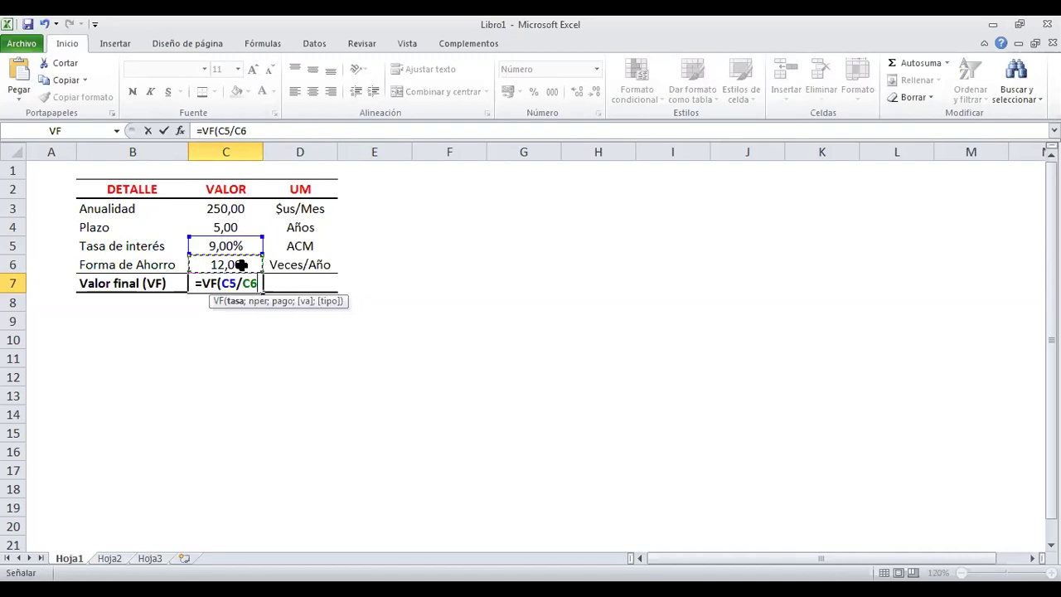
pyautogui.write(';')
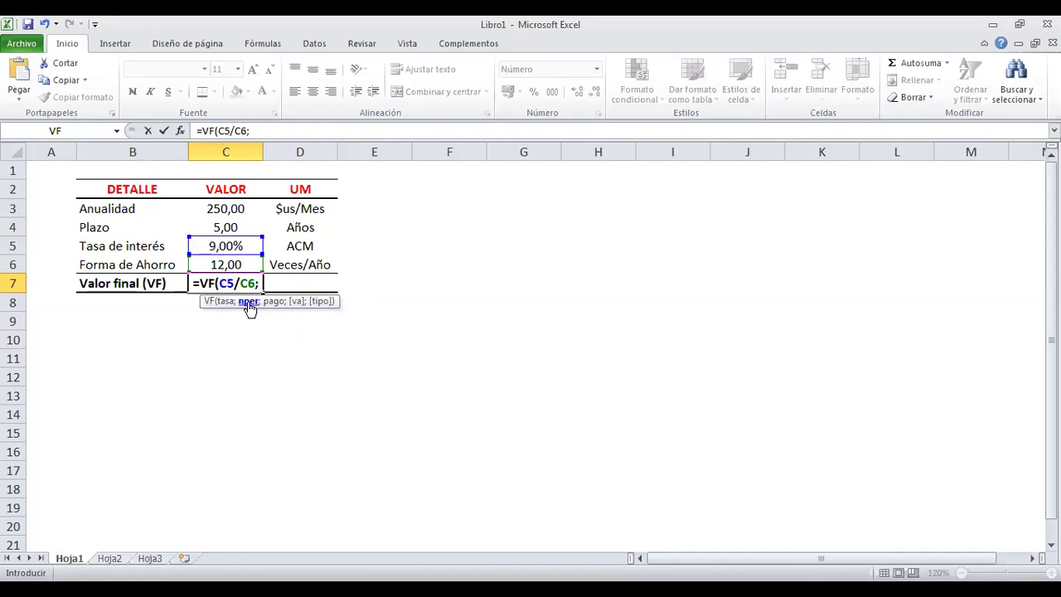
# - Complete the VF formula in C7 with C4*C6 as nper and -C3 as pago, leaving out the optional arguments
pyautogui.click(232, 224)
pyautogui.write('*')
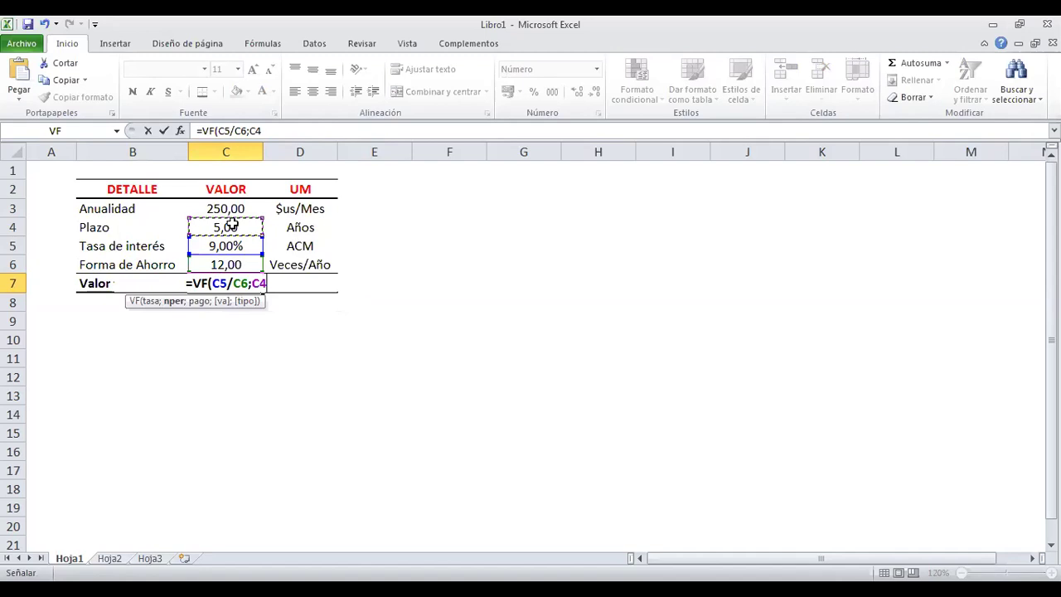
pyautogui.click(246, 265)
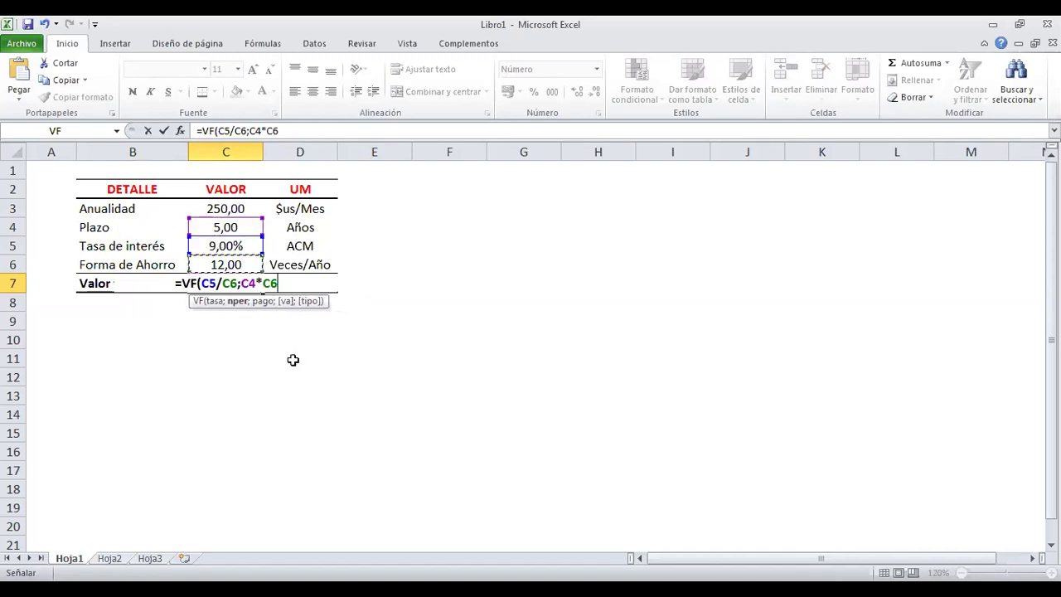
pyautogui.write(';')
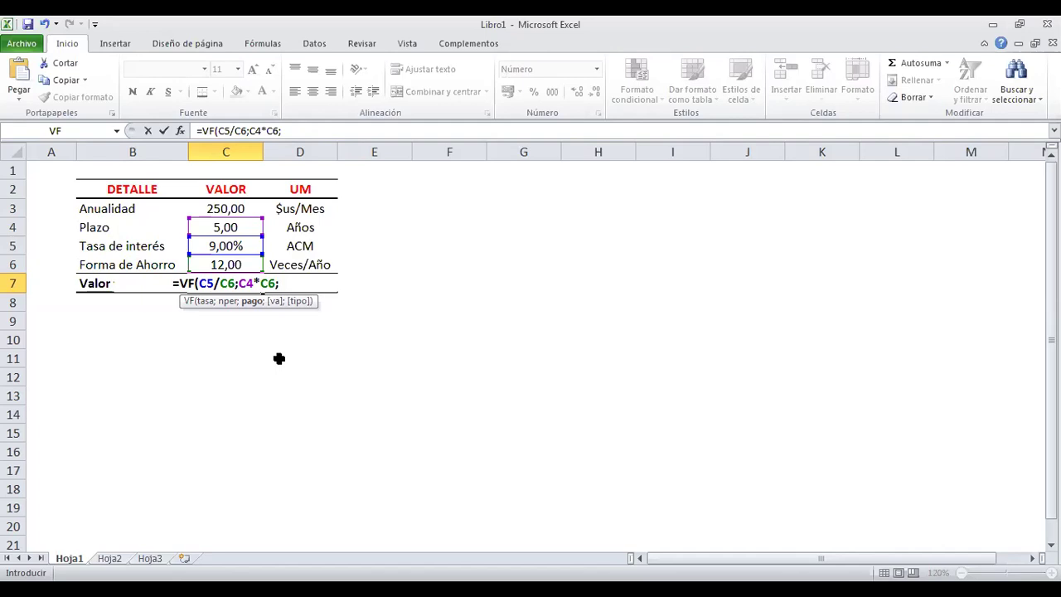
pyautogui.write('-')
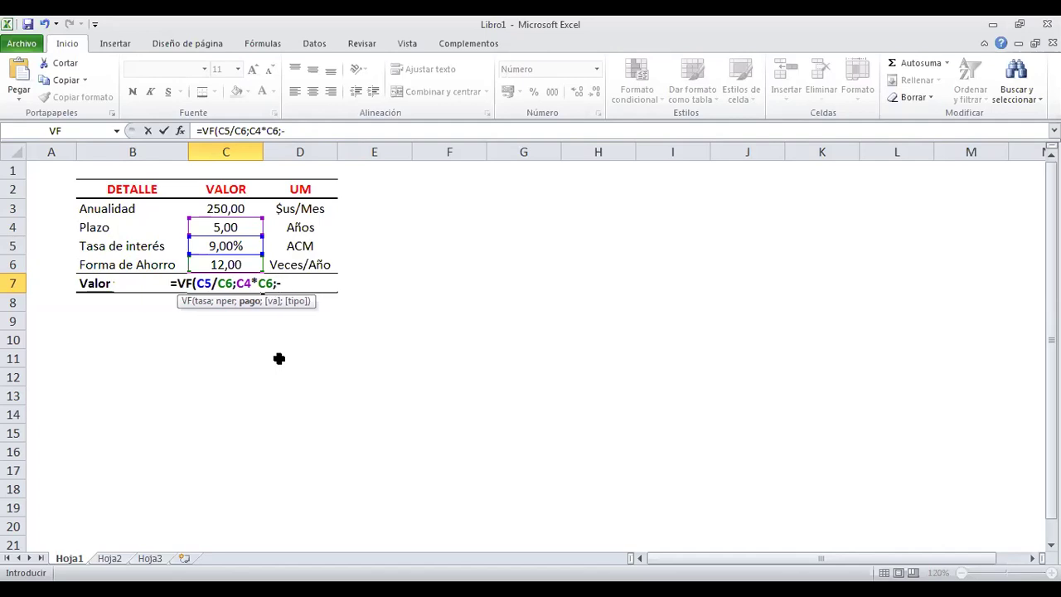
pyautogui.click(234, 205)
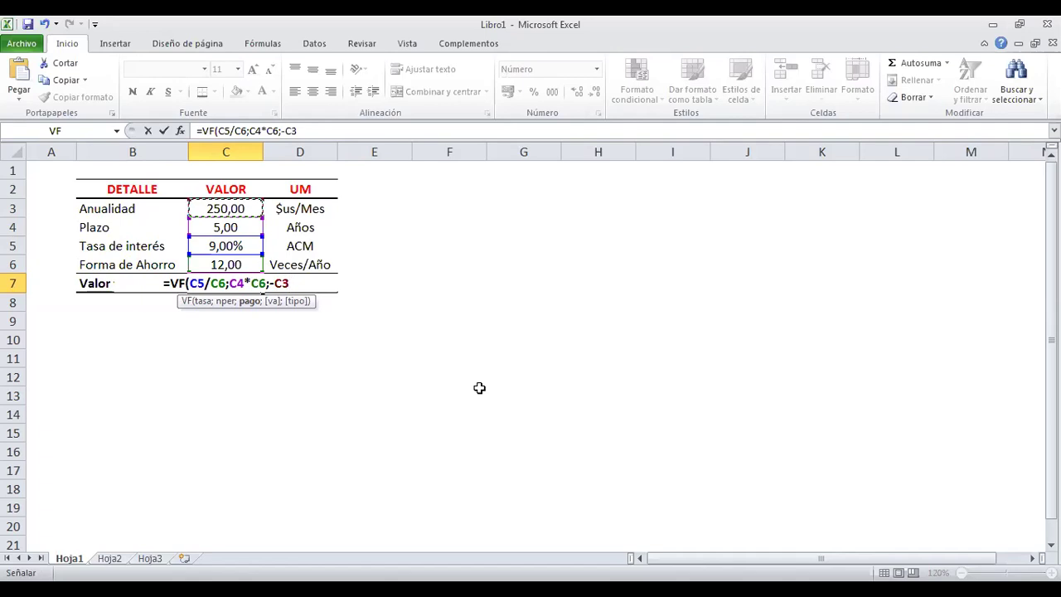
pyautogui.write(';')
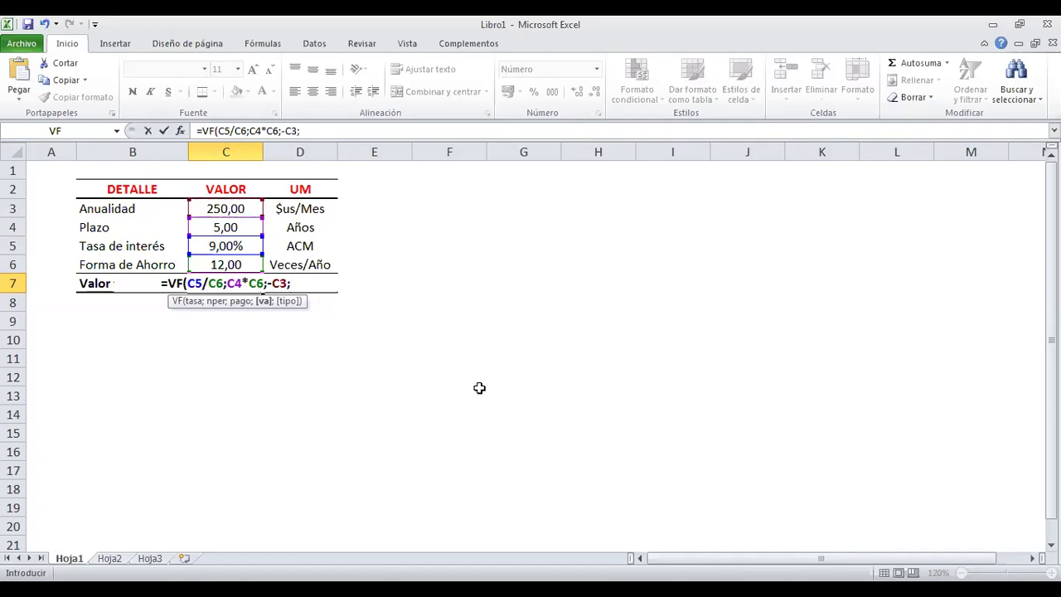
pyautogui.press('BackSpace')
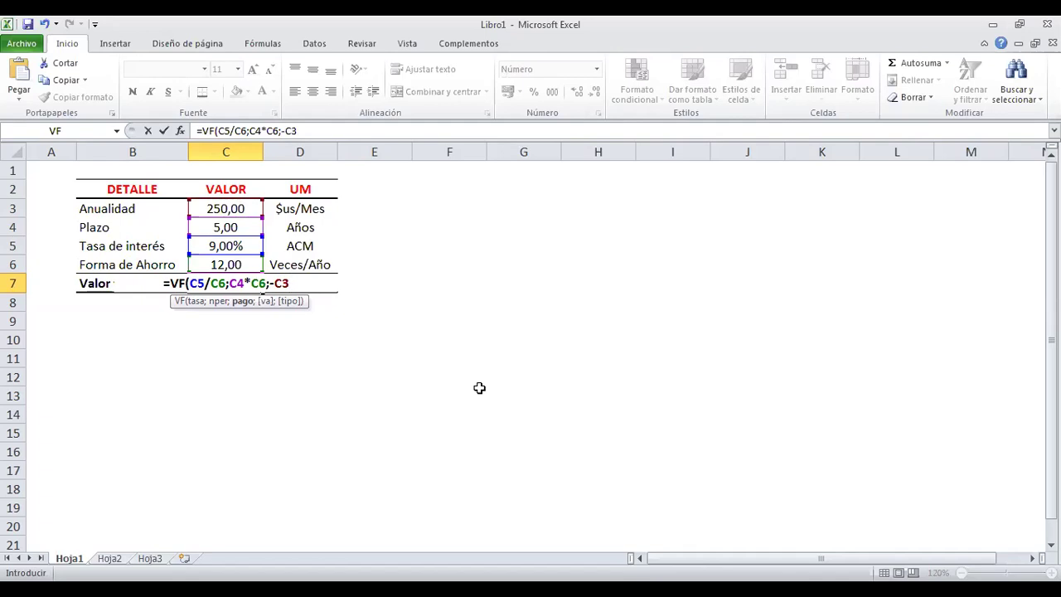
pyautogui.write(')')
pyautogui.press('Return')
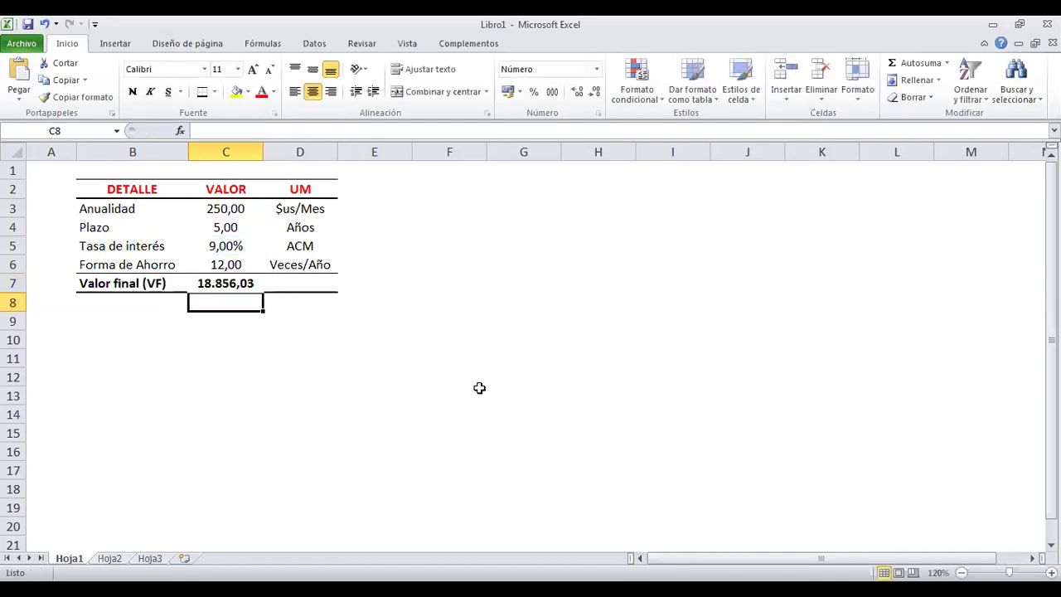
# - Enter the unit $us for the Valor final row in D7
pyautogui.click(233, 286)
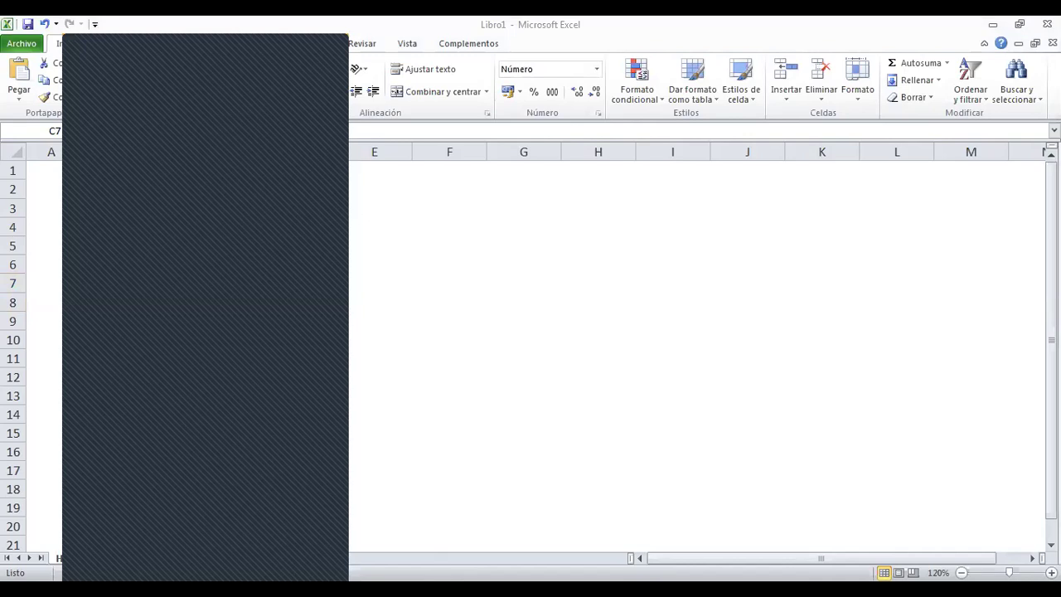
pyautogui.click(249, 290)
pyautogui.click(296, 286)
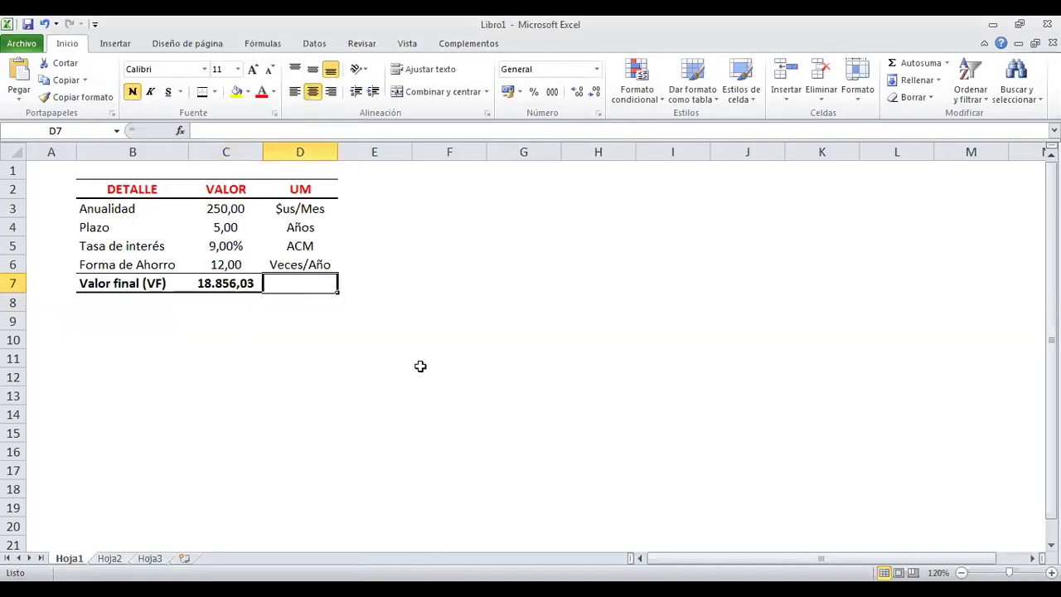
pyautogui.write('$U')
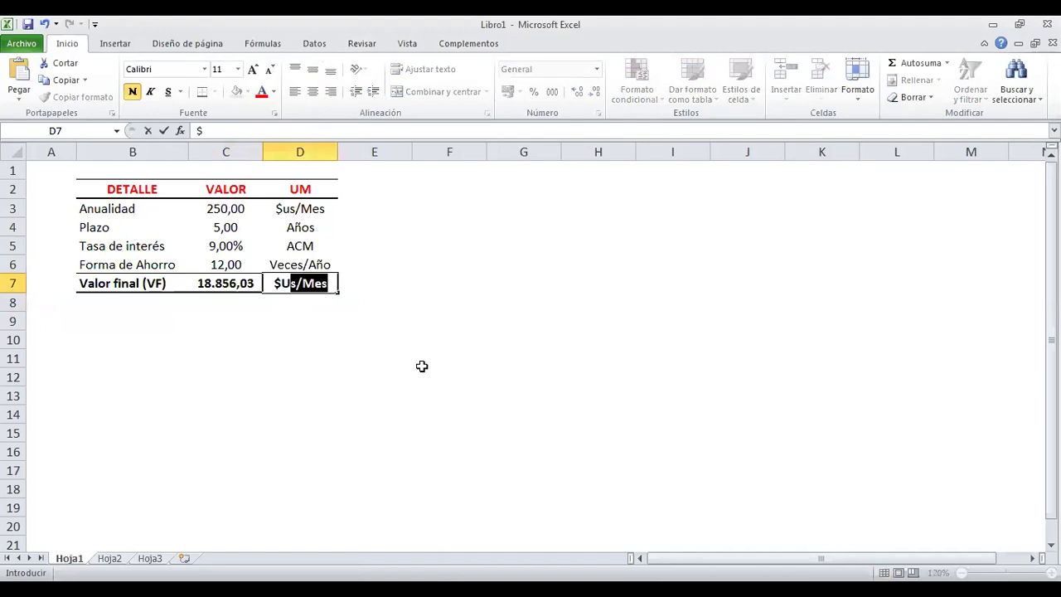
pyautogui.press('BackSpace')
pyautogui.press('BackSpace')
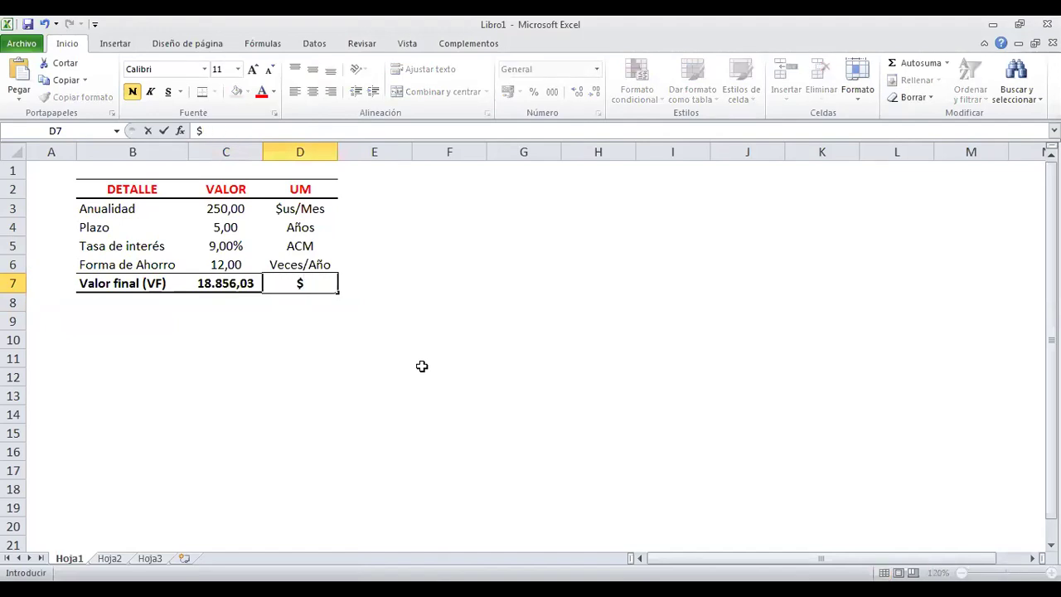
pyautogui.write('us')
pyautogui.press('BackSpace')
pyautogui.press('Return')
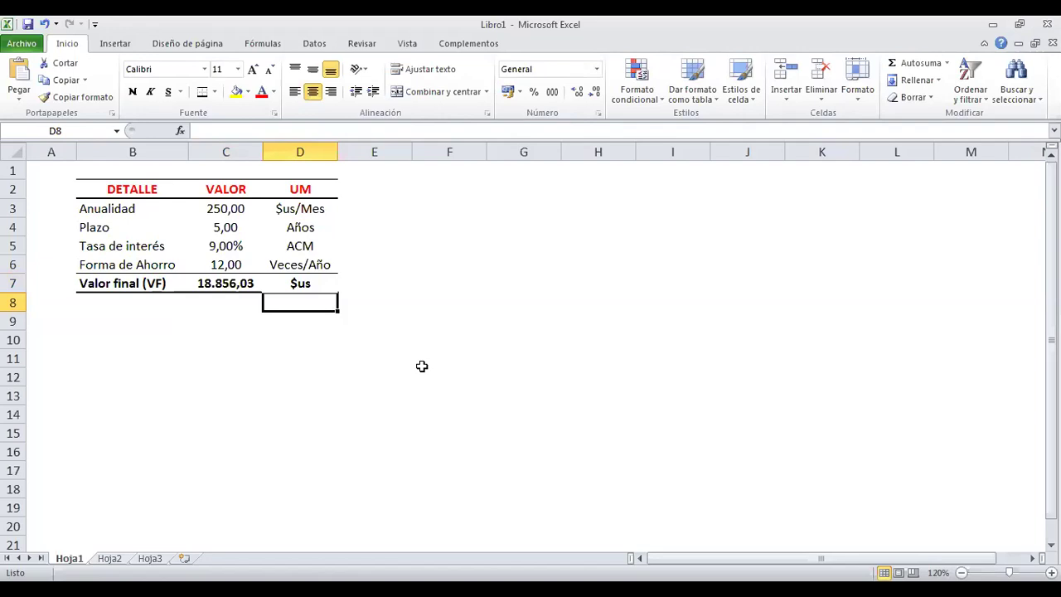
# - Switch to the Anualidades presentation in PowerPoint and start the slide show from slide 9 with the examples
pyautogui.click(237, 344)
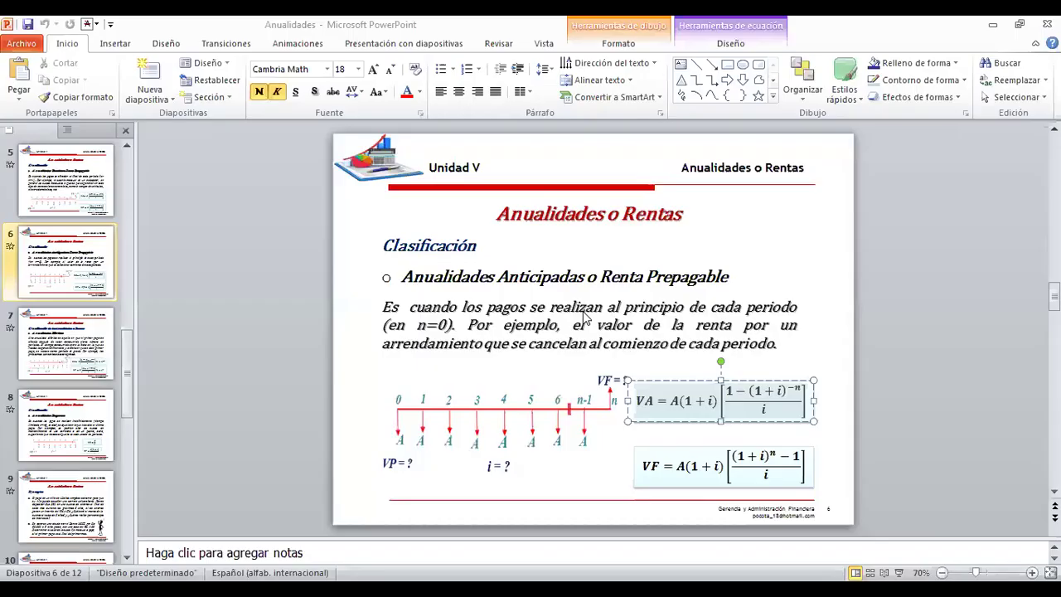
pyautogui.click(69, 512)
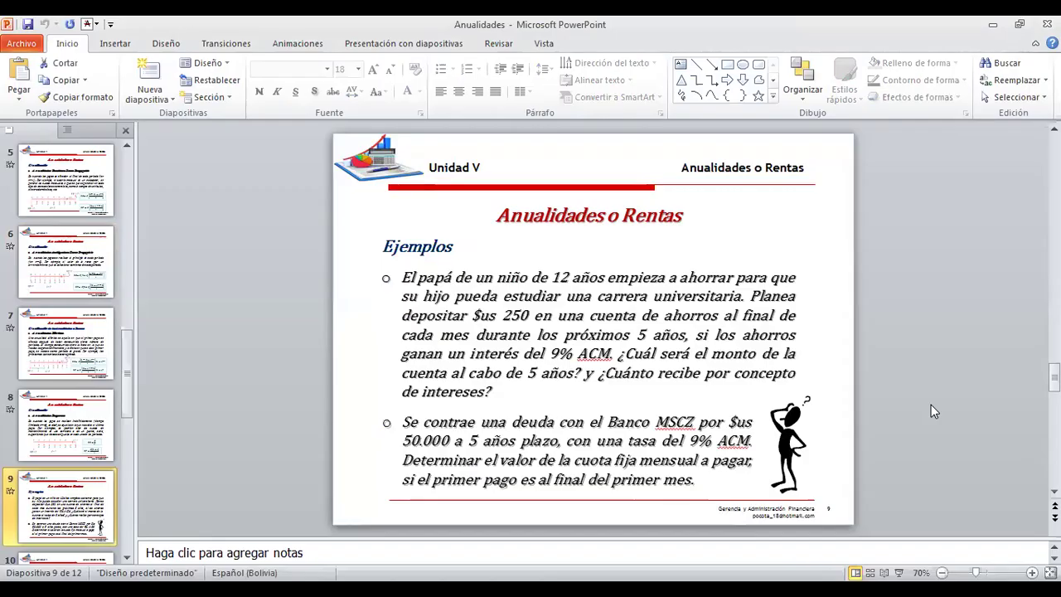
pyautogui.hotkey('shift', 'F5')
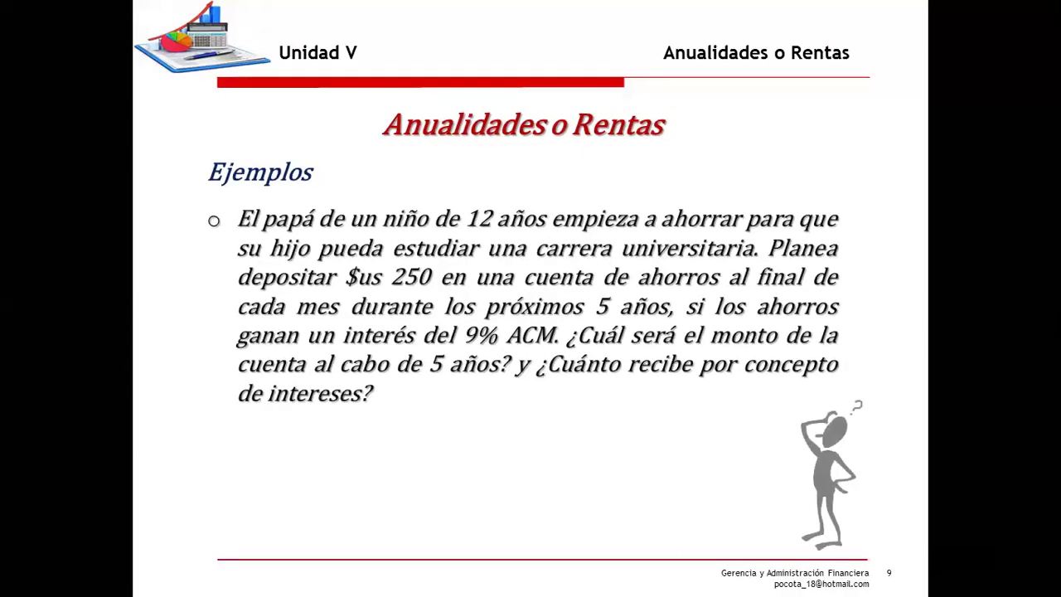
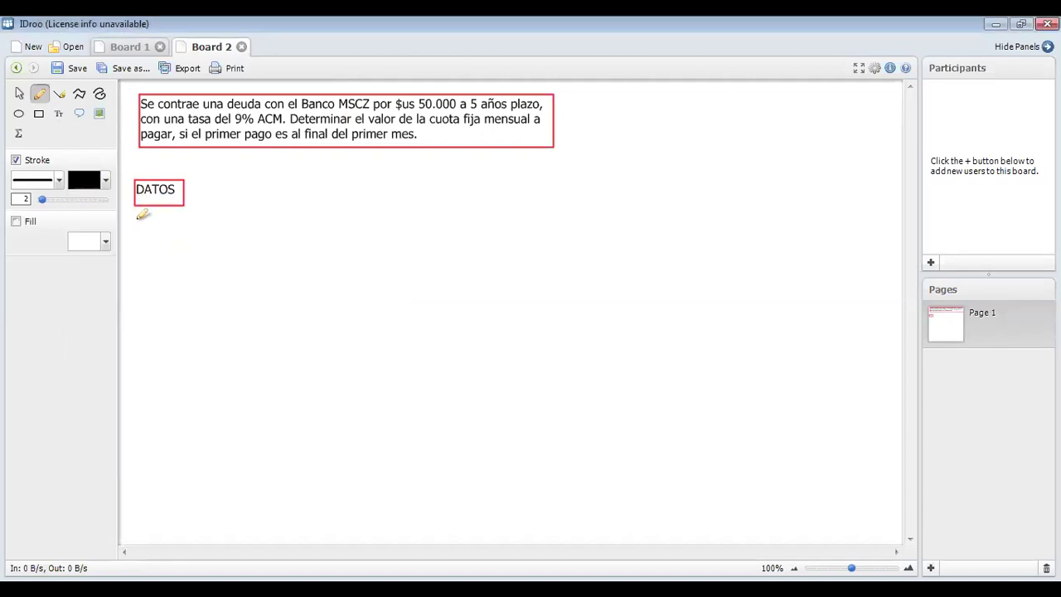
# - On IDroo's Board 2, handwrite VP=D=50.000 $ and i=9% ACM under the DATOS heading
pyautogui.moveTo(136, 221)
pyautogui.mouseDown()
pyautogui.moveTo(151, 235)
pyautogui.moveTo(199, 220)
pyautogui.moveTo(181, 234)
pyautogui.moveTo(225, 225)
pyautogui.moveTo(220, 233)
pyautogui.moveTo(244, 217)
pyautogui.moveTo(297, 216)
pyautogui.moveTo(288, 219)
pyautogui.moveTo(315, 229)
pyautogui.mouseUp()
pyautogui.click(199, 225)
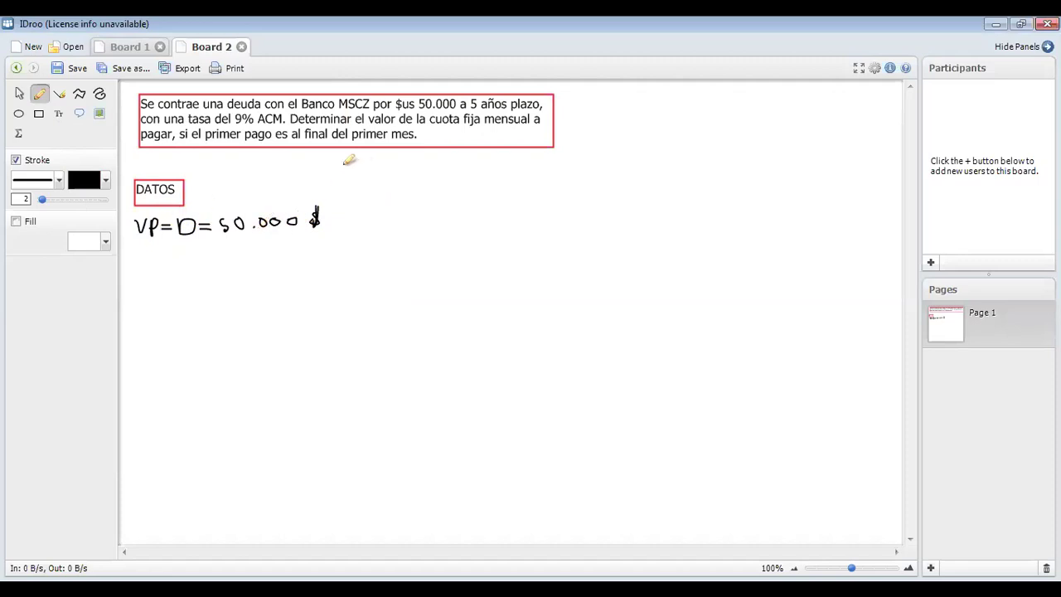
pyautogui.moveTo(139, 254)
pyautogui.mouseDown()
pyautogui.moveTo(183, 266)
pyautogui.moveTo(230, 254)
pyautogui.moveTo(235, 264)
pyautogui.moveTo(270, 246)
pyautogui.moveTo(271, 262)
pyautogui.mouseUp()
pyautogui.click(143, 247)
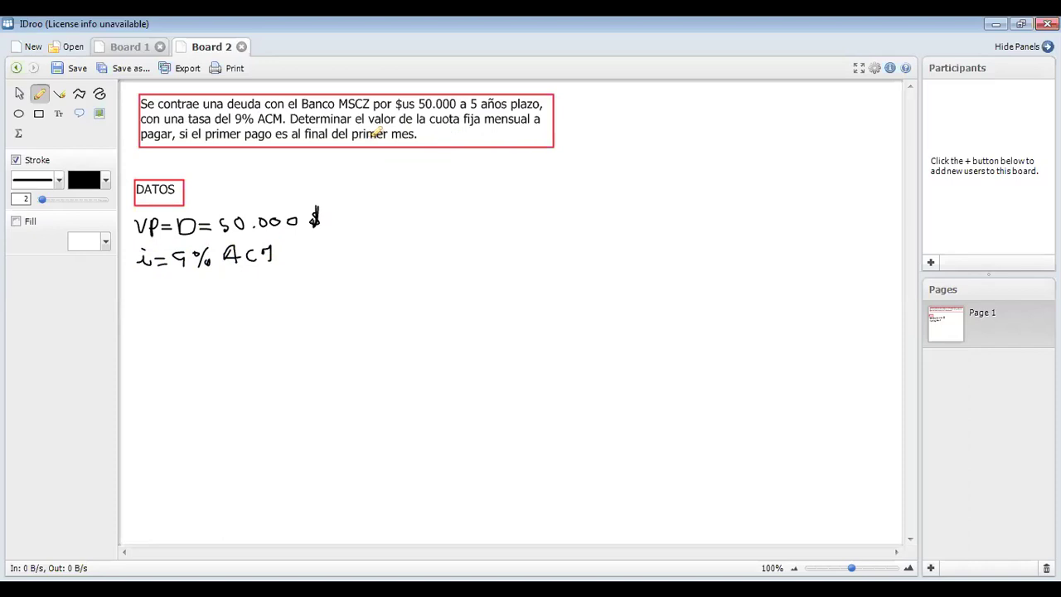
# - Handwrite A=? and n=5 Años below the interest rate in the data list
pyautogui.moveTo(147, 284)
pyautogui.mouseDown()
pyautogui.moveTo(140, 304)
pyautogui.moveTo(172, 289)
pyautogui.mouseUp()
pyautogui.moveTo(160, 297)
pyautogui.mouseDown()
pyautogui.moveTo(190, 280)
pyautogui.moveTo(184, 296)
pyautogui.mouseUp()
pyautogui.click(182, 305)
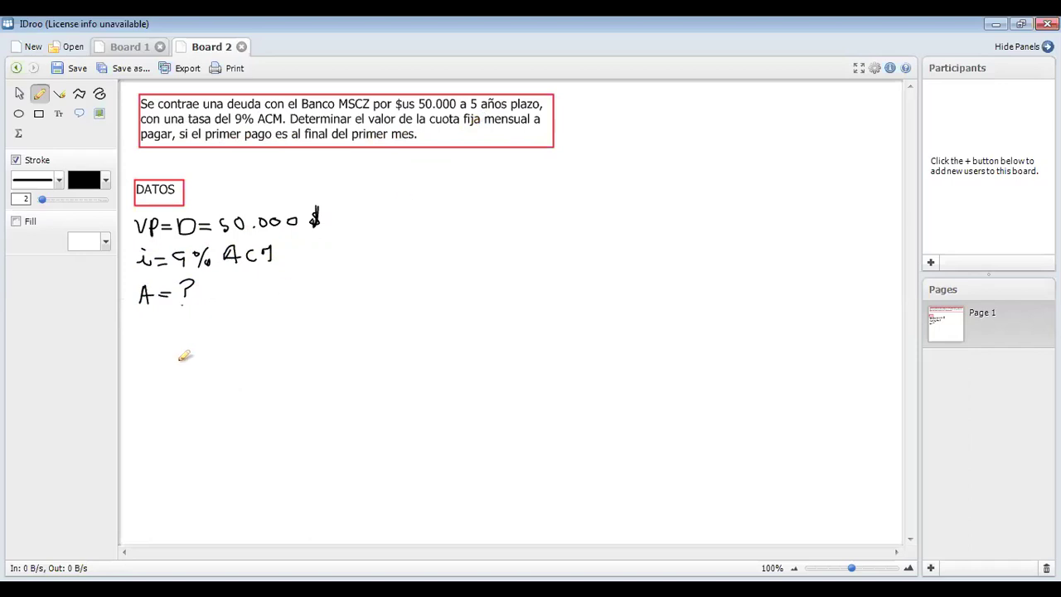
pyautogui.moveTo(139, 325)
pyautogui.mouseDown()
pyautogui.moveTo(146, 338)
pyautogui.moveTo(168, 337)
pyautogui.moveTo(176, 324)
pyautogui.moveTo(184, 338)
pyautogui.moveTo(235, 335)
pyautogui.moveTo(213, 318)
pyautogui.mouseUp()
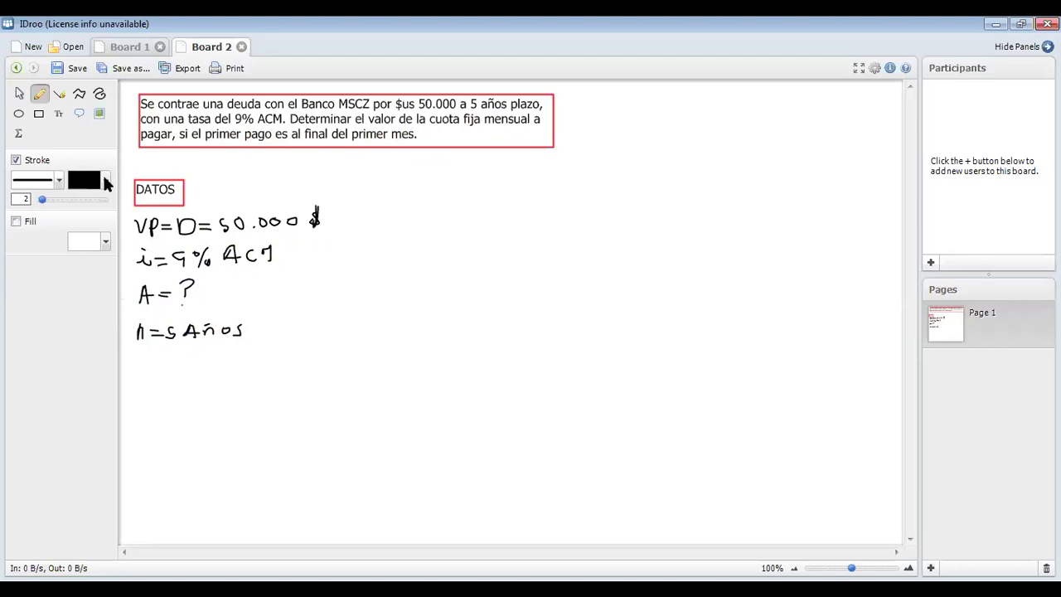
# - Draw a dark blue horizontal timeline beside the data list, add its period tick marks, and label the first three 0, 1 and 2
pyautogui.click(106, 184)
pyautogui.click(269, 233)
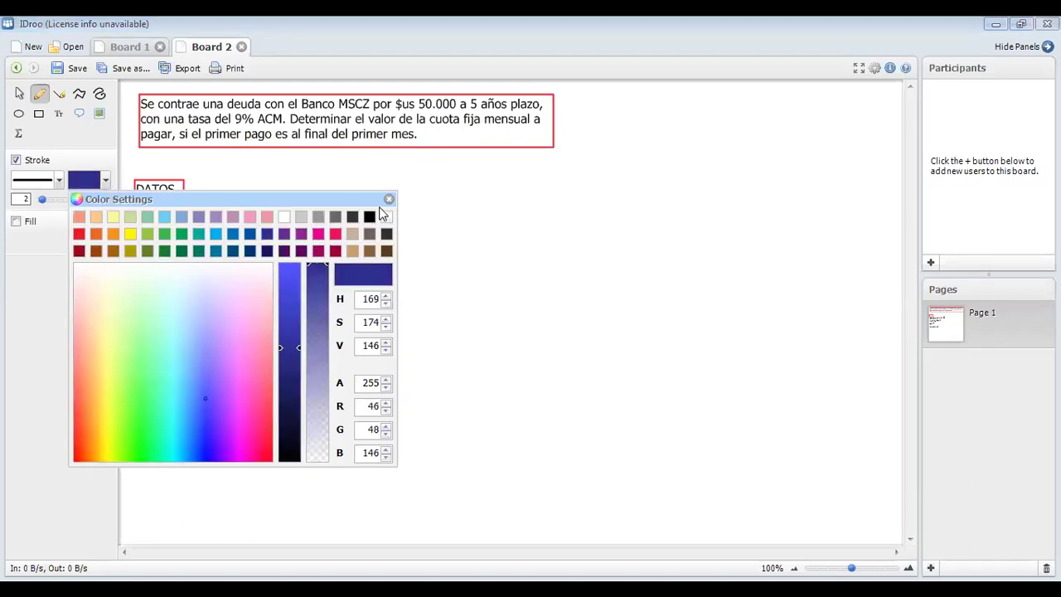
pyautogui.press('l')
pyautogui.moveTo(423, 209); pyautogui.dragTo(810, 207)
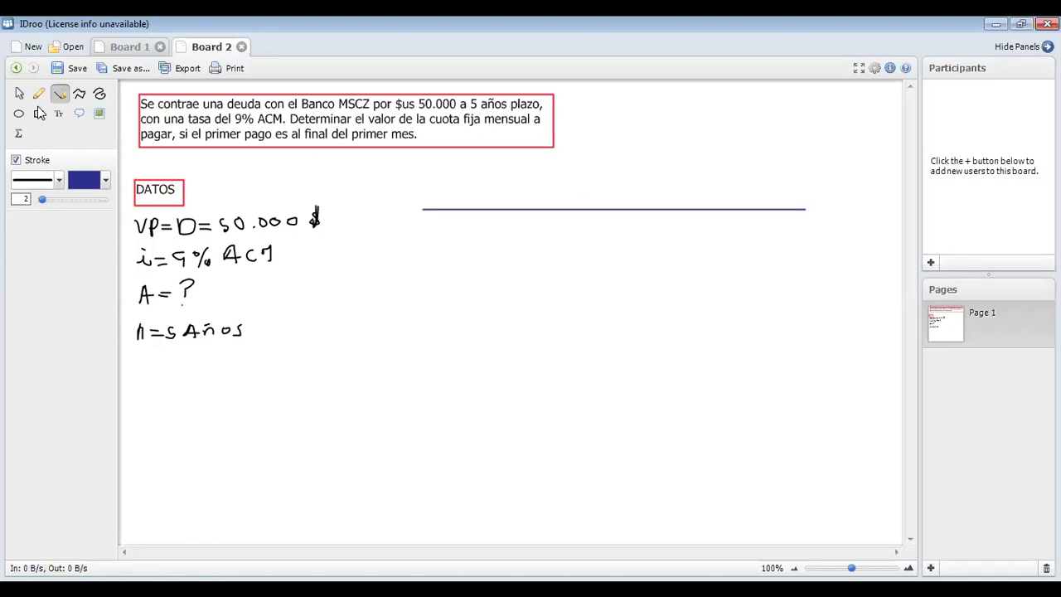
pyautogui.click(38, 94)
pyautogui.moveTo(423, 204); pyautogui.dragTo(425, 216)
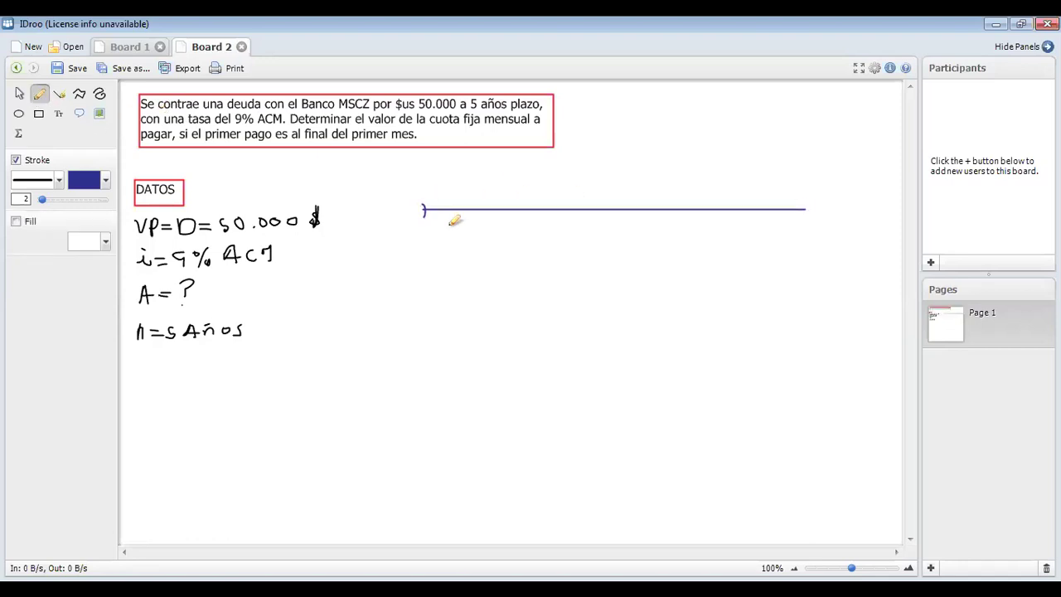
pyautogui.moveTo(806, 204); pyautogui.dragTo(807, 217)
pyautogui.moveTo(506, 204)
pyautogui.mouseDown()
pyautogui.moveTo(507, 217)
pyautogui.moveTo(504, 195)
pyautogui.mouseUp()
pyautogui.moveTo(597, 203)
pyautogui.mouseDown()
pyautogui.moveTo(597, 217)
pyautogui.moveTo(601, 192)
pyautogui.mouseUp()
pyautogui.moveTo(675, 202); pyautogui.dragTo(675, 216)
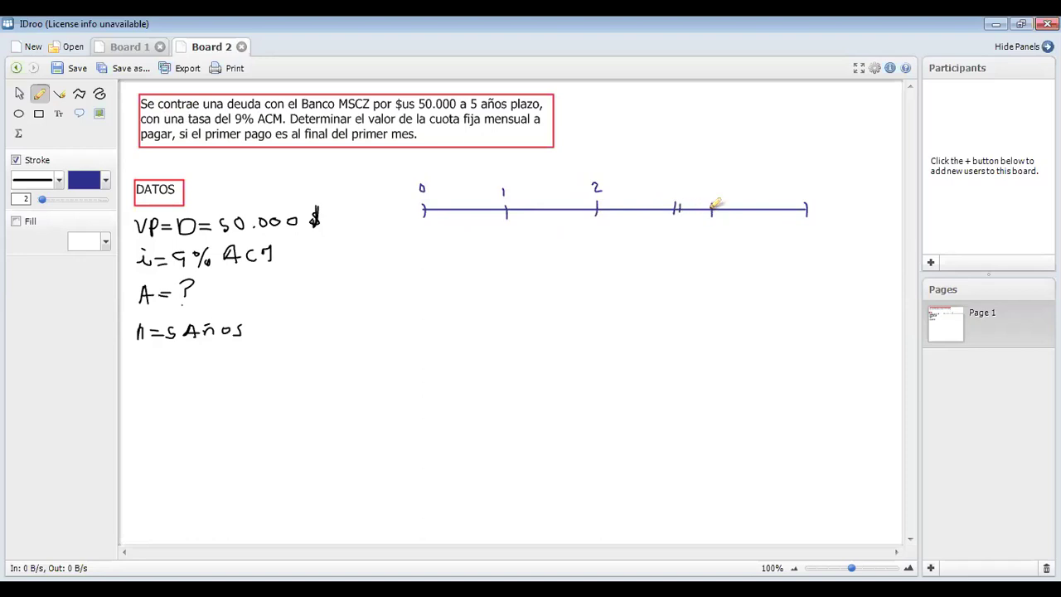
# - Handwrite n=5x12=60 m below the data list and label the last two timeline ticks 59 and 60
pyautogui.moveTo(133, 376); pyautogui.dragTo(151, 380)
pyautogui.moveTo(166, 373)
pyautogui.mouseDown()
pyautogui.moveTo(169, 383)
pyautogui.moveTo(178, 371)
pyautogui.moveTo(184, 382)
pyautogui.moveTo(175, 383)
pyautogui.moveTo(231, 372)
pyautogui.mouseUp()
pyautogui.moveTo(215, 378)
pyautogui.mouseDown()
pyautogui.moveTo(260, 369)
pyautogui.moveTo(288, 377)
pyautogui.mouseUp()
pyautogui.moveTo(811, 183); pyautogui.dragTo(818, 183)
pyautogui.moveTo(718, 183)
pyautogui.mouseDown()
pyautogui.moveTo(732, 181)
pyautogui.moveTo(729, 195)
pyautogui.mouseUp()
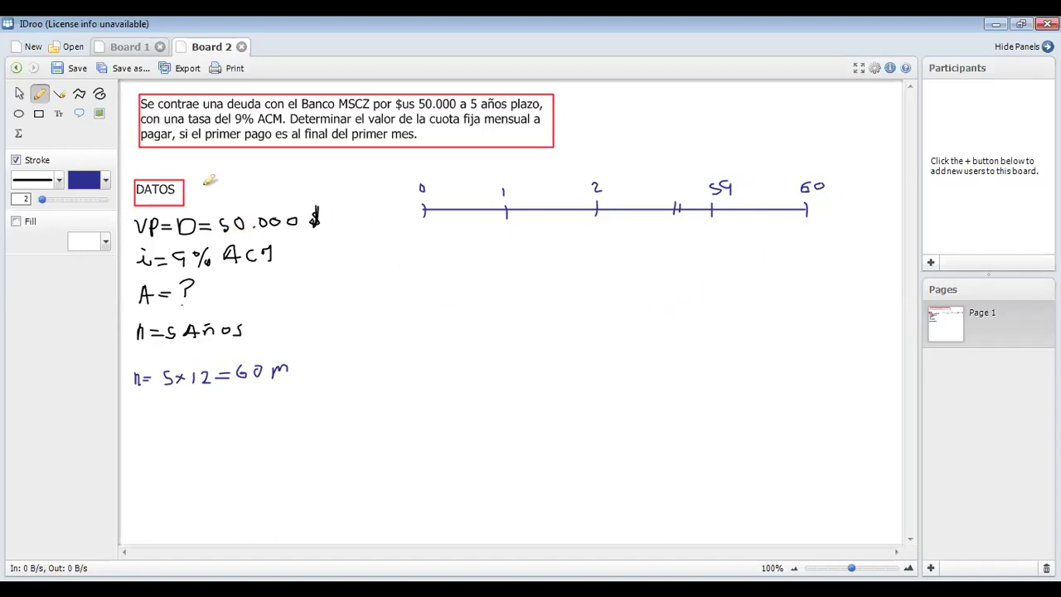
# - In dark green, write 50.000 under period 0 and A under periods 1, 2, 59 and 60 of the timeline
pyautogui.click(104, 189)
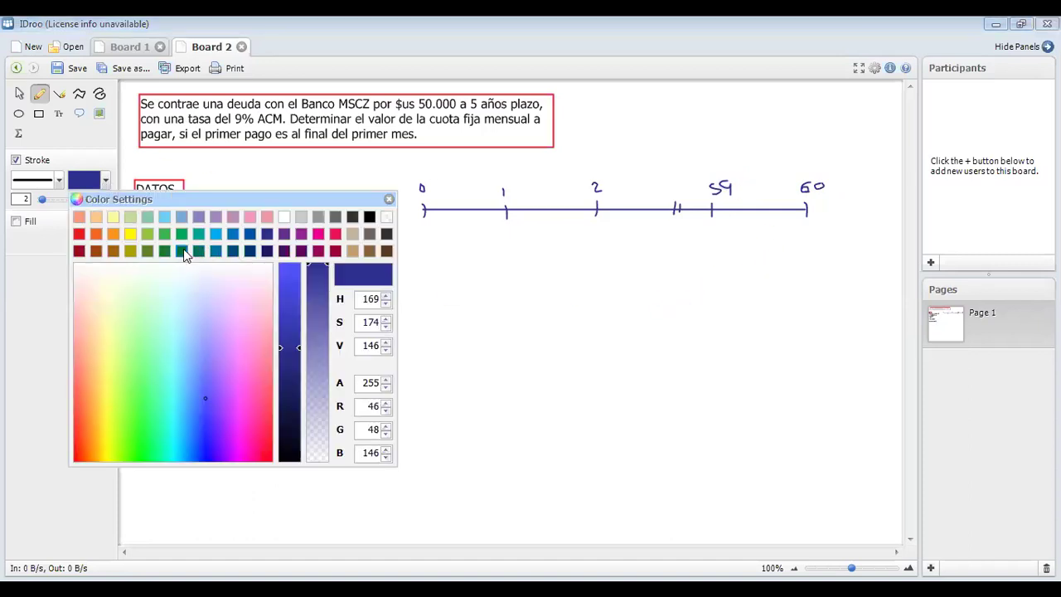
pyautogui.click(181, 251)
pyautogui.click(389, 200)
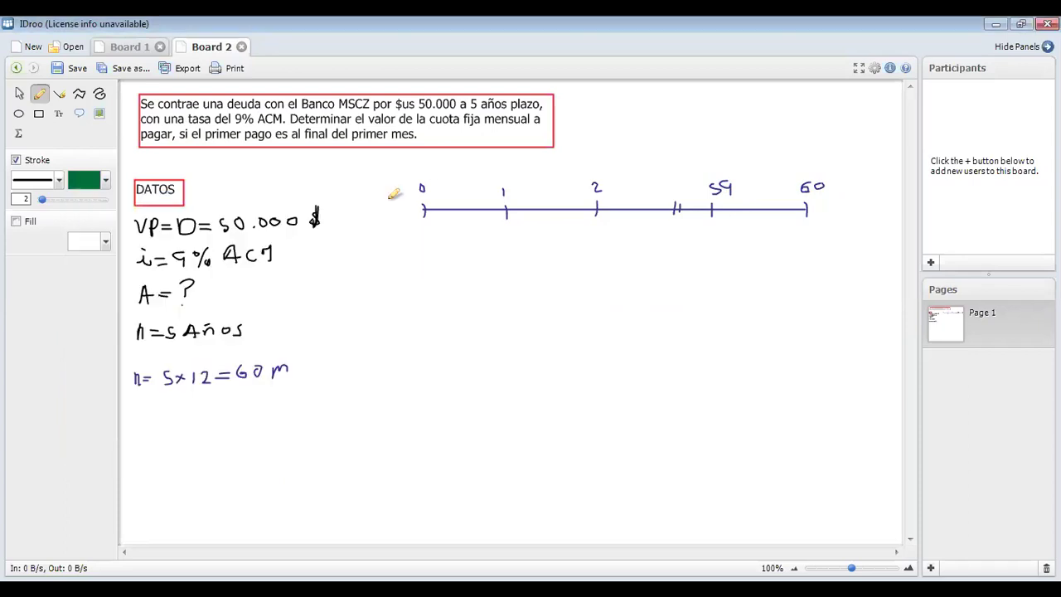
pyautogui.moveTo(385, 232)
pyautogui.mouseDown()
pyautogui.moveTo(384, 242)
pyautogui.moveTo(446, 228)
pyautogui.moveTo(512, 234)
pyautogui.mouseUp()
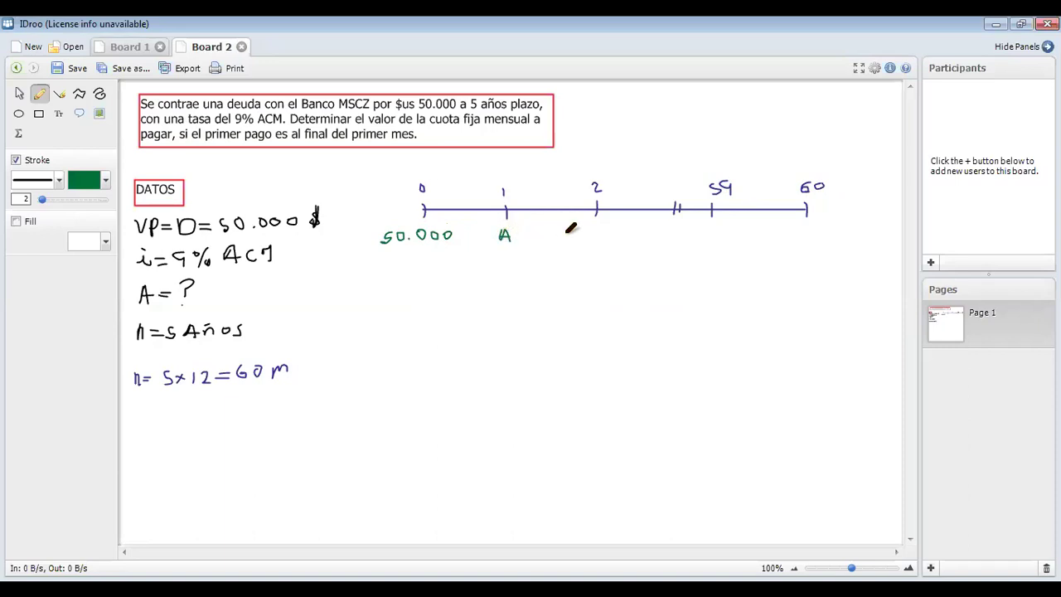
pyautogui.moveTo(588, 237)
pyautogui.mouseDown()
pyautogui.moveTo(594, 225)
pyautogui.moveTo(598, 236)
pyautogui.mouseUp()
pyautogui.moveTo(711, 238); pyautogui.dragTo(719, 232)
pyautogui.moveTo(803, 234)
pyautogui.mouseDown()
pyautogui.moveTo(808, 222)
pyautogui.moveTo(813, 230)
pyautogui.mouseUp()
# - Handwrite the monthly rate conversion i=0,09/12=0,0075 below the number of periods
pyautogui.moveTo(138, 433); pyautogui.dragTo(157, 420)
pyautogui.click(148, 409)
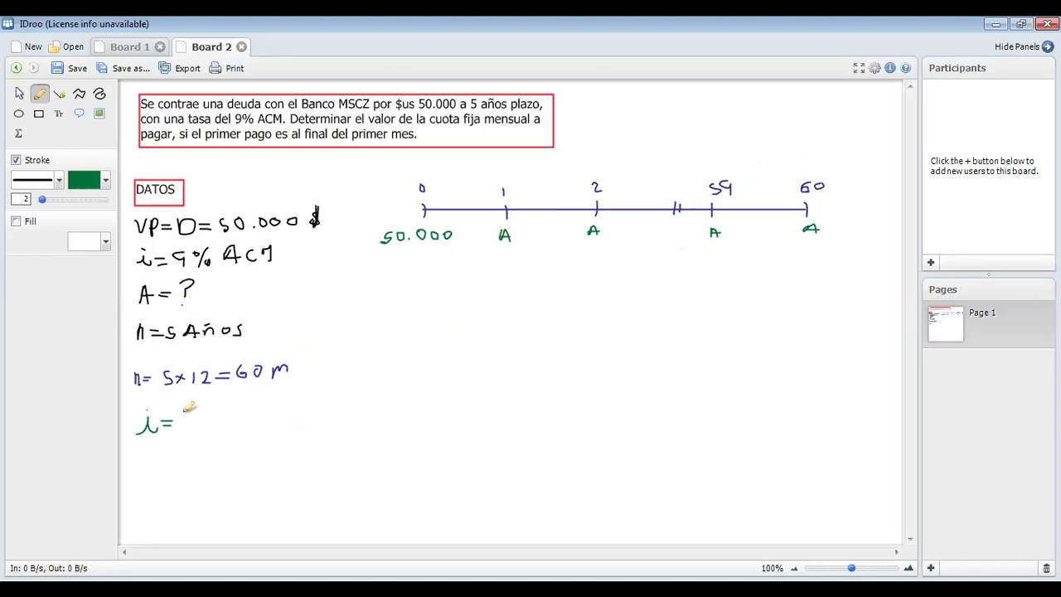
pyautogui.moveTo(187, 414)
pyautogui.mouseDown()
pyautogui.moveTo(194, 428)
pyautogui.moveTo(203, 418)
pyautogui.moveTo(232, 425)
pyautogui.moveTo(209, 453)
pyautogui.moveTo(229, 452)
pyautogui.mouseUp()
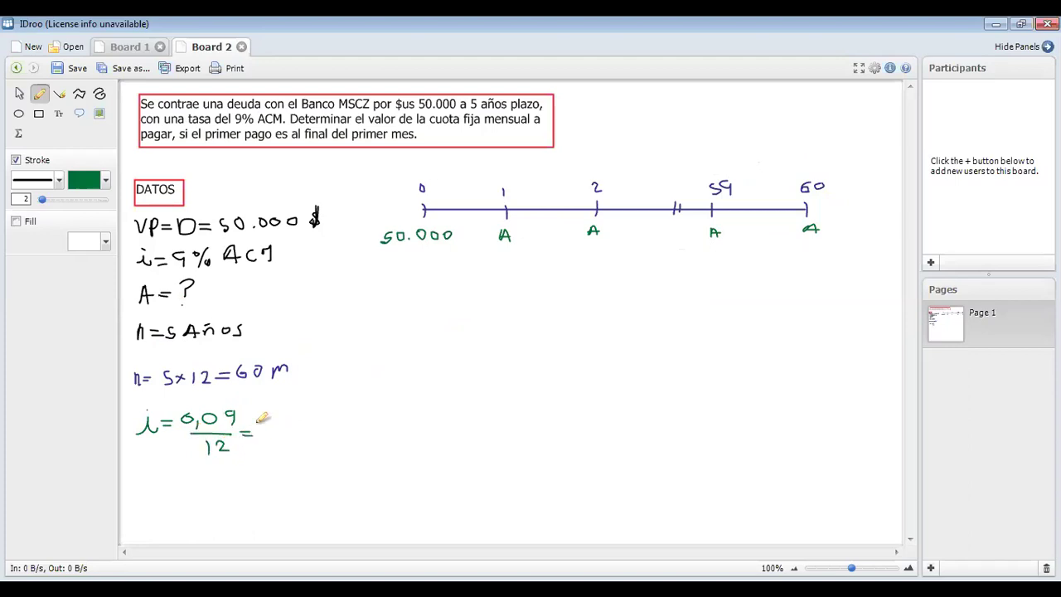
pyautogui.moveTo(262, 423)
pyautogui.mouseDown()
pyautogui.moveTo(267, 434)
pyautogui.moveTo(279, 423)
pyautogui.moveTo(317, 429)
pyautogui.mouseUp()
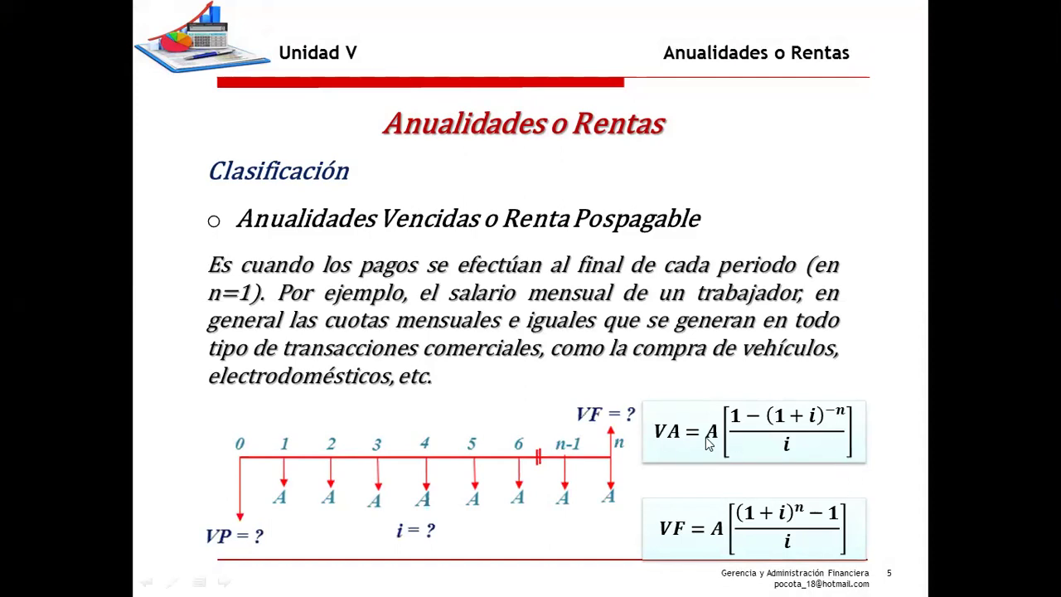
# - End the PowerPoint slide show on the annuity formulas, return to IDroo's Board 2 and write VA = A[ with a fraction bar in green
pyautogui.press('Escape')
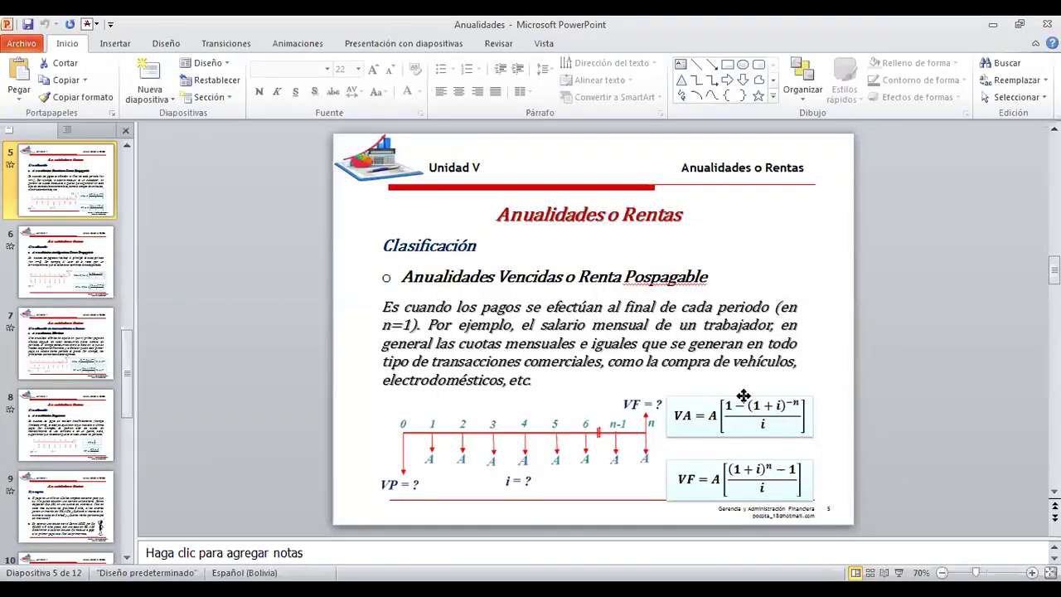
pyautogui.click(744, 396)
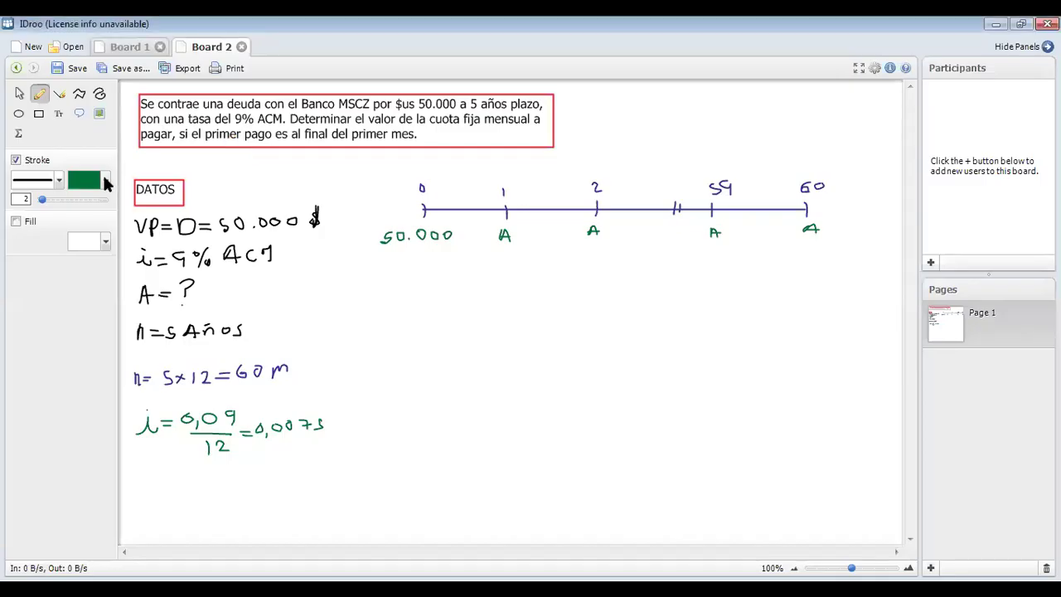
pyautogui.click(106, 183)
pyautogui.click(336, 217)
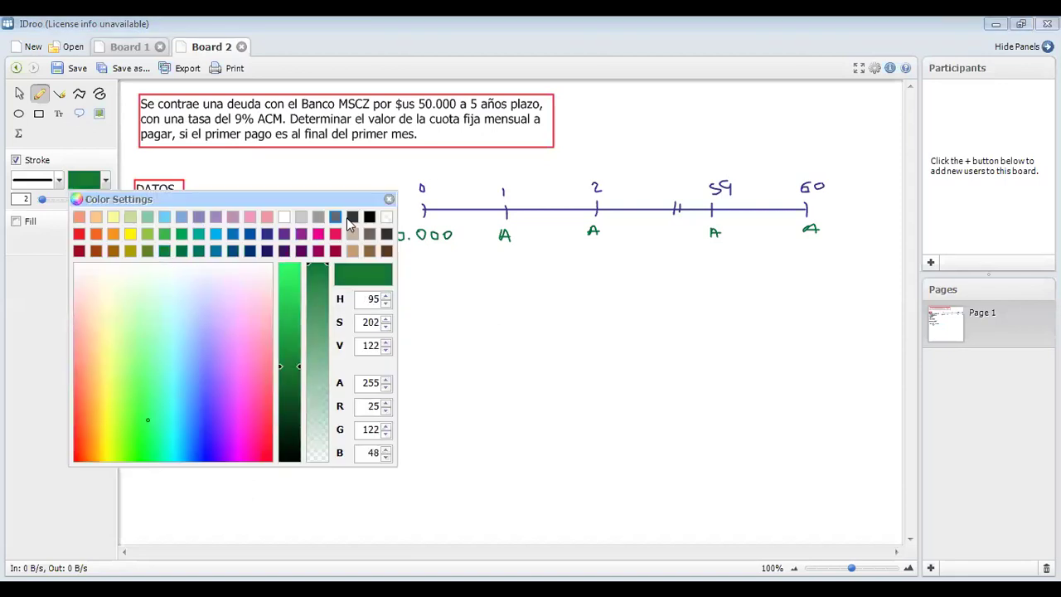
pyautogui.click(393, 199)
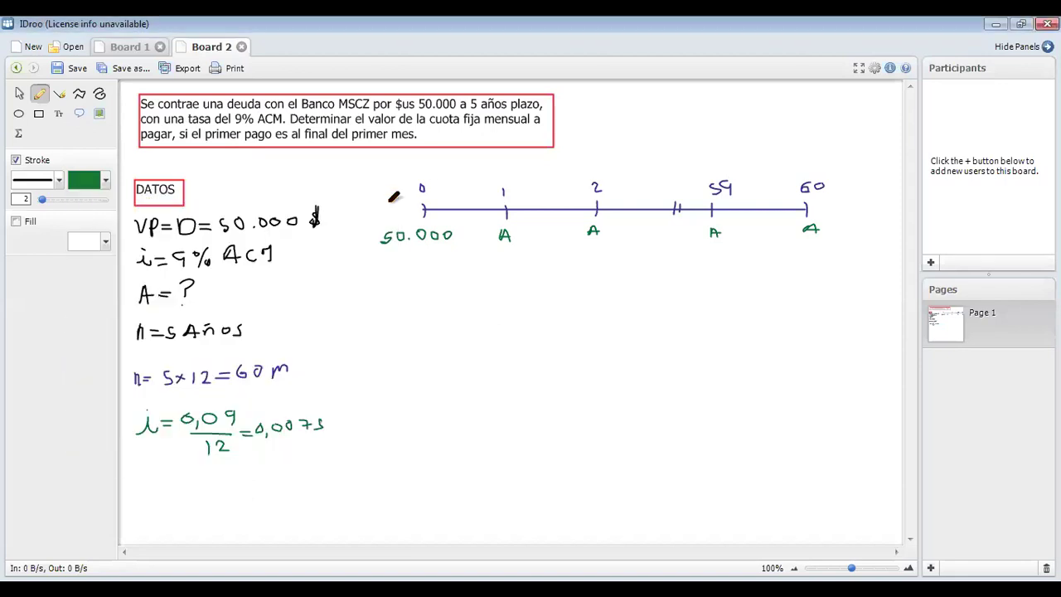
pyautogui.moveTo(430, 281)
pyautogui.mouseDown()
pyautogui.moveTo(438, 298)
pyautogui.moveTo(458, 280)
pyautogui.moveTo(455, 295)
pyautogui.moveTo(503, 289)
pyautogui.moveTo(520, 304)
pyautogui.moveTo(634, 286)
pyautogui.mouseUp()
pyautogui.click(468, 291)
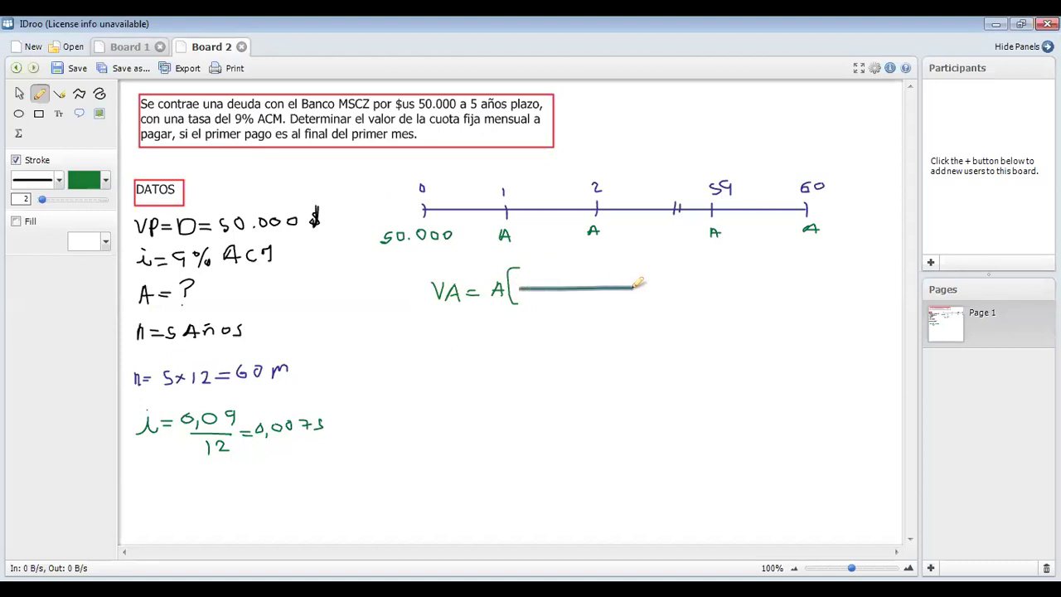
# - Complete the VA formula with 1-(1+i)^-n over i and close the bracket
pyautogui.moveTo(522, 274)
pyautogui.mouseDown()
pyautogui.moveTo(525, 283)
pyautogui.moveTo(584, 283)
pyautogui.mouseUp()
pyautogui.moveTo(578, 278)
pyautogui.mouseDown()
pyautogui.moveTo(614, 286)
pyautogui.moveTo(628, 262)
pyautogui.moveTo(640, 264)
pyautogui.mouseUp()
pyautogui.click(621, 261)
pyautogui.moveTo(575, 299); pyautogui.dragTo(579, 310)
pyautogui.click(575, 293)
pyautogui.moveTo(645, 260); pyautogui.dragTo(644, 306)
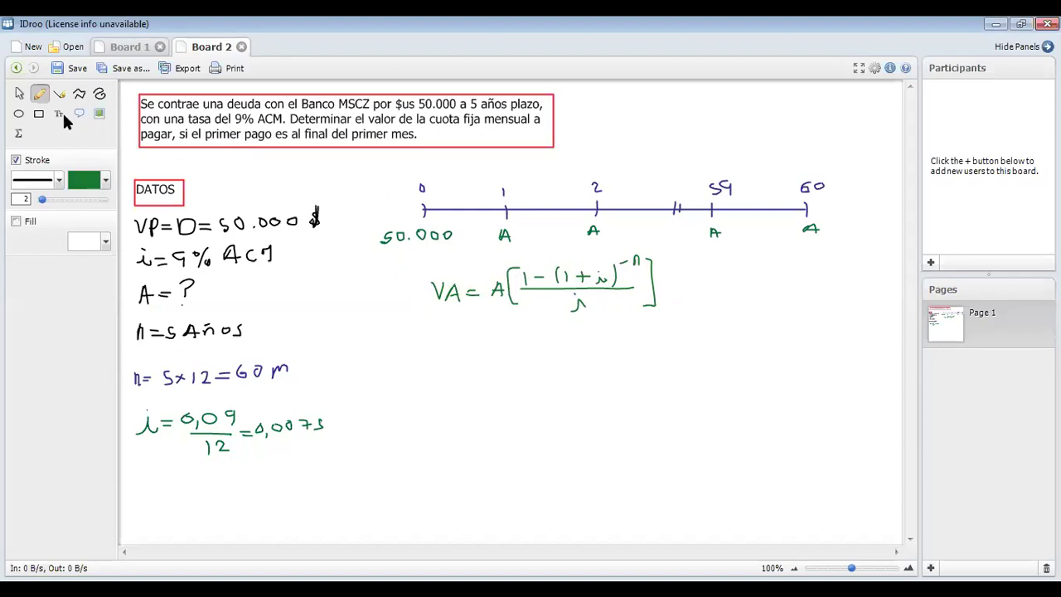
# - Frame the VA formula with a red rectangle
pyautogui.click(39, 114)
pyautogui.click(106, 183)
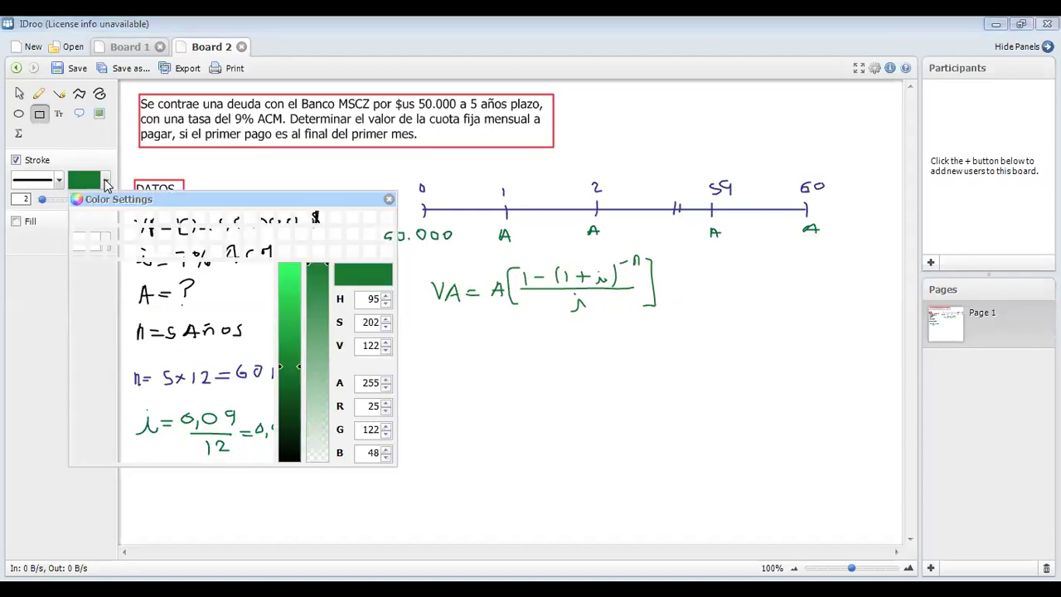
pyautogui.click(78, 234)
pyautogui.click(389, 200)
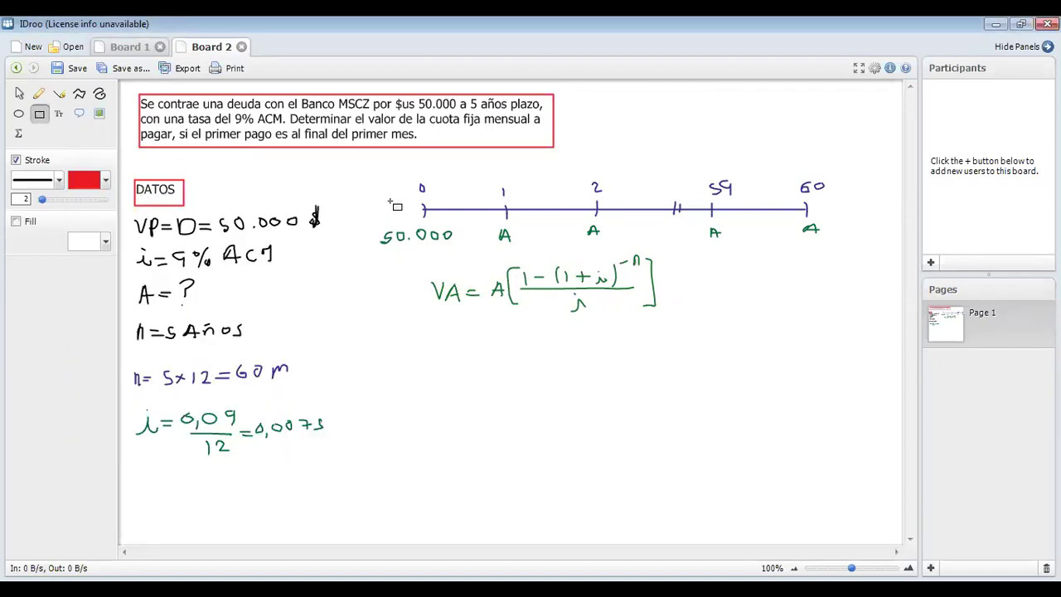
pyautogui.moveTo(425, 254); pyautogui.dragTo(665, 311)
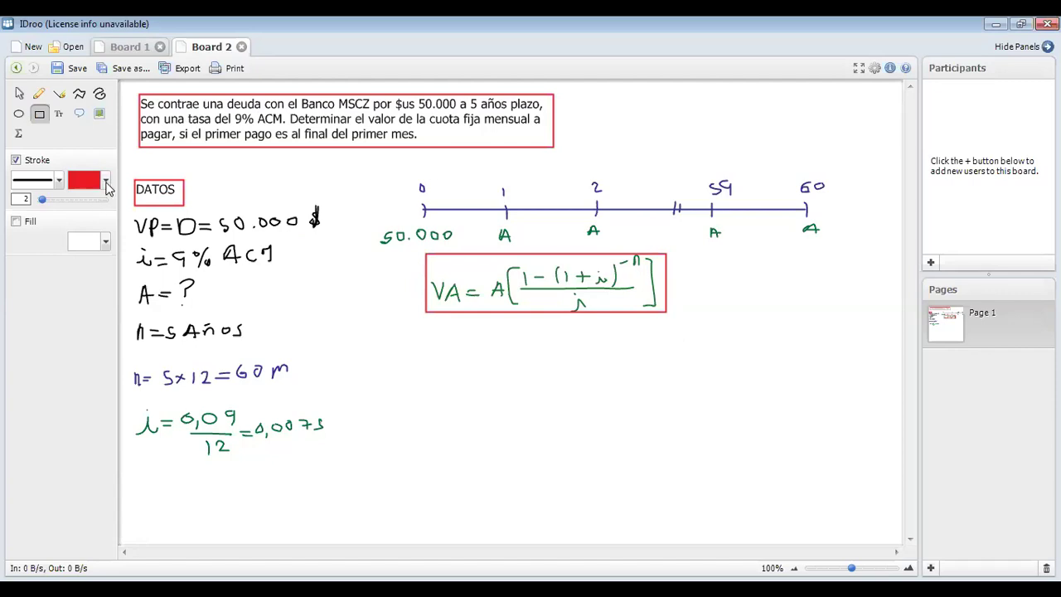
# - In orange, handwrite A = with the numerator VA·i below the framed VA formula
pyautogui.click(106, 182)
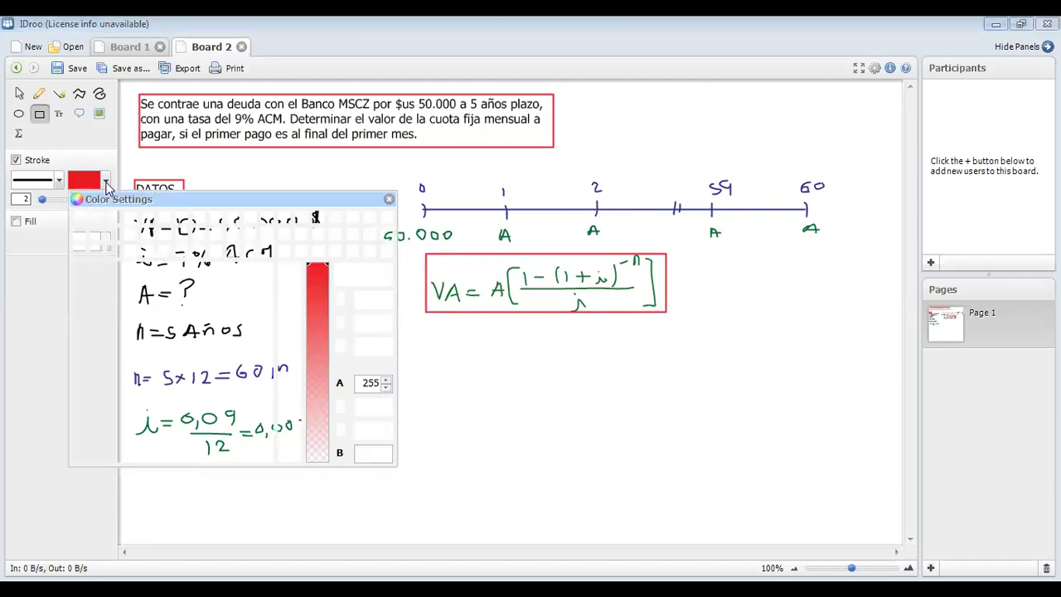
pyautogui.click(114, 235)
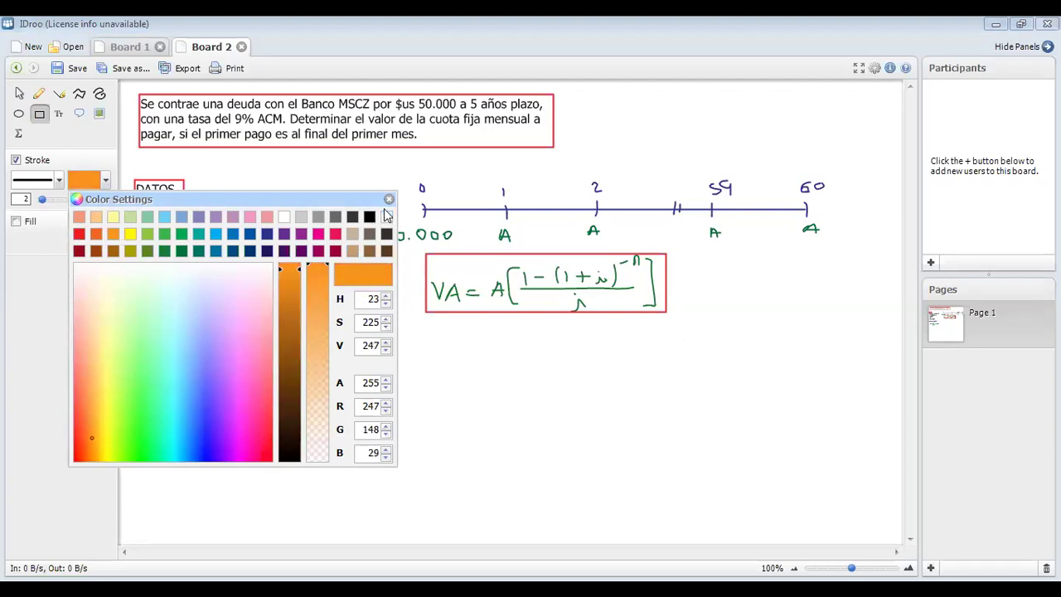
pyautogui.click(389, 200)
pyautogui.press('p')
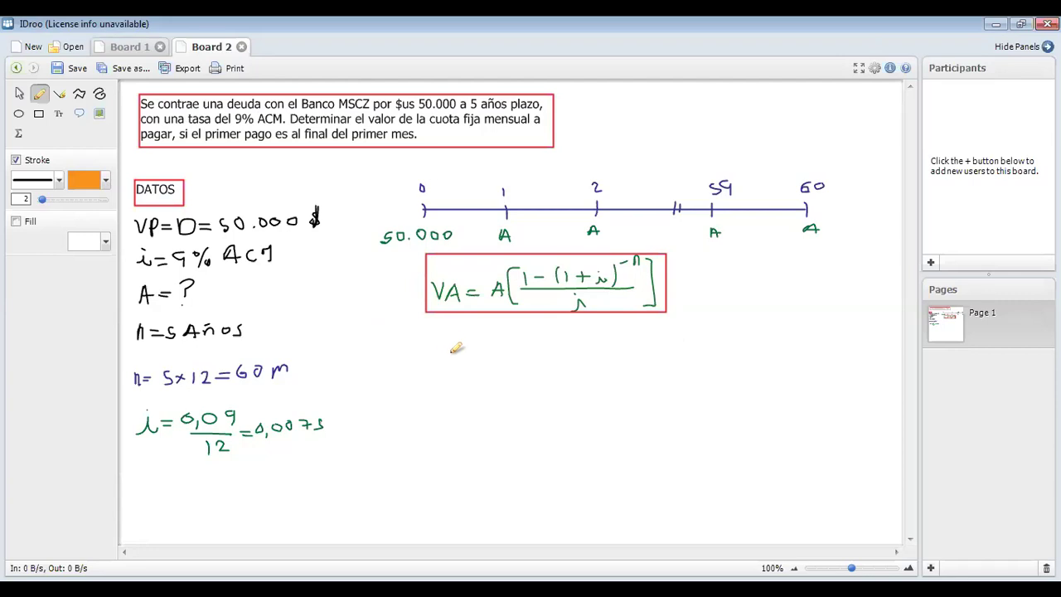
pyautogui.moveTo(442, 375)
pyautogui.mouseDown()
pyautogui.moveTo(448, 354)
pyautogui.moveTo(458, 375)
pyautogui.moveTo(457, 365)
pyautogui.moveTo(496, 366)
pyautogui.mouseUp()
pyautogui.moveTo(541, 351); pyautogui.dragTo(580, 357)
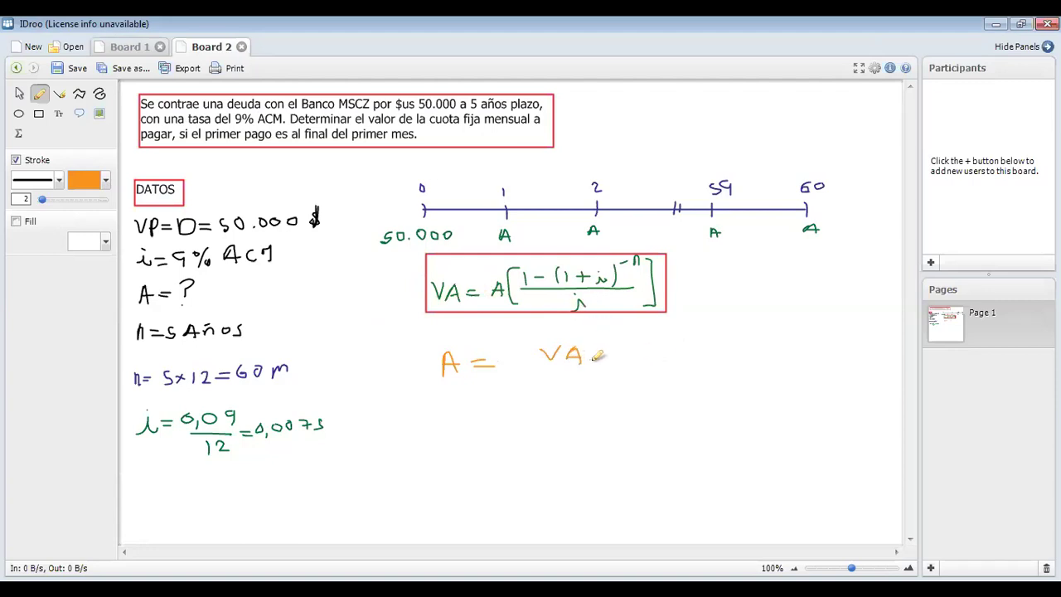
pyautogui.moveTo(602, 357); pyautogui.dragTo(605, 344)
pyautogui.click(607, 342)
pyautogui.moveTo(595, 297)
pyautogui.mouseDown()
pyautogui.moveTo(571, 309)
pyautogui.moveTo(580, 314)
pyautogui.moveTo(481, 297)
pyautogui.moveTo(491, 306)
pyautogui.moveTo(489, 291)
pyautogui.mouseUp()
pyautogui.hotkey('ctrl', 'z')
pyautogui.hotkey('ctrl', 'z')
pyautogui.hotkey('ctrl', 'z')
pyautogui.hotkey('ctrl', 'z')
pyautogui.moveTo(512, 365); pyautogui.dragTo(666, 365)
pyautogui.hotkey('ctrl', 'z')
# - Draw a straight fraction bar under VA·i and handwrite the denominator 1-(1+i)^-n beneath it
pyautogui.click(59, 94)
pyautogui.moveTo(509, 365); pyautogui.dragTo(678, 365)
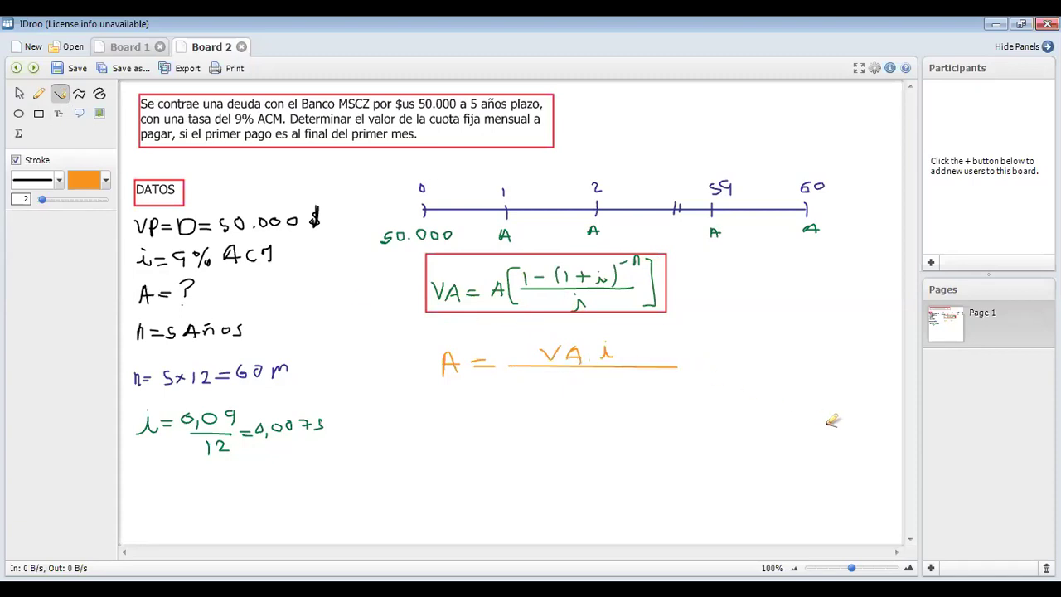
pyautogui.click(39, 93)
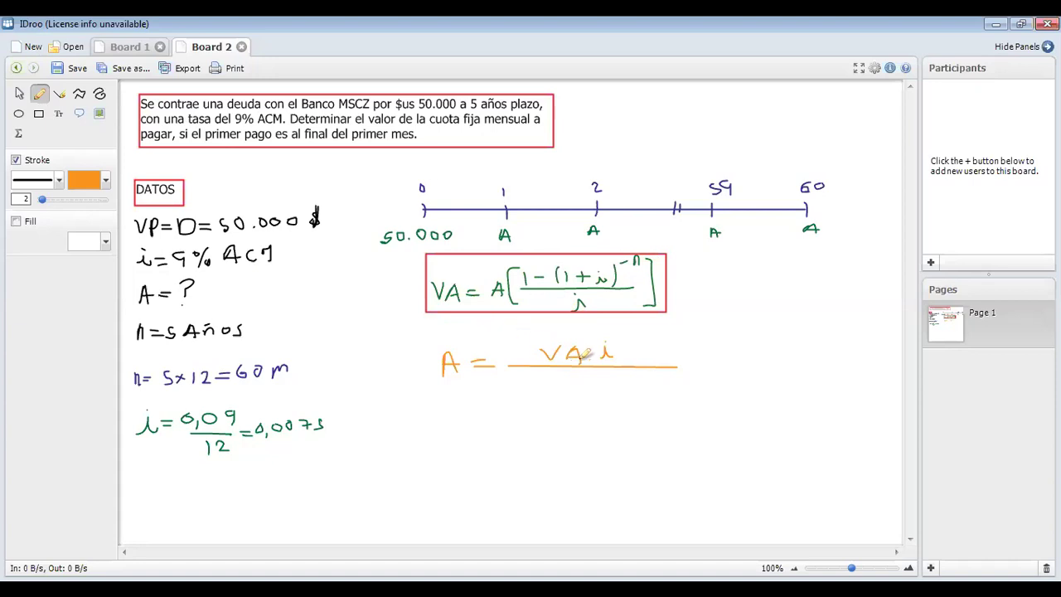
pyautogui.moveTo(515, 376); pyautogui.dragTo(517, 387)
pyautogui.moveTo(527, 382); pyautogui.dragTo(579, 383)
pyautogui.moveTo(573, 377)
pyautogui.mouseDown()
pyautogui.moveTo(572, 389)
pyautogui.moveTo(593, 378)
pyautogui.moveTo(602, 390)
pyautogui.mouseUp()
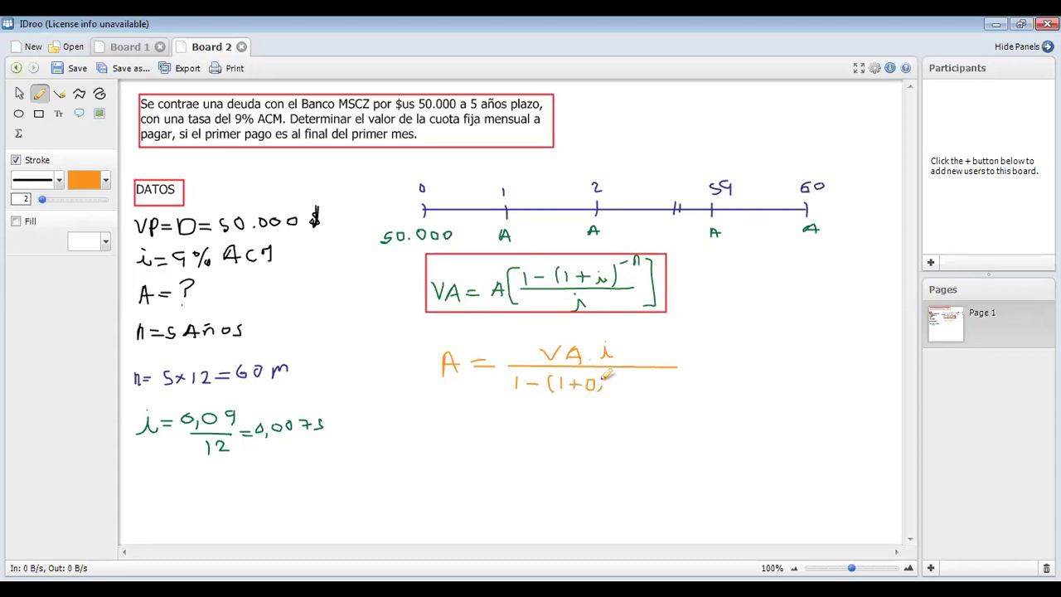
pyautogui.hotkey('ctrl', 'z')
pyautogui.hotkey('ctrl', 'z')
pyautogui.moveTo(592, 381)
pyautogui.mouseDown()
pyautogui.moveTo(610, 390)
pyautogui.moveTo(636, 378)
pyautogui.mouseUp()
# - Frame the orange formula for A with a red rectangle
pyautogui.click(39, 114)
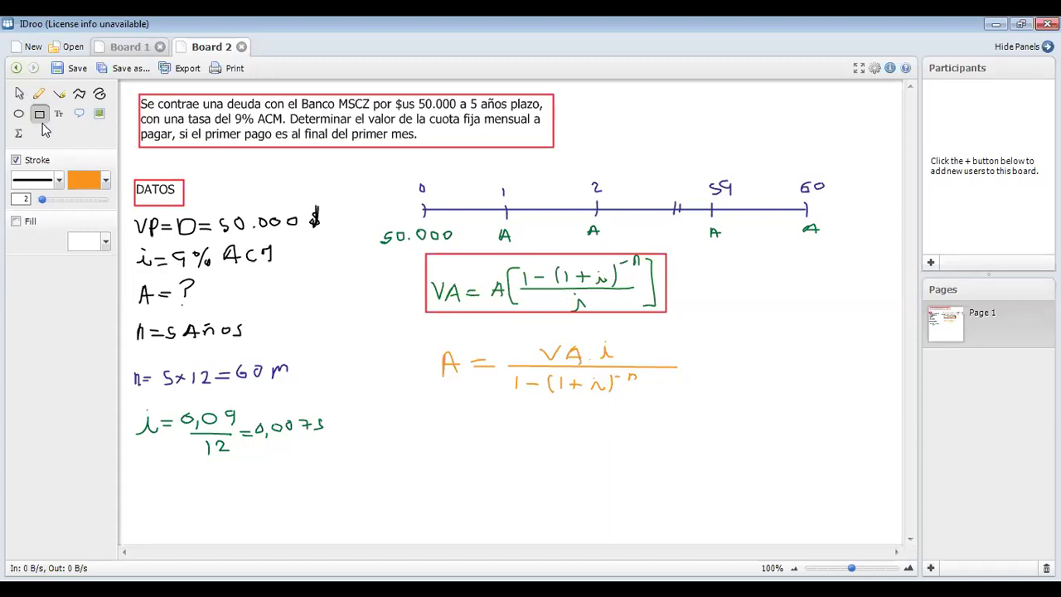
pyautogui.click(108, 182)
pyautogui.click(302, 234)
pyautogui.click(391, 199)
pyautogui.moveTo(421, 325); pyautogui.dragTo(688, 406)
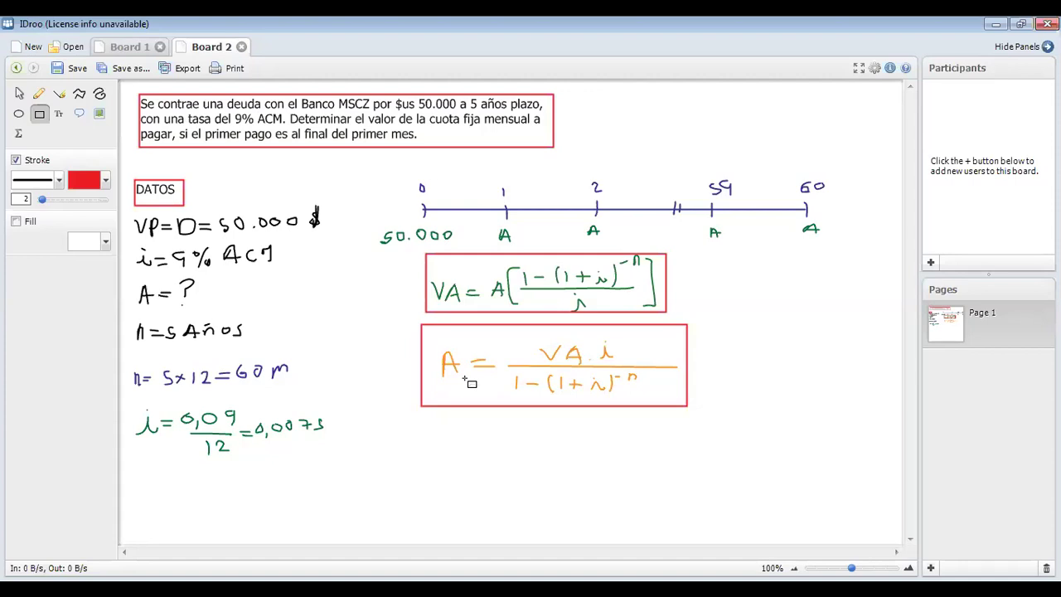
# - In blue, handwrite A = below the framed orange formula and draw a straight fraction bar beside it
pyautogui.click(106, 182)
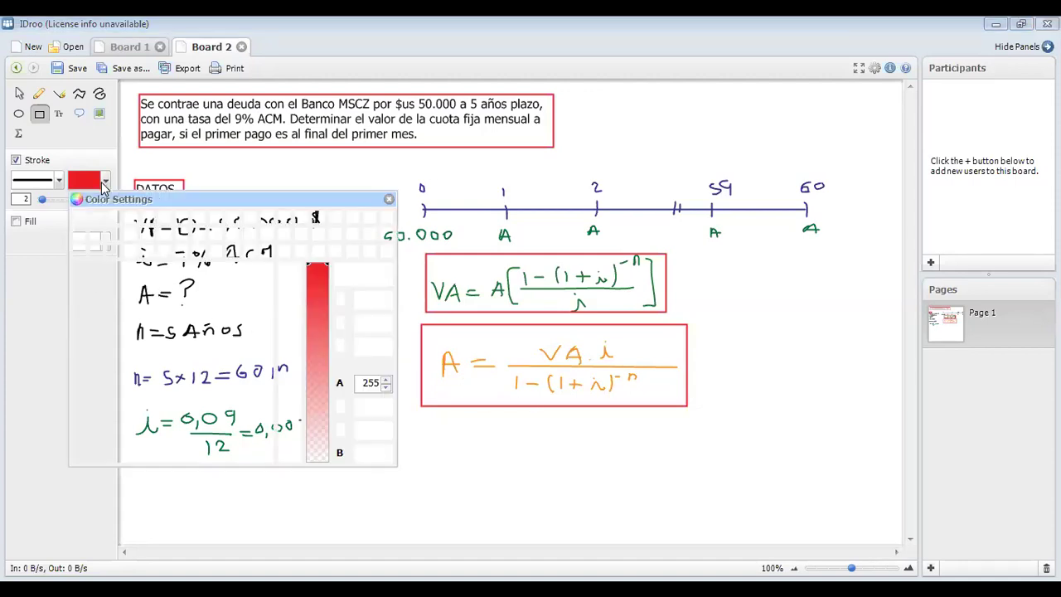
pyautogui.click(279, 241)
pyautogui.click(389, 199)
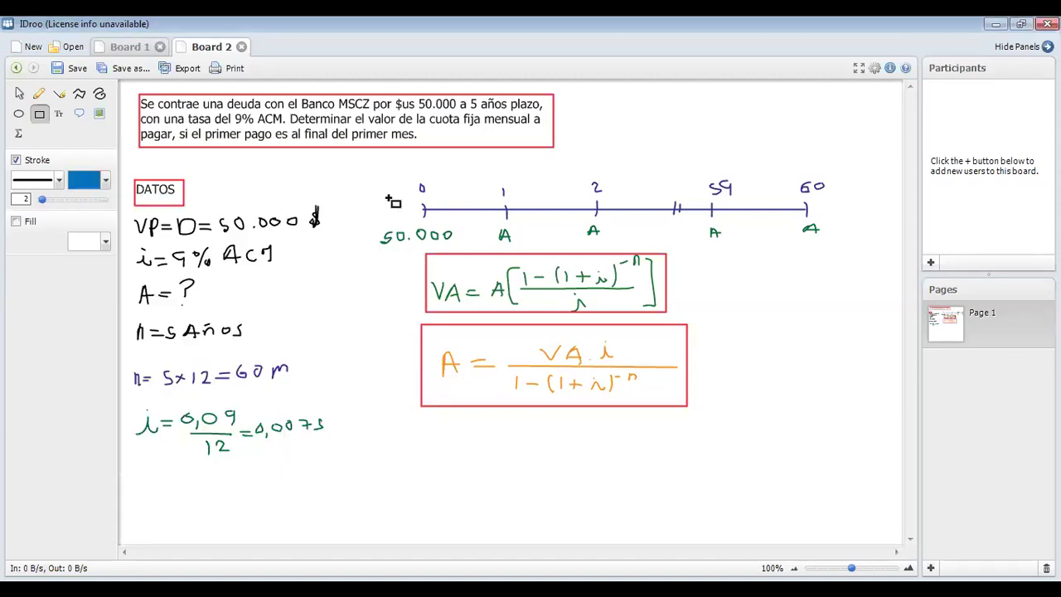
pyautogui.press('p')
pyautogui.moveTo(435, 455)
pyautogui.mouseDown()
pyautogui.moveTo(440, 438)
pyautogui.moveTo(447, 451)
pyautogui.moveTo(438, 449)
pyautogui.moveTo(471, 451)
pyautogui.mouseUp()
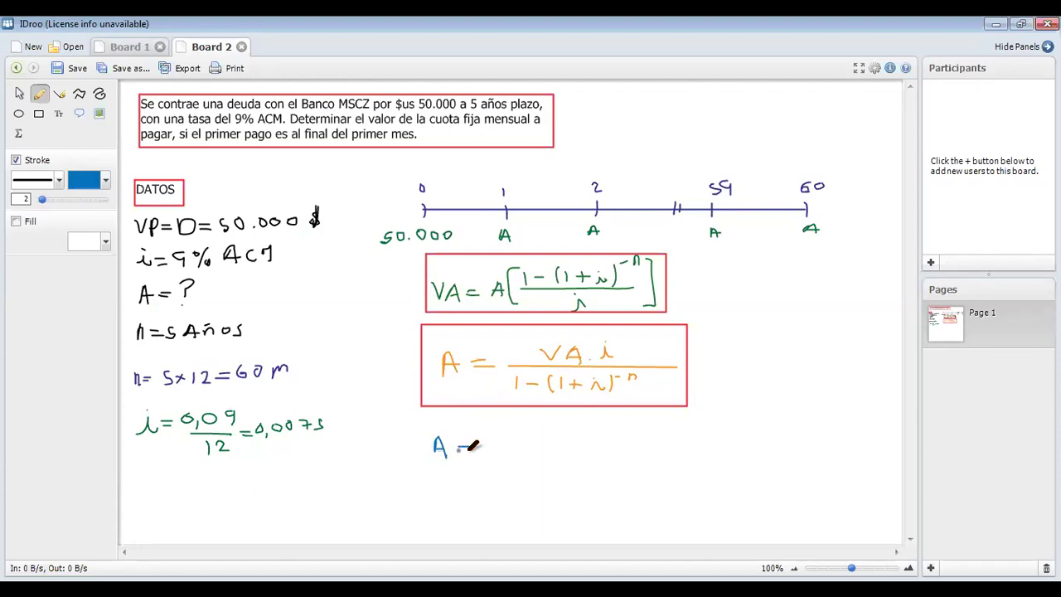
pyautogui.click(59, 93)
pyautogui.moveTo(478, 448); pyautogui.dragTo(666, 445)
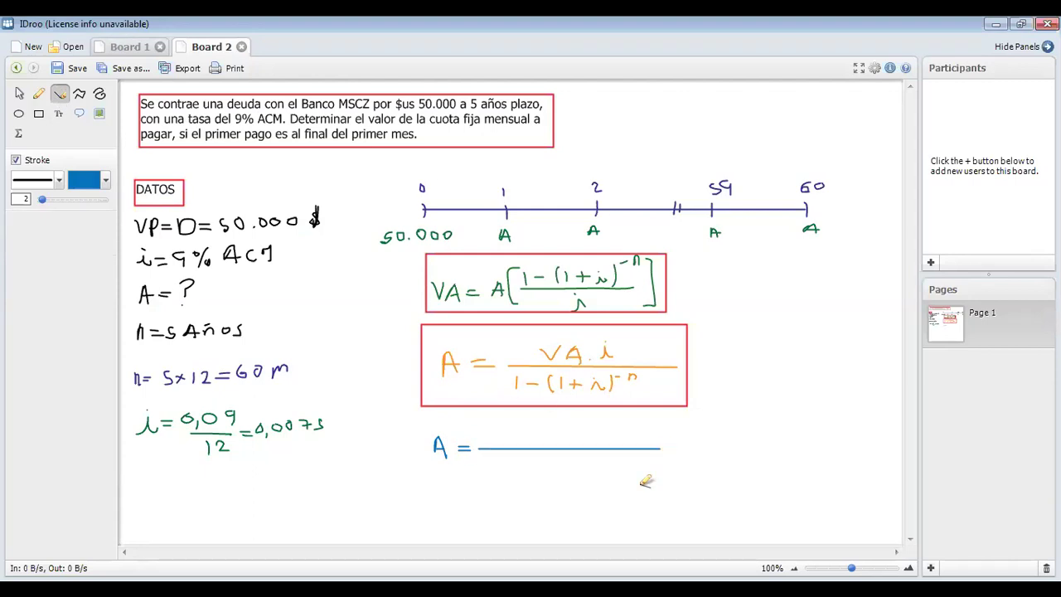
# - Handwrite 50.000*0,0075 above the blue fraction bar and 1-(1+0,0075)^-60 below it, and begin the result line underneath
pyautogui.click(39, 93)
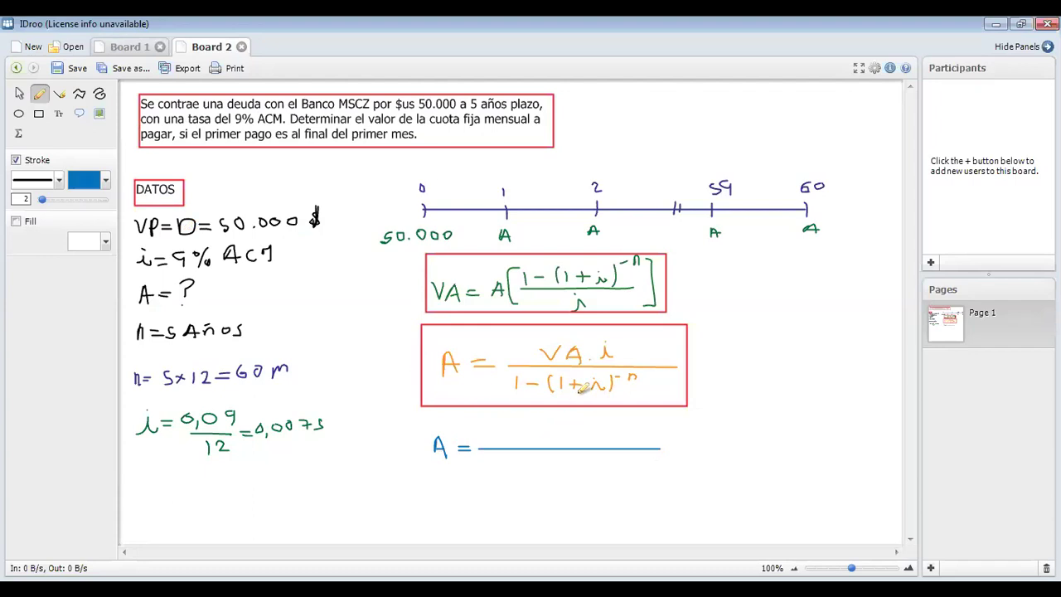
pyautogui.moveTo(489, 430)
pyautogui.mouseDown()
pyautogui.moveTo(495, 439)
pyautogui.moveTo(508, 428)
pyautogui.moveTo(551, 429)
pyautogui.mouseUp()
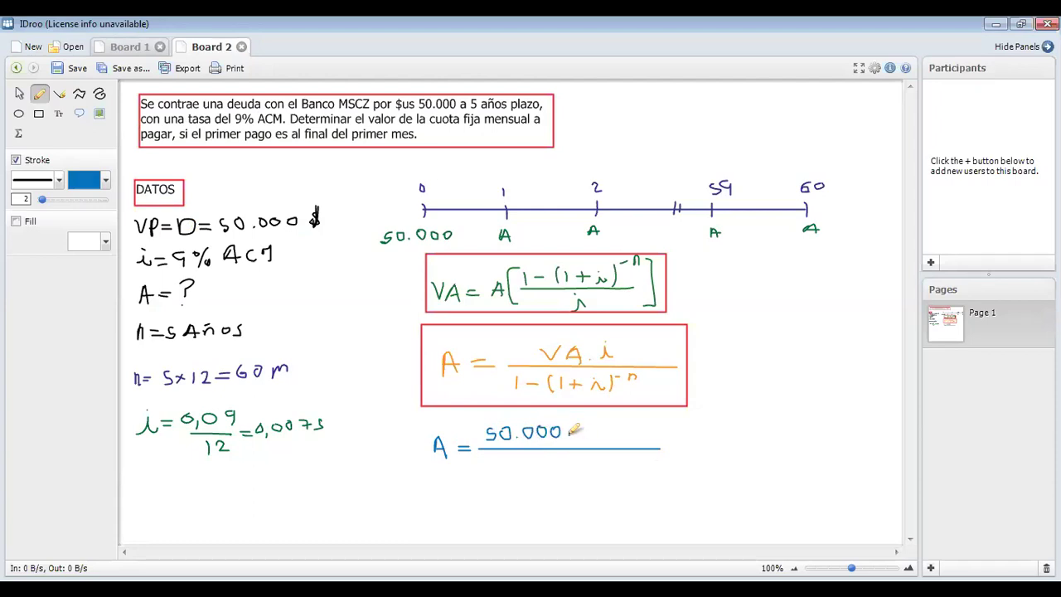
pyautogui.moveTo(568, 430)
pyautogui.mouseDown()
pyautogui.moveTo(594, 440)
pyautogui.moveTo(615, 432)
pyautogui.mouseUp()
pyautogui.moveTo(641, 429); pyautogui.dragTo(635, 438)
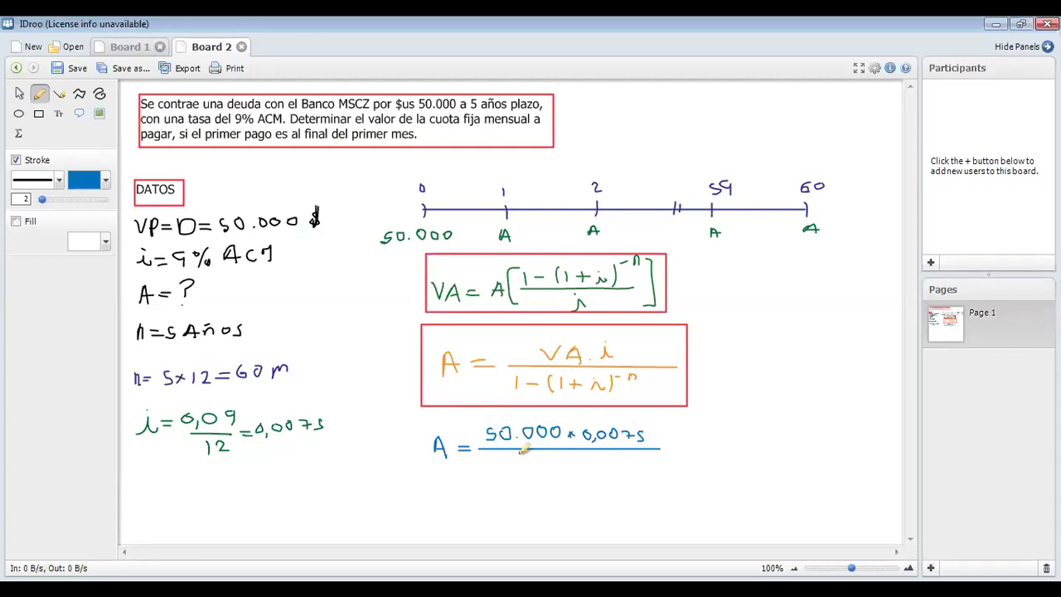
pyautogui.moveTo(490, 456)
pyautogui.mouseDown()
pyautogui.moveTo(490, 469)
pyautogui.moveTo(592, 460)
pyautogui.moveTo(625, 473)
pyautogui.moveTo(632, 454)
pyautogui.mouseUp()
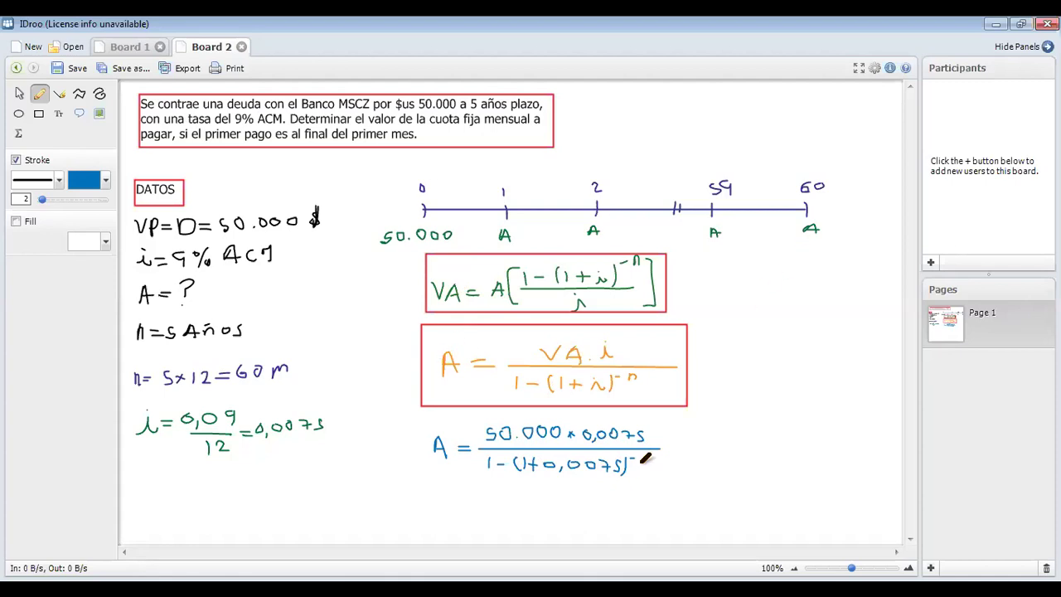
pyautogui.moveTo(645, 454); pyautogui.dragTo(655, 455)
pyautogui.moveTo(431, 515)
pyautogui.mouseDown()
pyautogui.moveTo(437, 493)
pyautogui.moveTo(448, 514)
pyautogui.moveTo(445, 505)
pyautogui.moveTo(469, 501)
pyautogui.mouseUp()
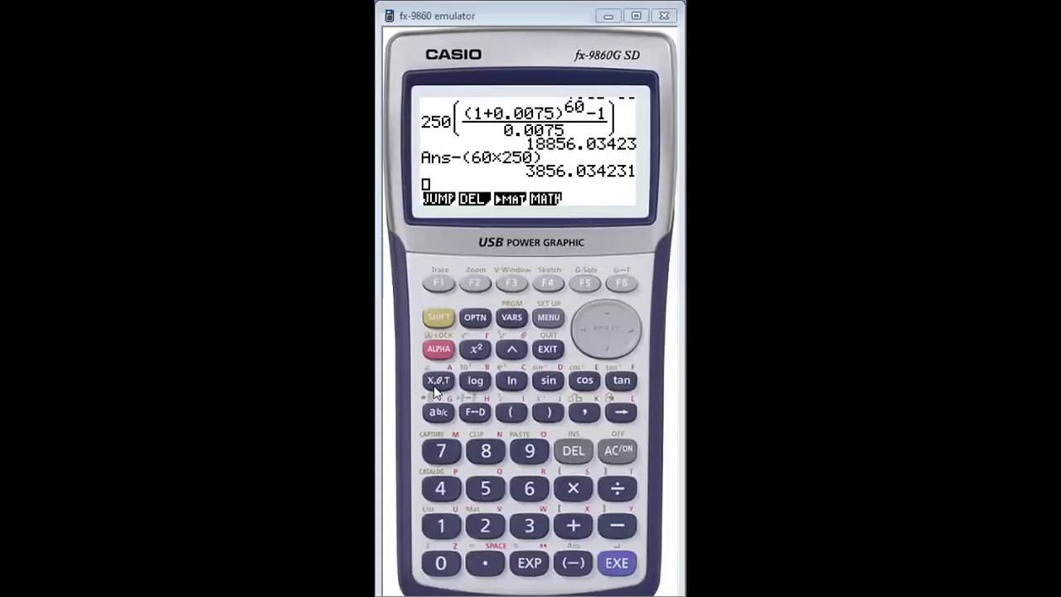
# - On the fx-9860 emulator, calculate the fraction 50000×0.0075 over 1-(1+0.0075)^-60
pyautogui.click(440, 412)
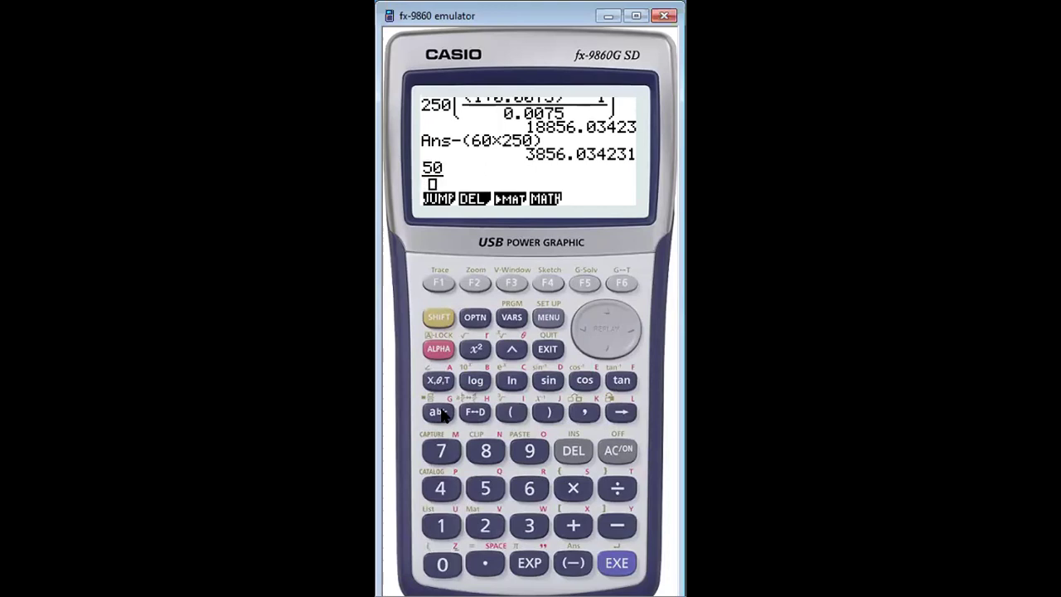
pyautogui.write('000*0.00')
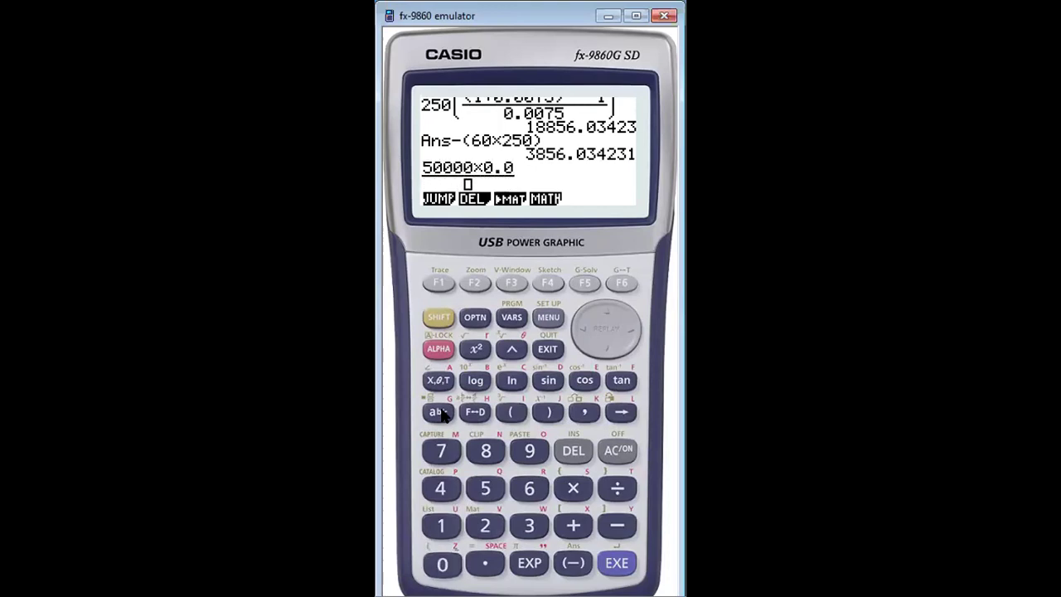
pyautogui.write('75')
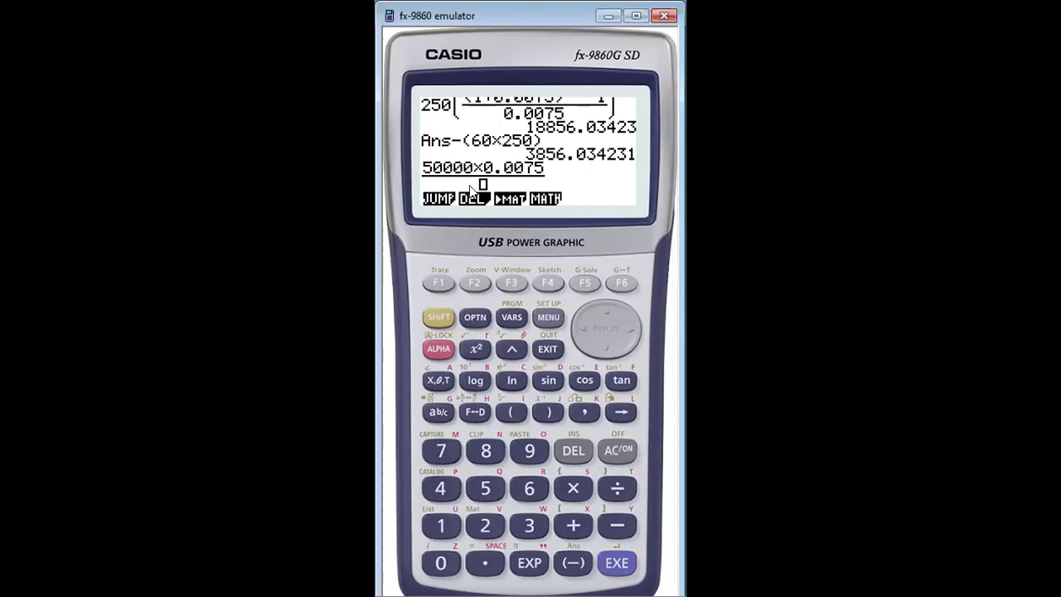
pyautogui.write('1-(1+0.0')
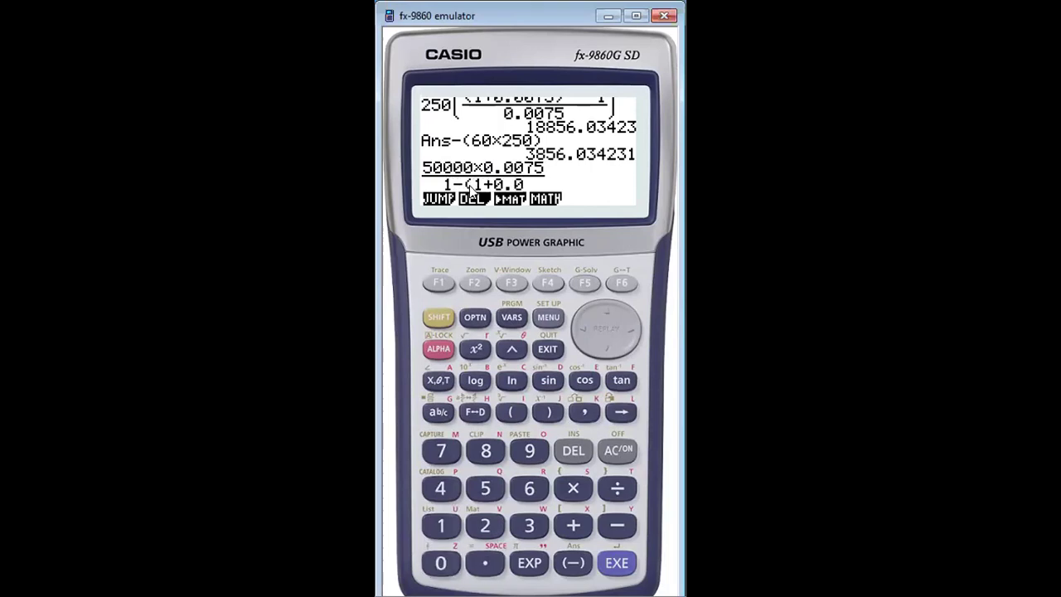
pyautogui.write('075)')
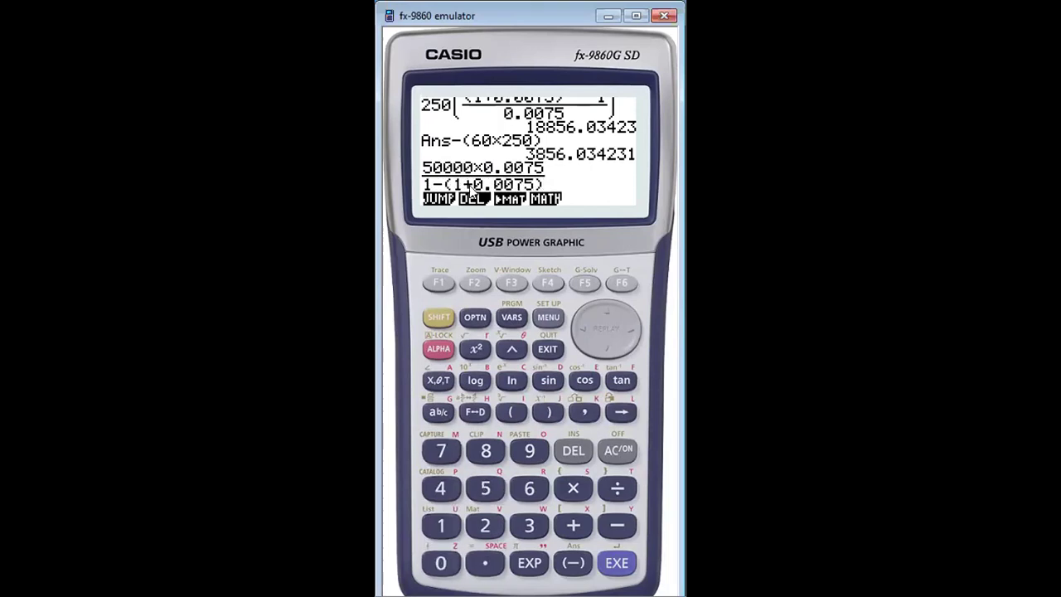
pyautogui.click(512, 351)
pyautogui.write('-60')
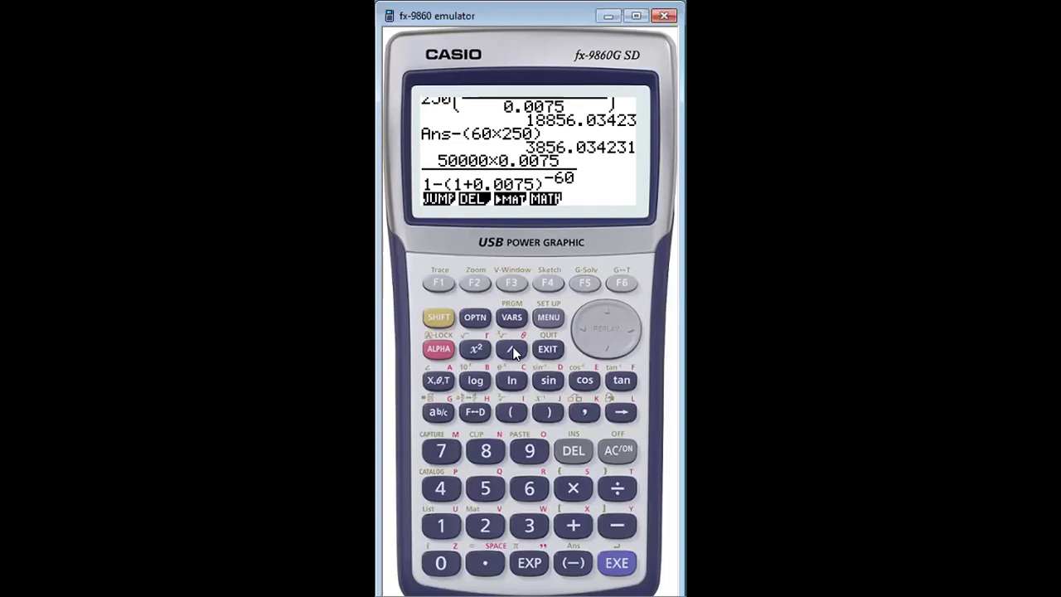
pyautogui.press('Right')
pyautogui.press('Return')
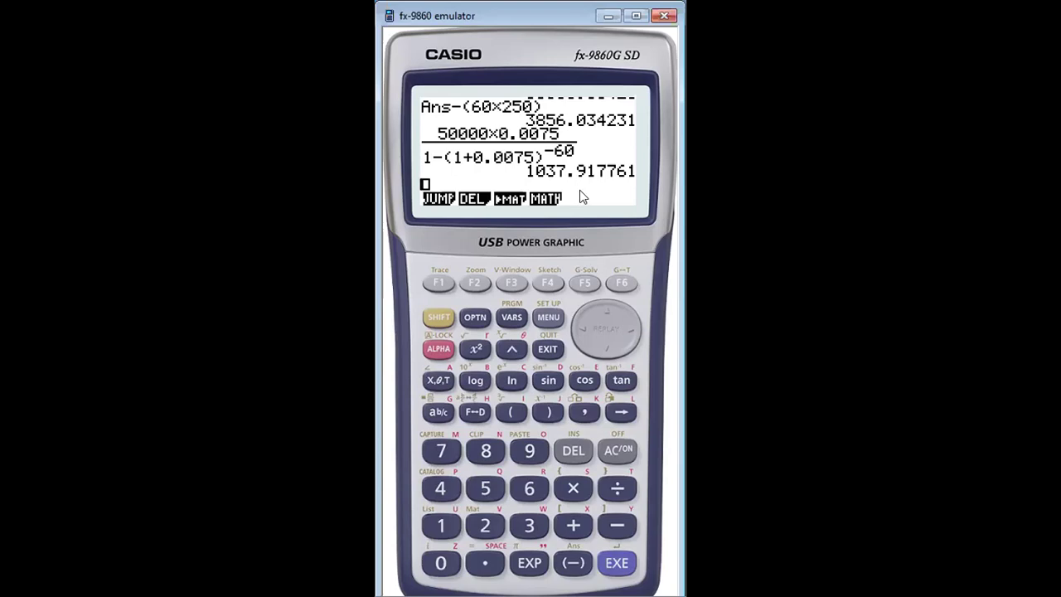
# - Open the Compound Interest calculation in the calculator's TVM mode
pyautogui.click(547, 318)
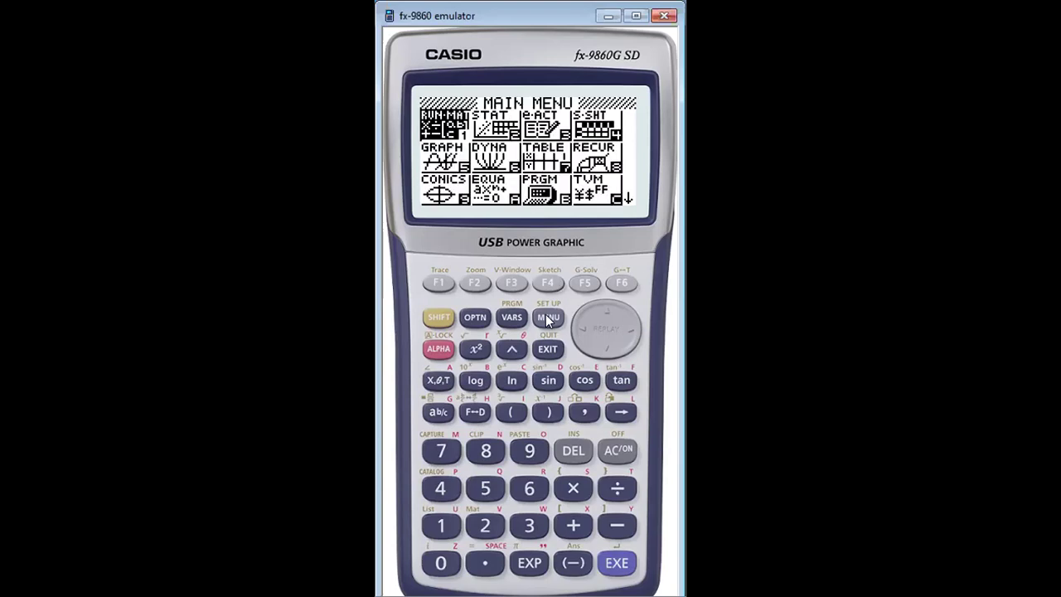
pyautogui.press('Right')
pyautogui.press('Right')
pyautogui.press('Right')
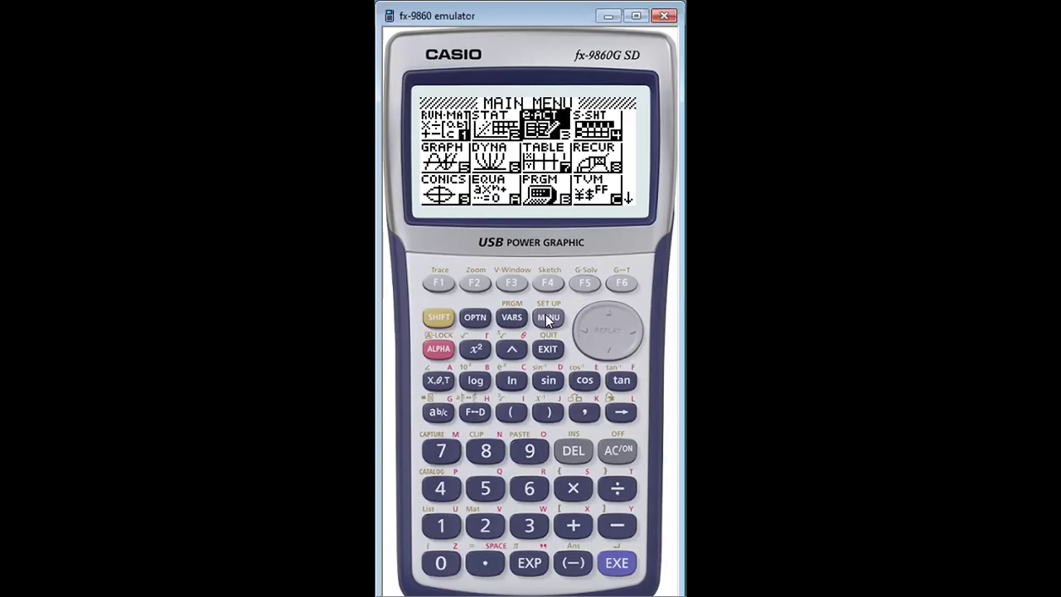
pyautogui.press('Down')
pyautogui.press('Down')
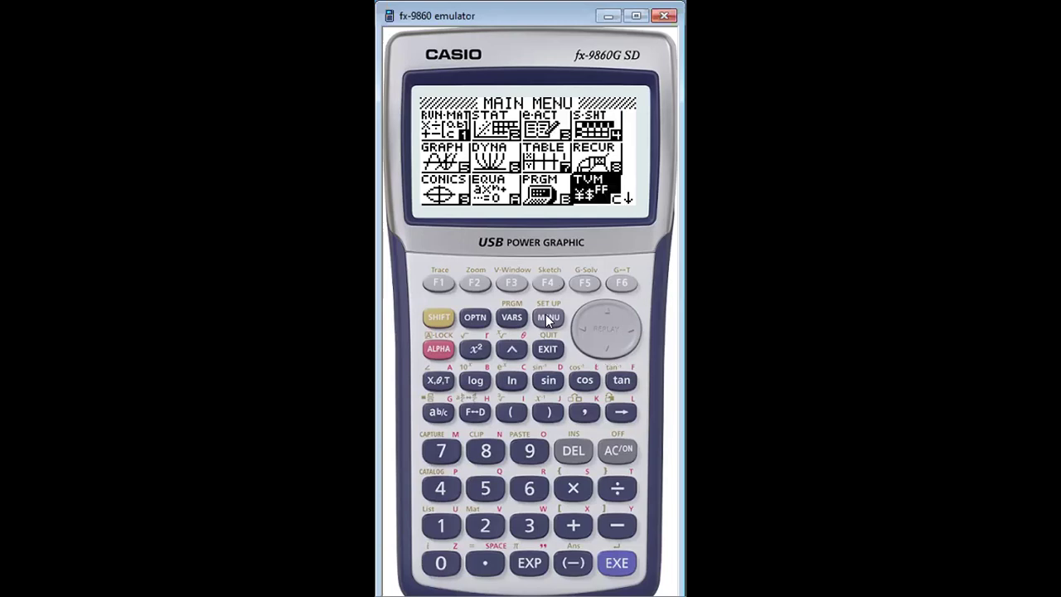
pyautogui.press('Return')
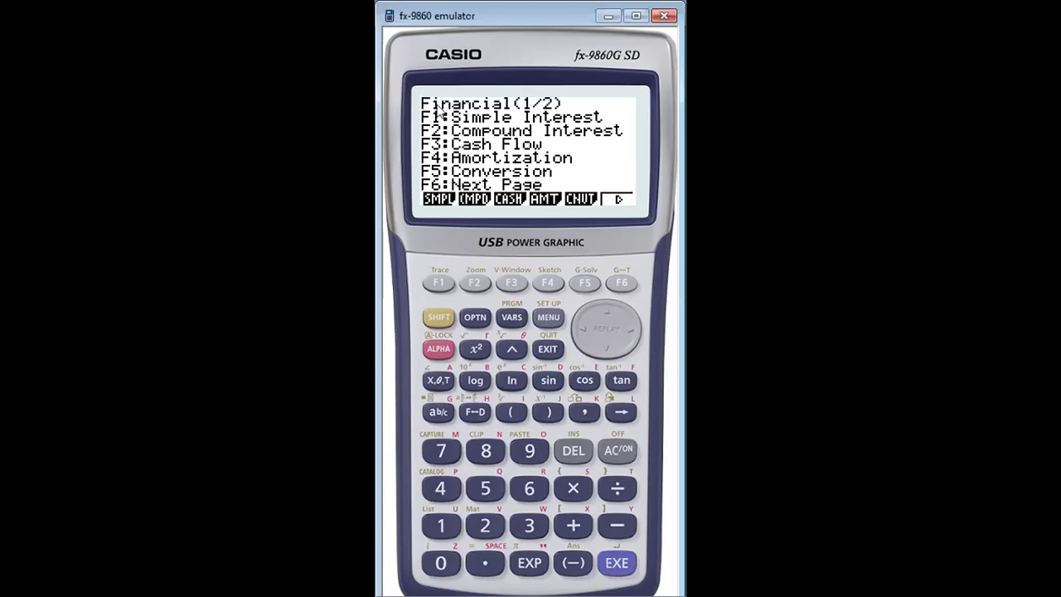
pyautogui.click(482, 288)
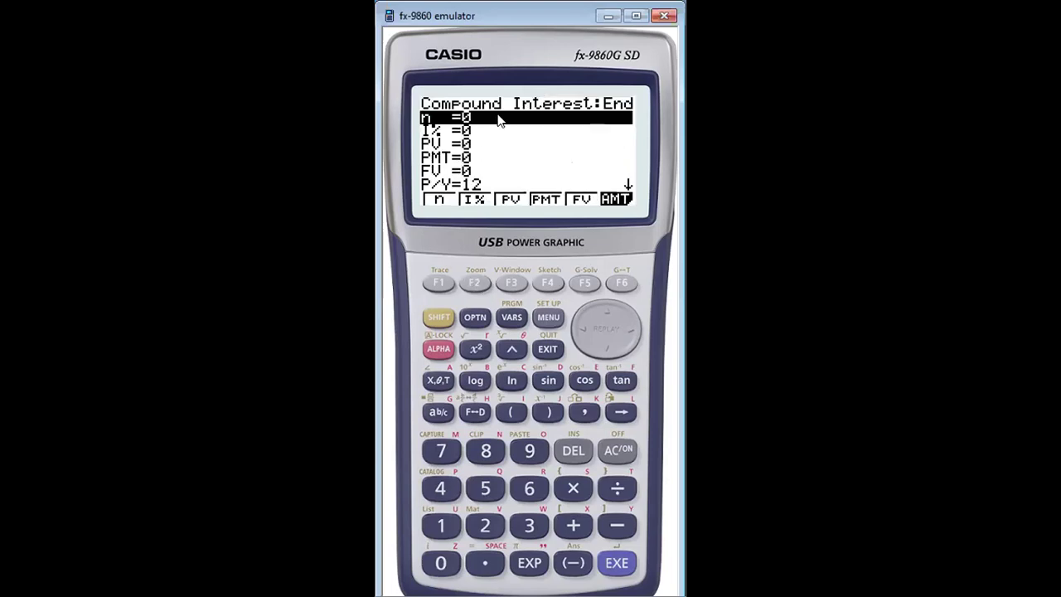
# - For the compound interest calculation, set n to 60, I% to 0.75 and PV to -50000
pyautogui.write('60')
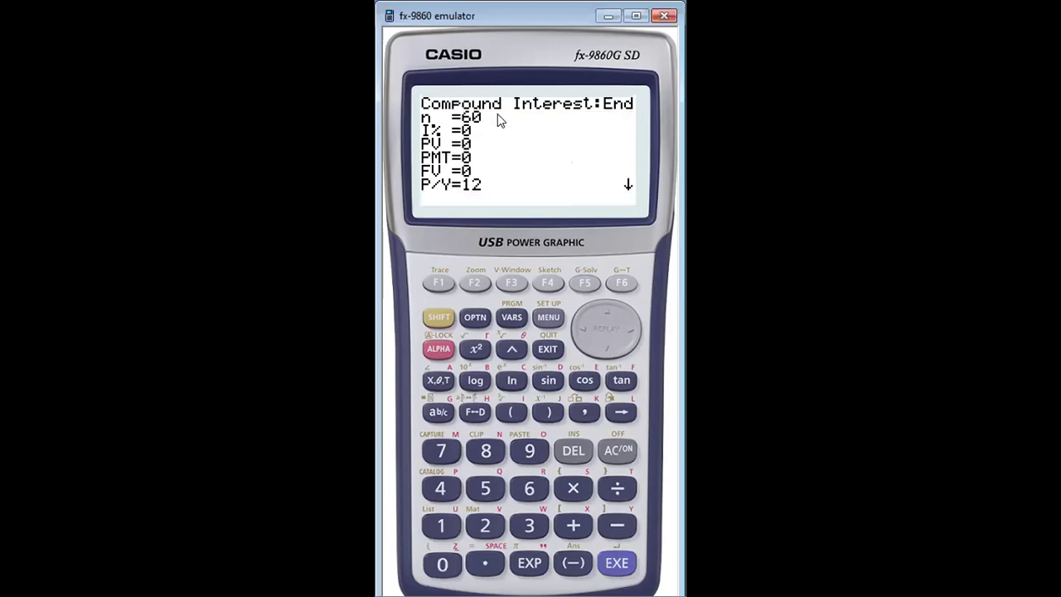
pyautogui.press('Return')
pyautogui.write('0.0')
pyautogui.write('5')
pyautogui.press('Return')
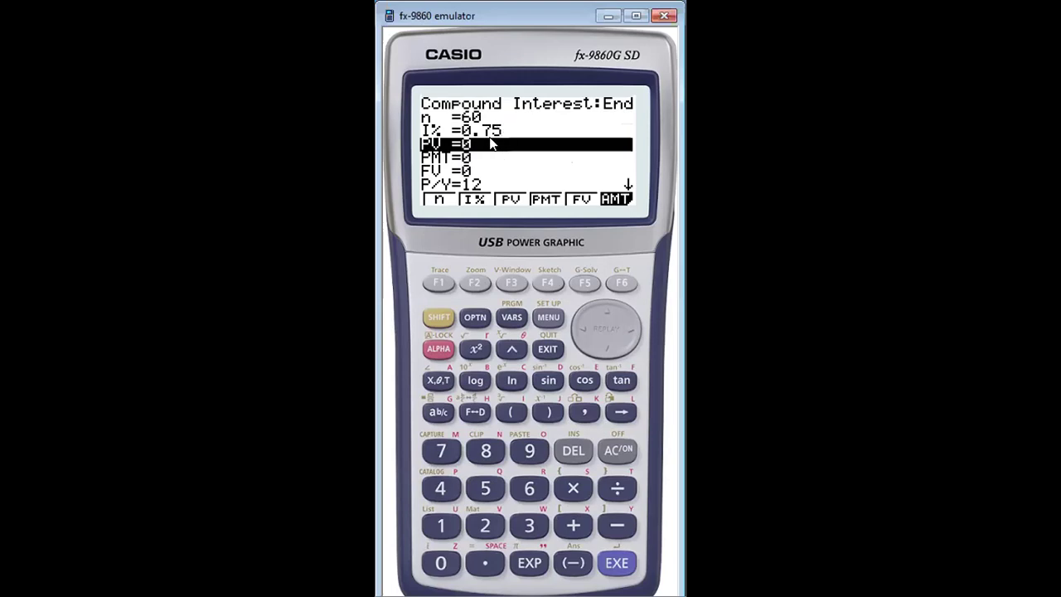
pyautogui.write('-')
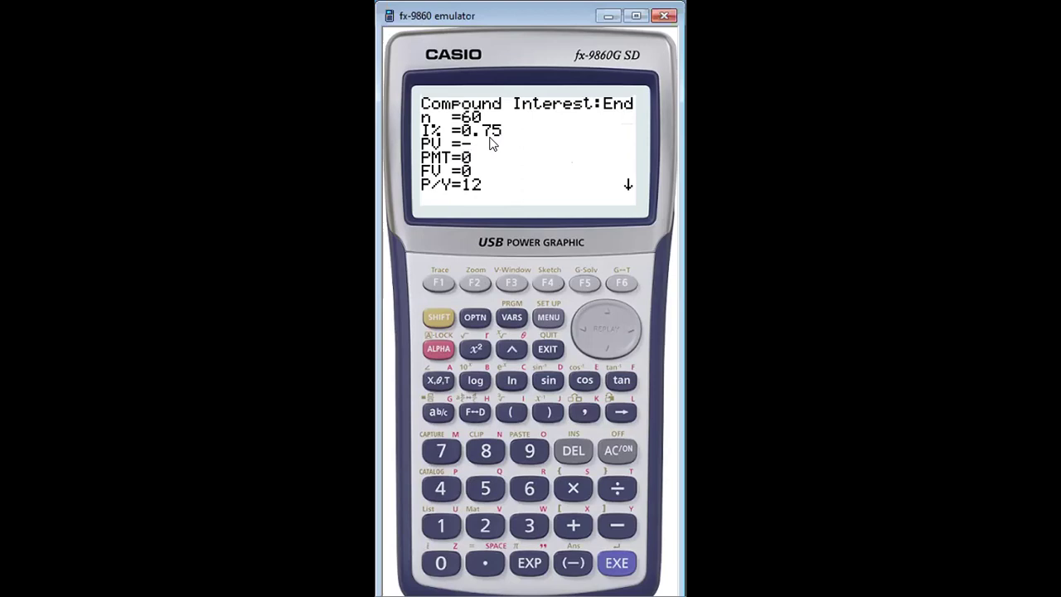
pyautogui.write('50000')
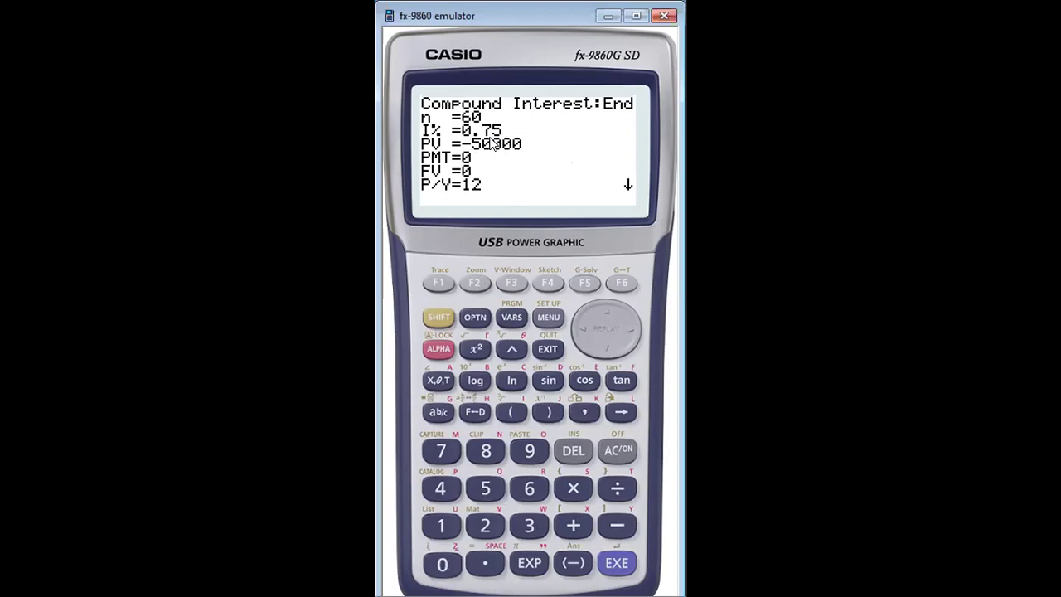
pyautogui.press('Return')
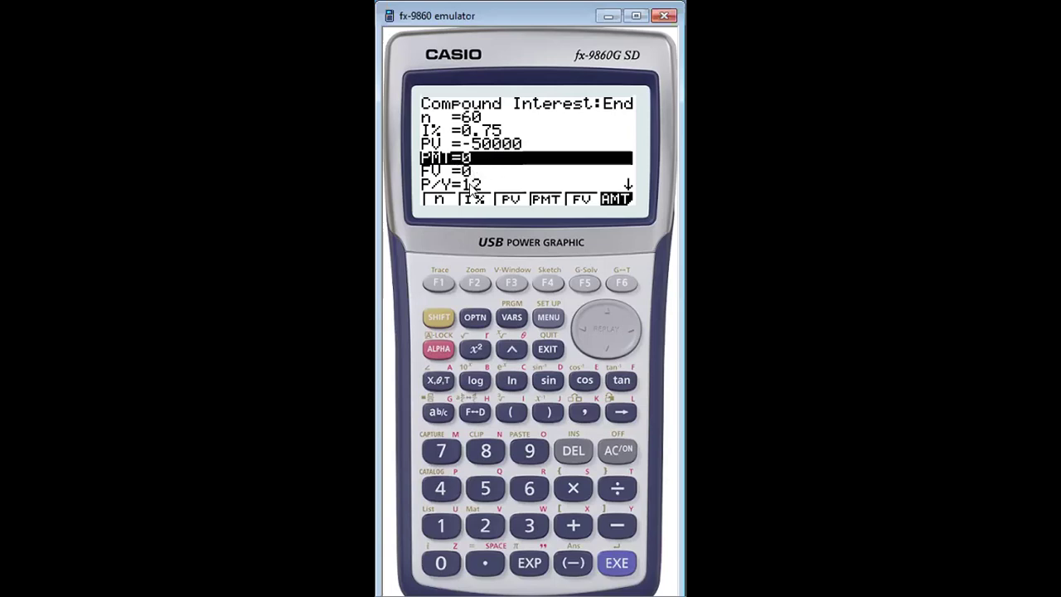
# - Set P/Y to 1 and solve the compound interest calculation for PMT
pyautogui.press('Down')
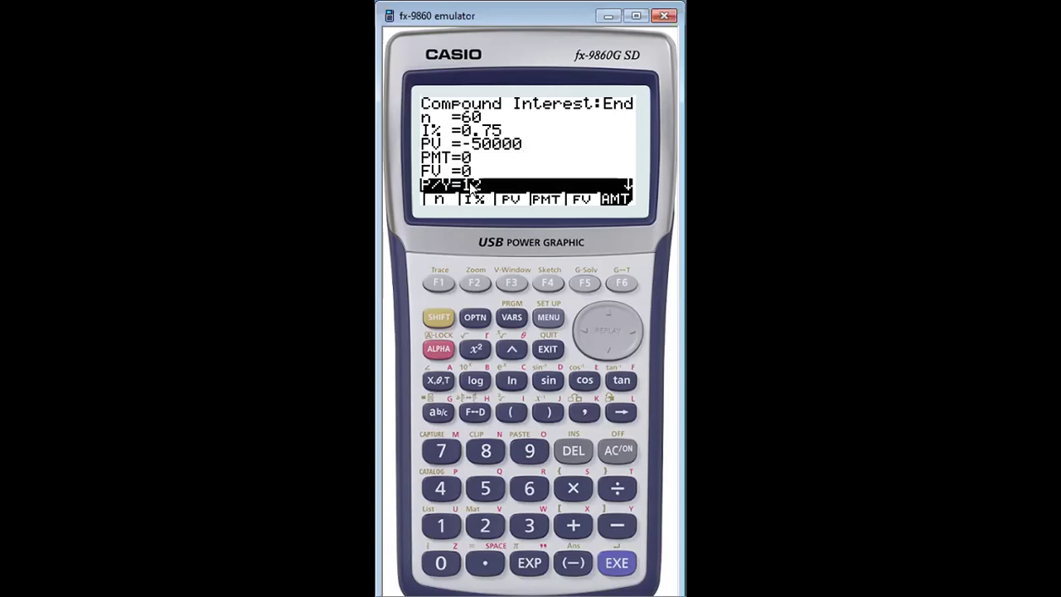
pyautogui.write('1')
pyautogui.press('Return')
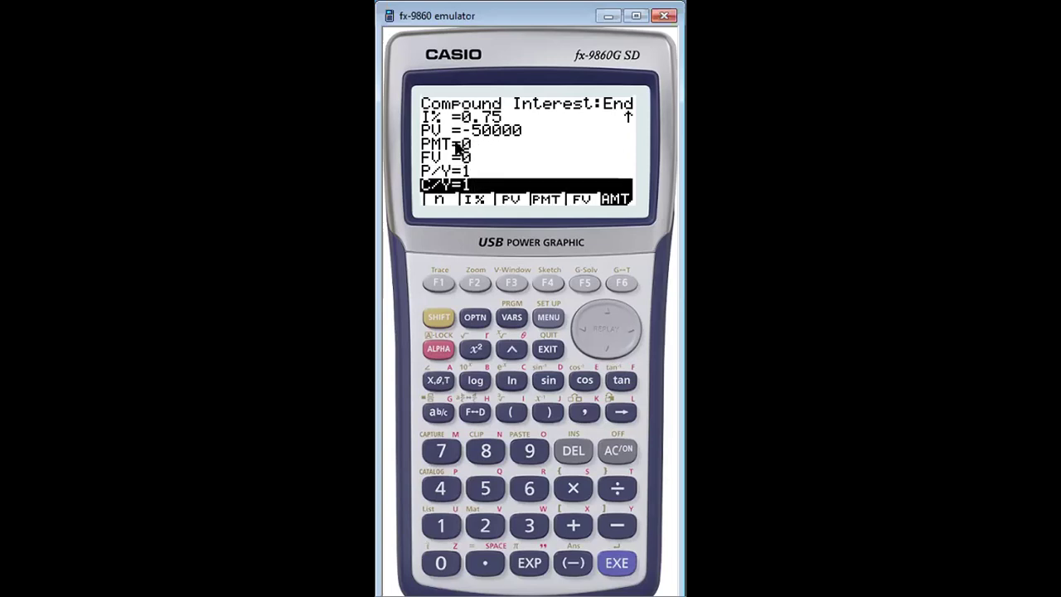
pyautogui.press('Up')
pyautogui.press('Up')
pyautogui.press('Up')
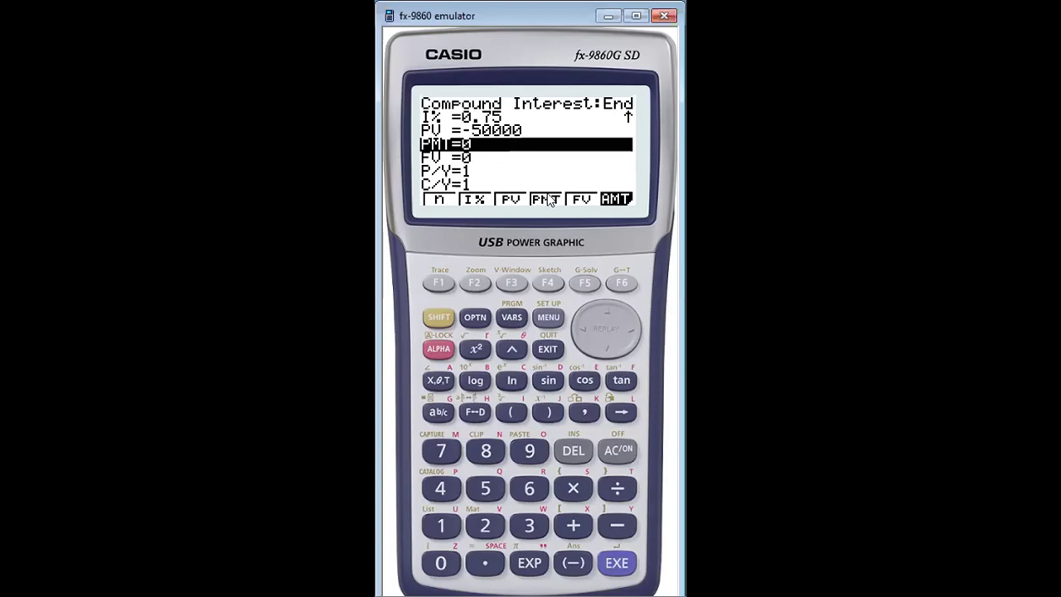
pyautogui.press('F4')
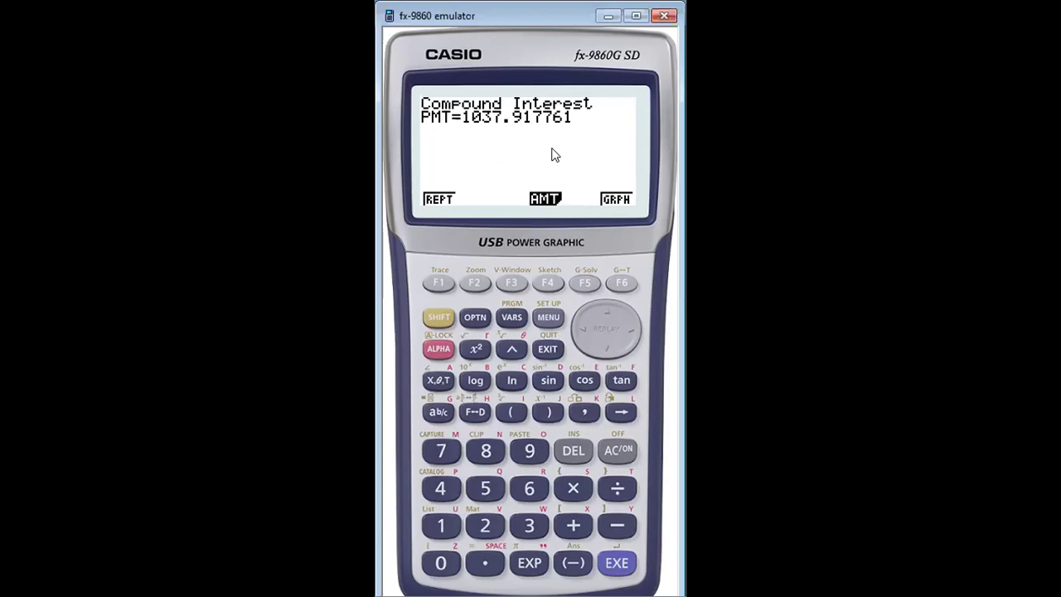
# - Return to the calculator's main menu, highlight RUN-MAT and minimize the emulator
pyautogui.click(548, 316)
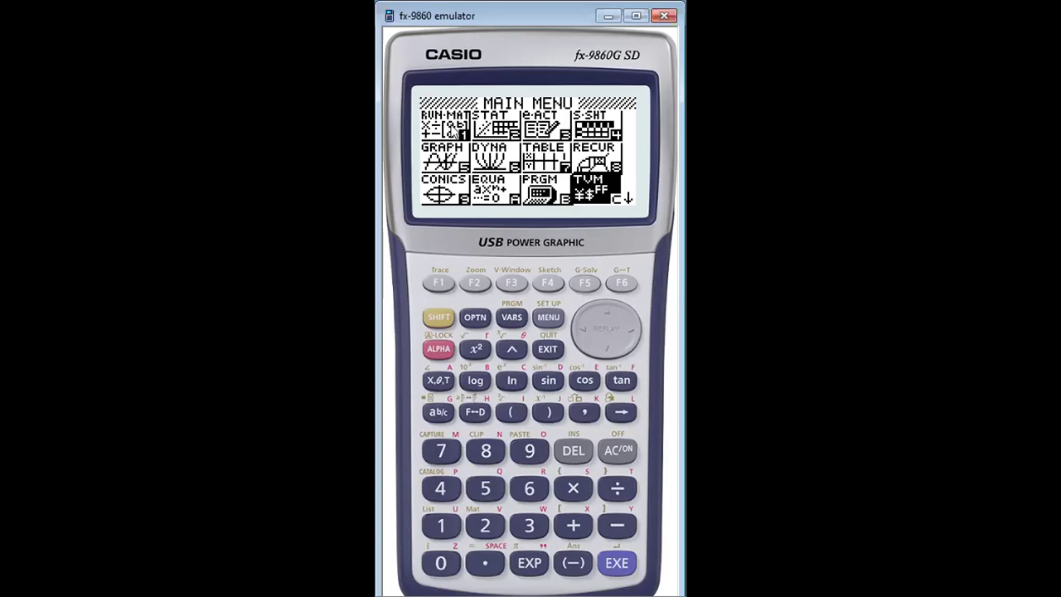
pyautogui.press('Left')
pyautogui.press('Left')
pyautogui.press('Left')
pyautogui.press('Up')
pyautogui.press('Up')
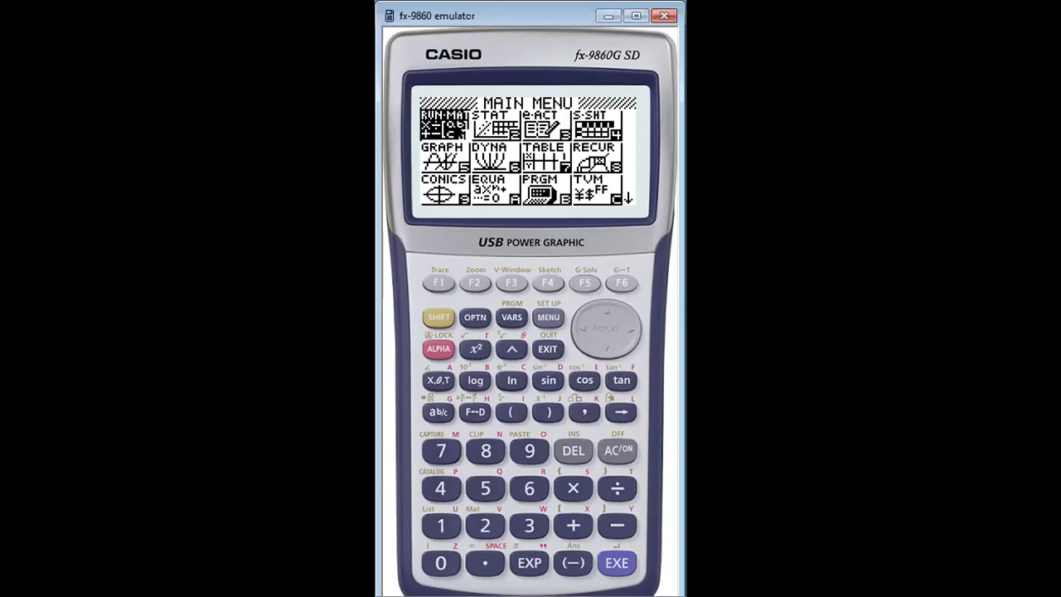
pyautogui.click(608, 17)
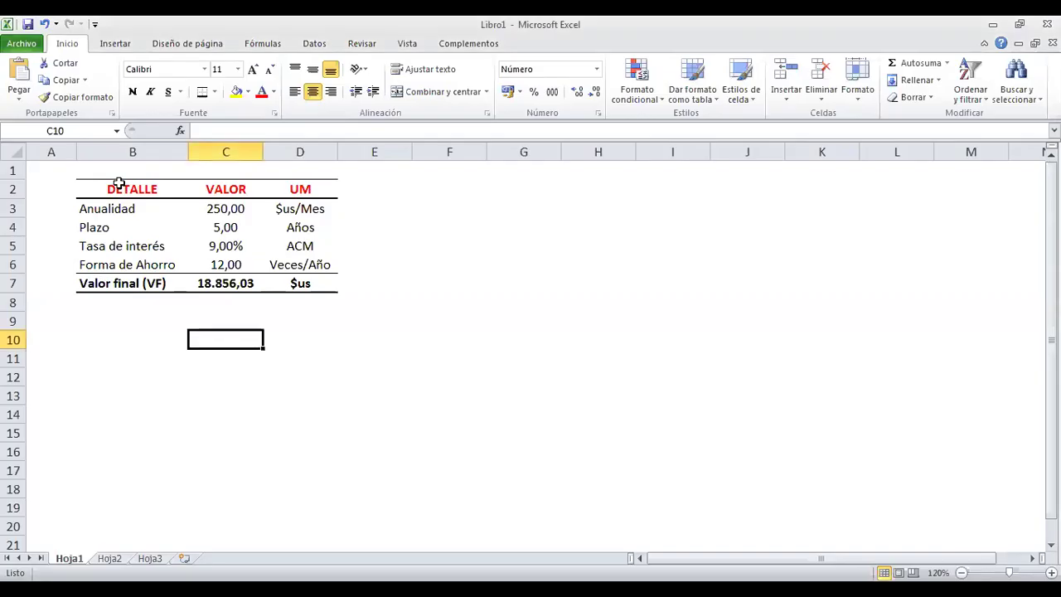
# - In Excel, copy the DETALLE/VALOR/UM table from B2:D7 and paste it at B9
pyautogui.moveTo(120, 184); pyautogui.dragTo(310, 285)
pyautogui.hotkey('ctrl', 'c')
pyautogui.click(83, 319)
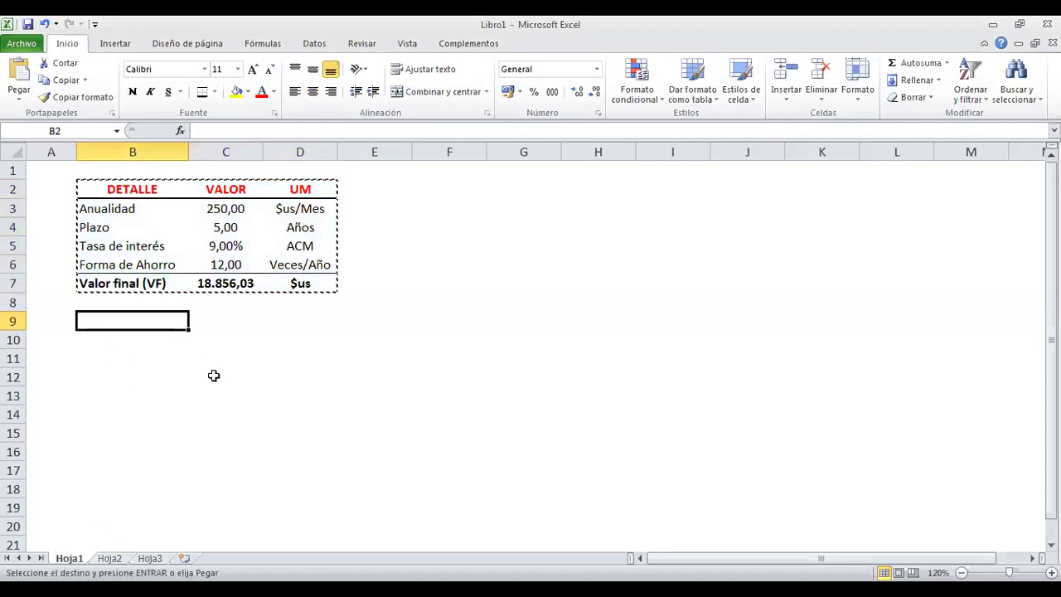
pyautogui.hotkey('ctrl', 'v')
# - Clear the copied contents below the second table's header, in B10:D15, keeping the header row and borders
pyautogui.moveTo(133, 340)
pyautogui.mouseDown()
pyautogui.moveTo(279, 378)
pyautogui.moveTo(291, 392)
pyautogui.mouseUp()
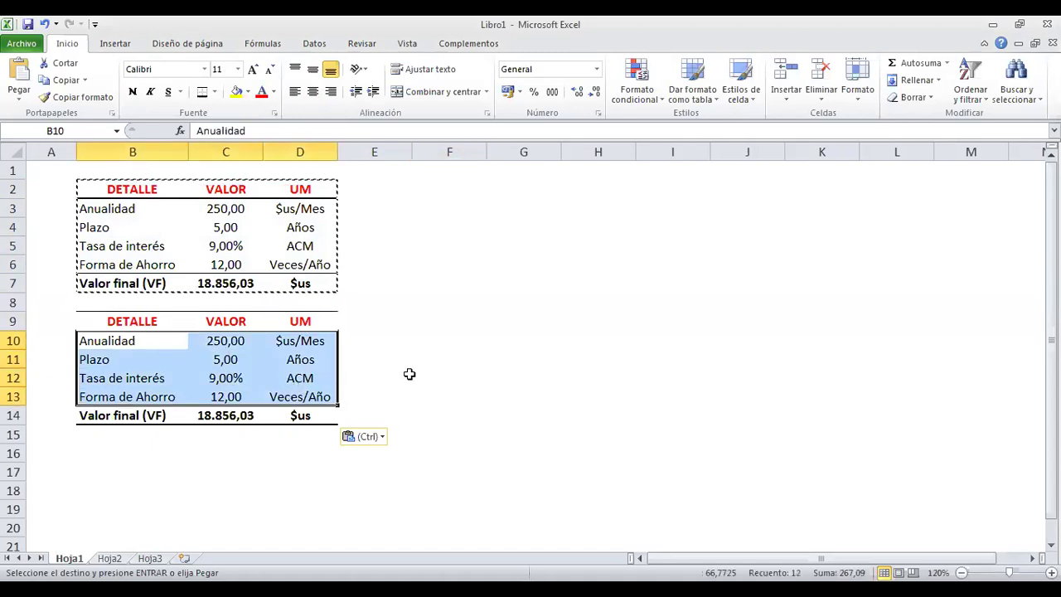
pyautogui.moveTo(171, 359); pyautogui.dragTo(303, 422)
pyautogui.click(573, 346)
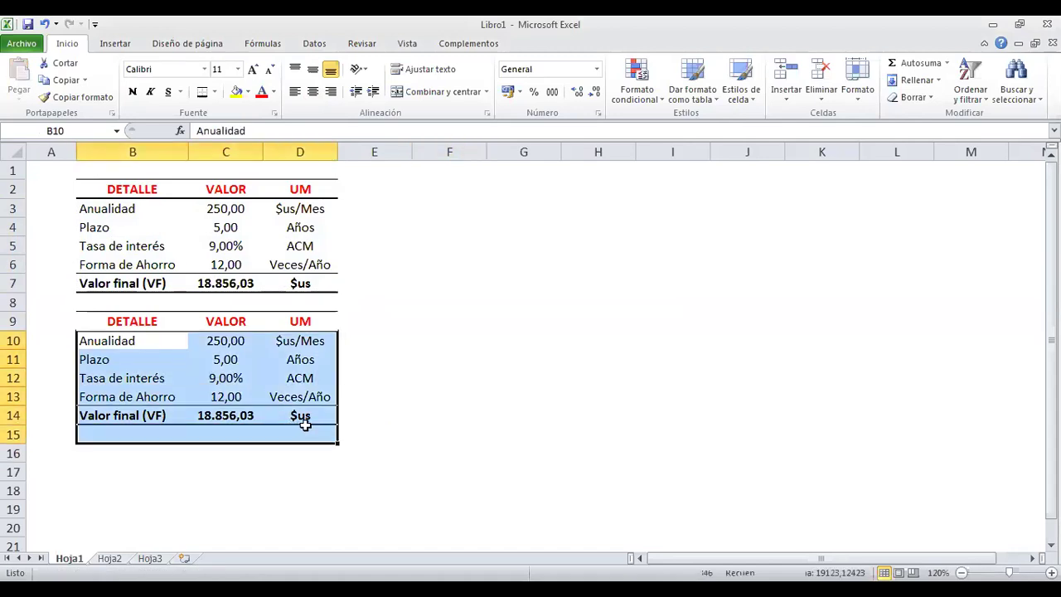
pyautogui.press('Delete')
# - Fill row 10 of the second table with the detail Deuda, the value 50000 and the unit $us
pyautogui.click(130, 343)
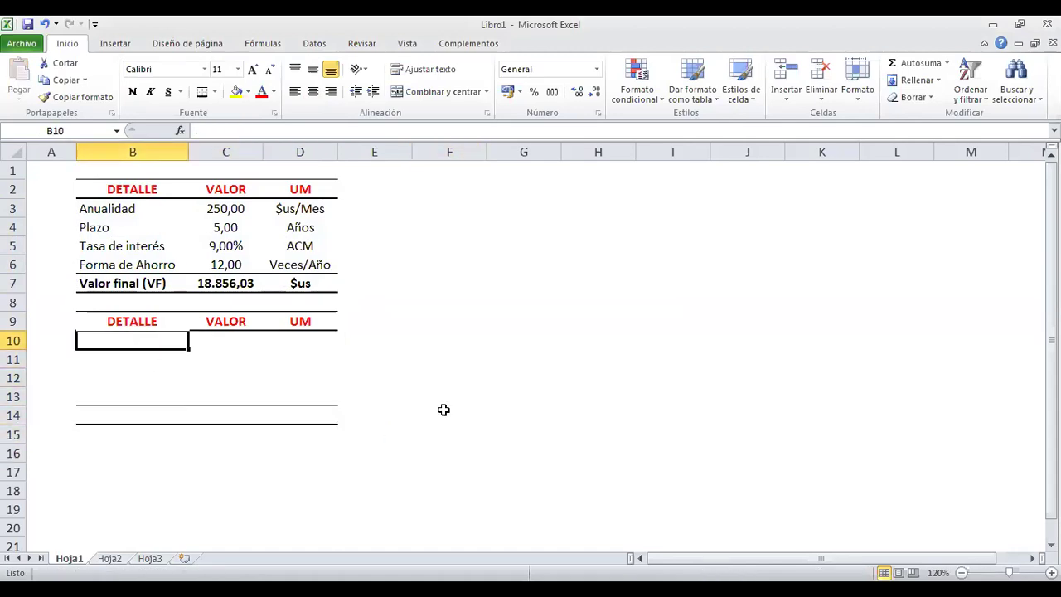
pyautogui.write('Deuda')
pyautogui.press('Tab')
pyautogui.write('50000')
pyautogui.press('Tab')
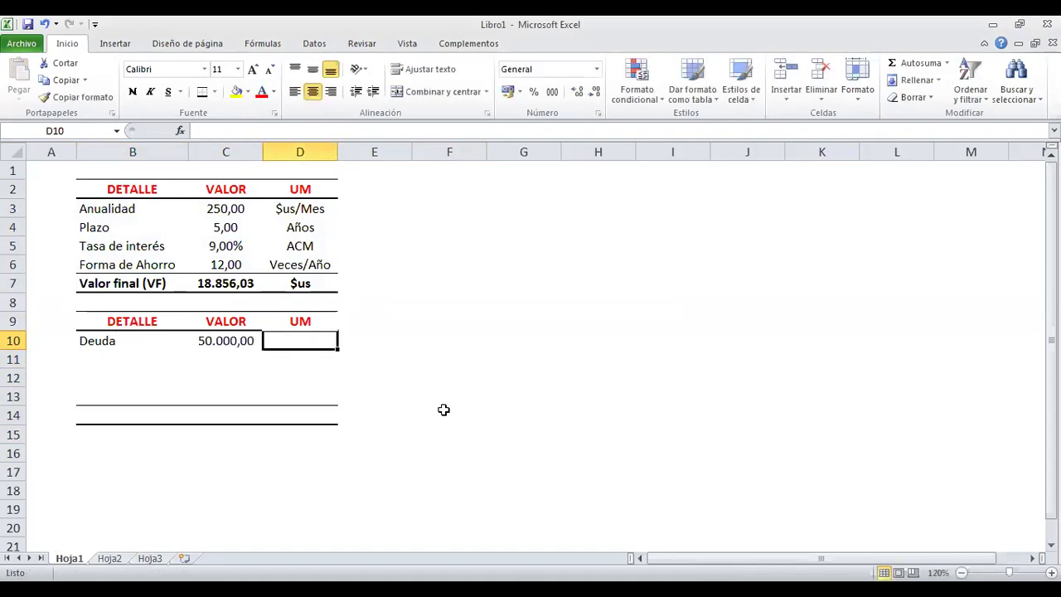
pyautogui.write('$us')
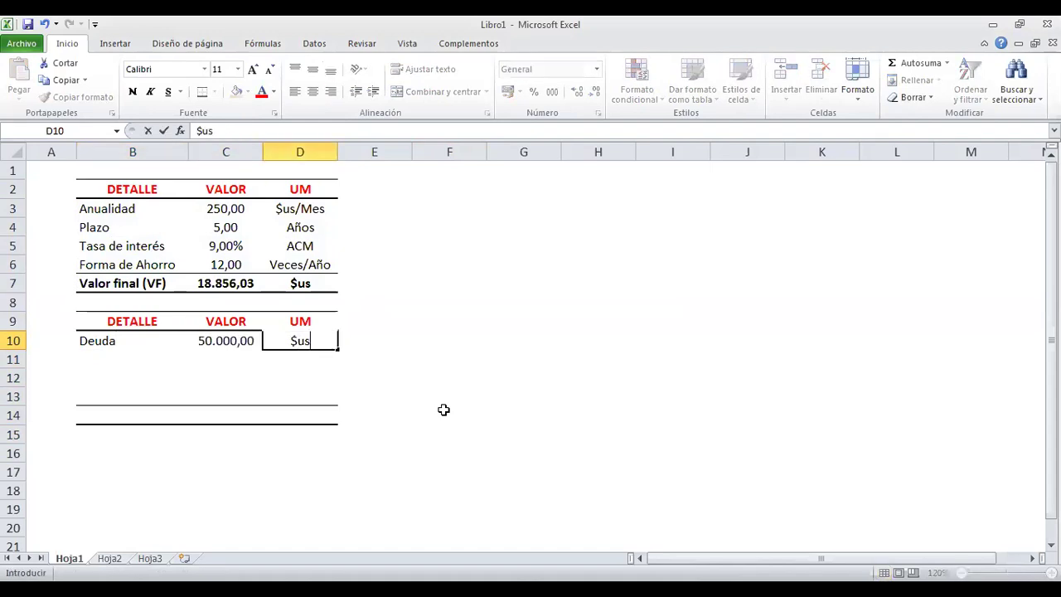
pyautogui.press('Return')
# - Fill row 11 with the detail Plazo, the value 5 and the unit Años
pyautogui.press('Left')
pyautogui.press('Left')
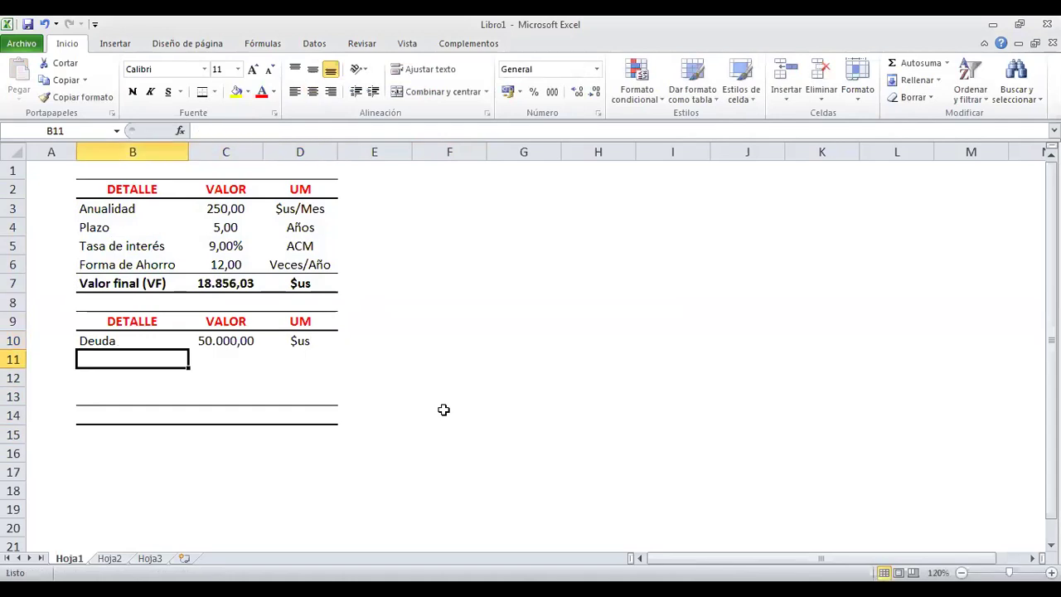
pyautogui.write('Plazo')
pyautogui.press('Right')
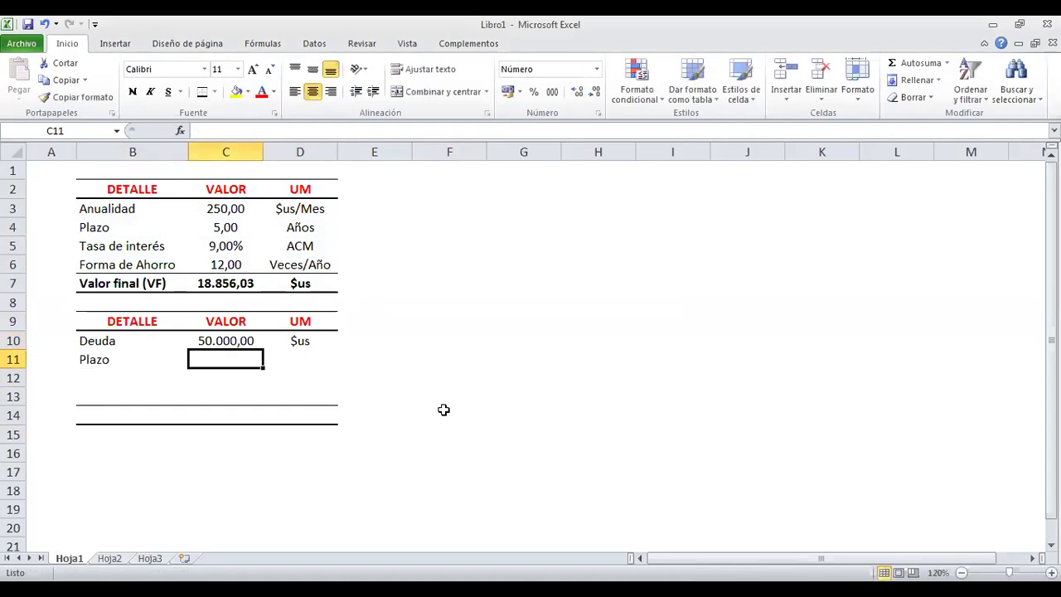
pyautogui.write('5')
pyautogui.press('Tab')
pyautogui.write('Años')
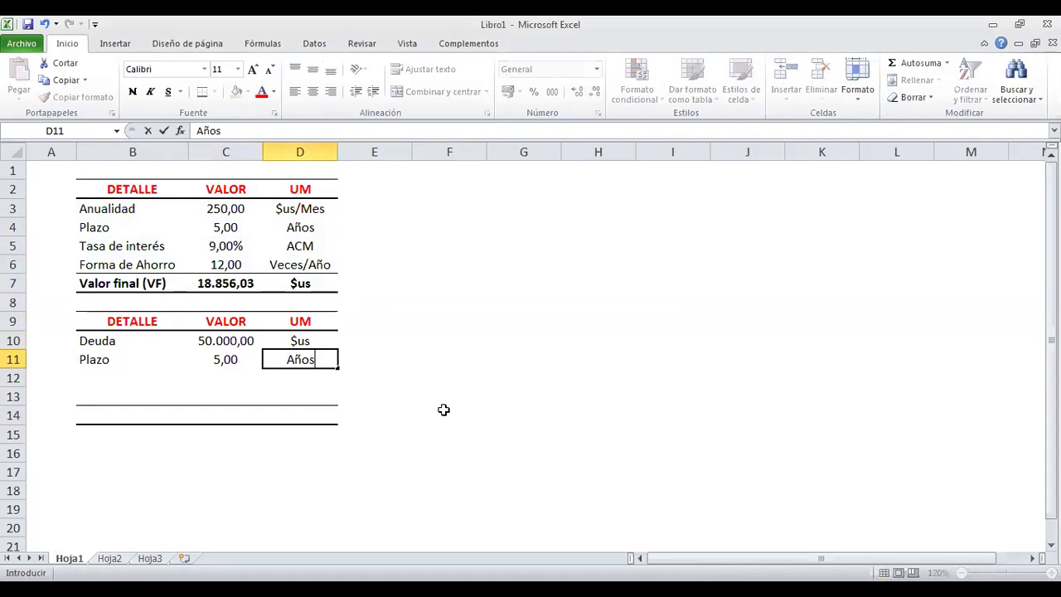
pyautogui.press('Return')
# - Fill row 12 with the detail Tasa de interés, the value 95% and the unit ACM
pyautogui.press('Left')
pyautogui.write('Tasa')
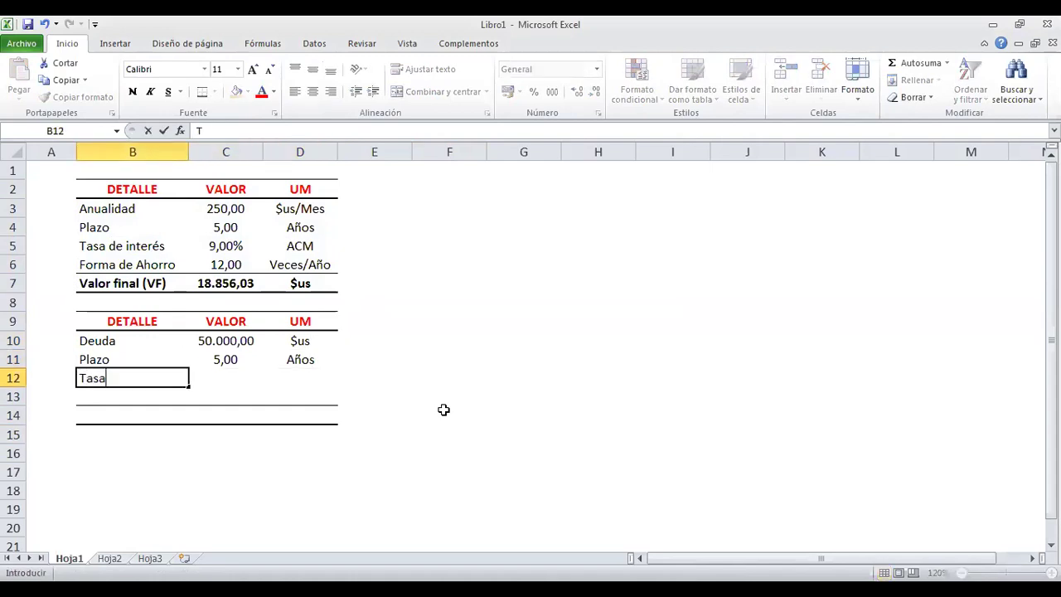
pyautogui.write(' de interés')
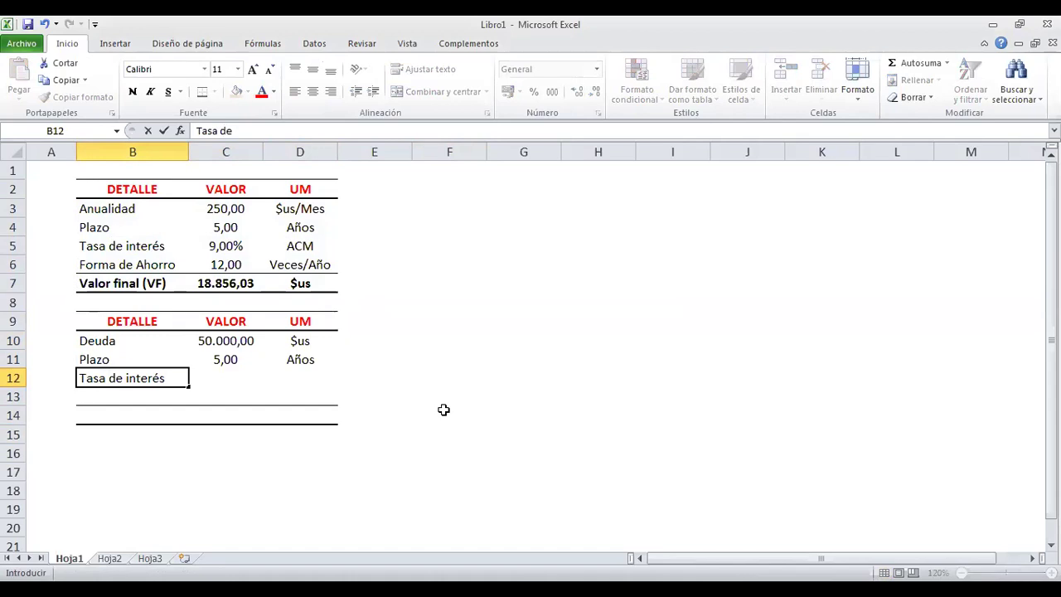
pyautogui.press('Tab')
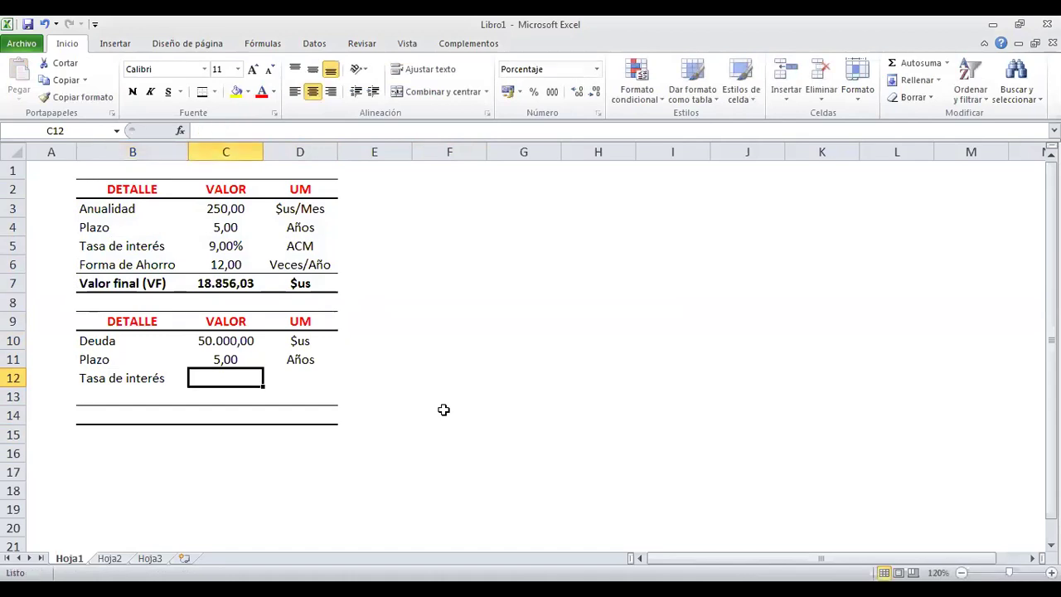
pyautogui.write('95')
pyautogui.press('Tab')
pyautogui.write('ACM')
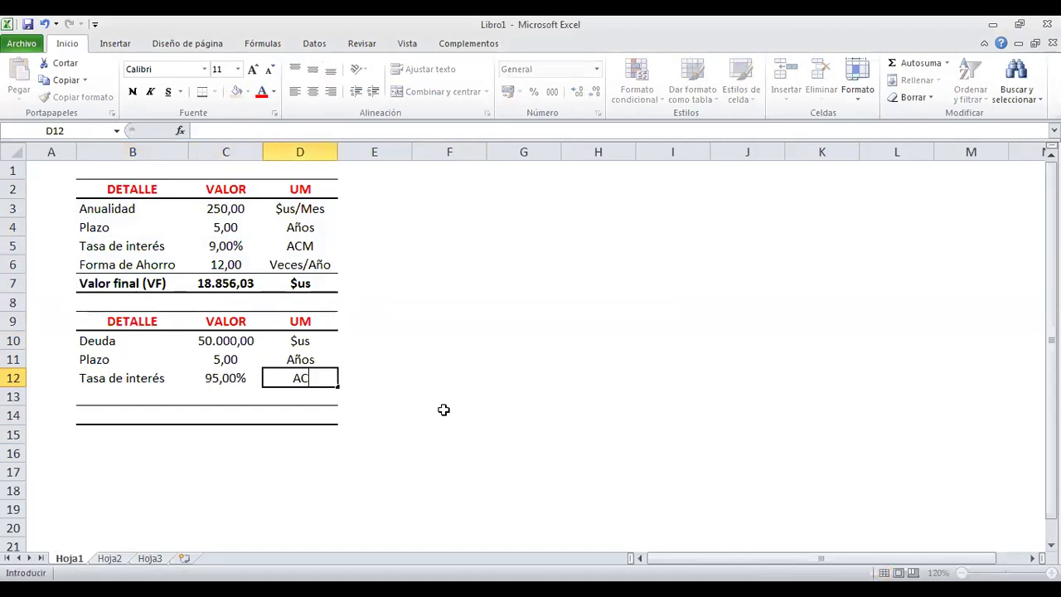
# - Fill row 13 of the debt table with the label Forma pago, the value 12 and the unit Veces/Año
pyautogui.press('Down')
pyautogui.press('Left')
pyautogui.press('Left')
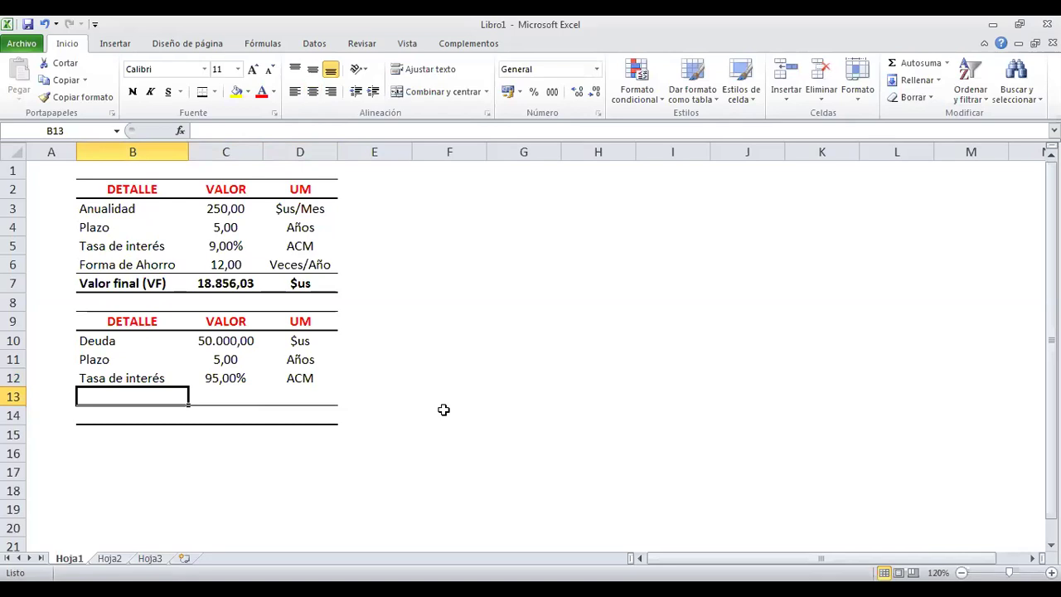
pyautogui.write('Forma pago')
pyautogui.press('Tab')
pyautogui.write('12')
pyautogui.press('Tab')
pyautogui.write('Veces/Año')
pyautogui.press('Return')
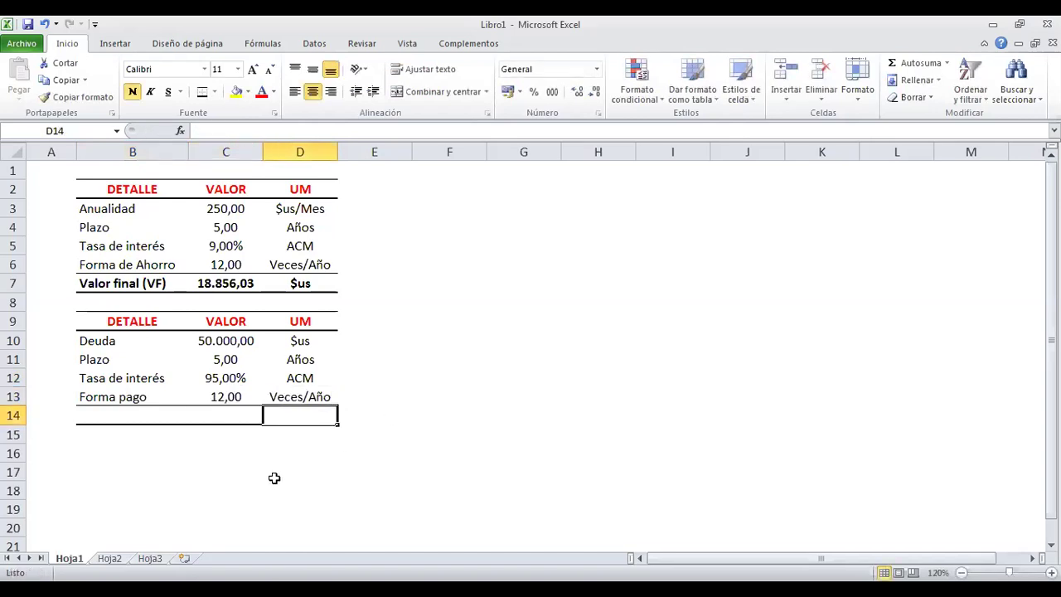
# - Label the result row of the debt table in B14 as Cuota (Pago)
pyautogui.click(117, 415)
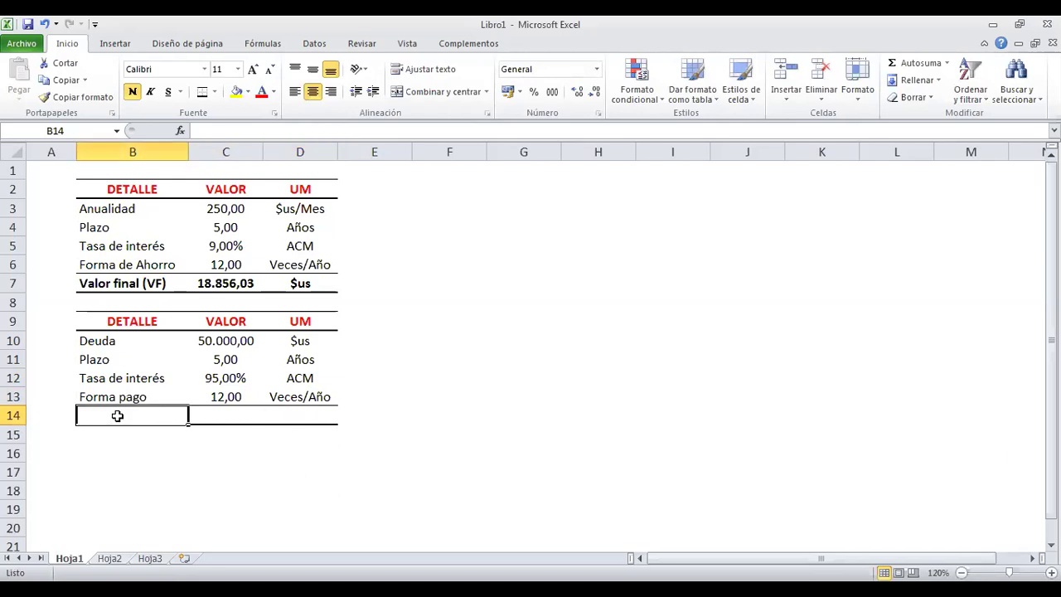
pyautogui.write('Cuot')
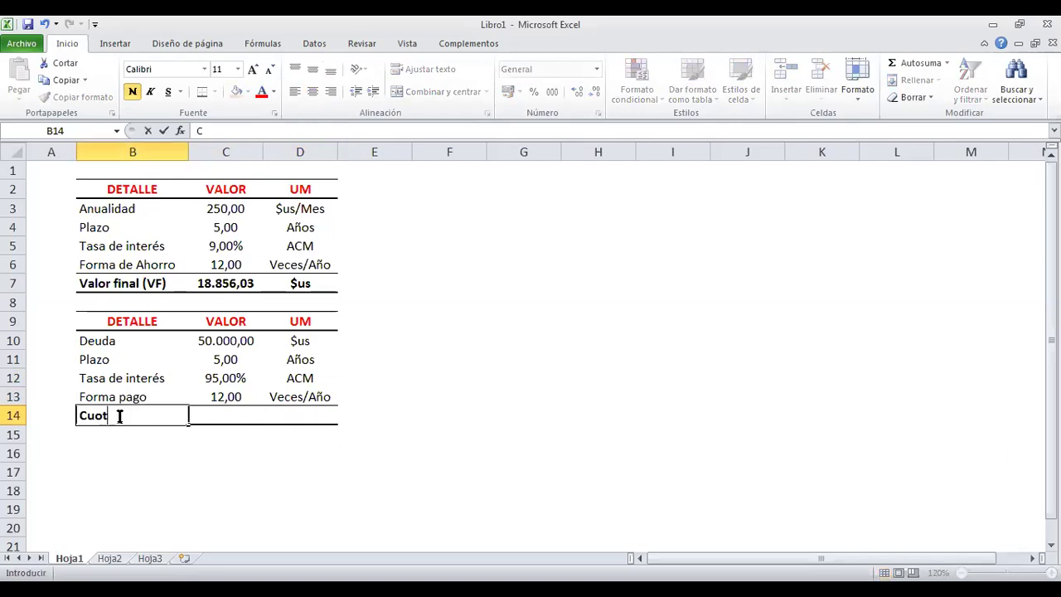
pyautogui.write('a (pAGO)')
pyautogui.press('Tab')
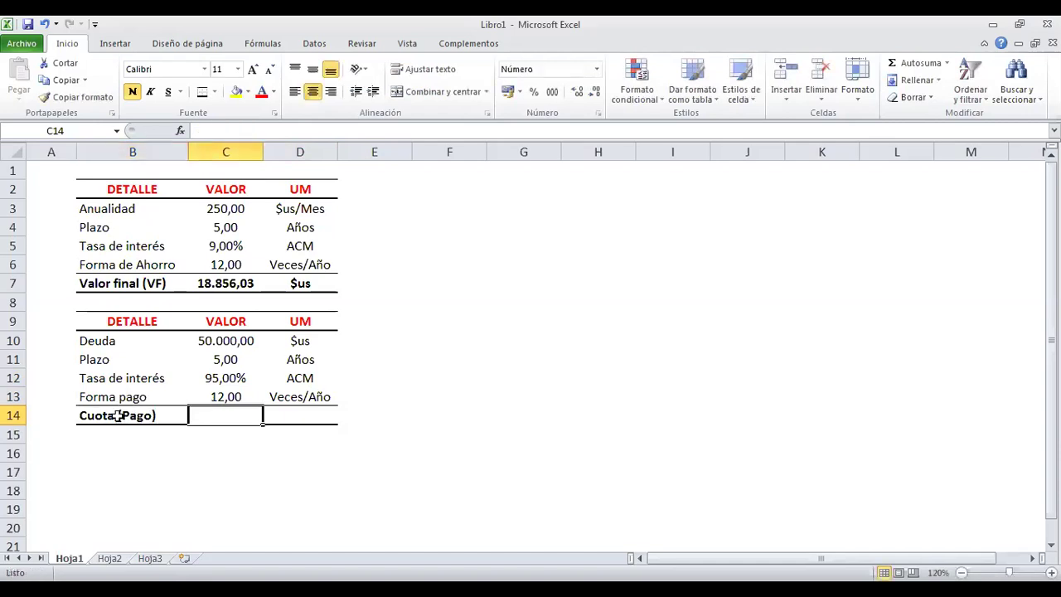
pyautogui.write('=')
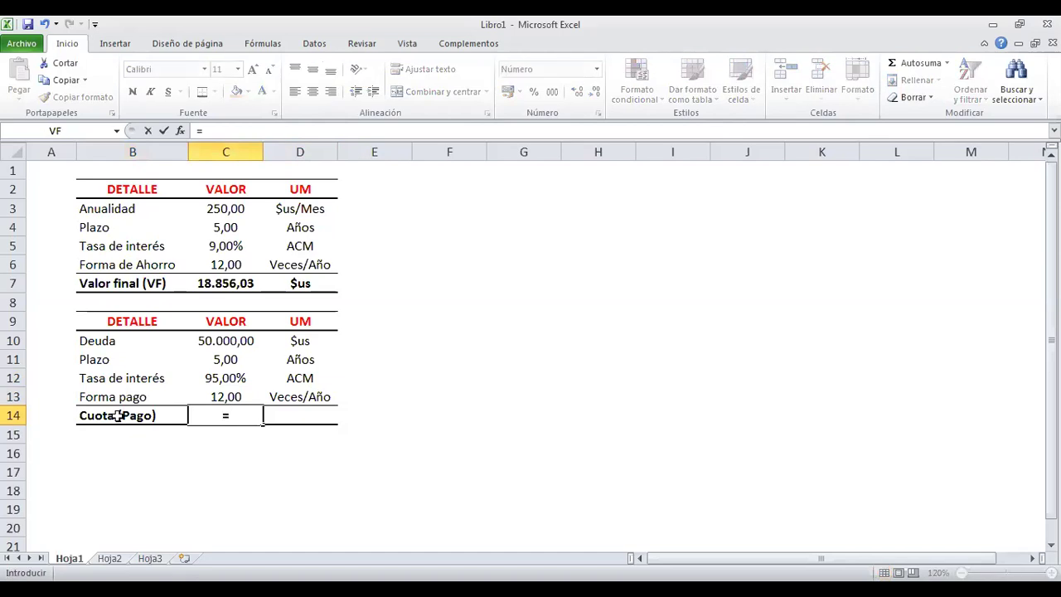
pyautogui.write('pago')
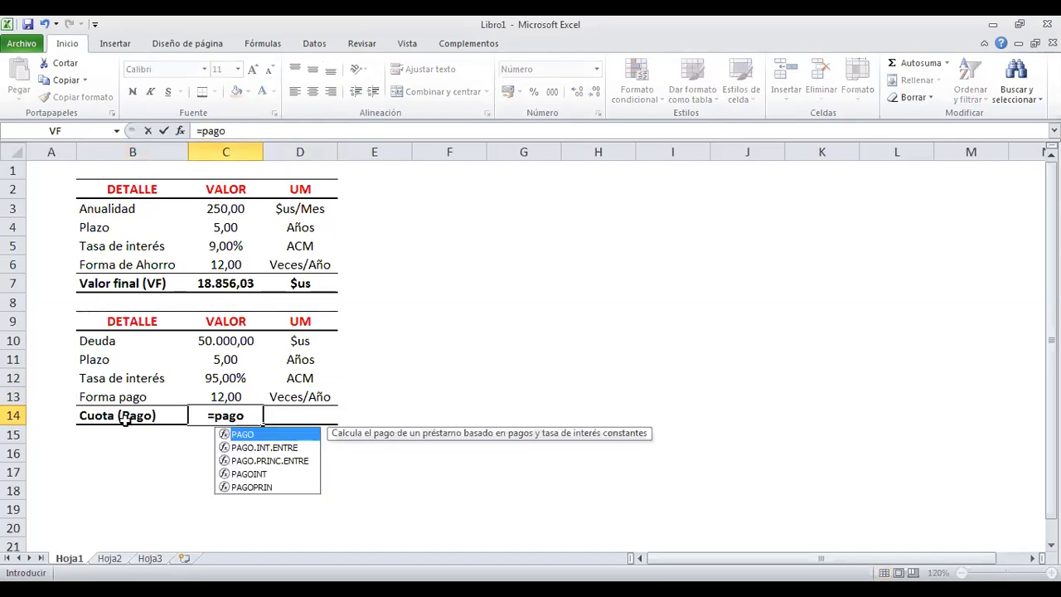
pyautogui.doubleClick(249, 435)
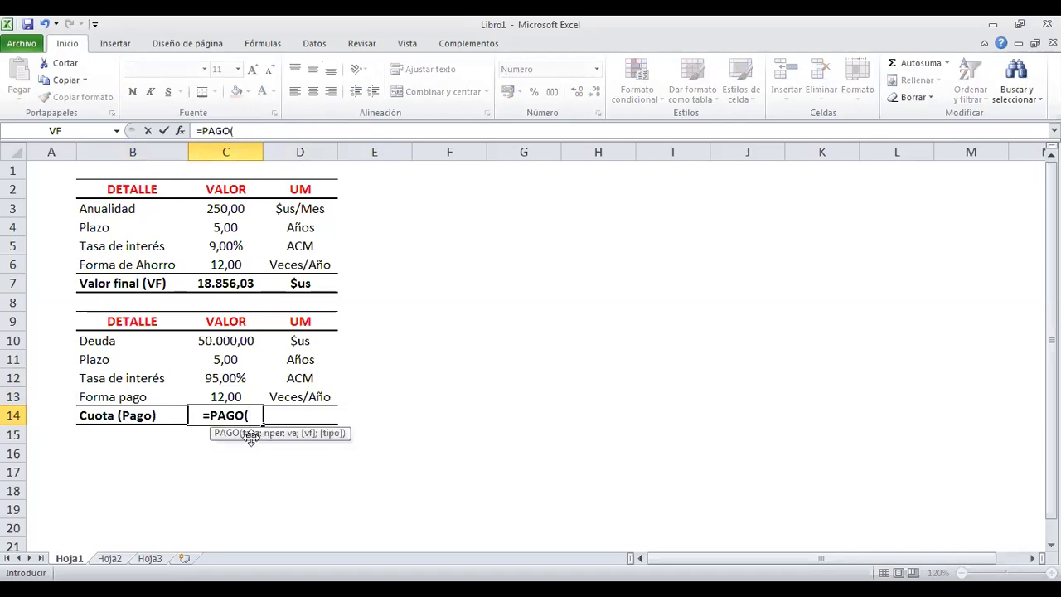
# - Correct the debt table's Tasa de interés in C12 to 9%
pyautogui.click(234, 379)
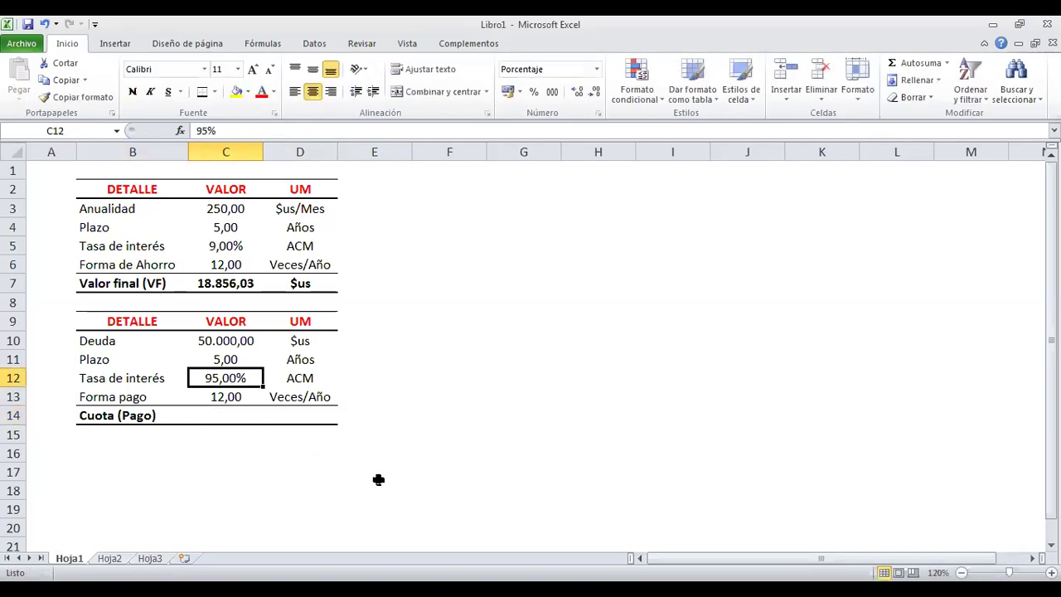
pyautogui.write('9')
pyautogui.press('Return')
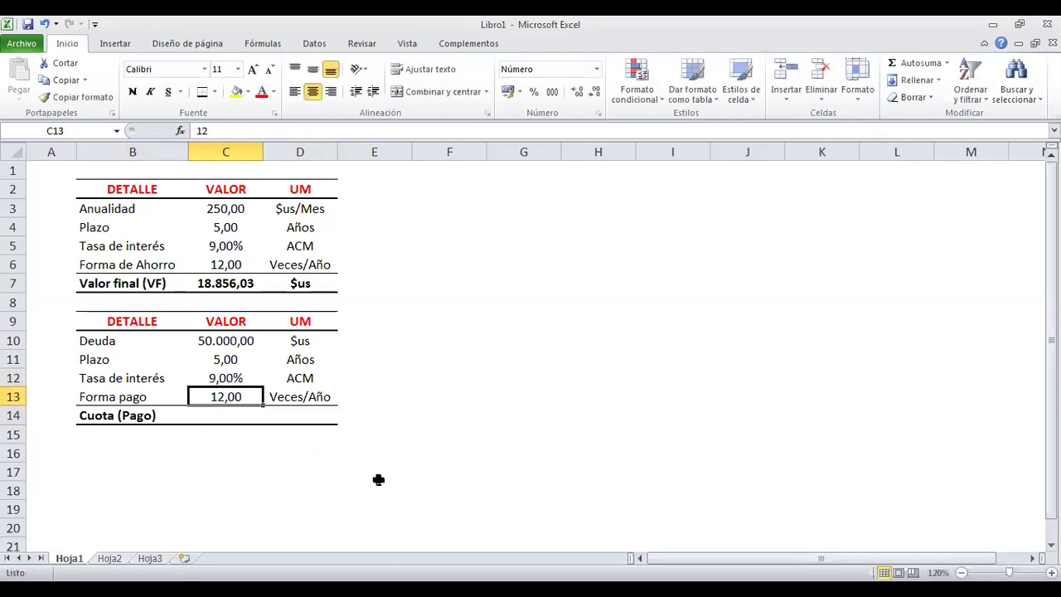
# - Start a PAGO formula in C14 with C12/C13 as the periodic rate
pyautogui.click(225, 417)
pyautogui.write('=')
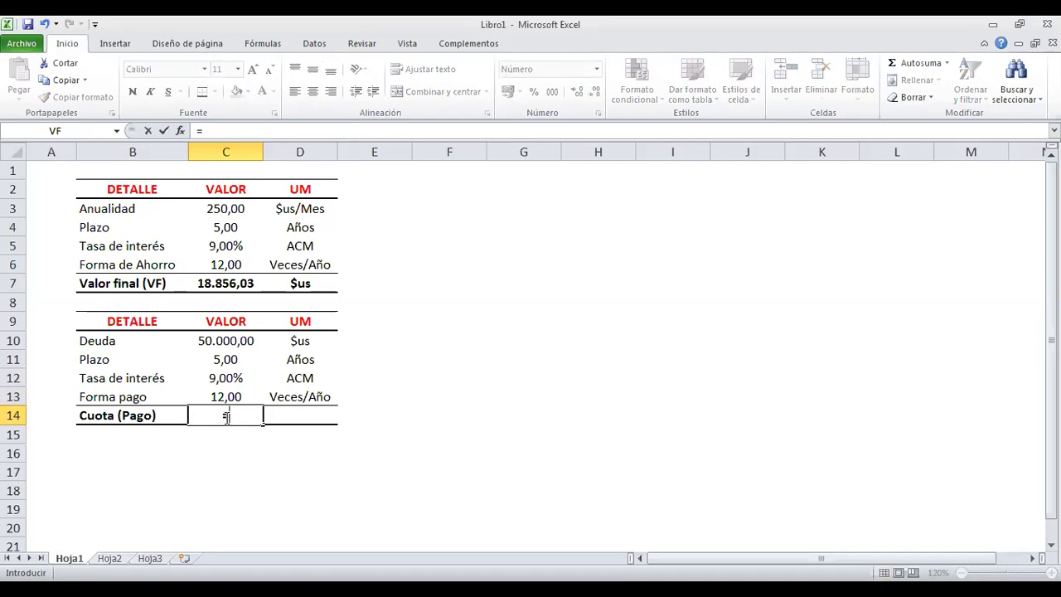
pyautogui.write('pa')
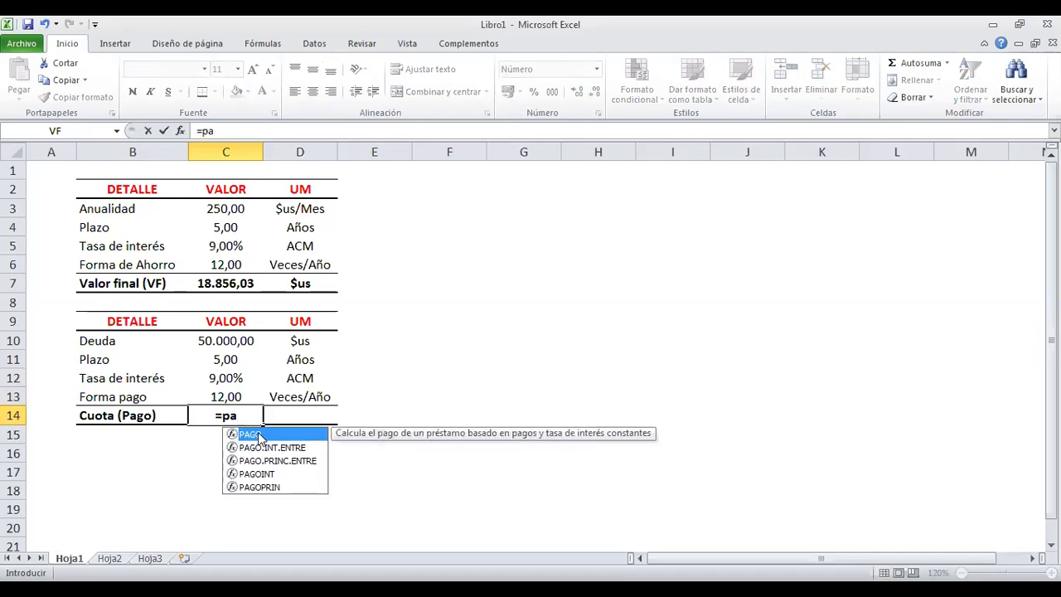
pyautogui.doubleClick(259, 435)
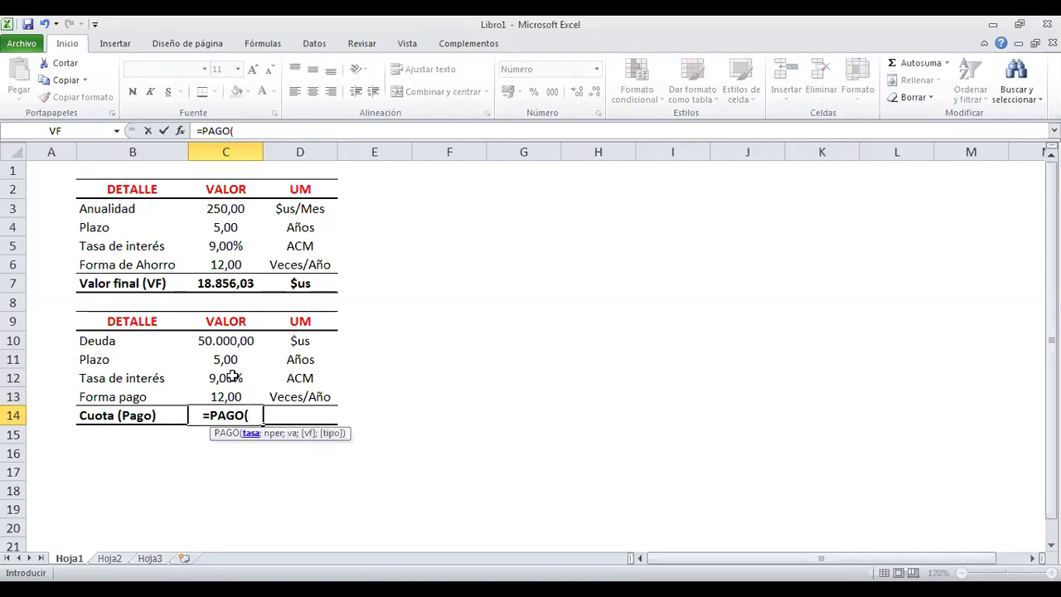
pyautogui.click(232, 378)
pyautogui.write('/')
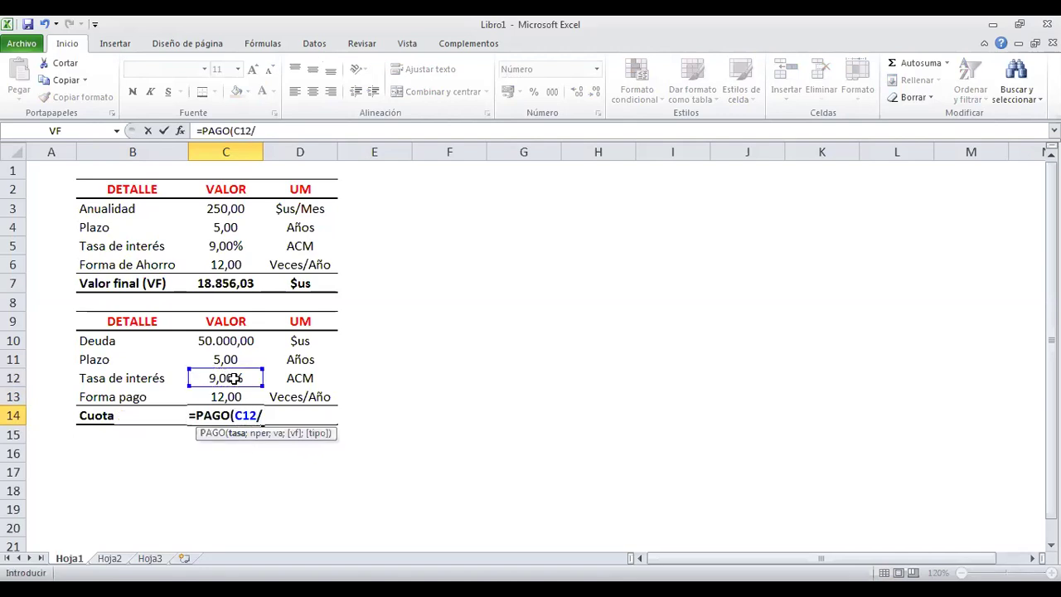
pyautogui.click(226, 396)
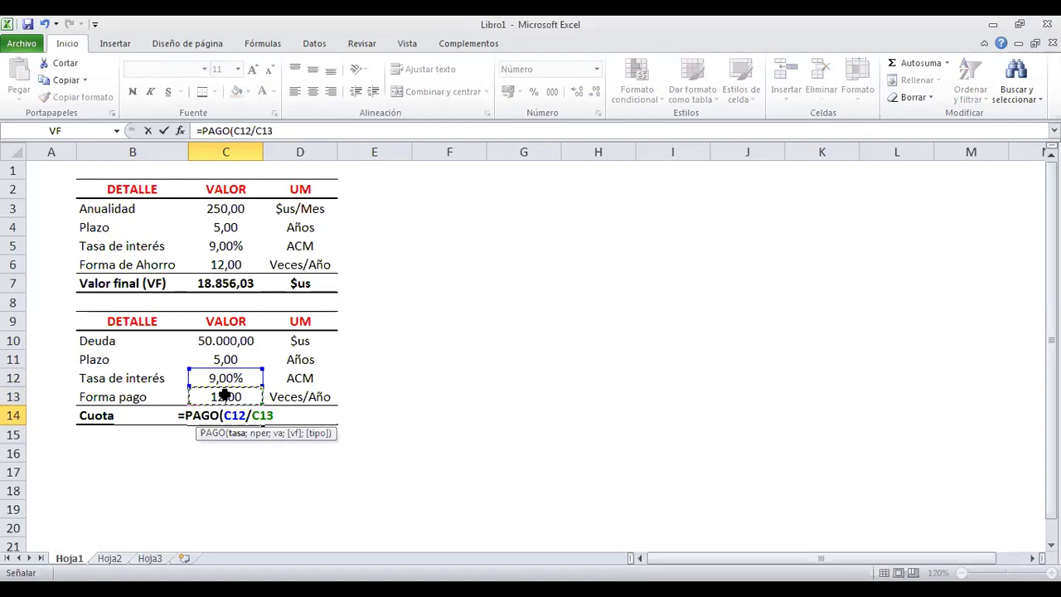
# - Complete the PAGO formula with C11*C13 as the number of periods and -C10 as the present value
pyautogui.write(';')
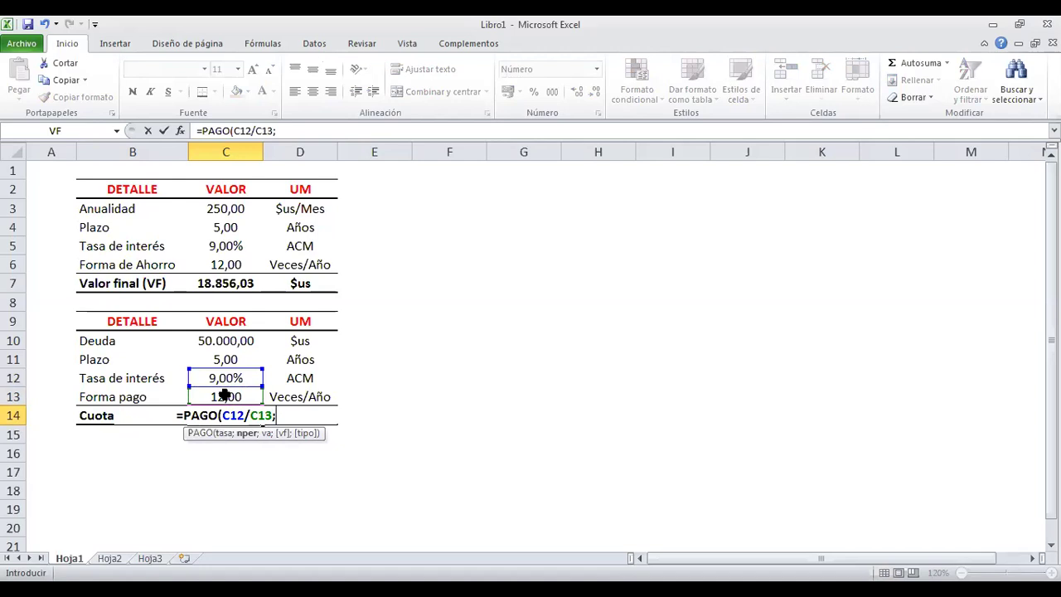
pyautogui.click(240, 356)
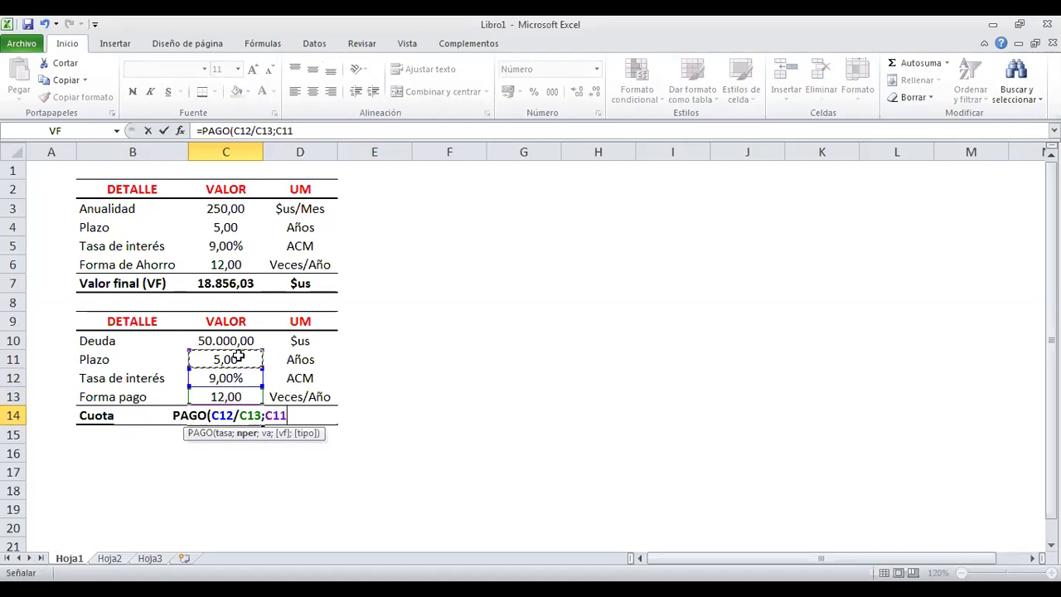
pyautogui.write('*')
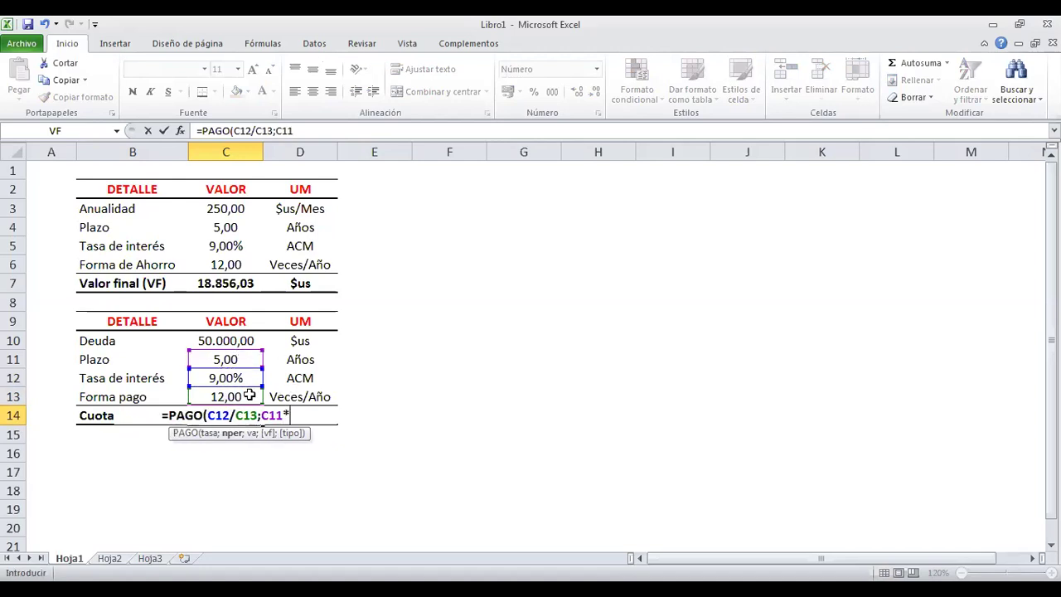
pyautogui.click(237, 396)
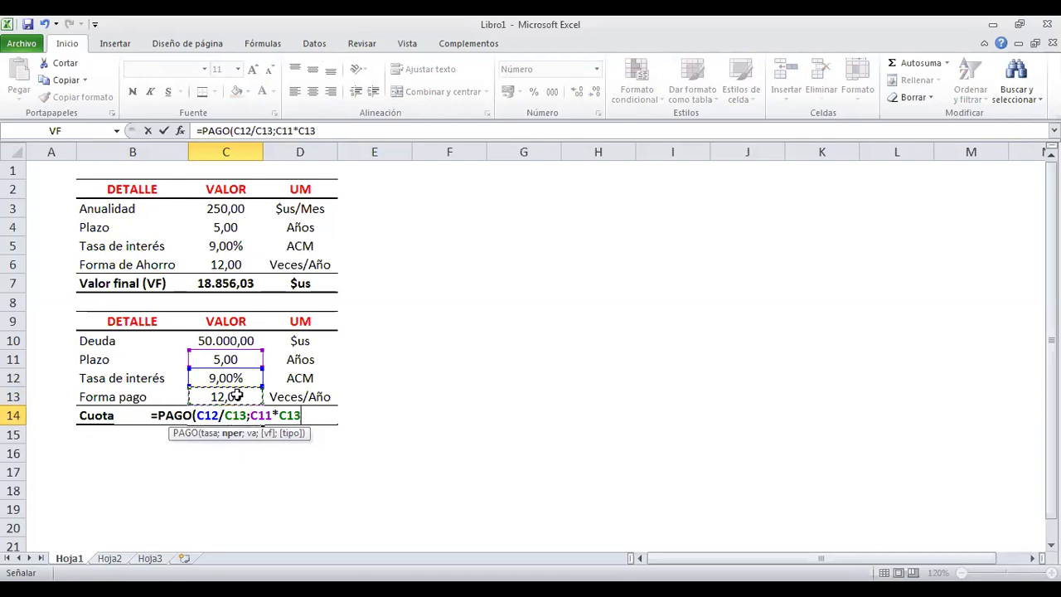
pyautogui.write(';')
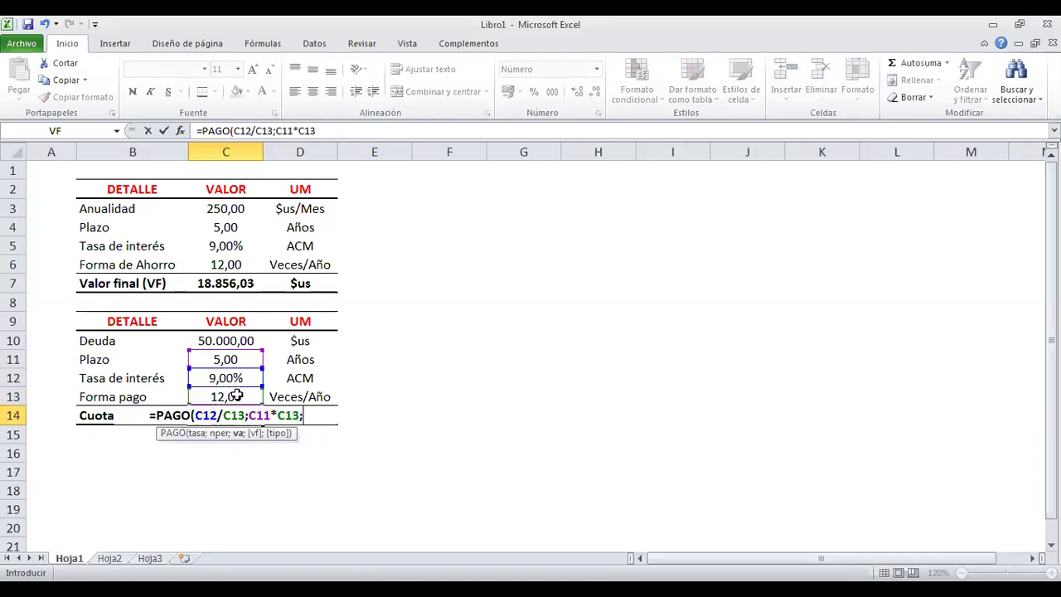
pyautogui.write('-')
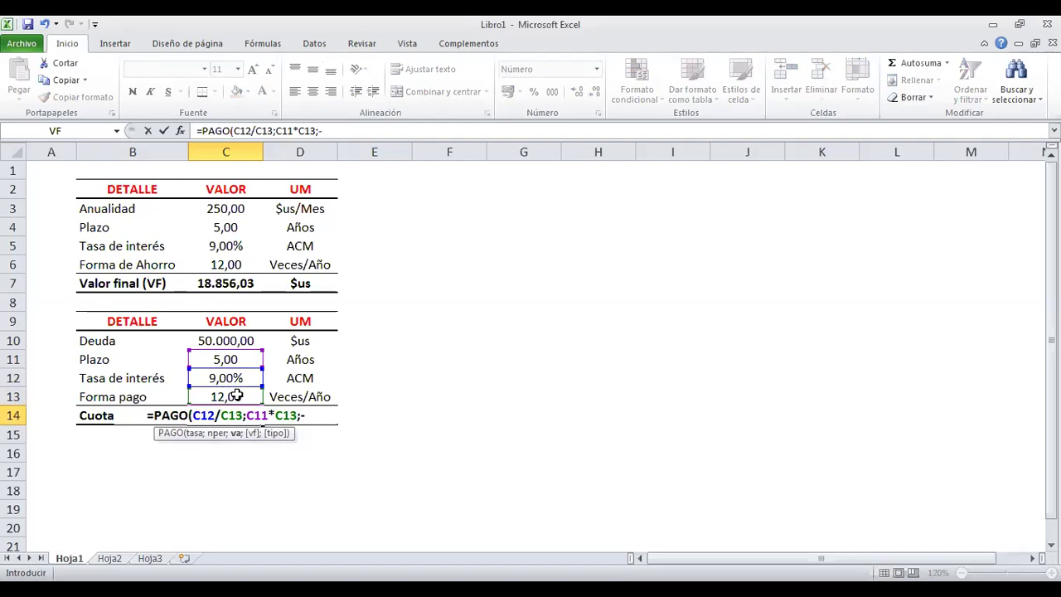
pyautogui.click(192, 337)
pyautogui.write(')')
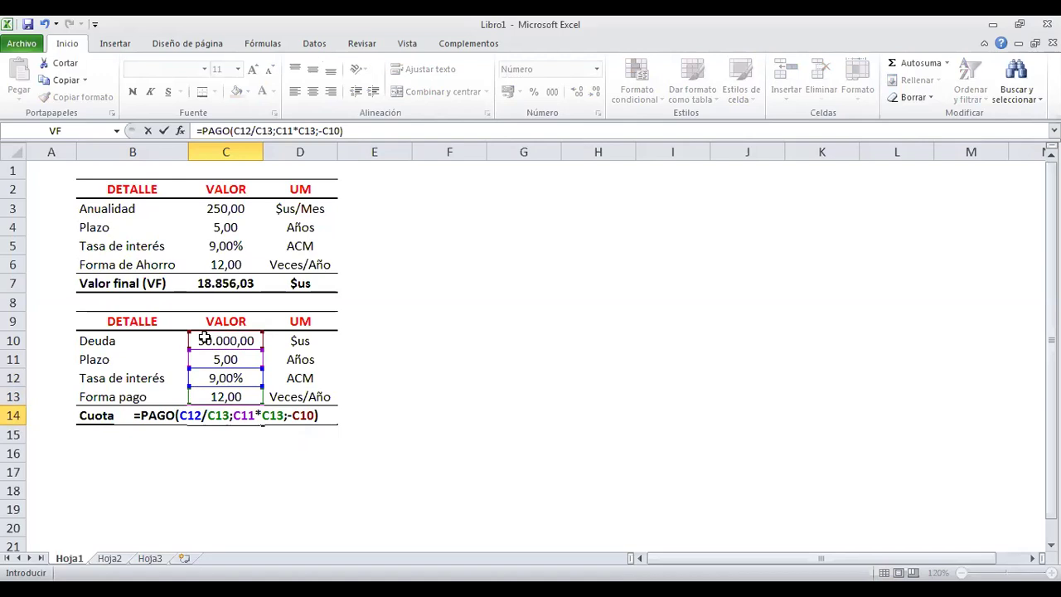
pyautogui.press('Return')
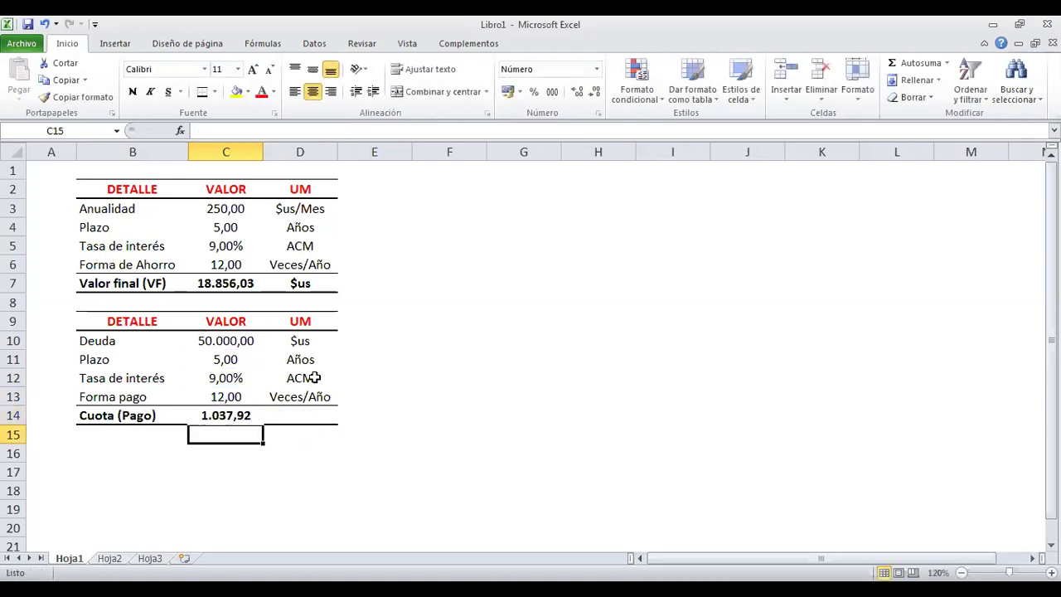
# - Enter $us/Mes as the unit of the Cuota (Pago) row in D14, and reselect the payment value in C14
pyautogui.click(234, 411)
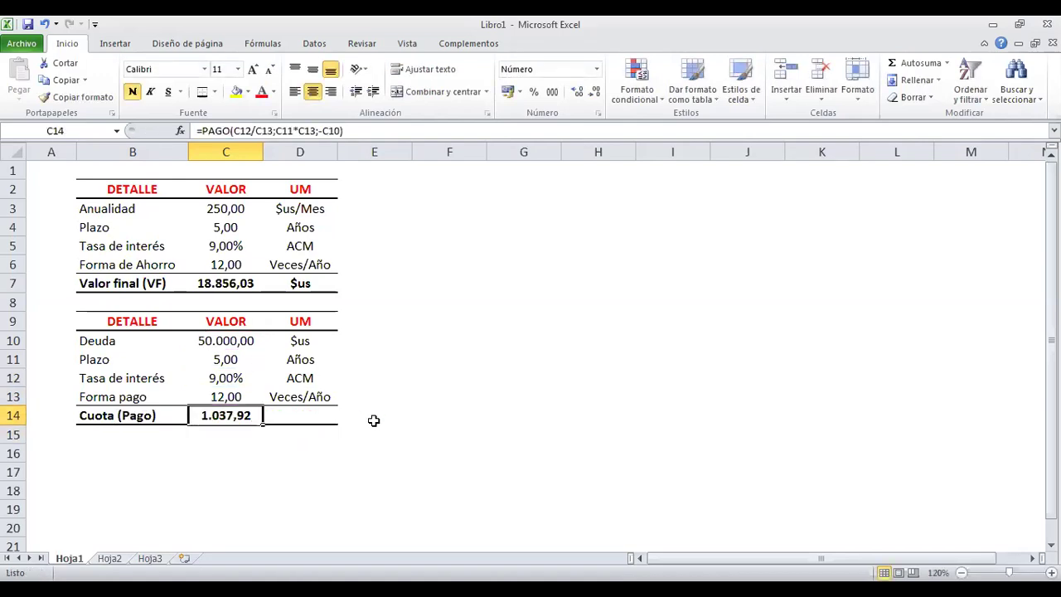
pyautogui.click(306, 417)
pyautogui.write('$u')
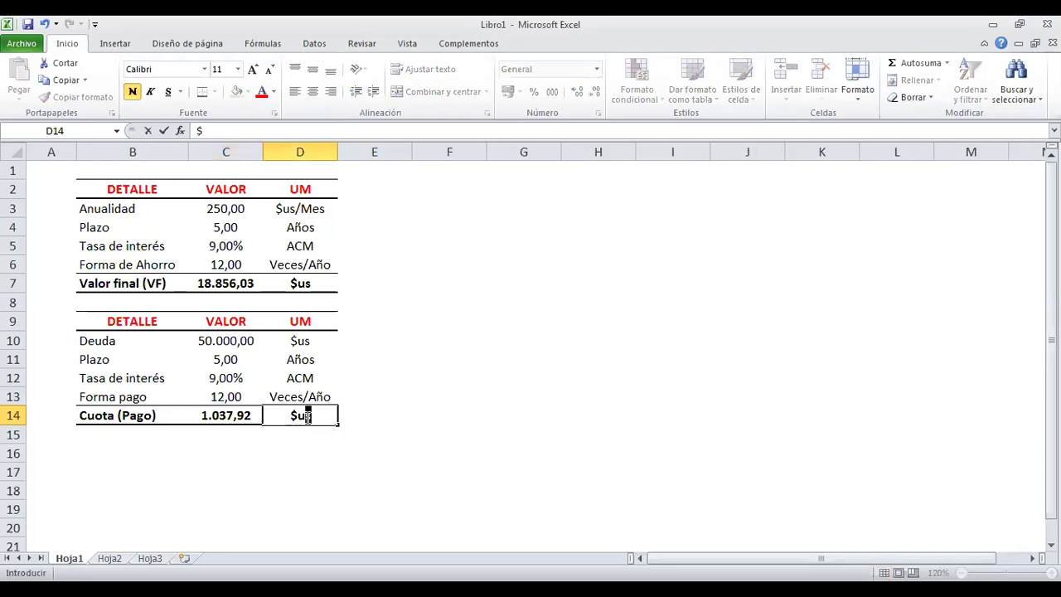
pyautogui.write('s/Mes')
pyautogui.press('Return')
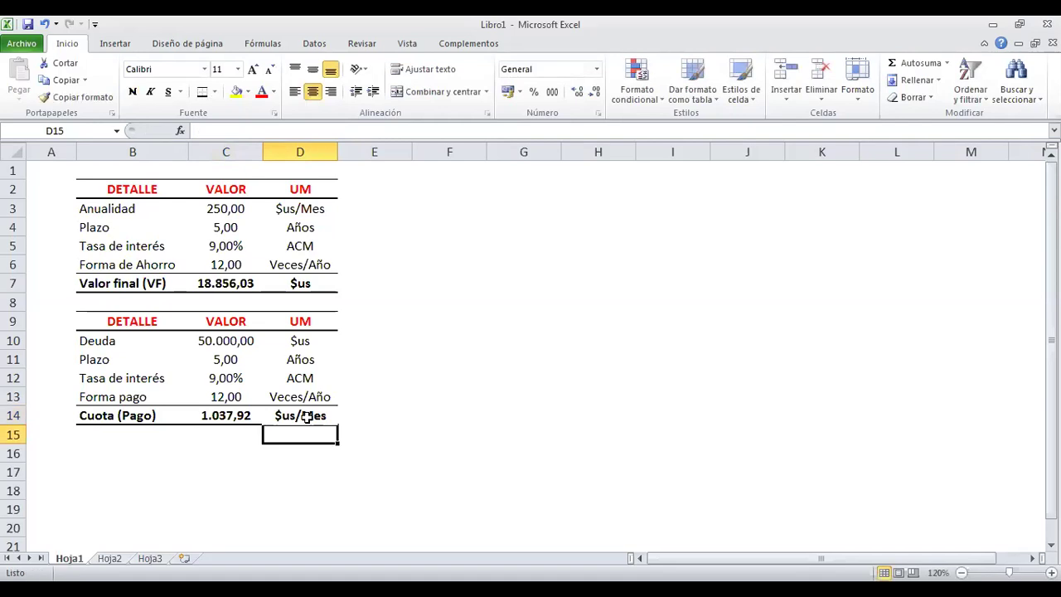
pyautogui.click(220, 415)
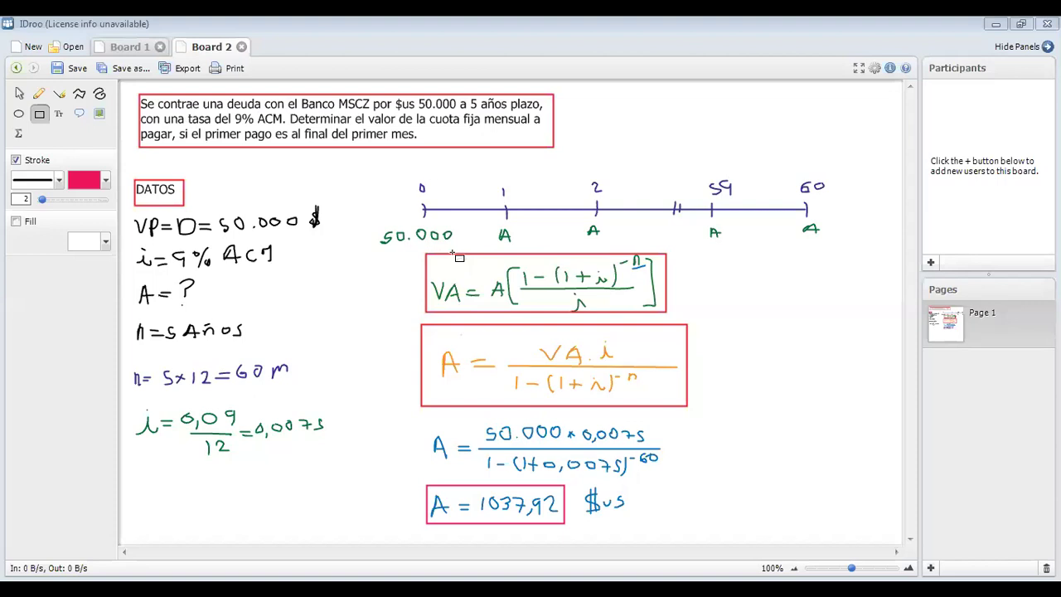
# - Switch to the IDroo board, draw a rectangle around the VA formula and undo it
pyautogui.moveTo(430, 254); pyautogui.dragTo(661, 316)
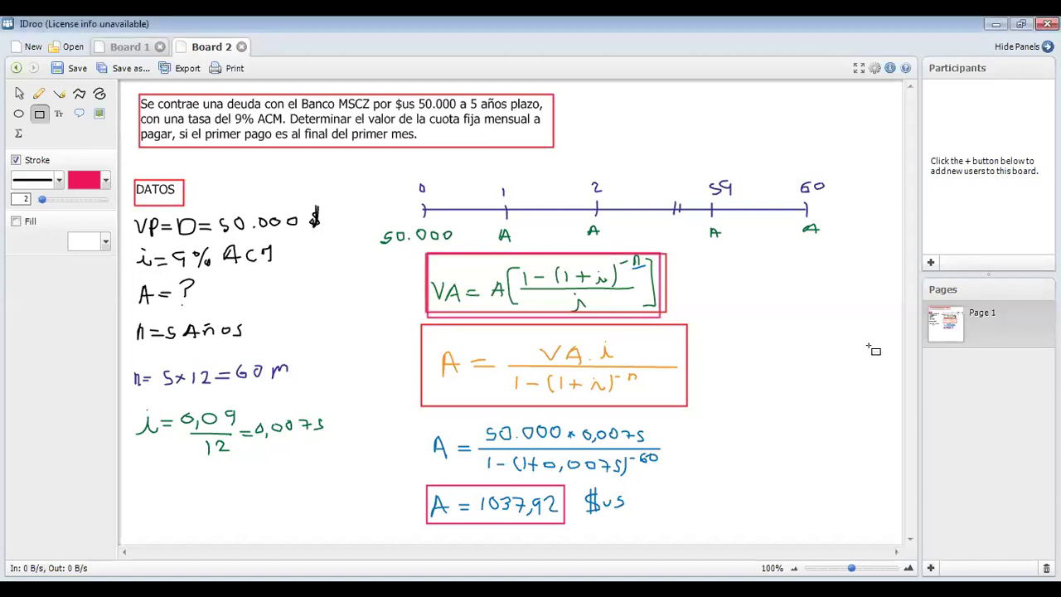
pyautogui.hotkey('ctrl', 'z')
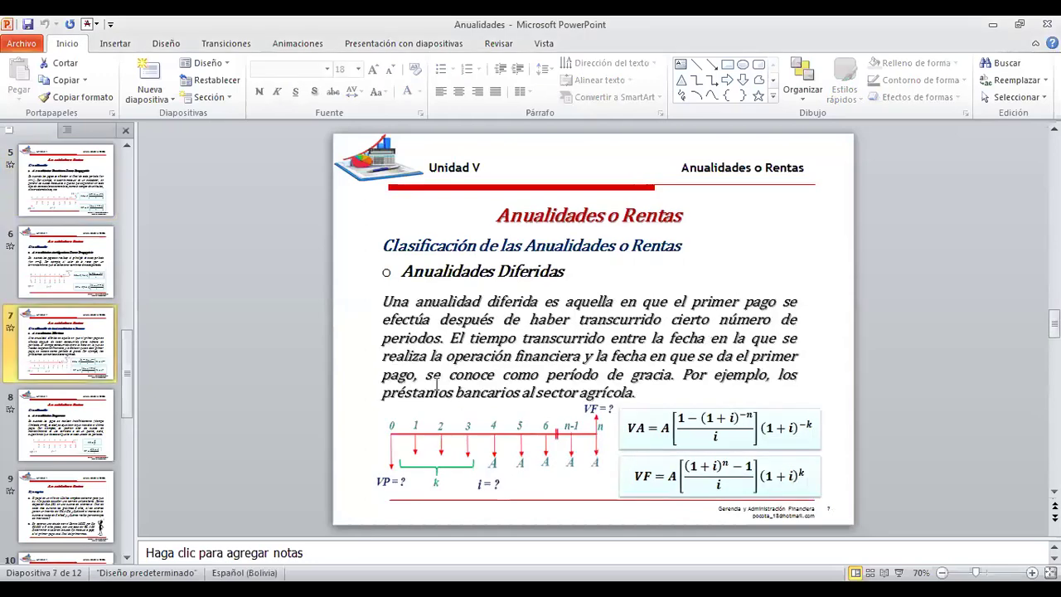
# - Switch to the Anualidades presentation in PowerPoint and start the slide show from slide 6, Anualidades Anticipadas o Renta Prepagable
pyautogui.scroll(1, 436, 385)
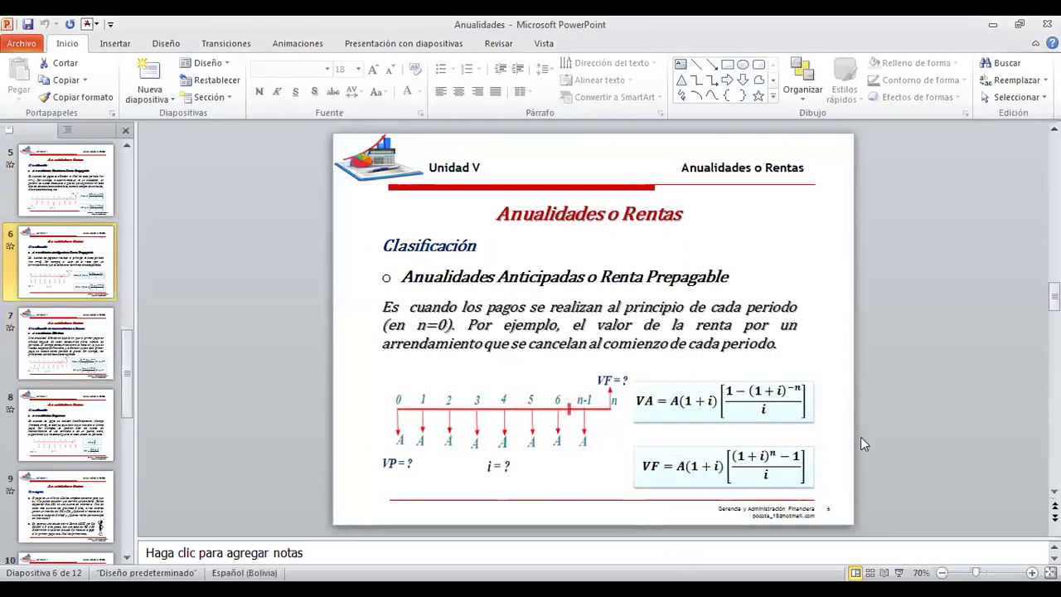
pyautogui.hotkey('shift', 'F5')
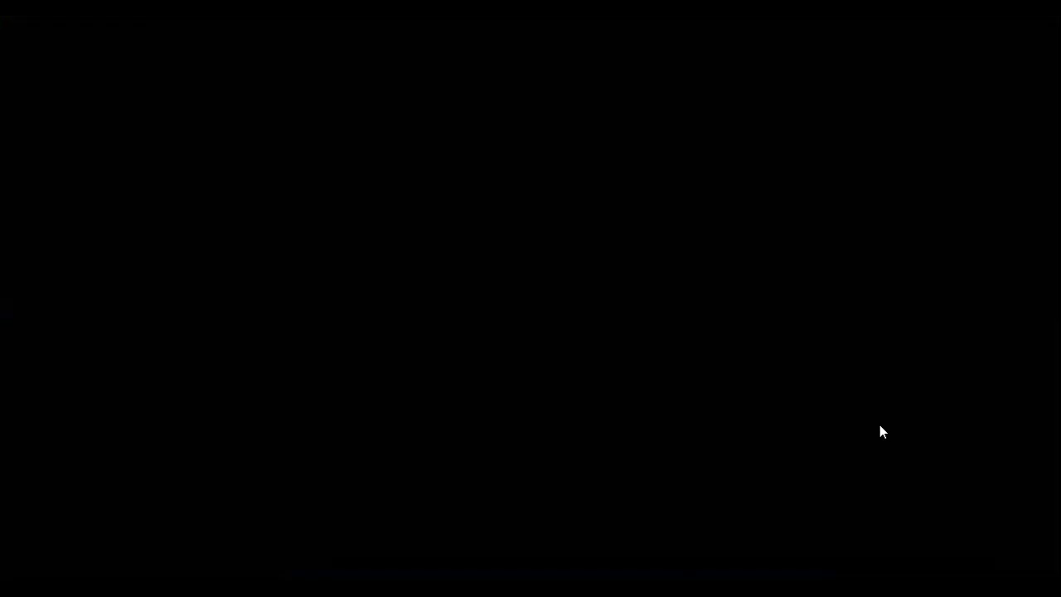
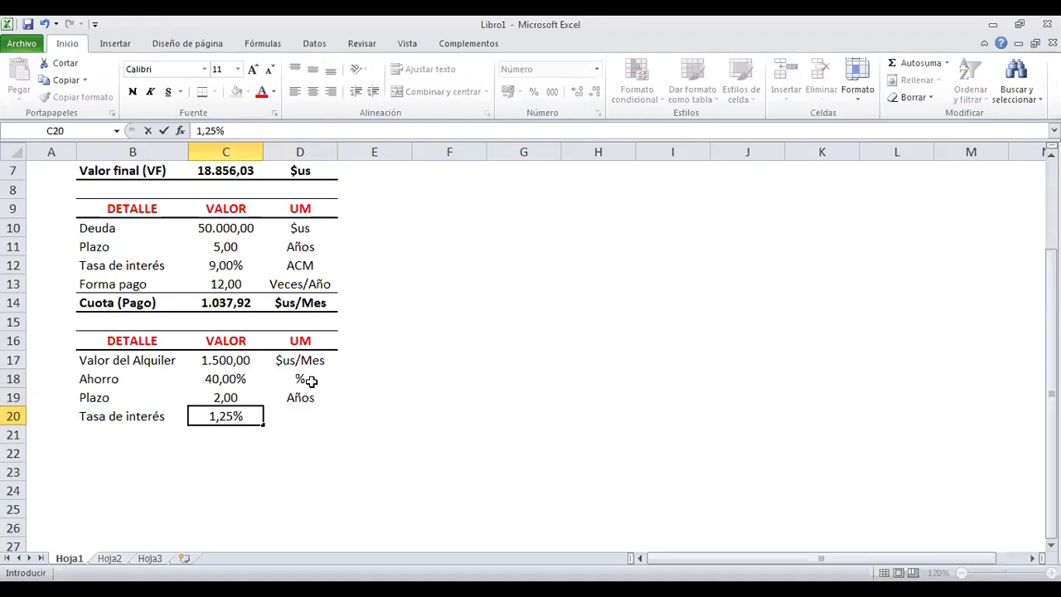
# - In the Excel workbook, format the Tasa de interés value in C20 as a percentage with two decimal places
pyautogui.click(229, 418)
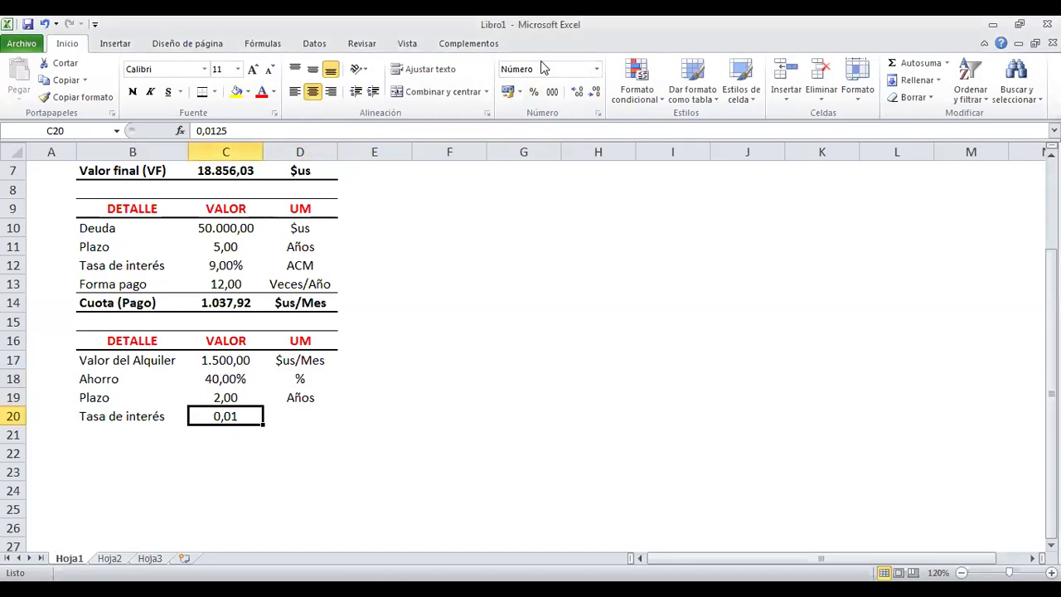
pyautogui.click(534, 92)
pyautogui.click(578, 91)
pyautogui.click(578, 91)
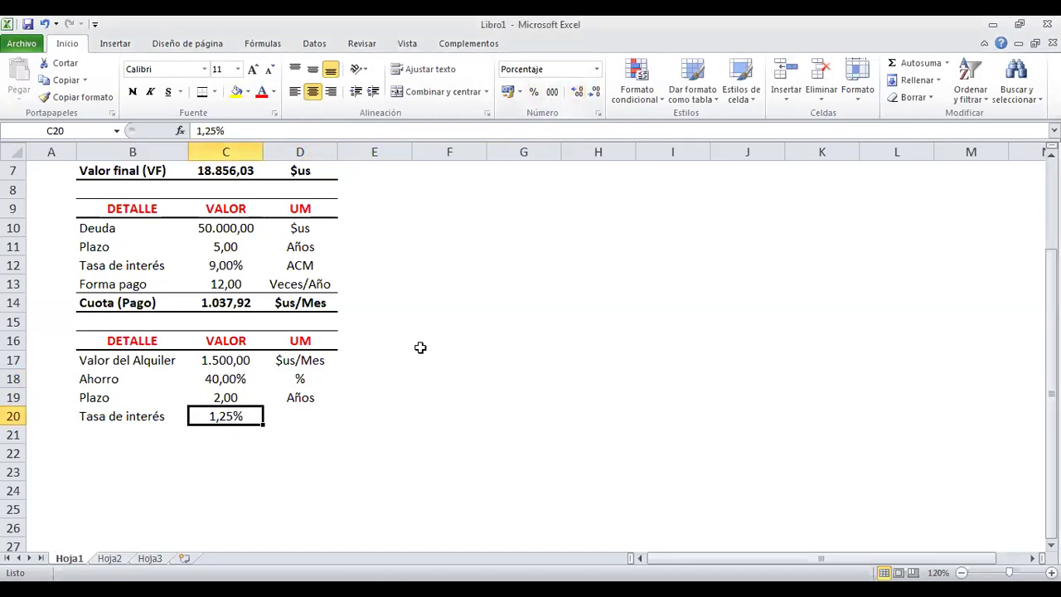
# - Enter Mensual as the unit of the Tasa de interés row in D20
pyautogui.click(304, 413)
pyautogui.write('M')
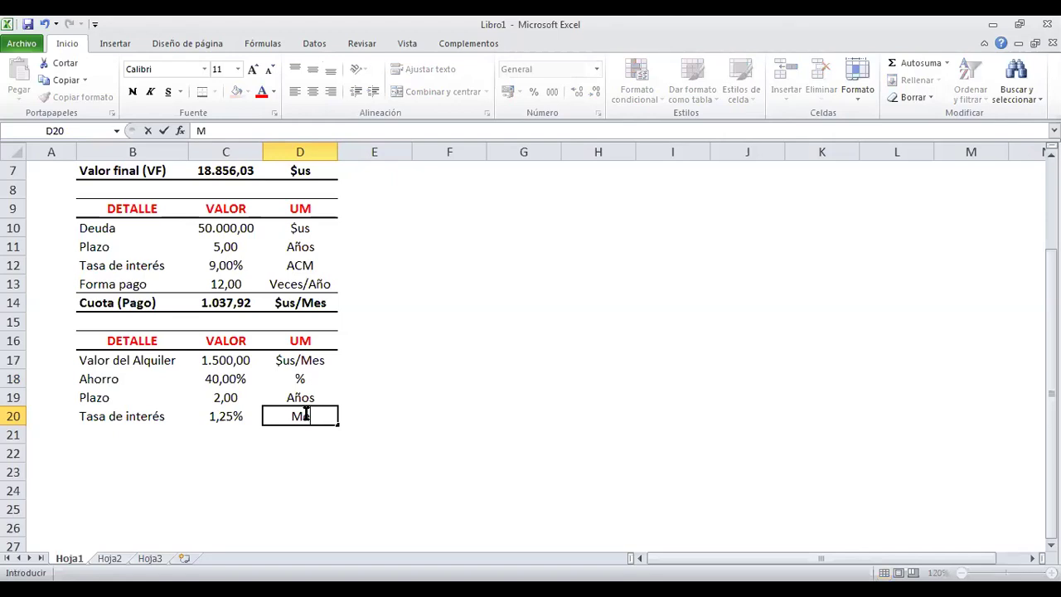
pyautogui.write('ensual')
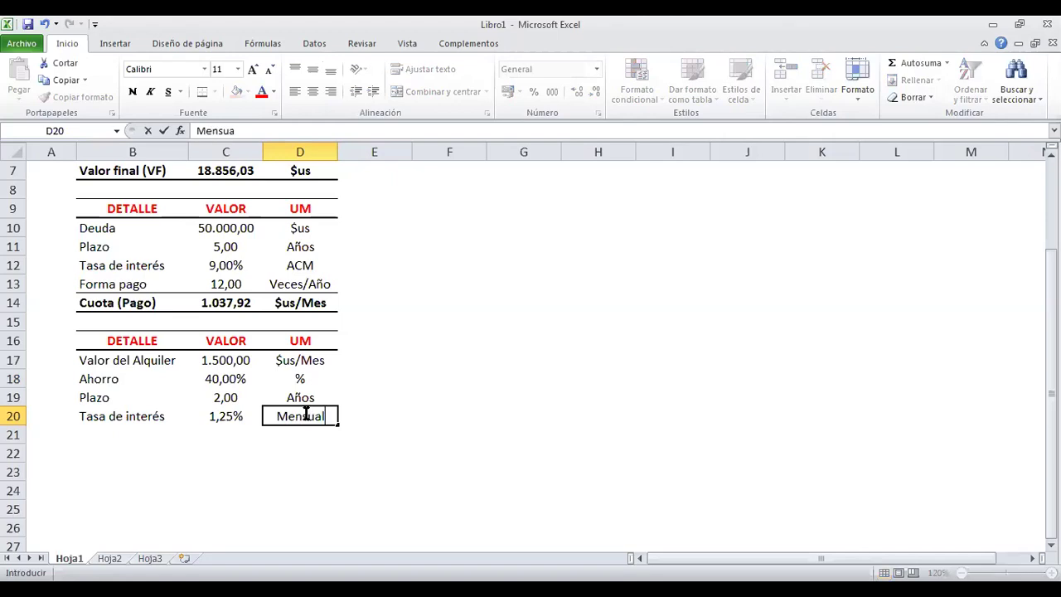
pyautogui.press('Return')
# - Add a Forma pago row in B21:D21 with the value 12 and the unit Veces/Año
pyautogui.press('Left')
pyautogui.press('Left')
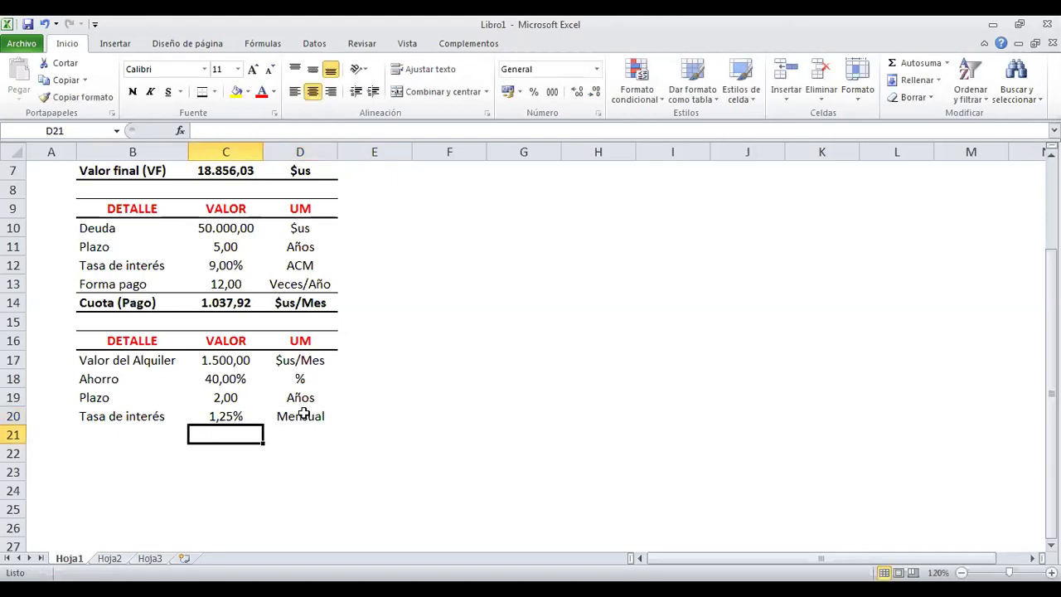
pyautogui.write('Fo')
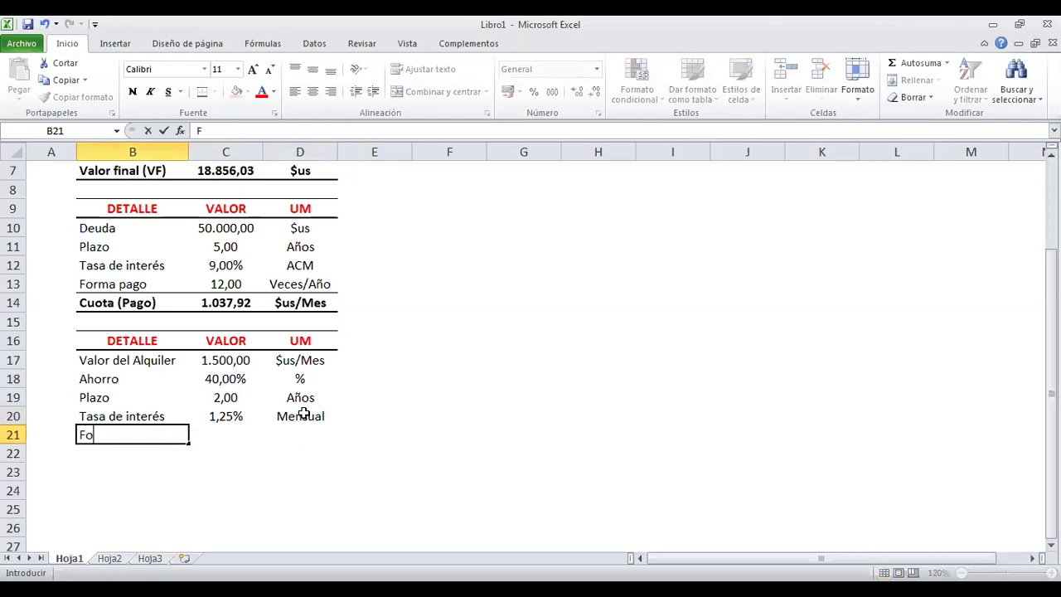
pyautogui.write('rma pago')
pyautogui.press('Tab')
pyautogui.write('12')
pyautogui.press('Tab')
pyautogui.write('v')
pyautogui.press('BackSpace')
pyautogui.write('Veces/Año')
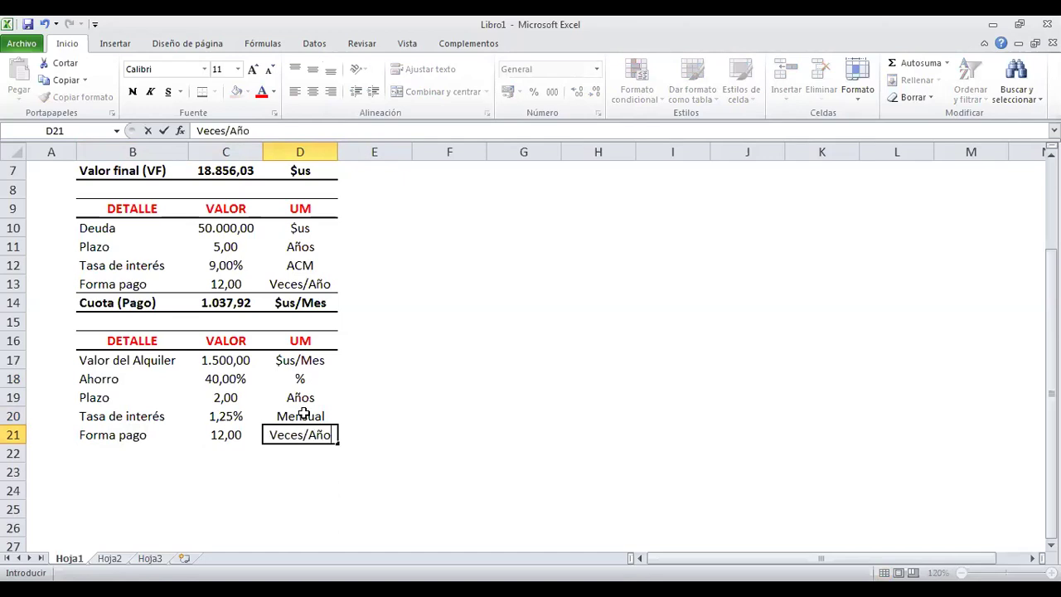
pyautogui.press('Return')
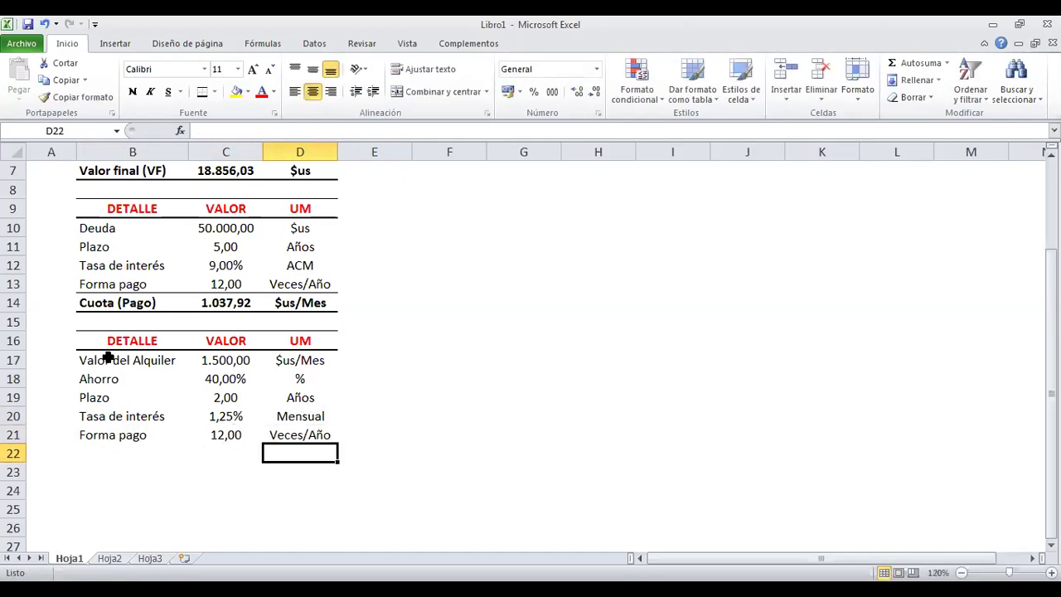
# - Apply the thin top and thick bottom border to B22:D22 and make the cells bold
pyautogui.moveTo(88, 453); pyautogui.dragTo(332, 456)
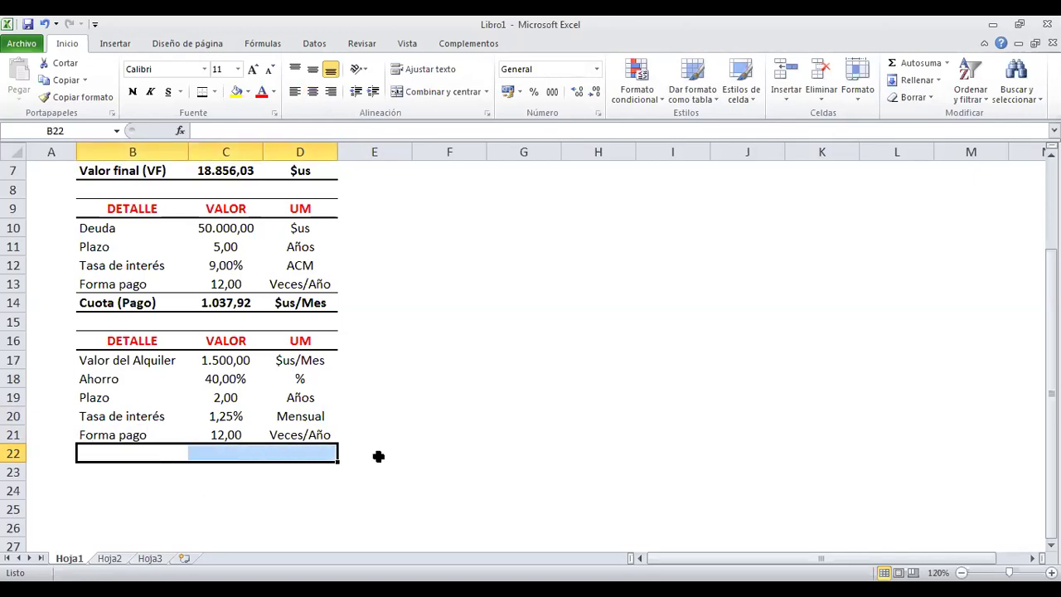
pyautogui.click(202, 91)
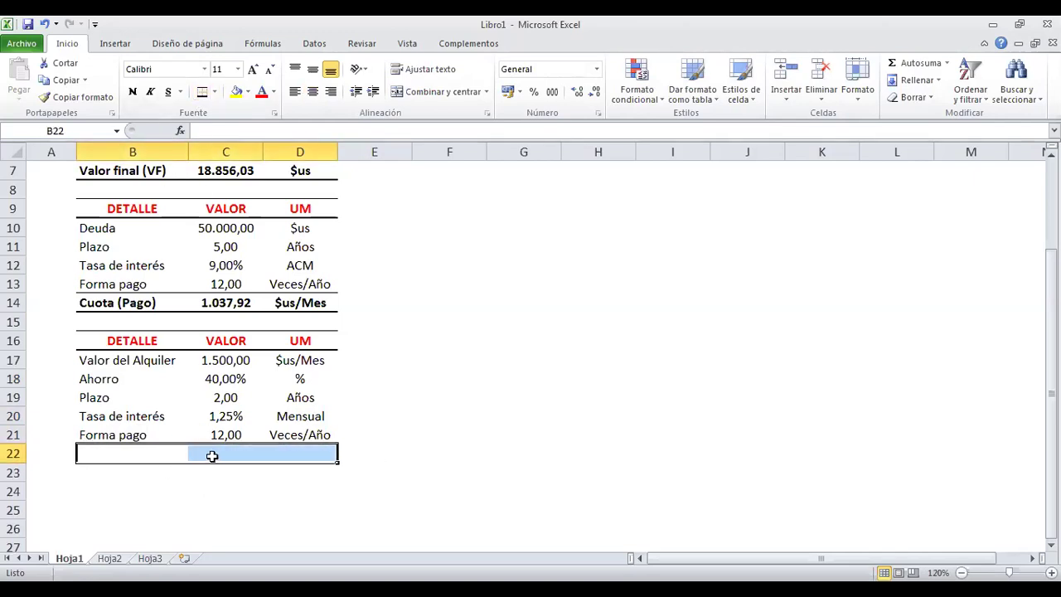
pyautogui.hotkey('ctrl', 'n')
# - Label the result row Ahorro total (VF) in B22
pyautogui.click(145, 457)
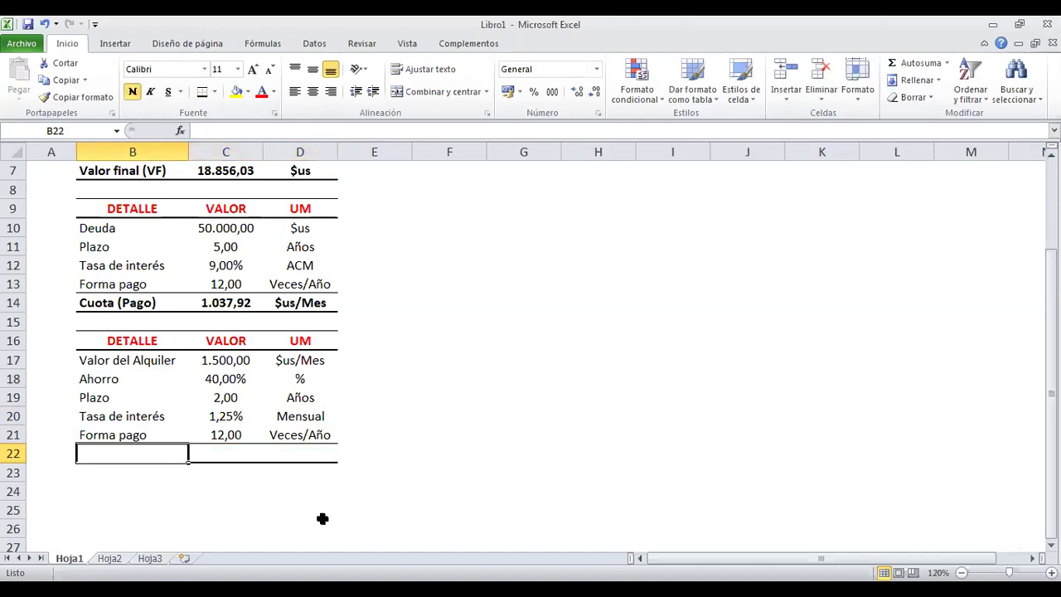
pyautogui.write('Val')
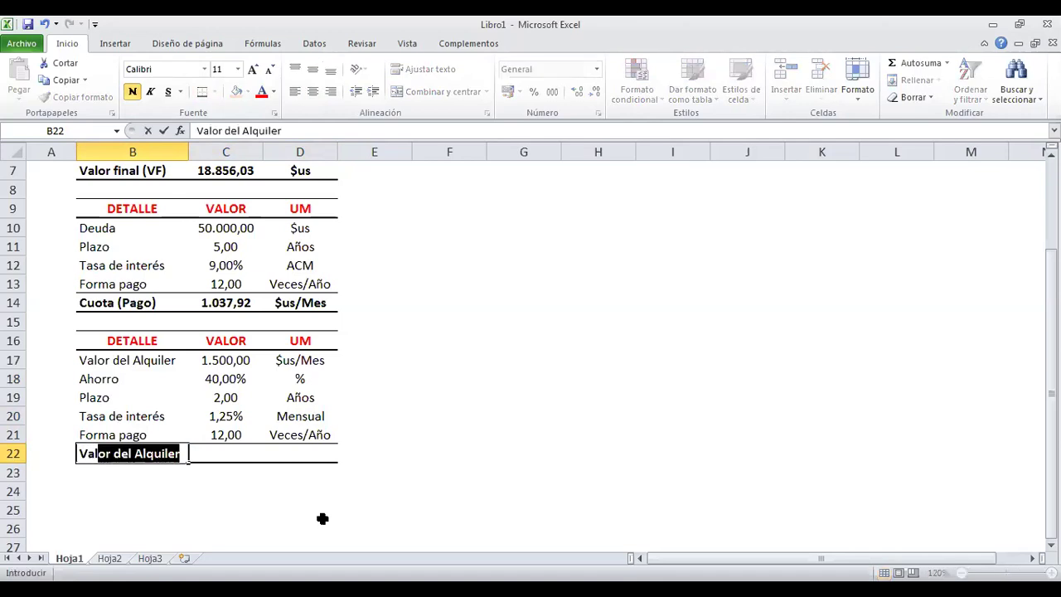
pyautogui.press('BackSpace')
pyautogui.press('BackSpace')
pyautogui.press('BackSpace')
pyautogui.write('Ahorro total (VF)')
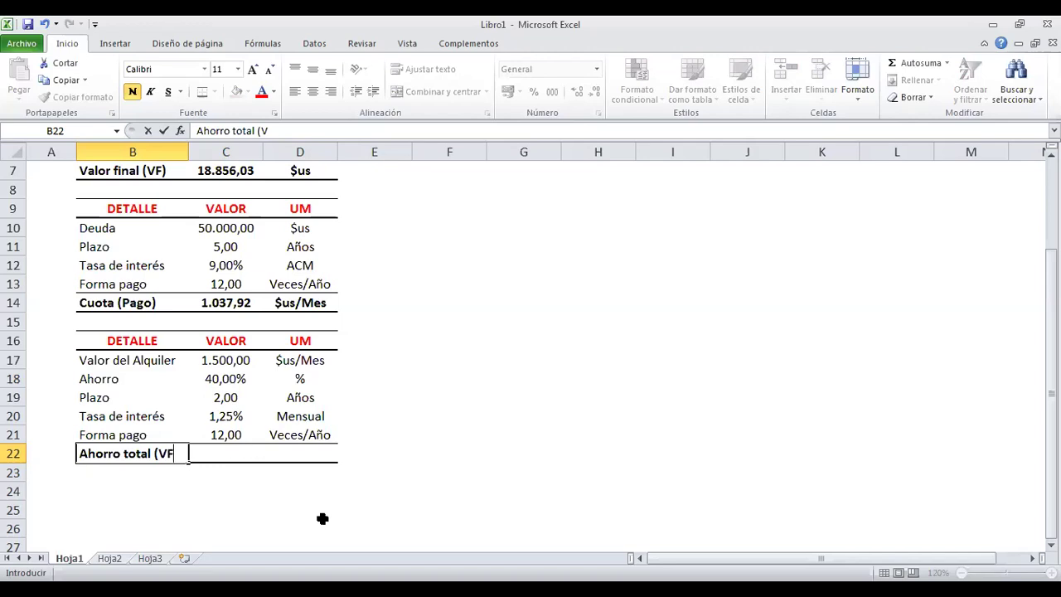
pyautogui.press('Return')
pyautogui.click(231, 454)
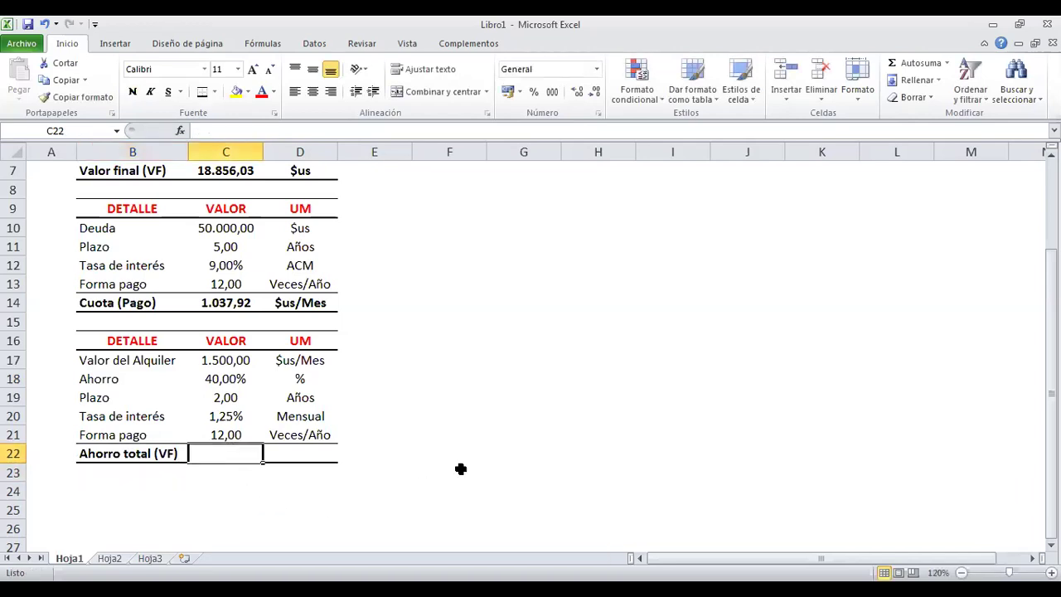
pyautogui.write('=VF')
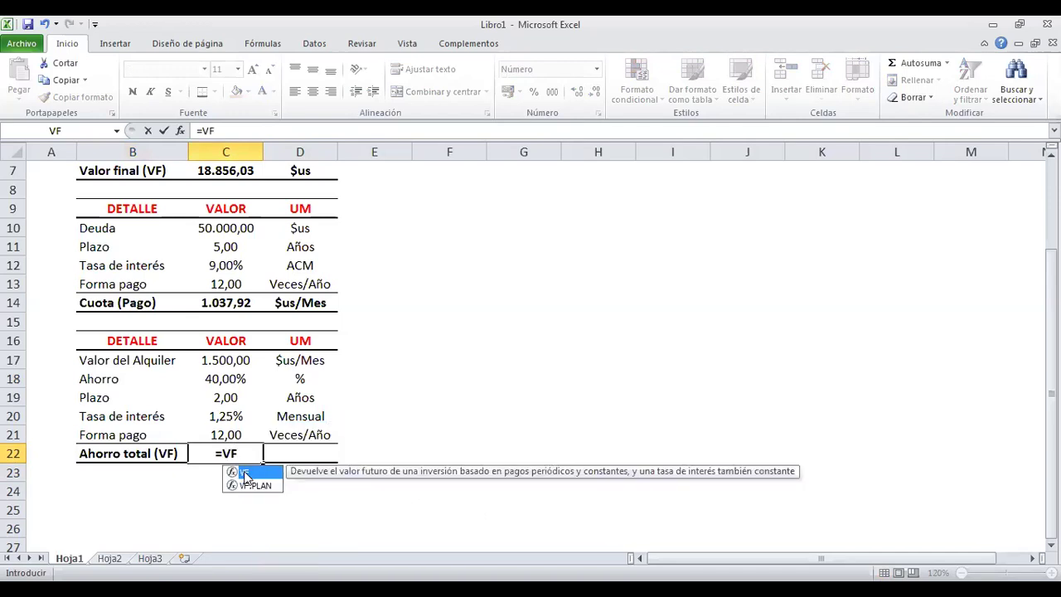
pyautogui.doubleClick(244, 471)
pyautogui.click(229, 417)
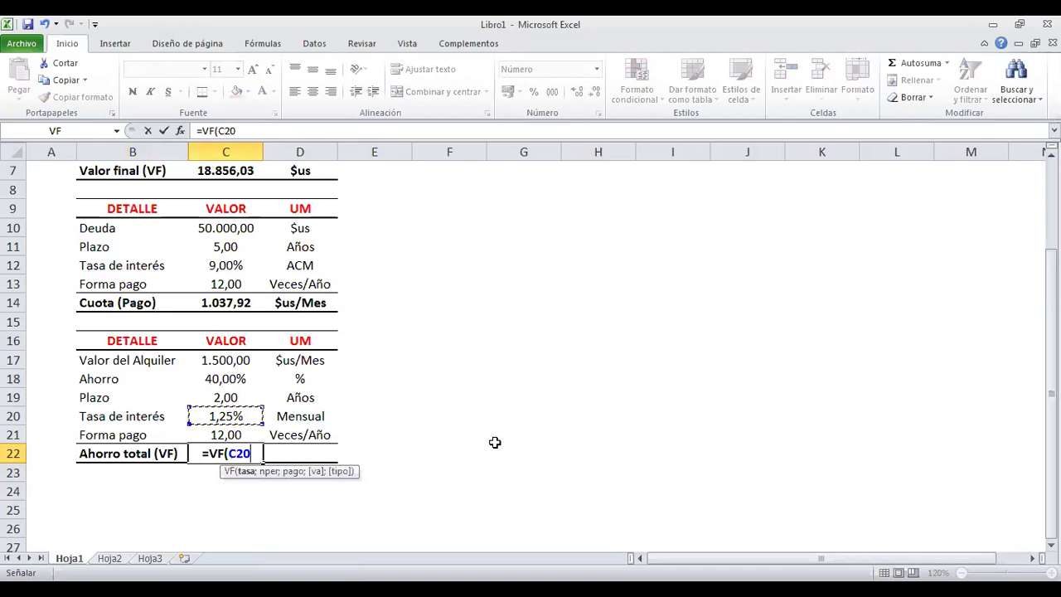
pyautogui.write(';')
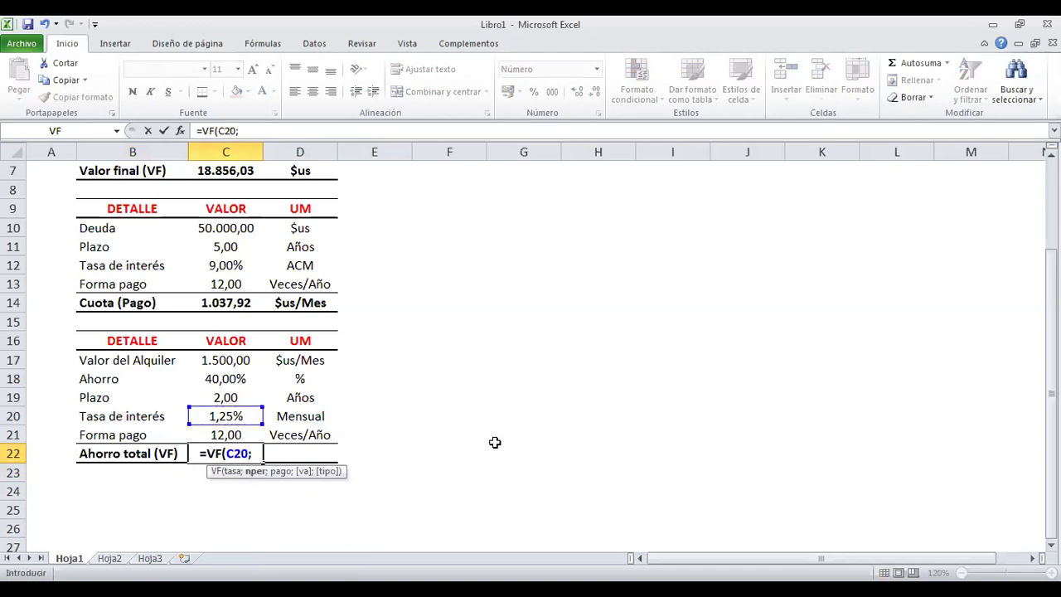
pyautogui.click(228, 397)
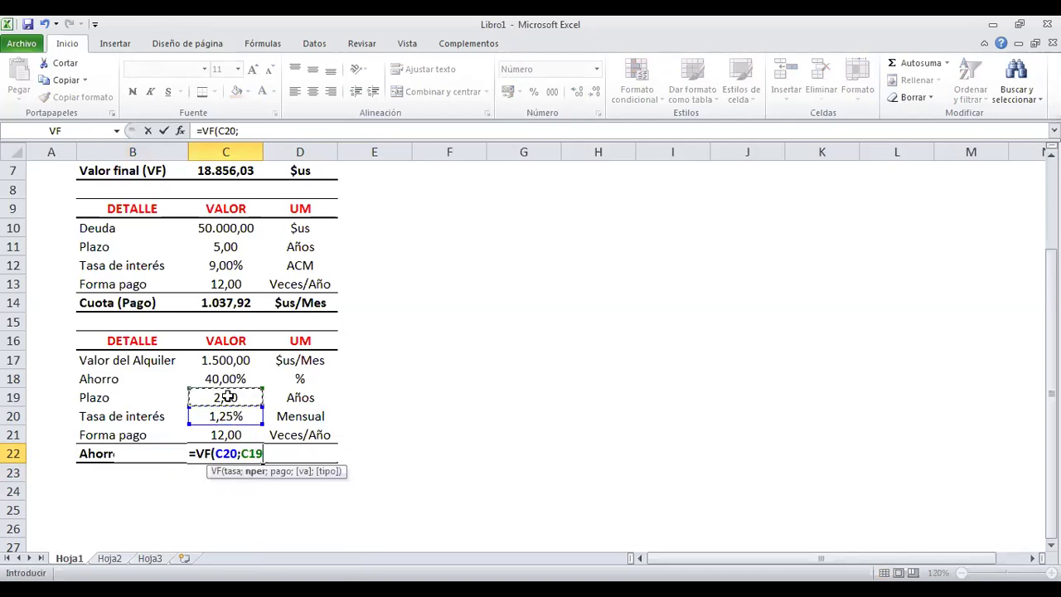
pyautogui.write('*')
pyautogui.click(226, 434)
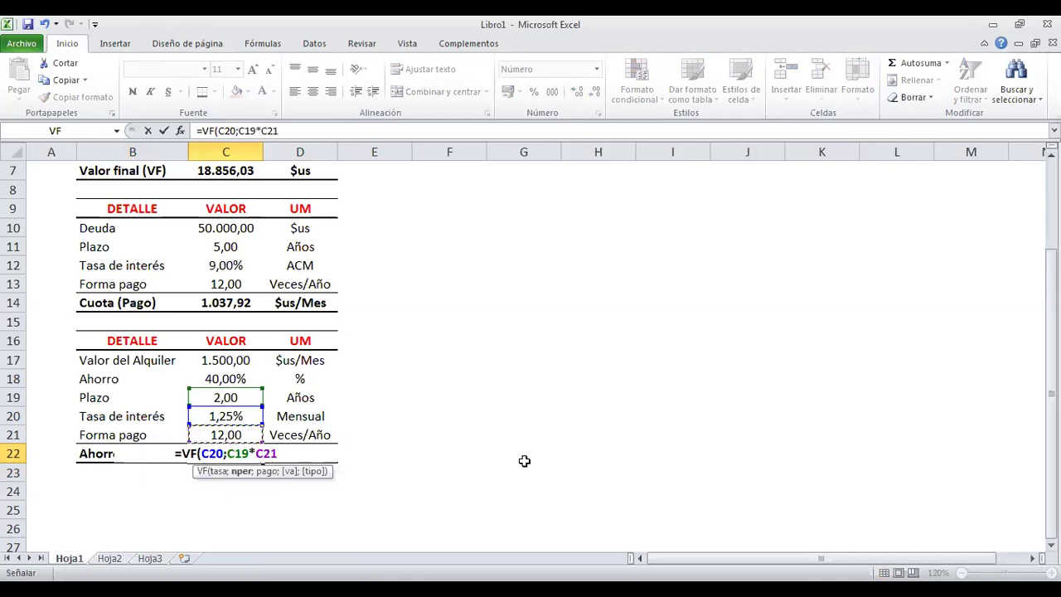
pyautogui.write(';')
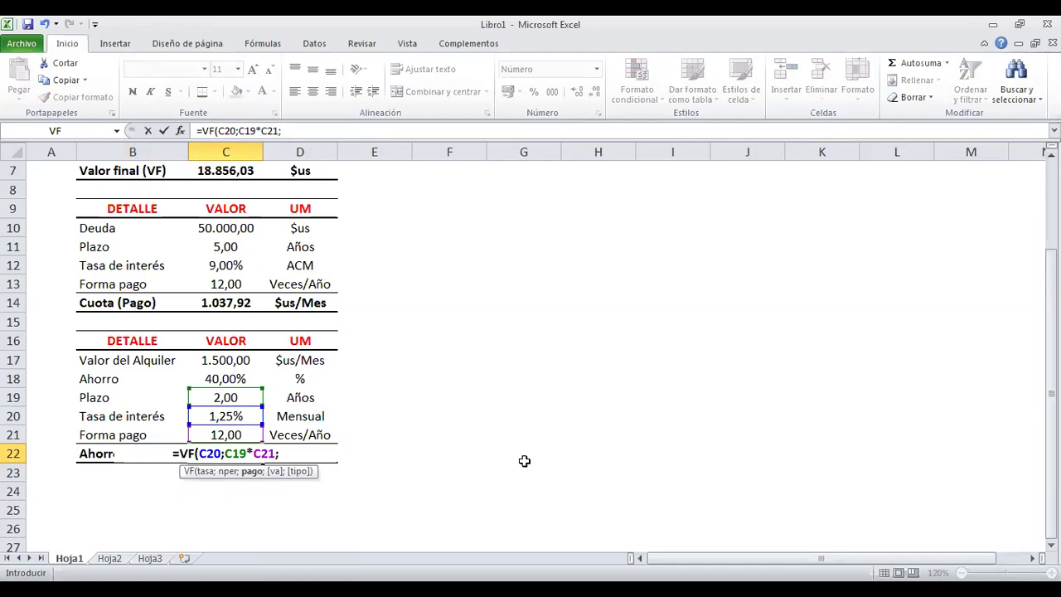
pyautogui.press('Escape')
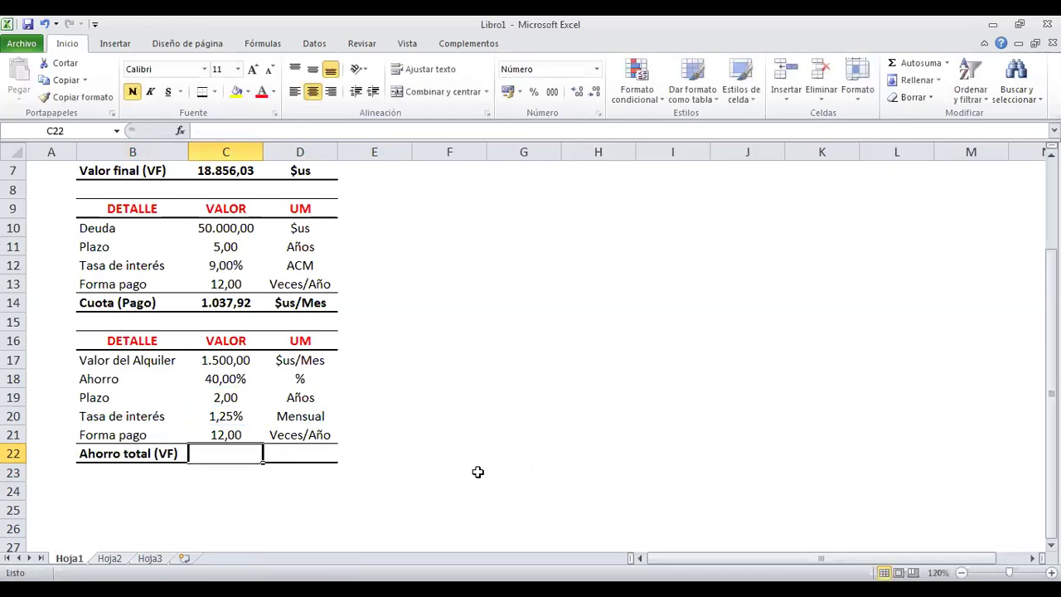
# - Insert a row above Ahorro total (VF) and label it Ahorro in B22
pyautogui.rightClick(15, 455)
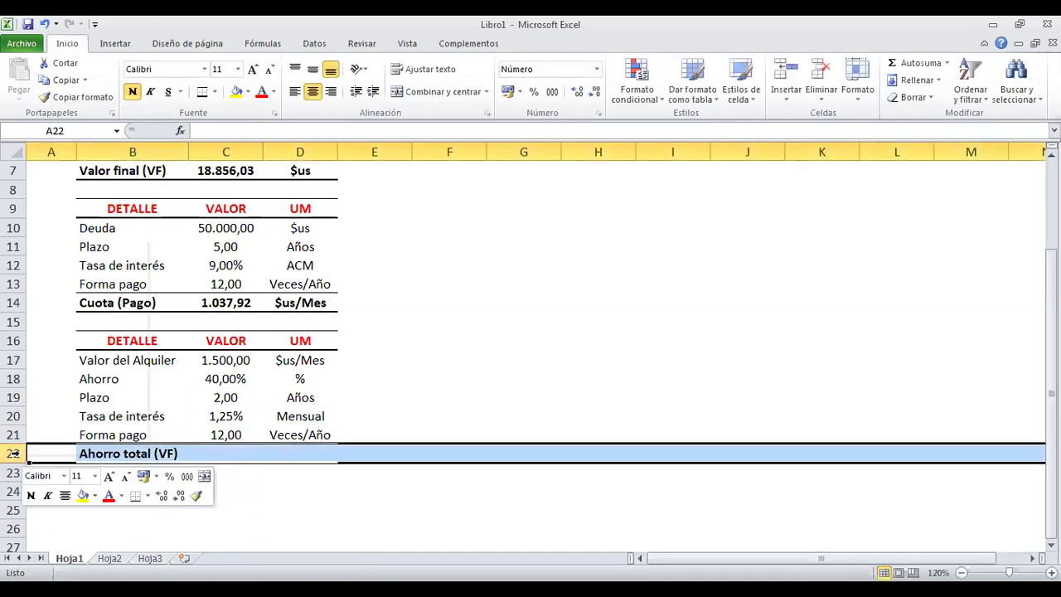
pyautogui.click(66, 342)
pyautogui.click(135, 452)
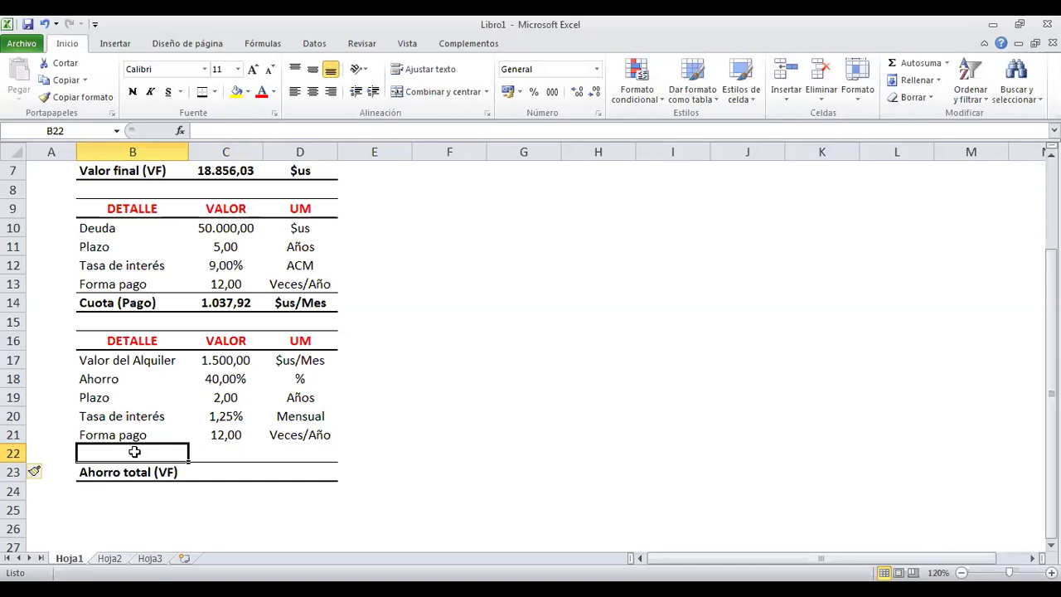
pyautogui.write('Ahorro')
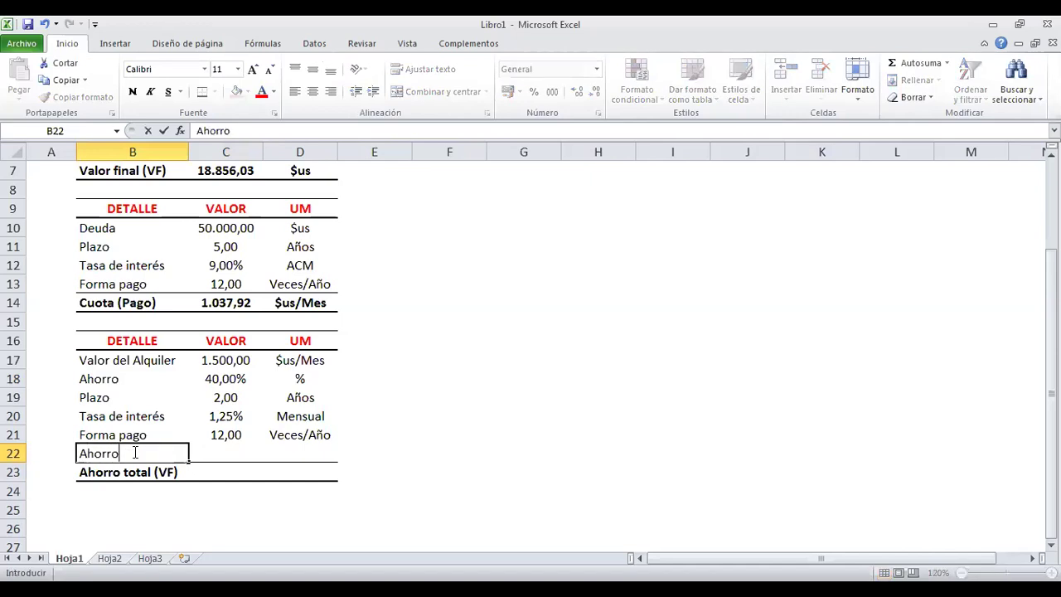
# - Calculate the monthly Ahorro in C22 as the rent times the savings percentage with =C17*C18
pyautogui.press('Tab')
pyautogui.write('=')
pyautogui.click(233, 362)
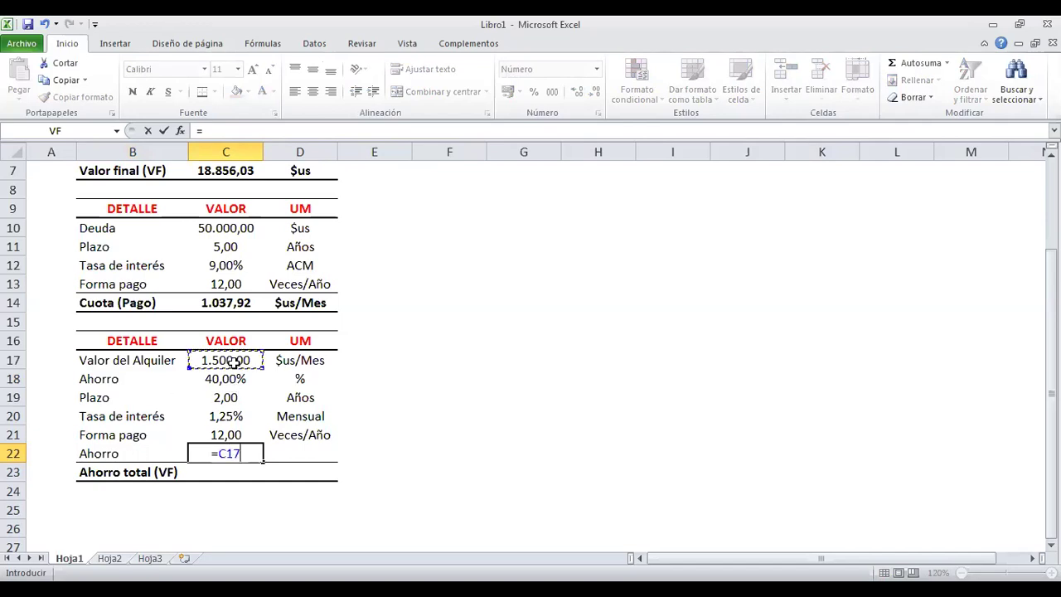
pyautogui.write('*')
pyautogui.click(232, 379)
pyautogui.press('Return')
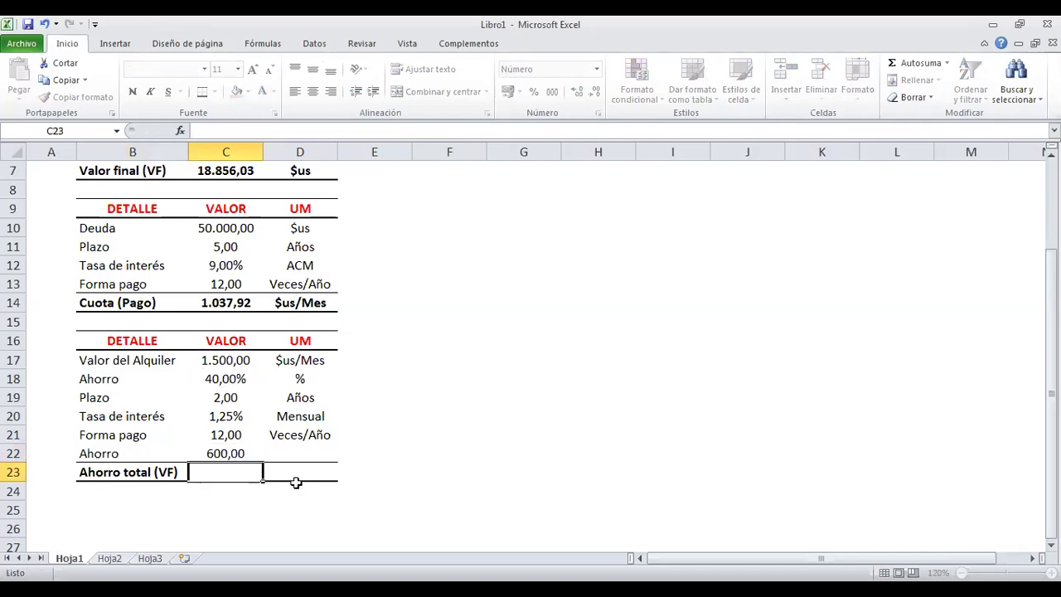
# - Enter $us/Mes as the unit of the calculated Ahorro row in D22
pyautogui.click(298, 449)
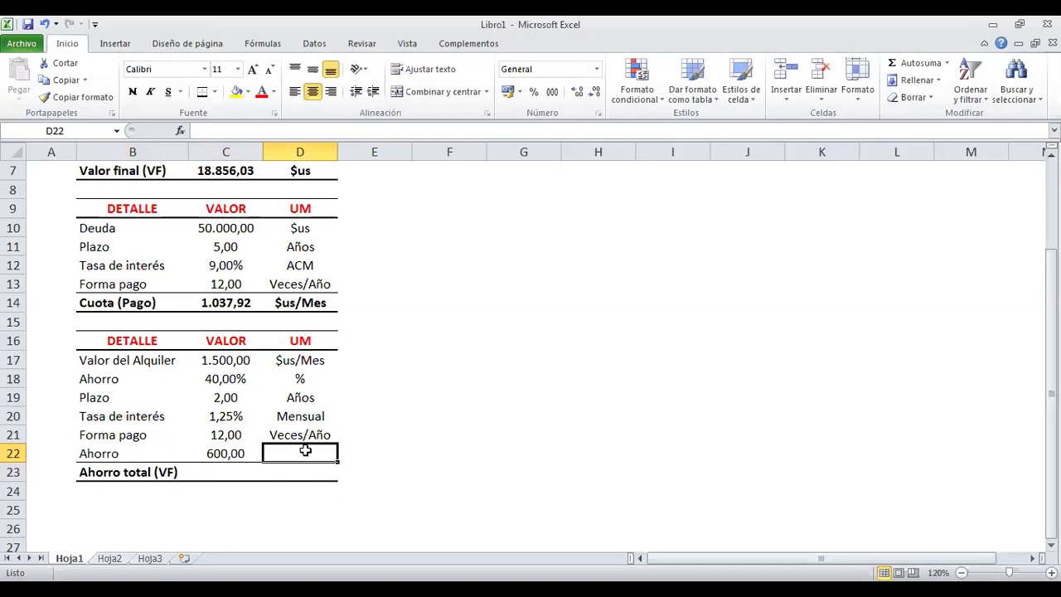
pyautogui.write('$')
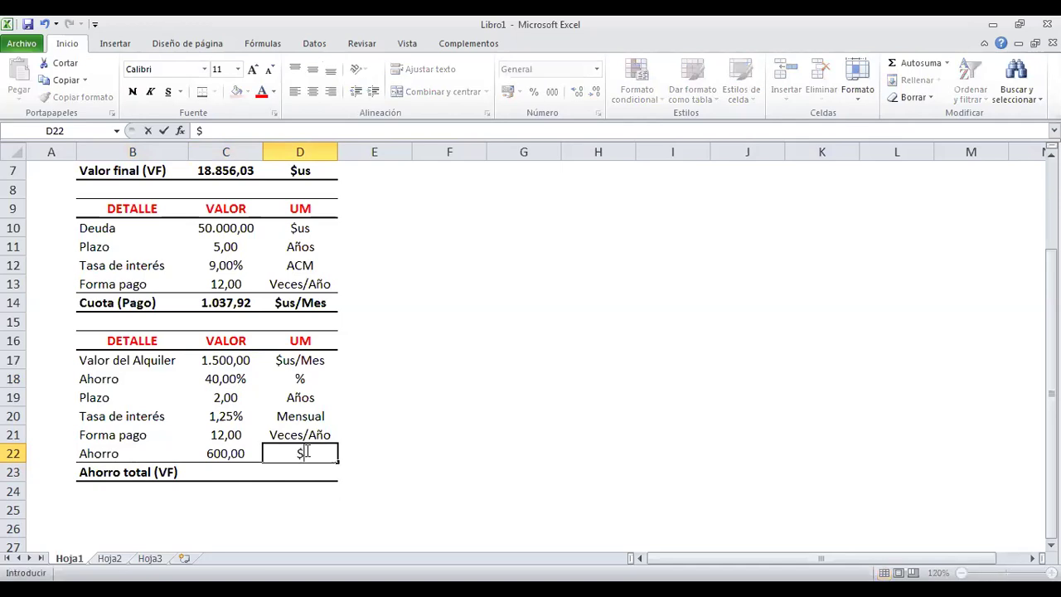
pyautogui.write('us/')
pyautogui.press('Return')
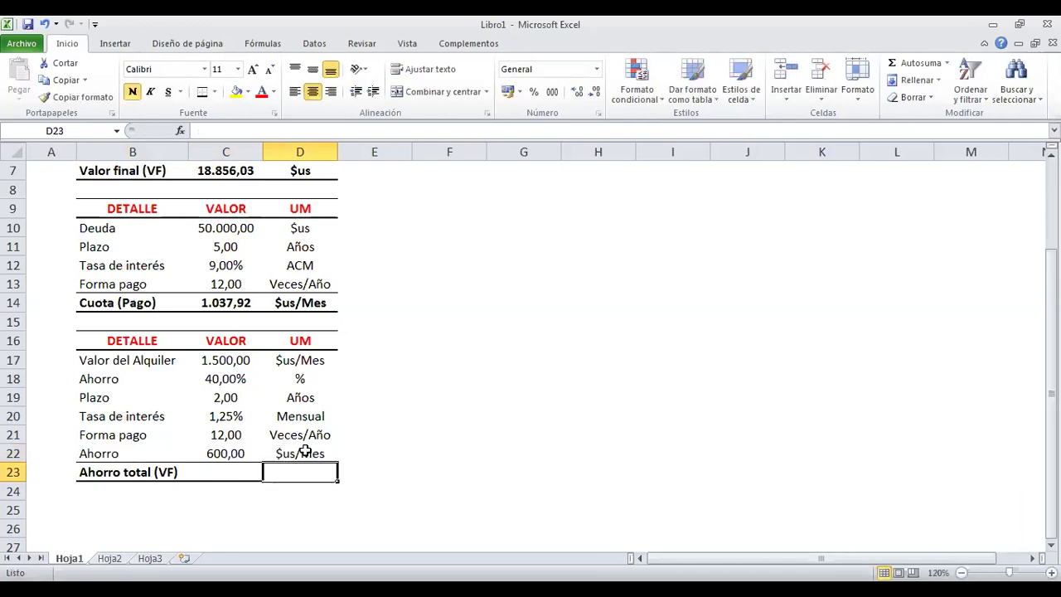
# - Begin a VF formula for Ahorro total in C23, using the interest rate in C20 as tasa
pyautogui.click(239, 472)
pyautogui.doubleClick(239, 472)
pyautogui.write(')vf')
pyautogui.press('BackSpace')
pyautogui.press('BackSpace')
pyautogui.write('=')
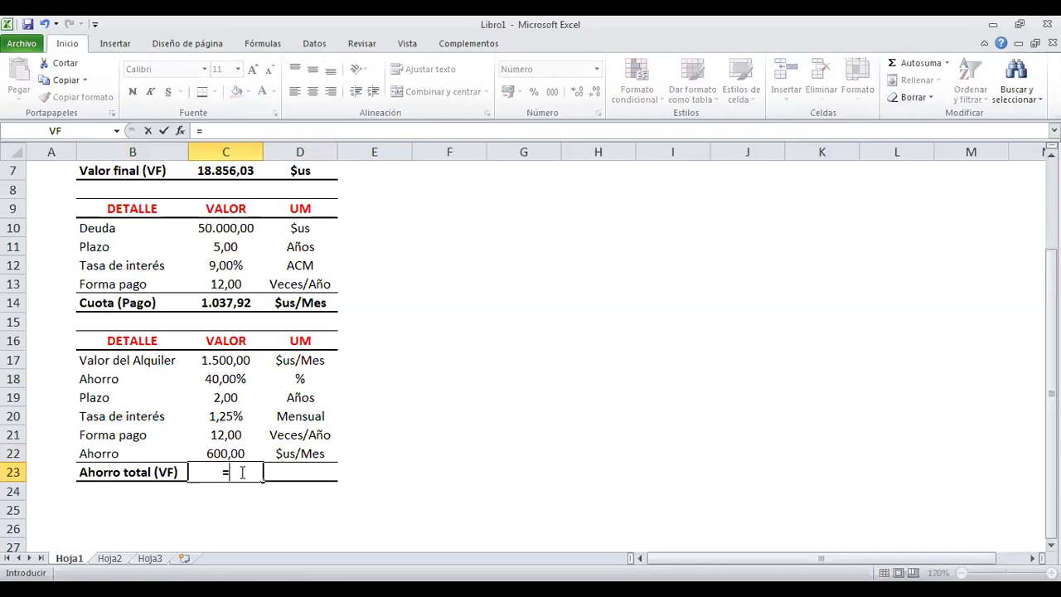
pyautogui.write('vf')
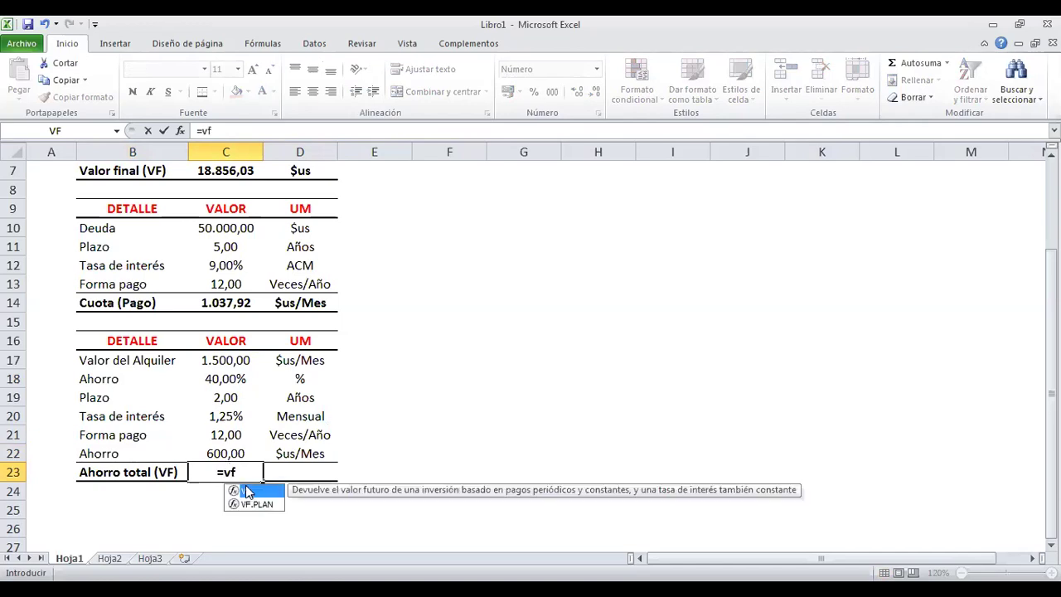
pyautogui.doubleClick(246, 491)
pyautogui.click(236, 414)
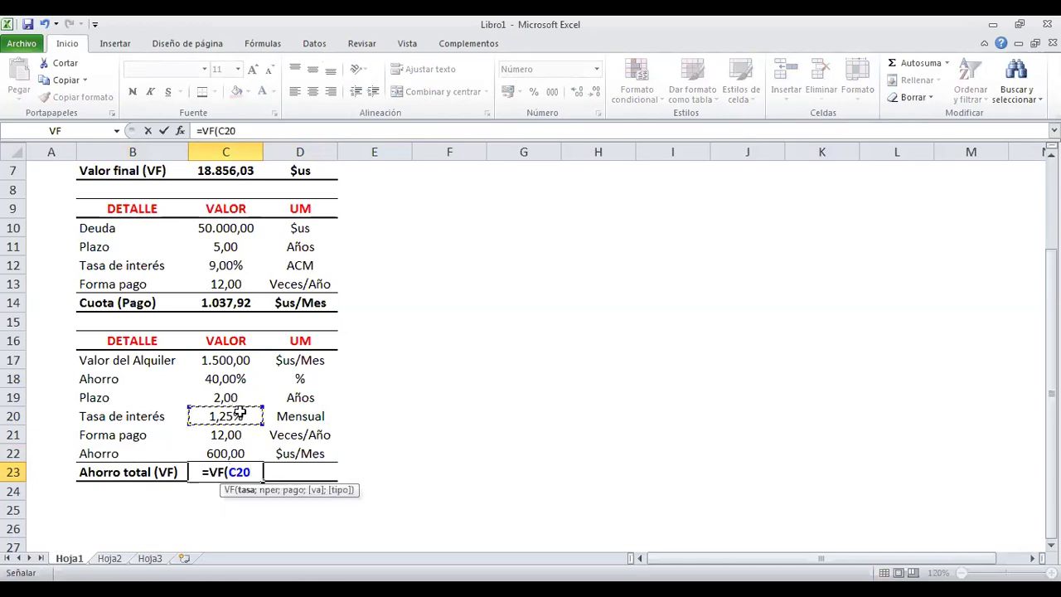
pyautogui.write(';')
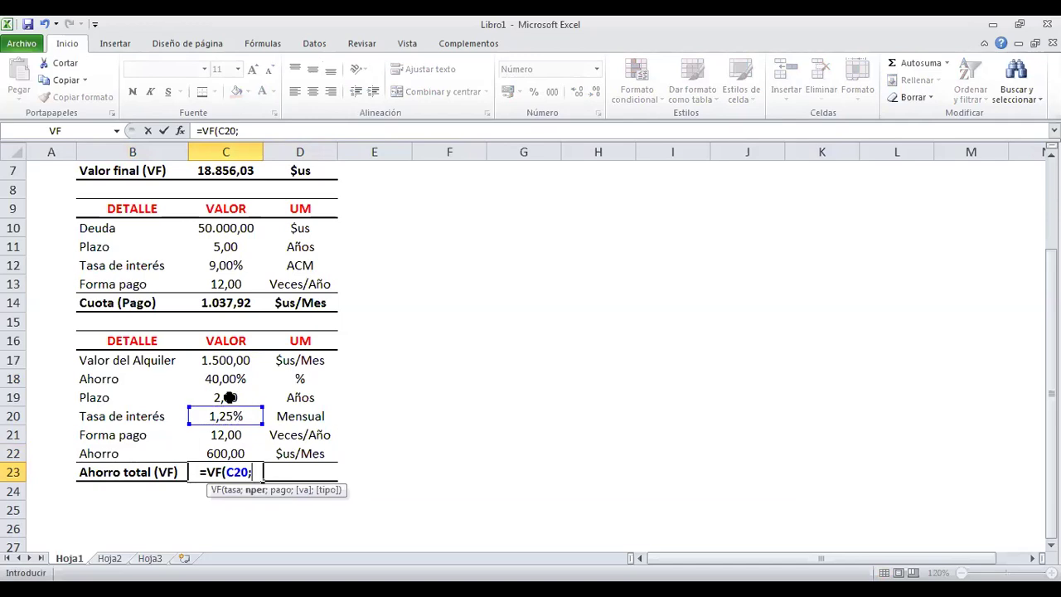
# - Complete the Ahorro total VF formula in C23 with nper C19*C21, pago -C22, an empty va and tipo 1
pyautogui.click(228, 396)
pyautogui.write('*')
pyautogui.click(226, 433)
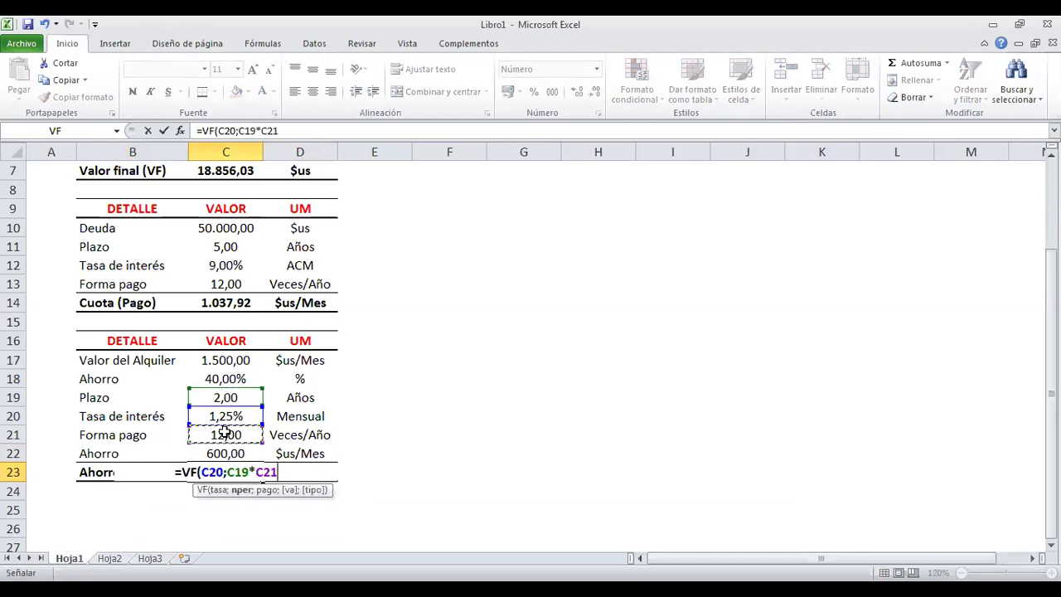
pyautogui.write(';')
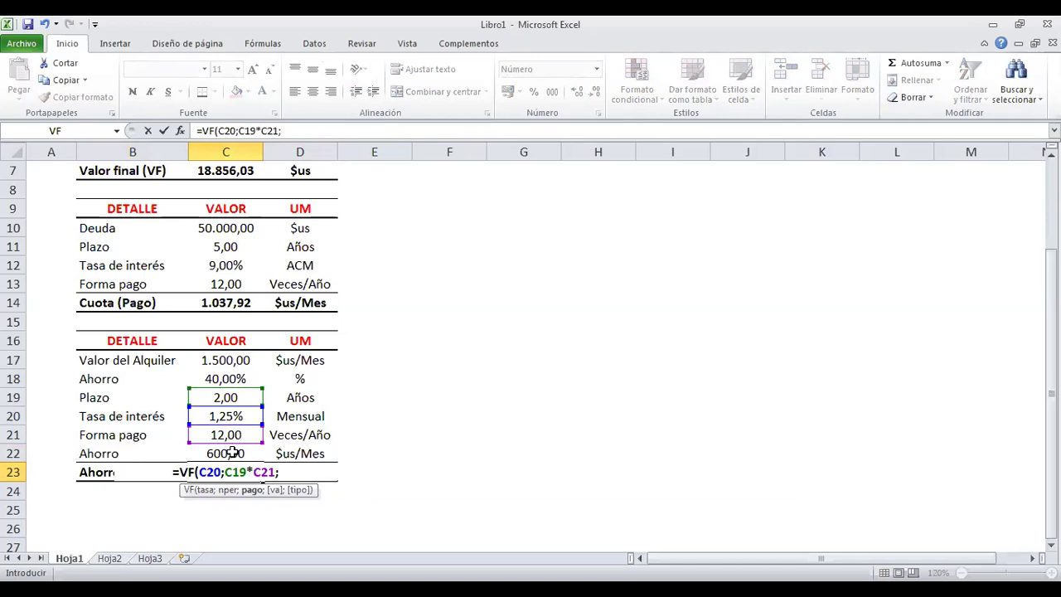
pyautogui.write('-')
pyautogui.click(232, 453)
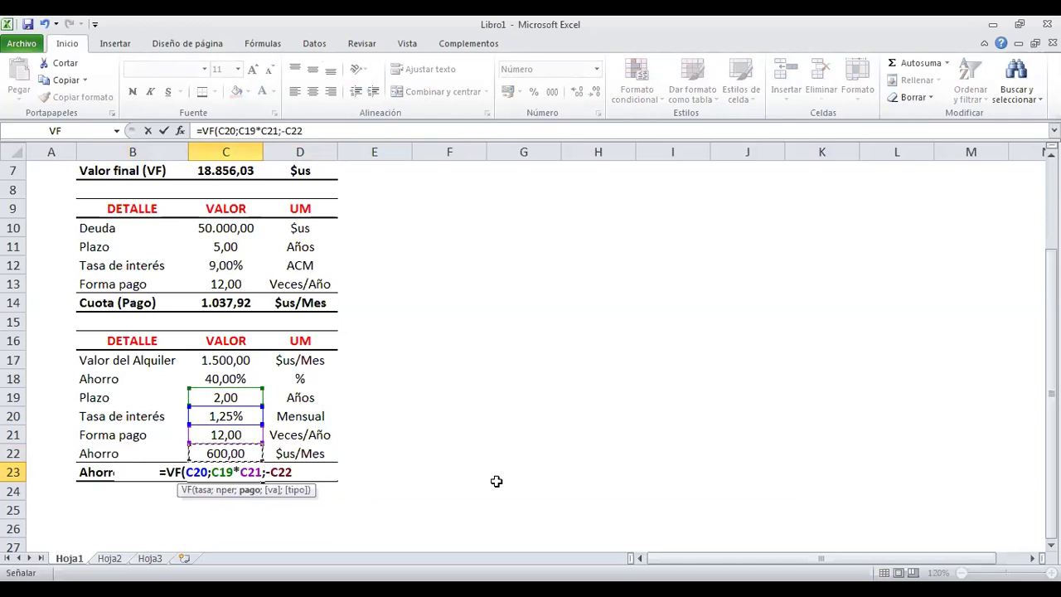
pyautogui.write(';')
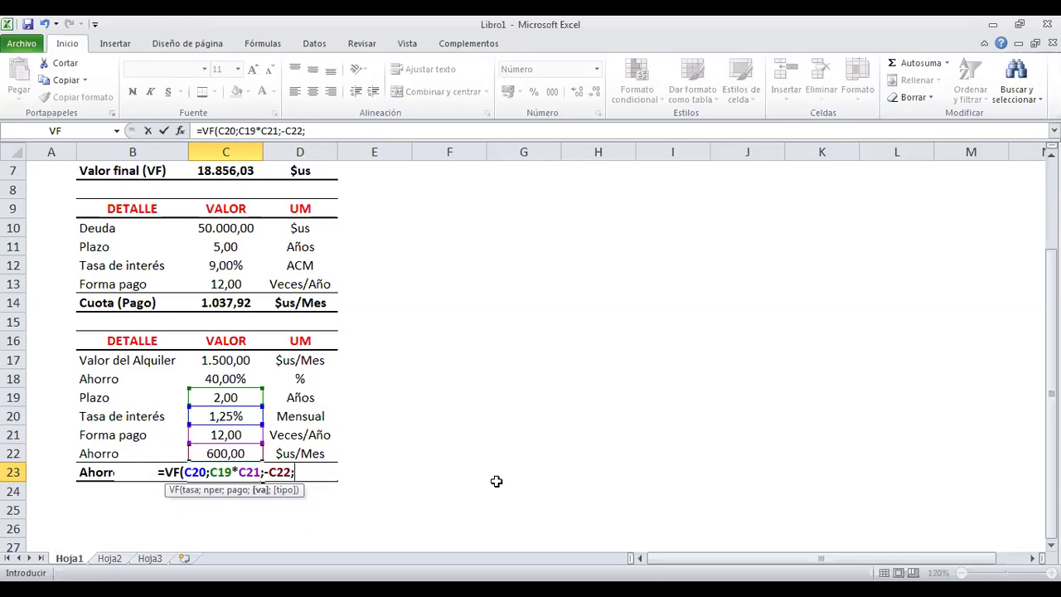
pyautogui.write(';')
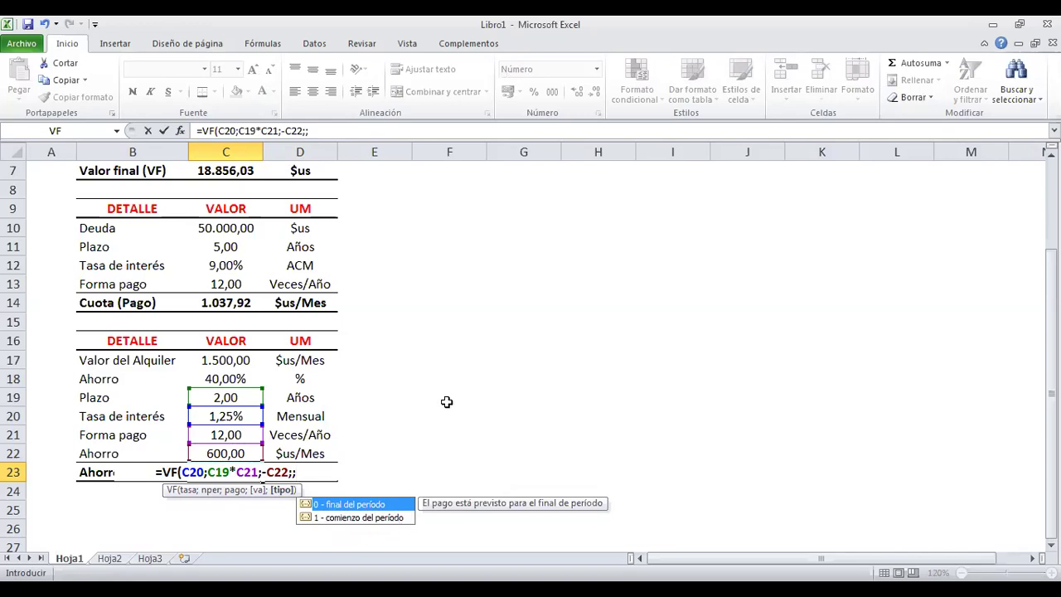
pyautogui.write('1')
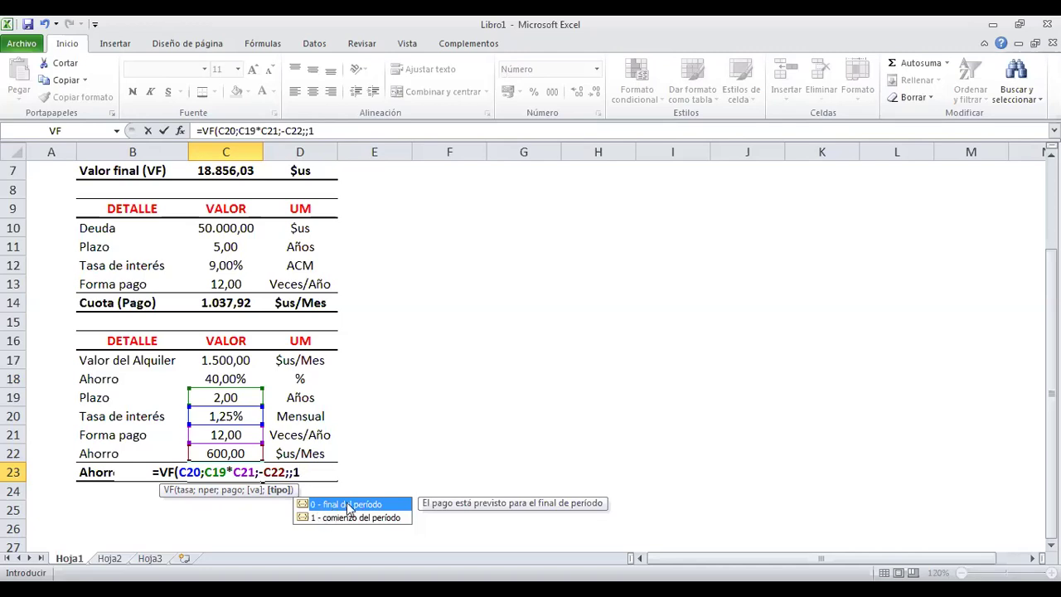
pyautogui.write(')')
pyautogui.press('Return')
# - Extend the Valor final VF formula in C7 with an empty va and tipo 0 for end-of-period payments
pyautogui.scroll(1, 282, 341)
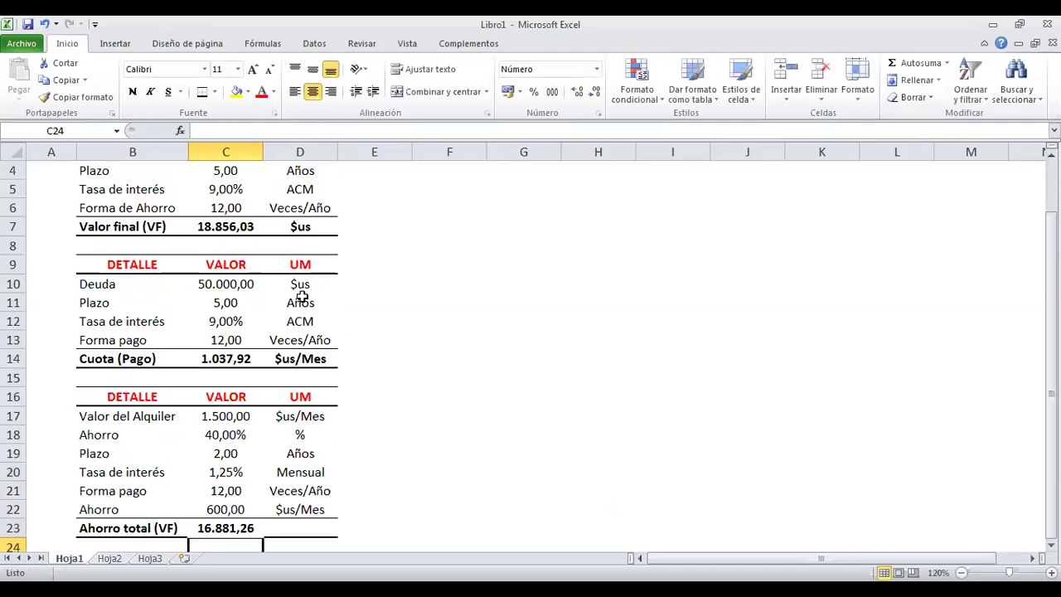
pyautogui.click(246, 234)
pyautogui.press('F2')
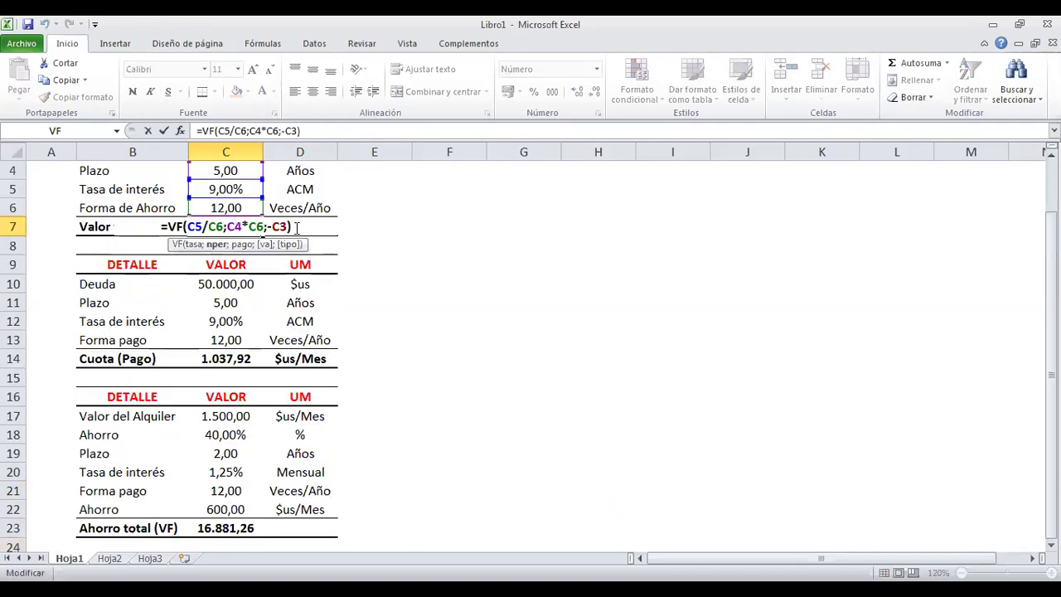
pyautogui.press('Left')
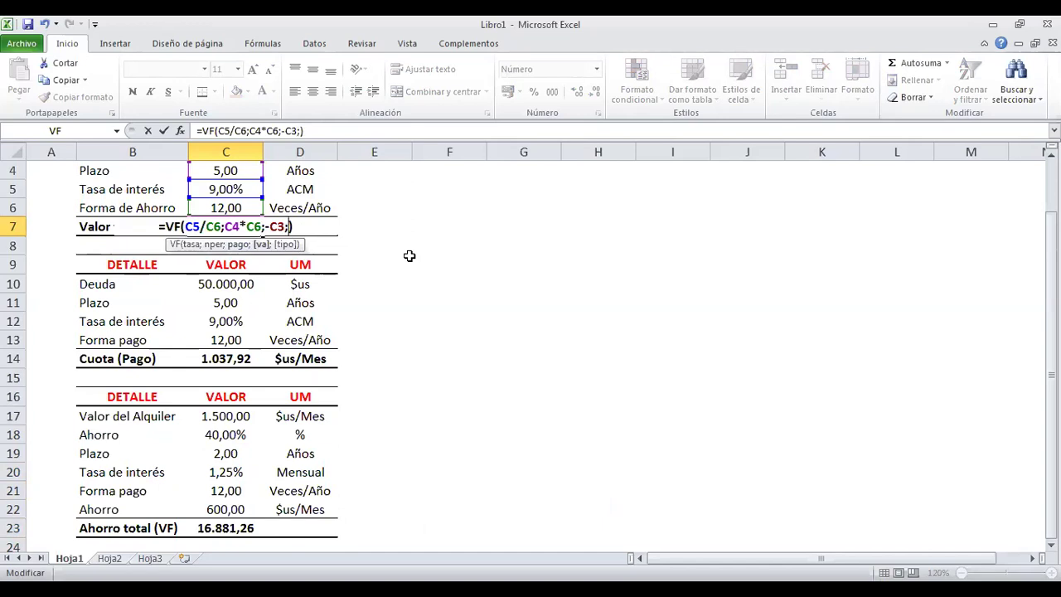
pyautogui.write(';;')
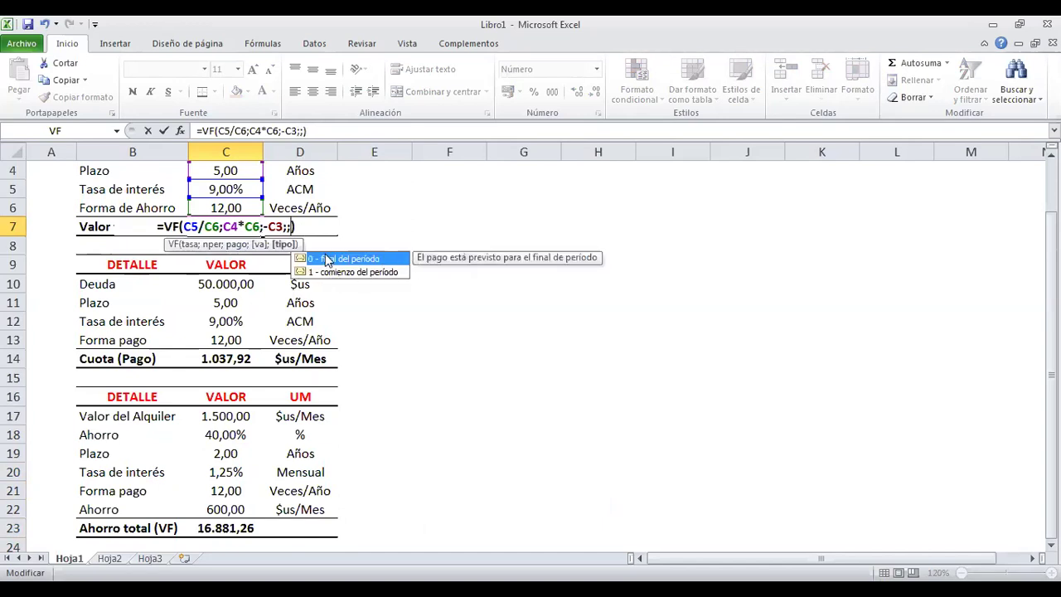
pyautogui.press('Return')
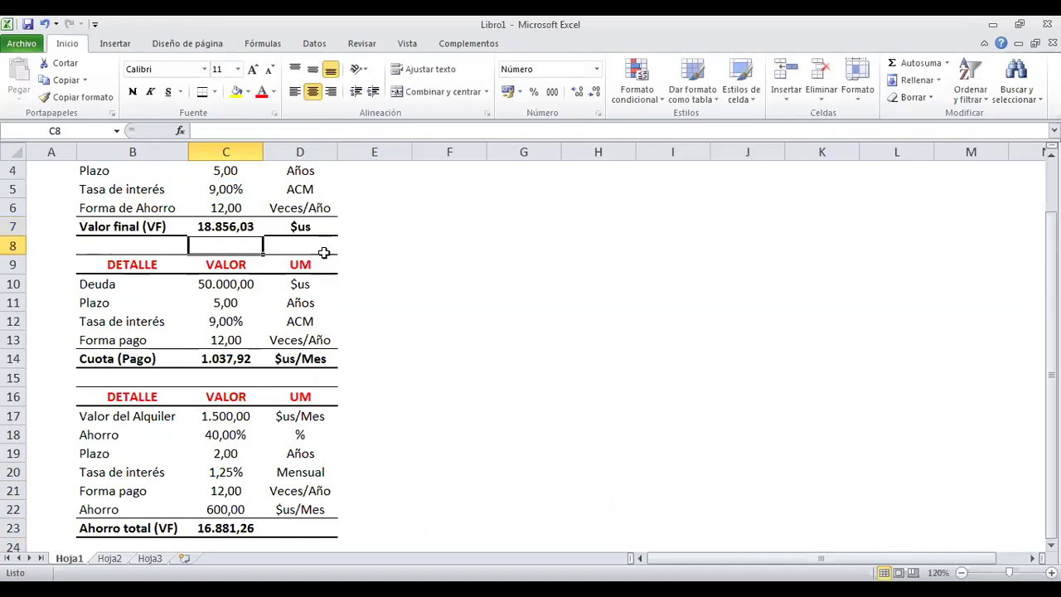
pyautogui.click(248, 226)
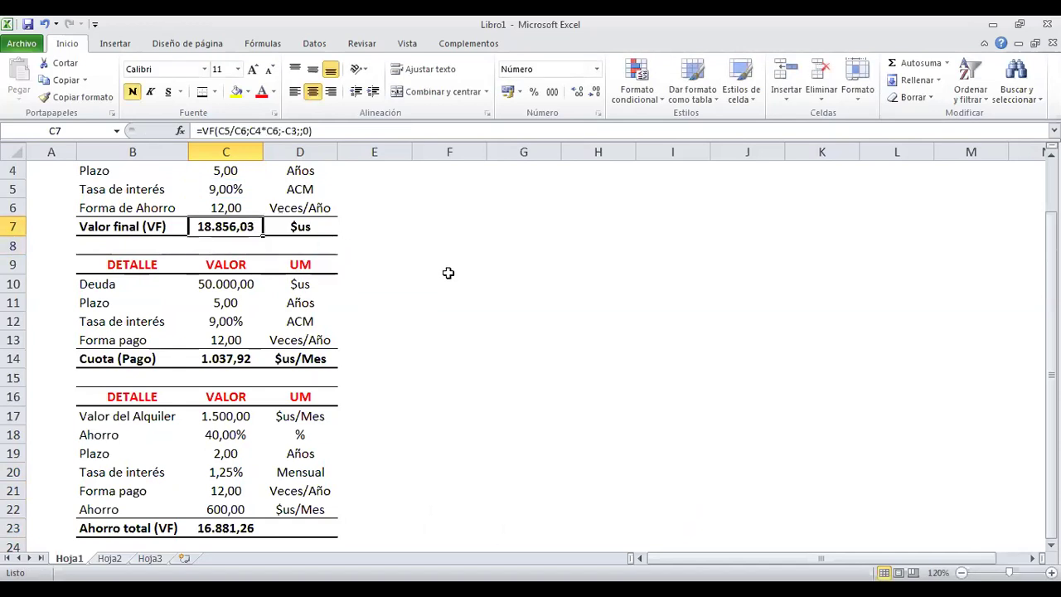
# - Review the arguments of the Ahorro total VF formula in C23, including its tipo value
pyautogui.click(374, 263)
pyautogui.click(238, 527)
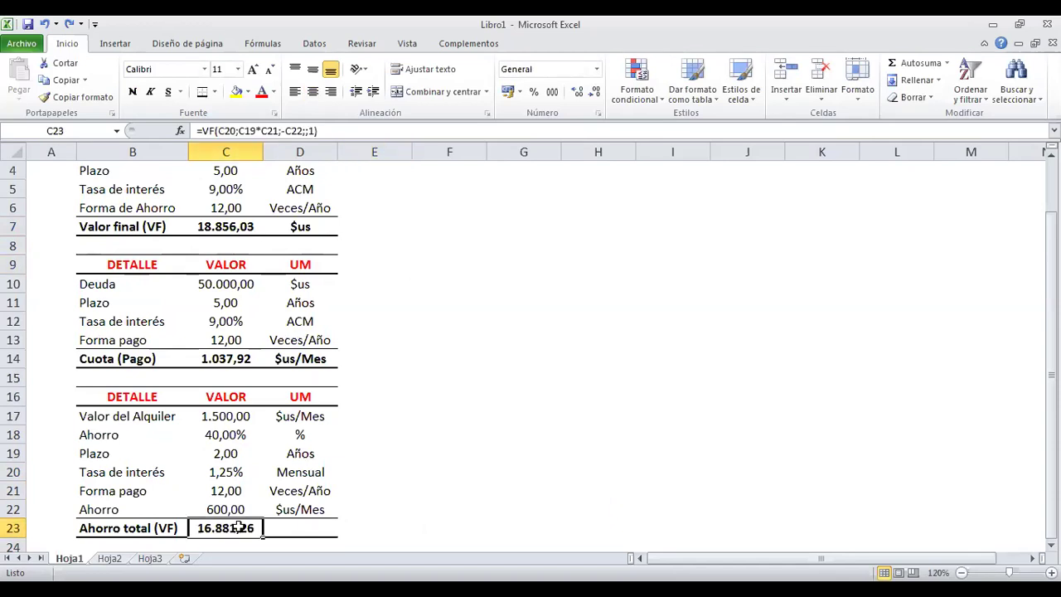
pyautogui.scroll(-1, 362, 398)
pyautogui.doubleClick(237, 472)
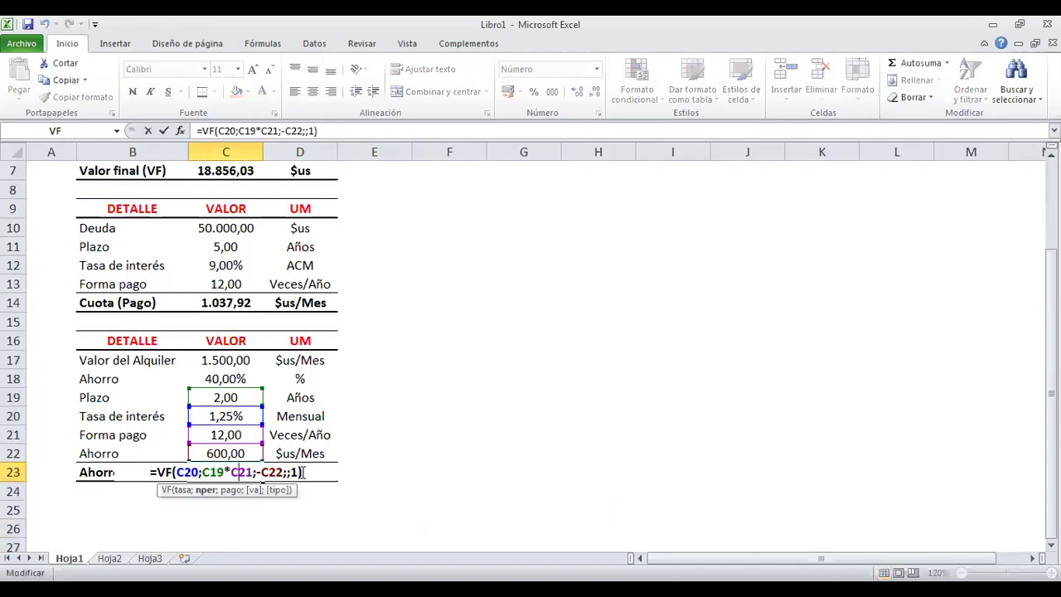
pyautogui.click(299, 472)
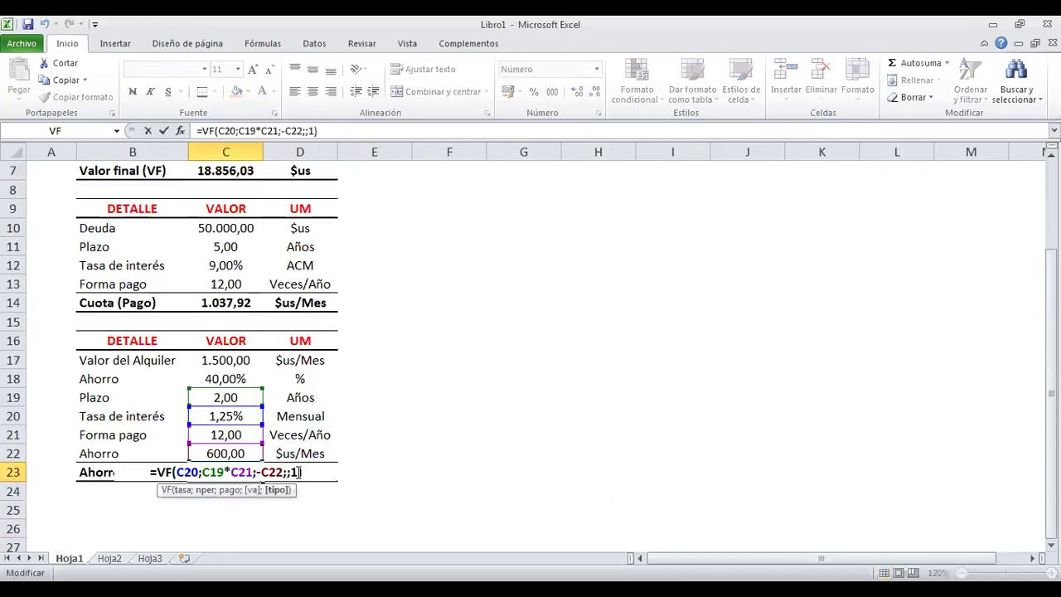
pyautogui.click(315, 486)
# - Enter $us as the unit of the Ahorro total (VF) row in D23
pyautogui.click(301, 473)
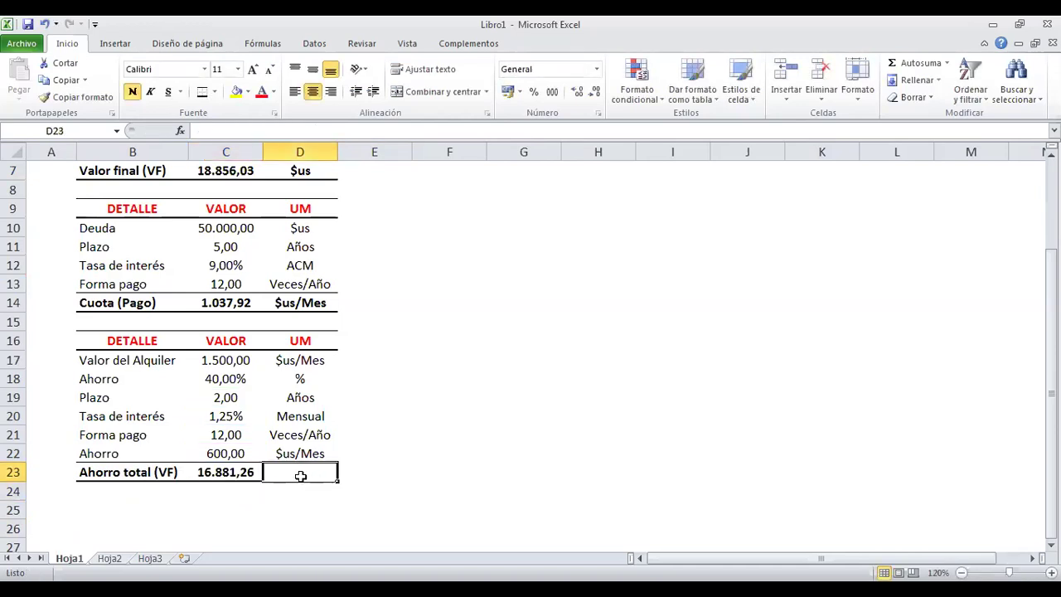
pyautogui.write('$us')
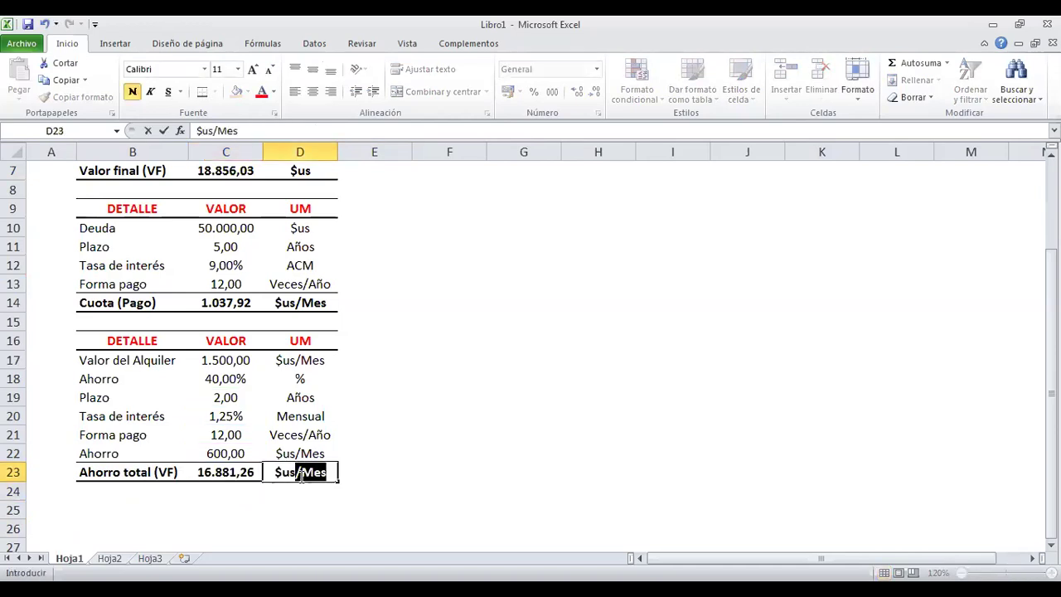
pyautogui.press('Delete')
pyautogui.press('Return')
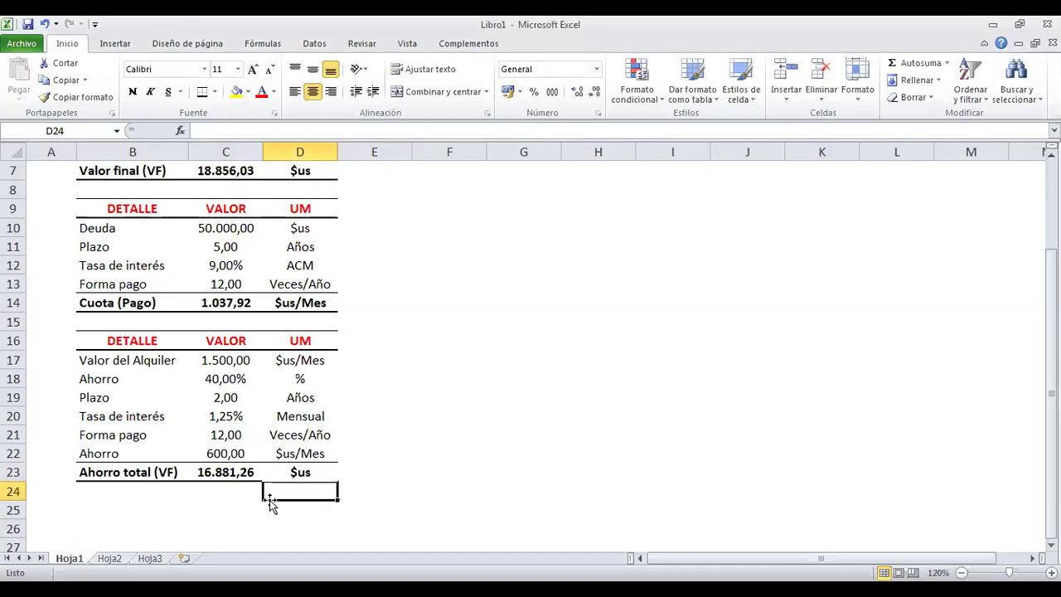
# - Add a Tasa de interés row in row 24 with a value of 1,5% and the unit Mensual
pyautogui.scroll(-1, 229, 492)
pyautogui.click(136, 434)
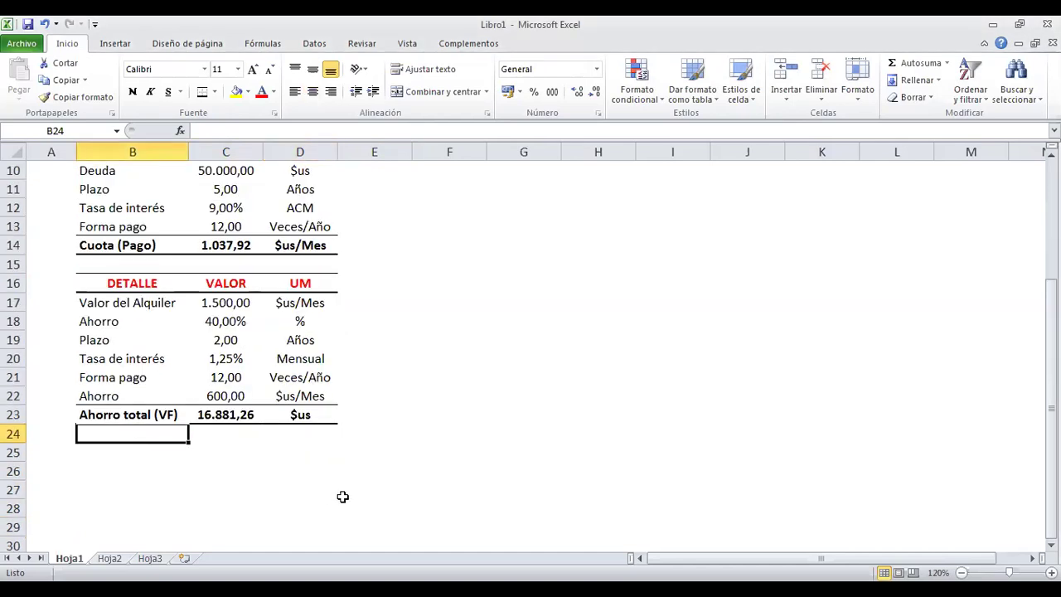
pyautogui.write('Tasa')
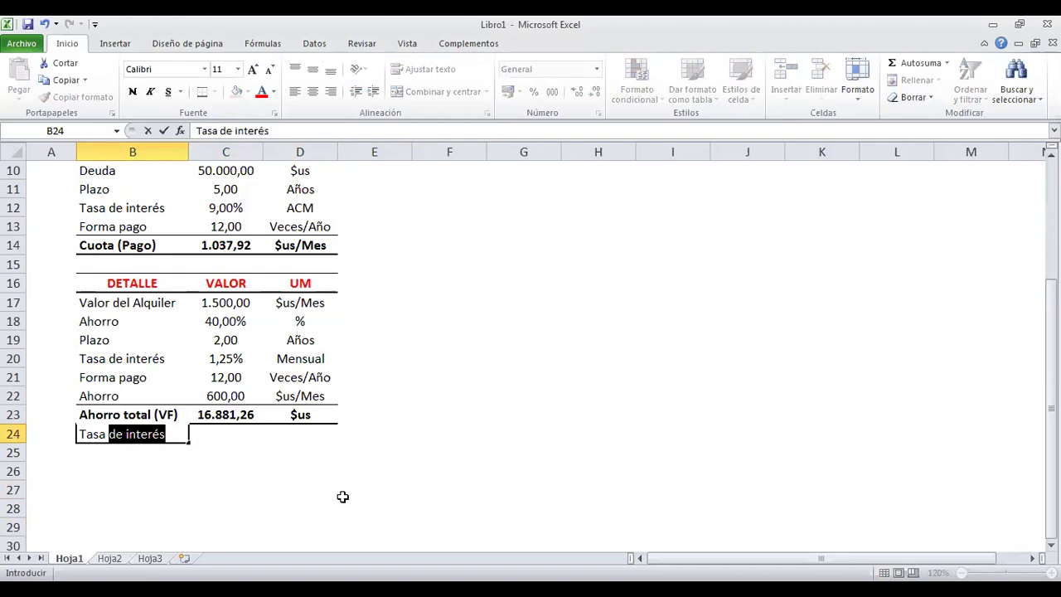
pyautogui.press('Return')
pyautogui.click(246, 436)
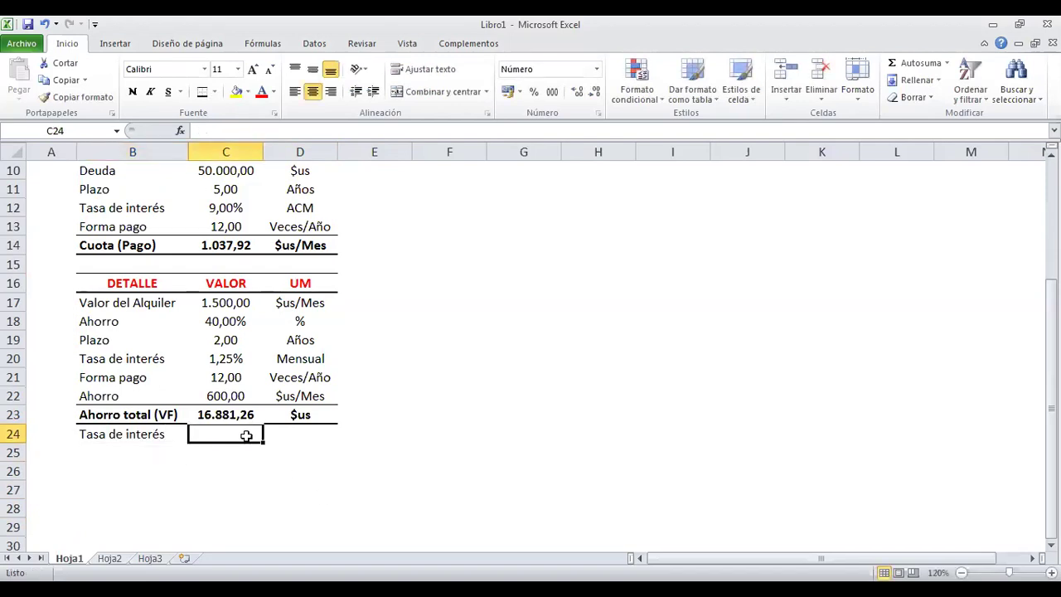
pyautogui.write('1,5%')
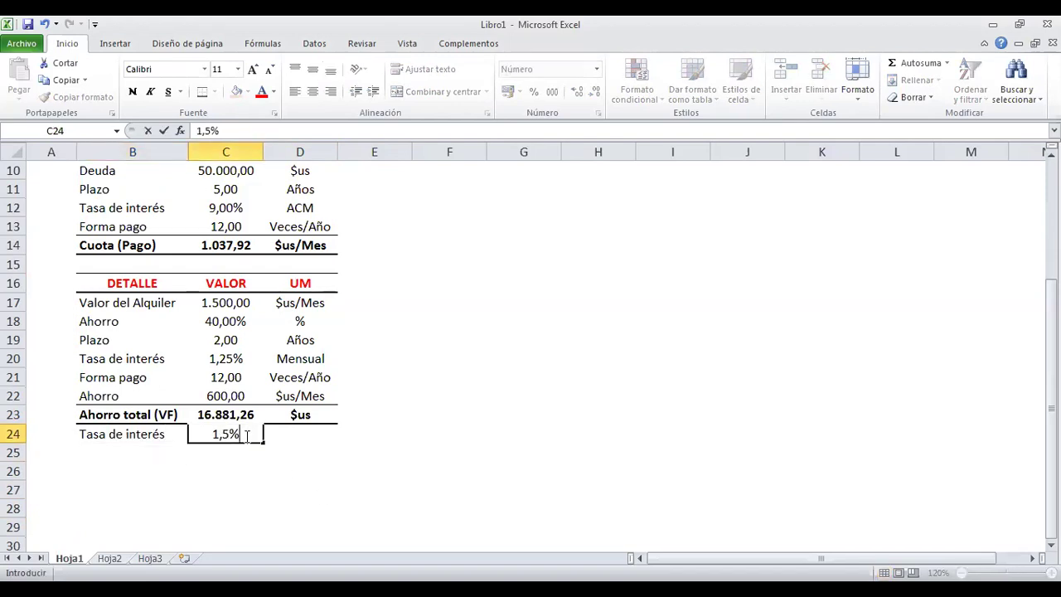
pyautogui.press('Tab')
pyautogui.write('Menu')
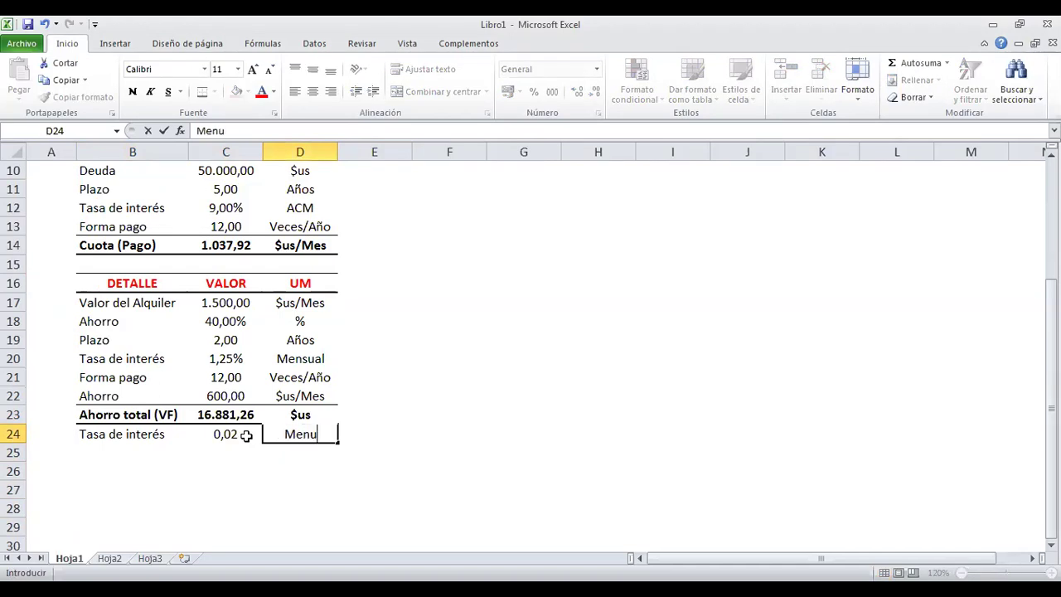
pyautogui.press('BackSpace')
pyautogui.write('sual')
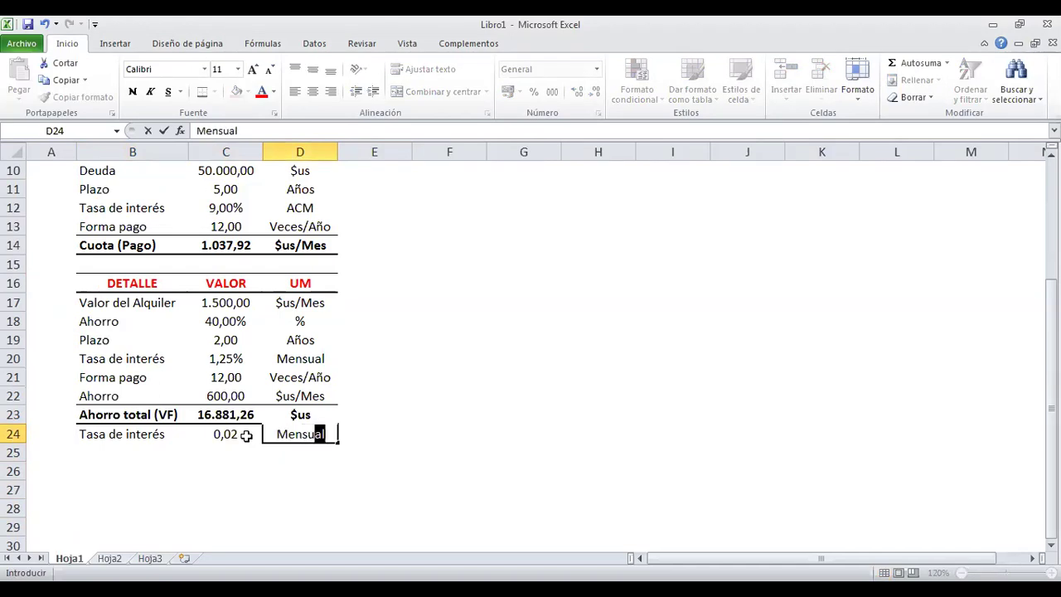
pyautogui.press('Return')
# - Copy the formatting of the Ahorro total row B23:D23 onto B25:D25
pyautogui.moveTo(180, 414); pyautogui.dragTo(313, 413)
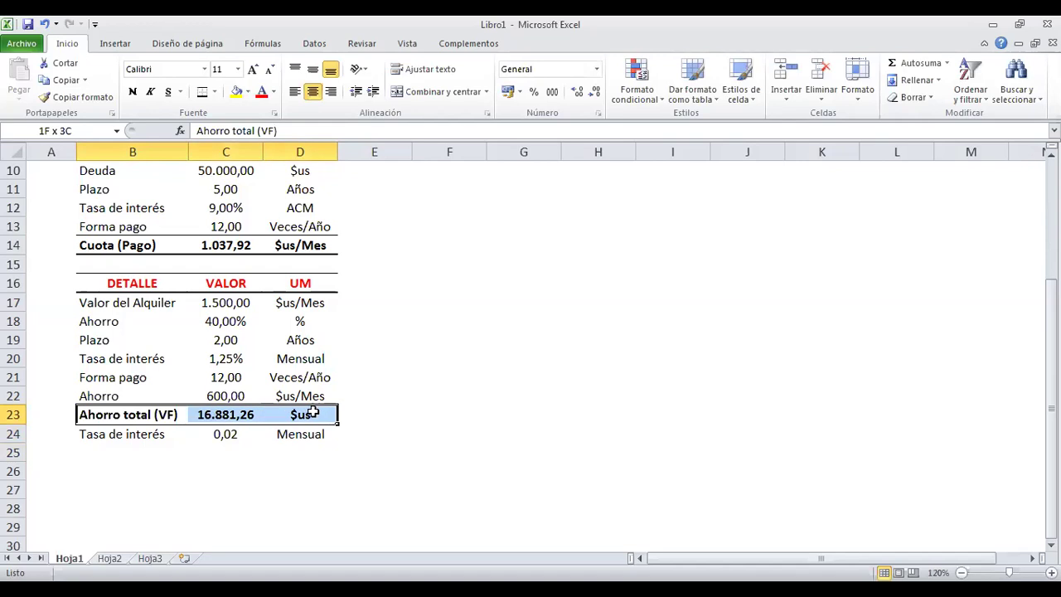
pyautogui.rightClick(316, 412)
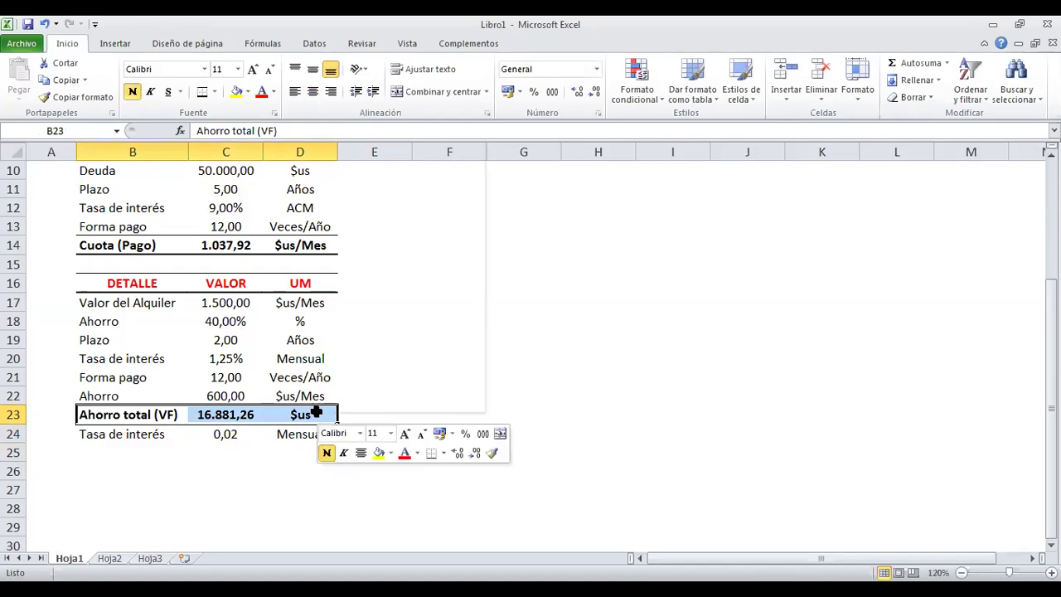
pyautogui.click(492, 453)
pyautogui.moveTo(137, 453); pyautogui.dragTo(299, 453)
pyautogui.click(137, 455)
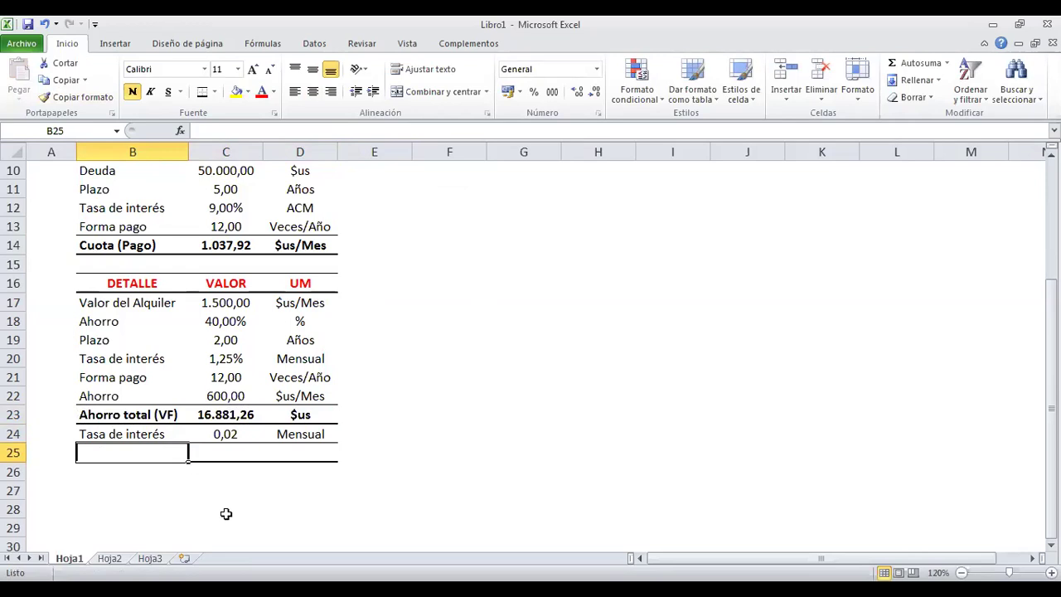
pyautogui.write('Pago')
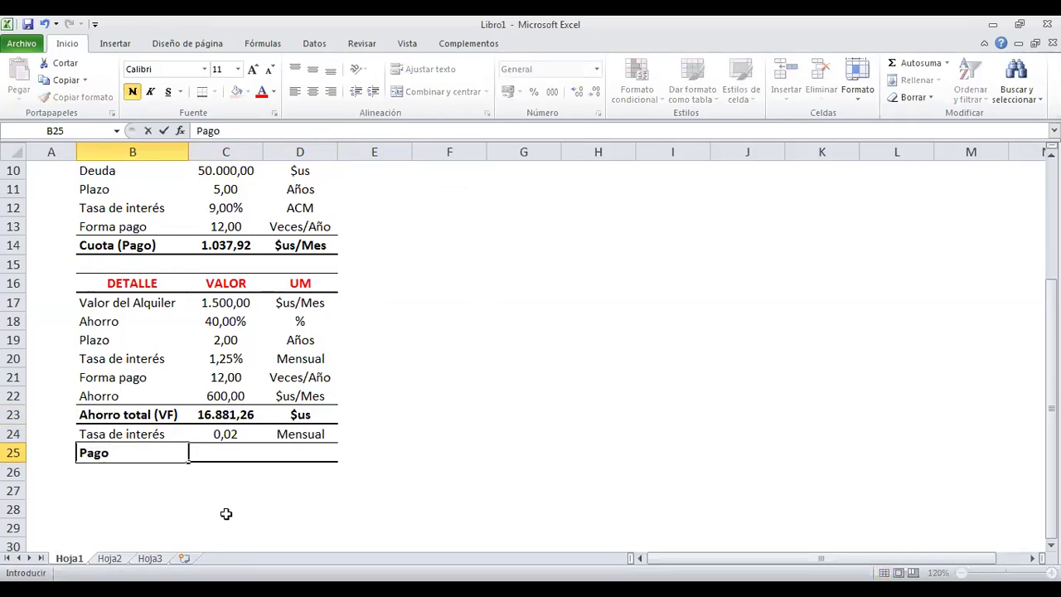
pyautogui.write(' An')
pyautogui.press('BackSpace')
pyautogui.press('BackSpace')
pyautogui.write('A')
pyautogui.press('BackSpace')
pyautogui.write('a')
pyautogui.press('BackSpace')
pyautogui.press('BackSpace')
pyautogui.press('BackSpace')
pyautogui.press('BackSpace')
pyautogui.press('BackSpace')
pyautogui.press('BackSpace')
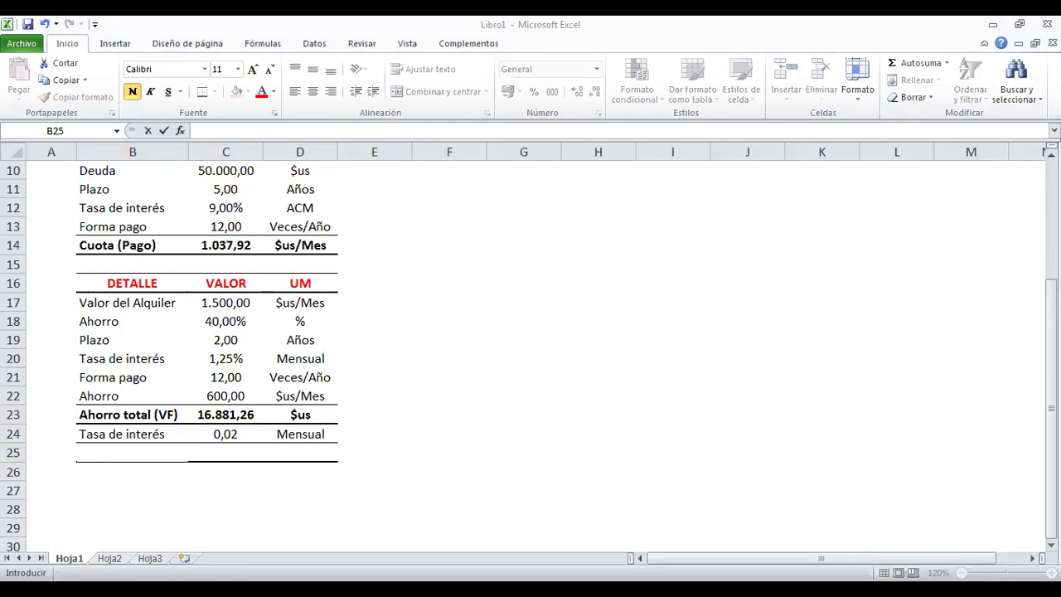
# - Label the result row in B25 as Valor actual (VA)
pyautogui.write('V')
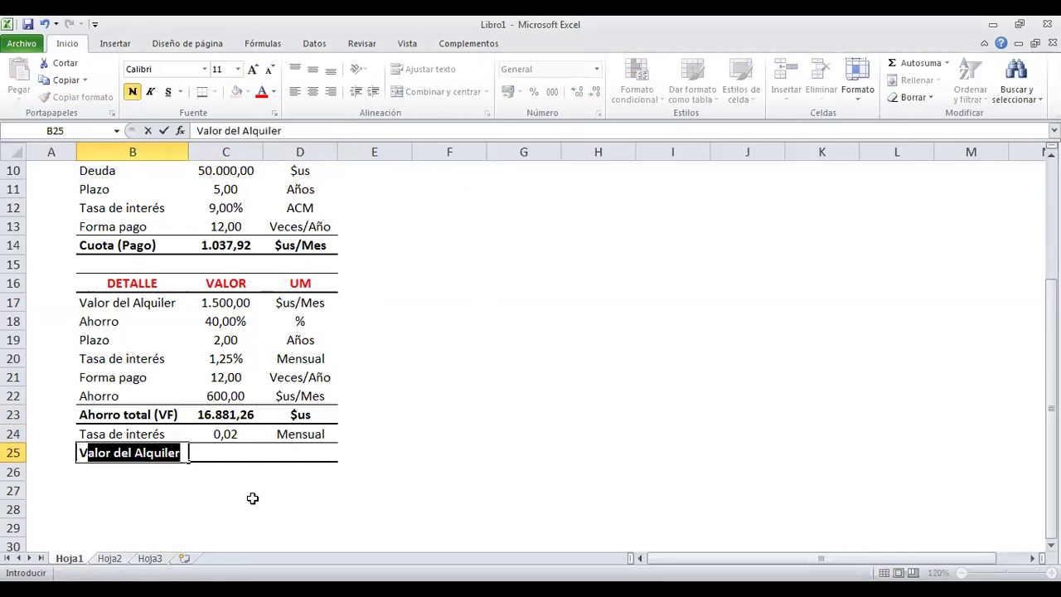
pyautogui.write('alor actua')
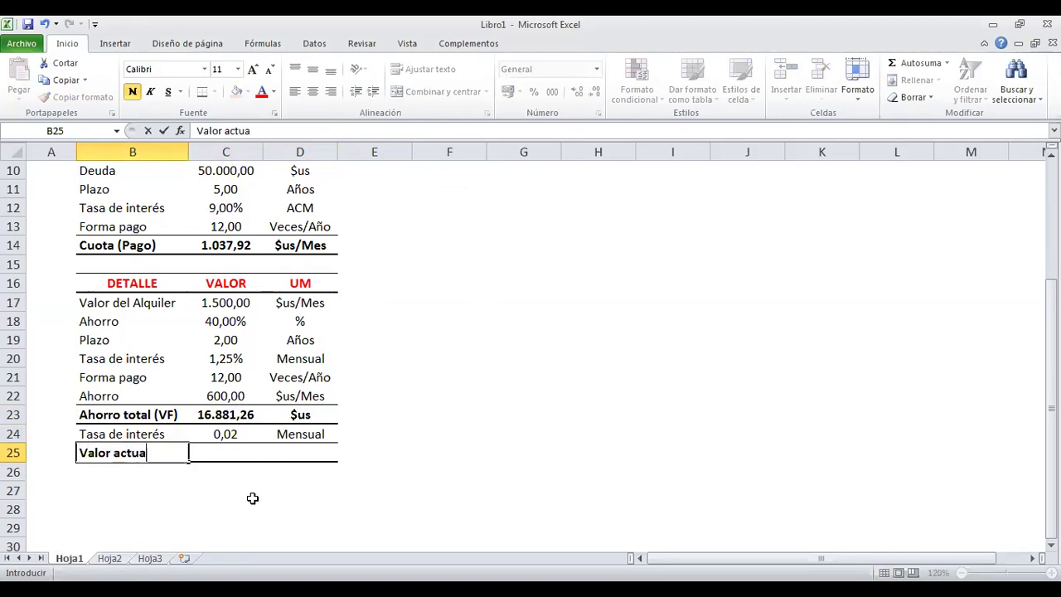
pyautogui.write('l (VA)')
pyautogui.press('Return')
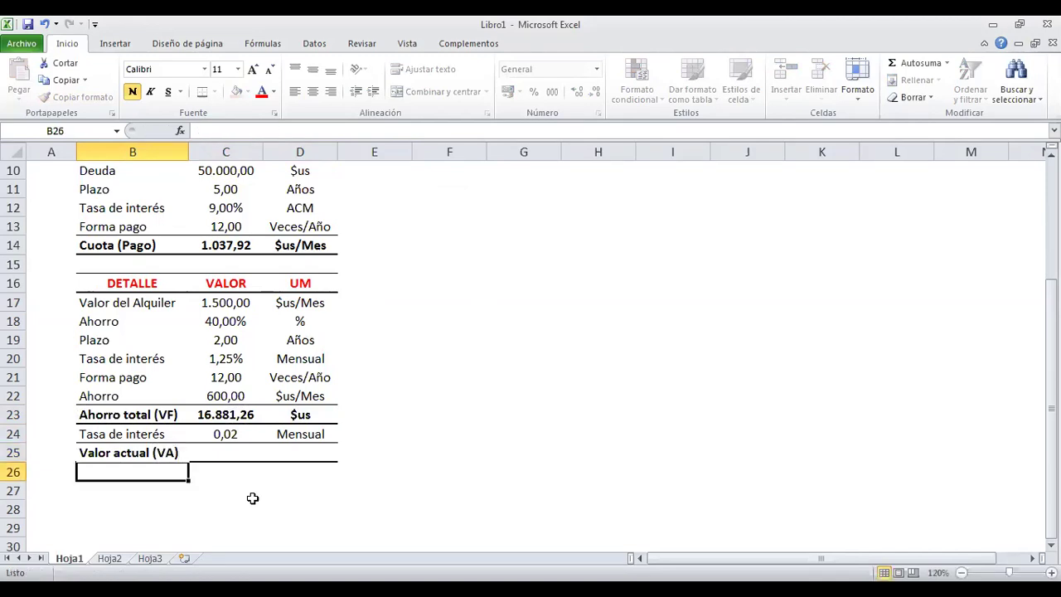
# - Format the interest rate in C24 as a percentage with two decimals
pyautogui.click(227, 434)
pyautogui.click(312, 91)
pyautogui.click(534, 91)
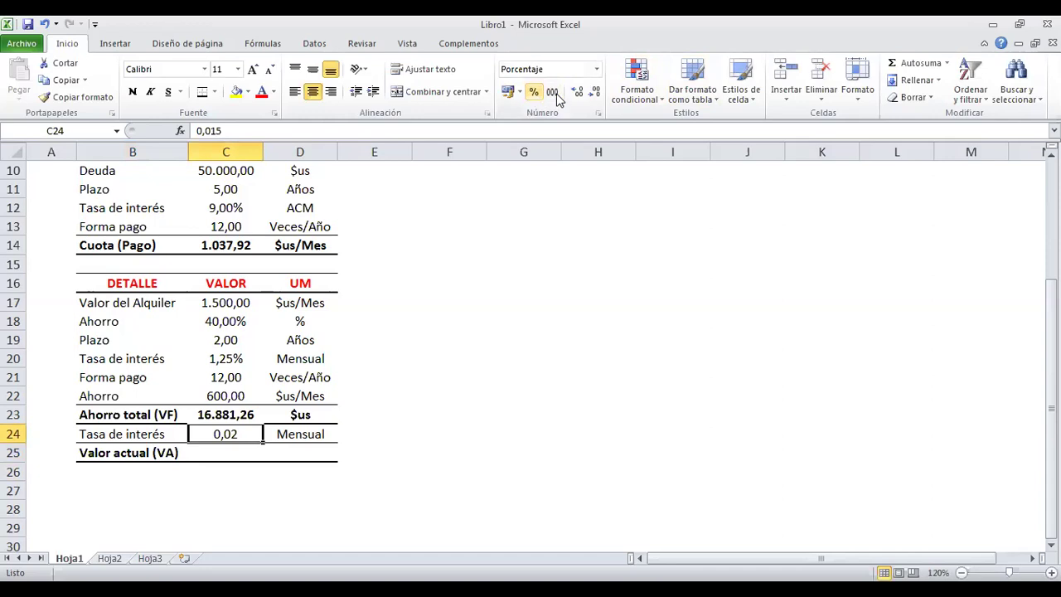
pyautogui.click(575, 91)
pyautogui.click(575, 91)
# - Start a VA formula in C25 with the monthly interest rate in C24 as its rate argument
pyautogui.click(229, 455)
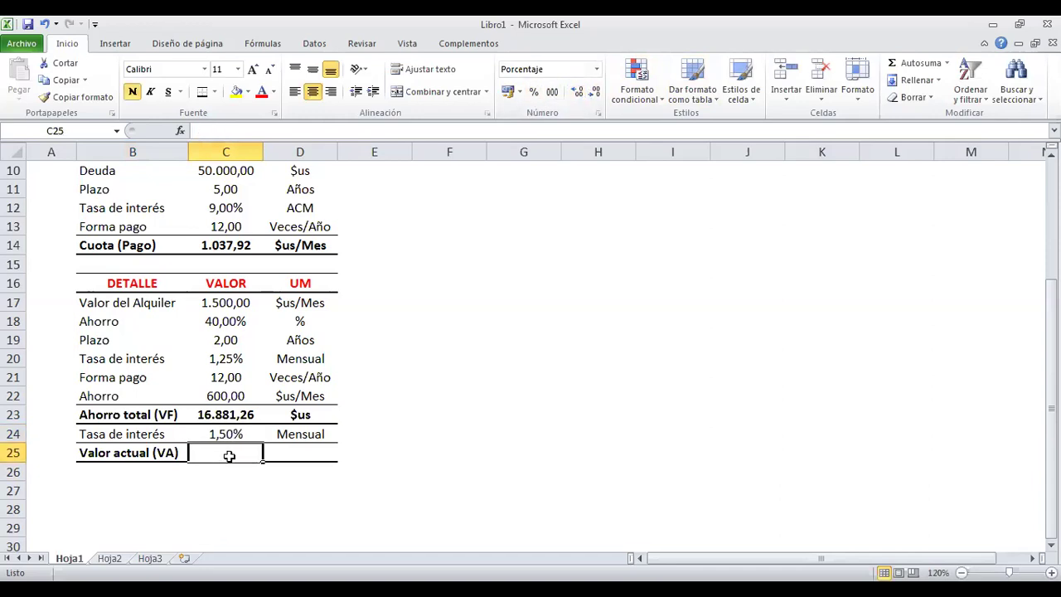
pyautogui.write('=VA')
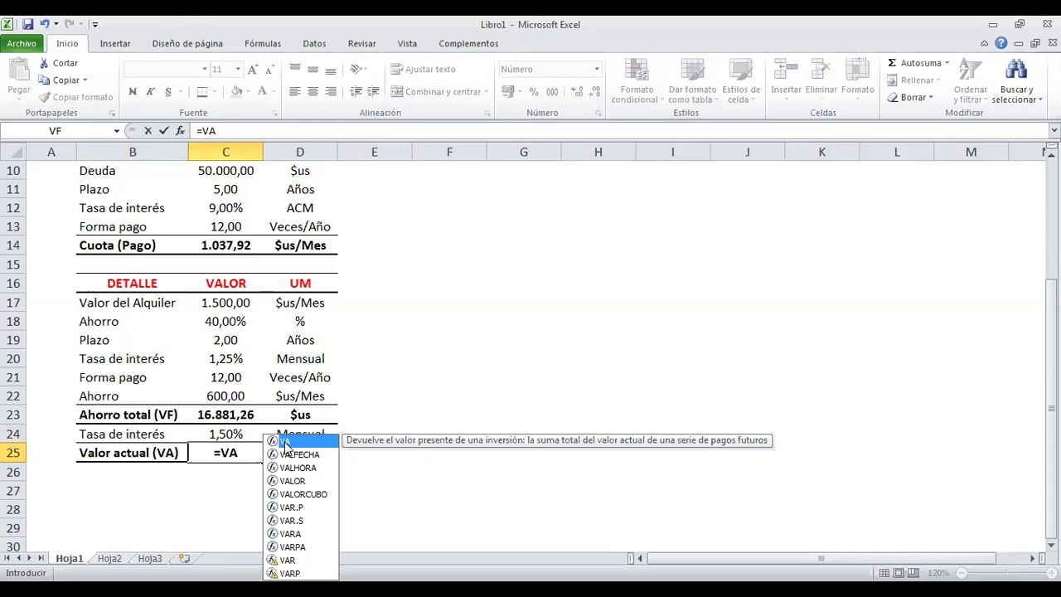
pyautogui.doubleClick(285, 442)
pyautogui.press('Up')
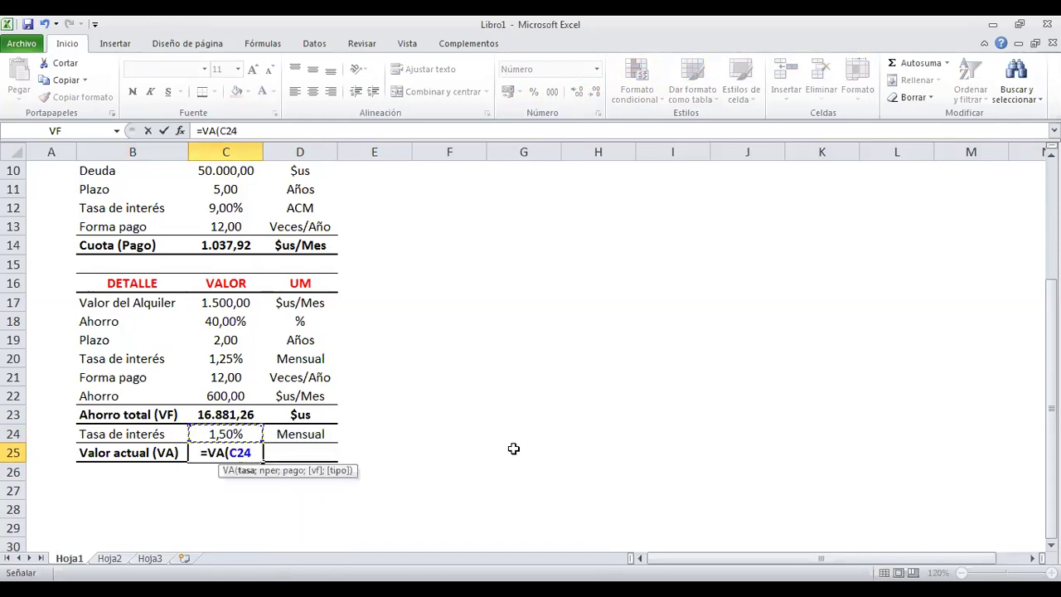
pyautogui.press('F8')
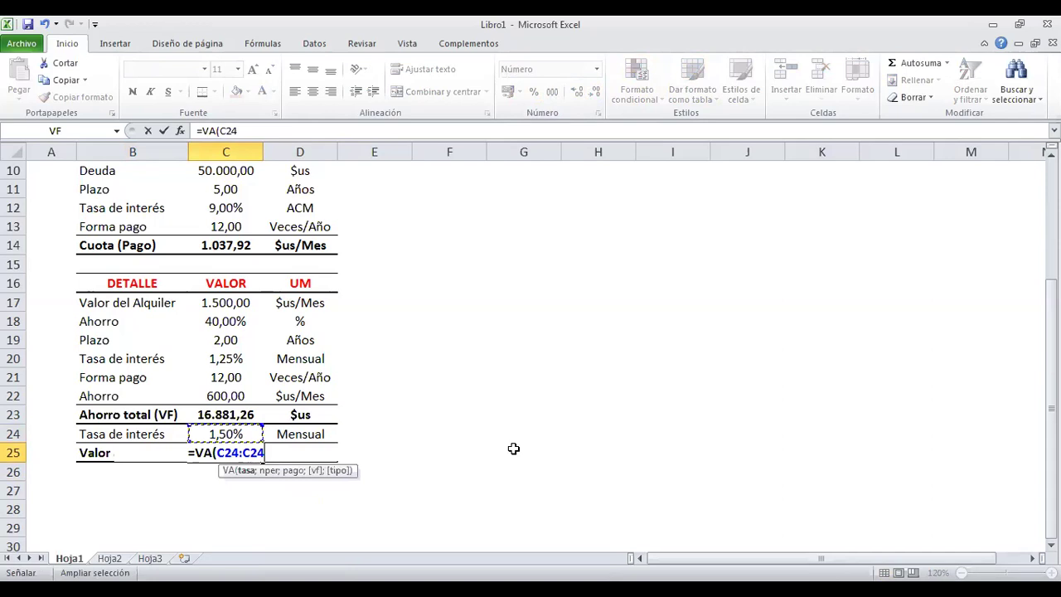
pyautogui.click(226, 342)
pyautogui.moveTo(265, 453); pyautogui.dragTo(251, 452)
pyautogui.hotkey('shift', 'Left')
pyautogui.hotkey('shift', 'Left')
pyautogui.press('F8')
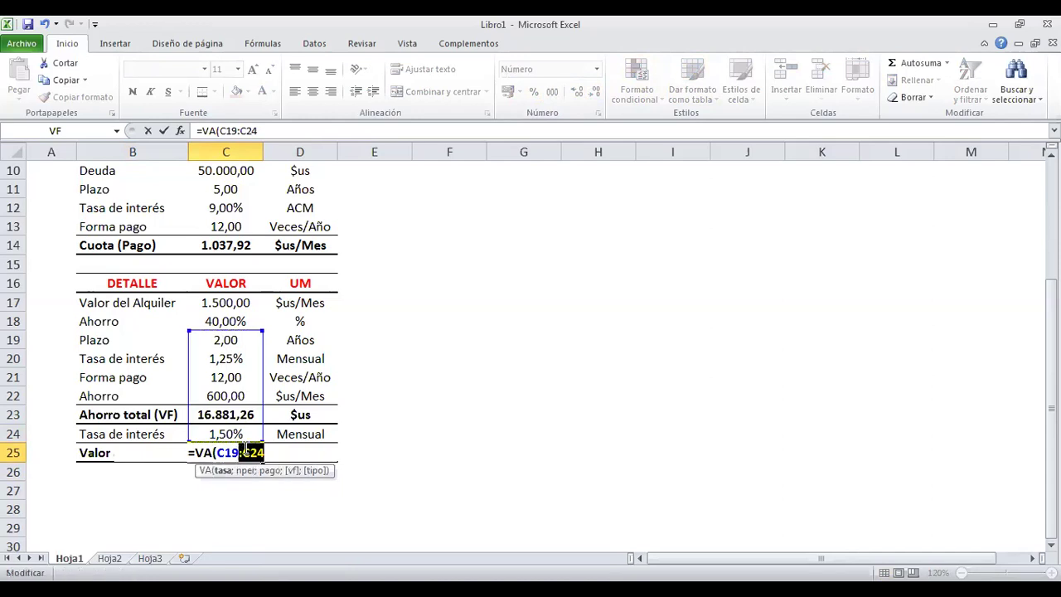
pyautogui.write(';')
pyautogui.moveTo(228, 453); pyautogui.dragTo(260, 453)
pyautogui.click(229, 434)
pyautogui.write(';')
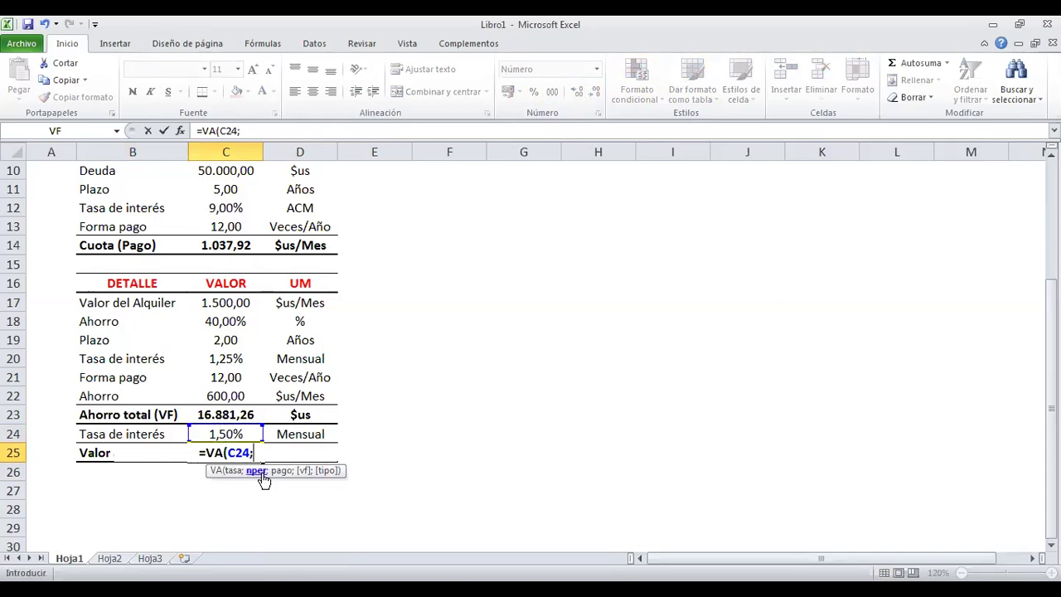
# - Complete the C25 formula as =VA(C24;C19*C21;-C17;;1), using the rent as payment at the beginning of each period
pyautogui.click(225, 340)
pyautogui.write('*')
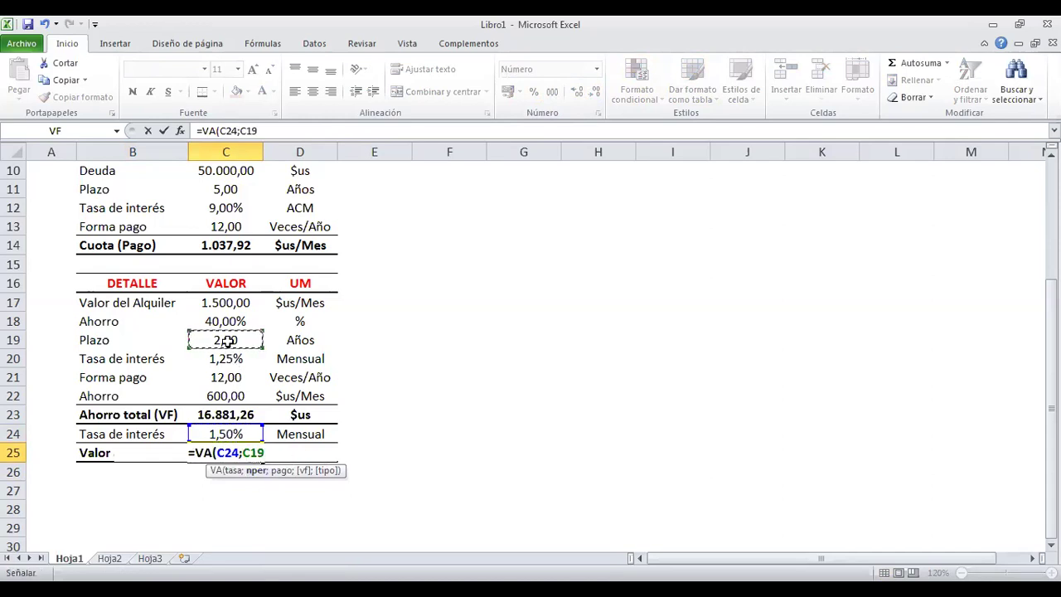
pyautogui.click(219, 379)
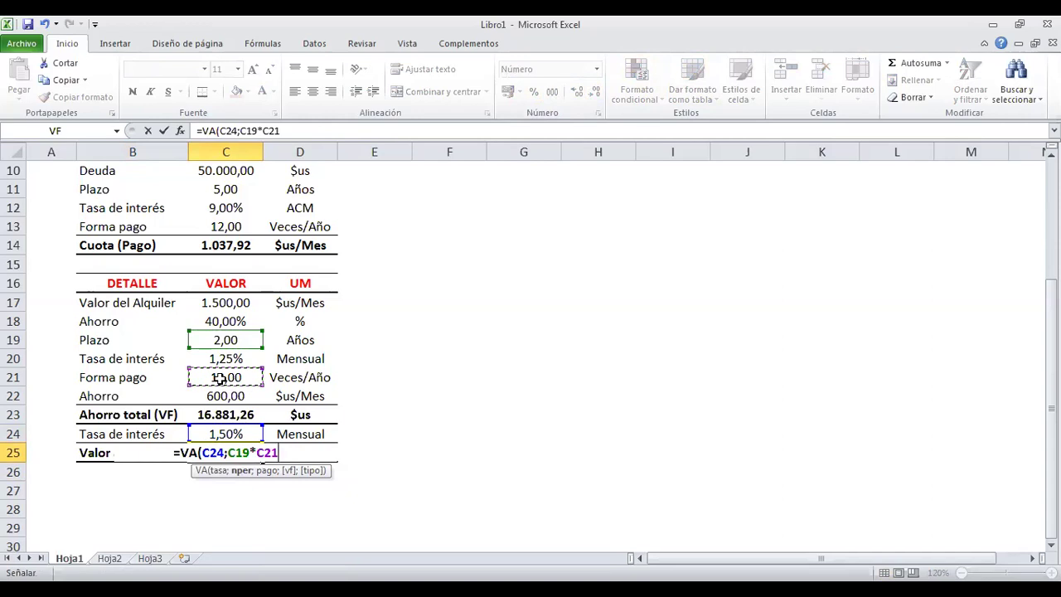
pyautogui.write(';')
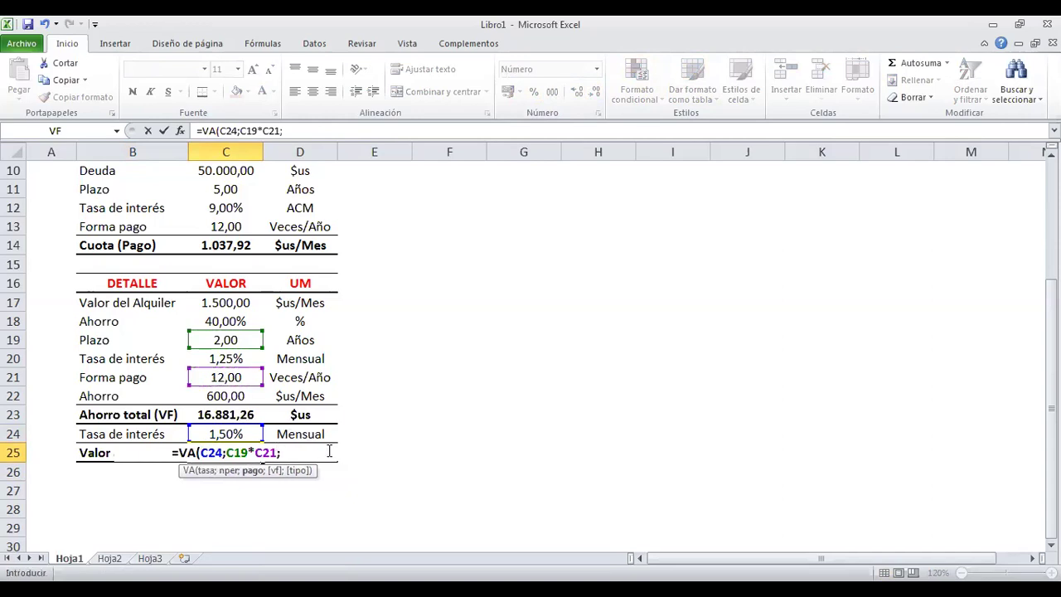
pyautogui.write('-')
pyautogui.click(230, 304)
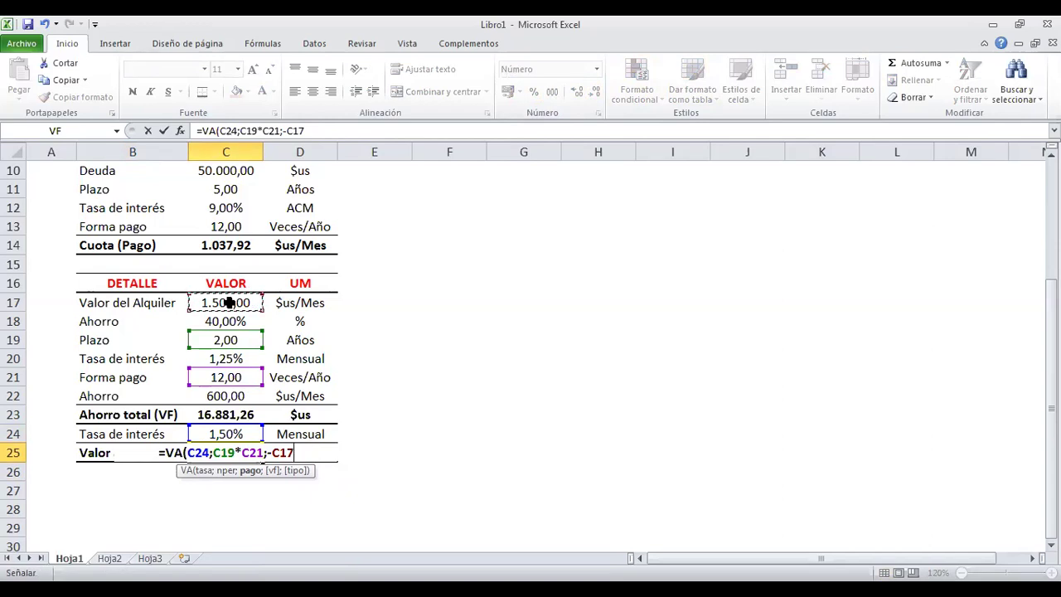
pyautogui.write(';')
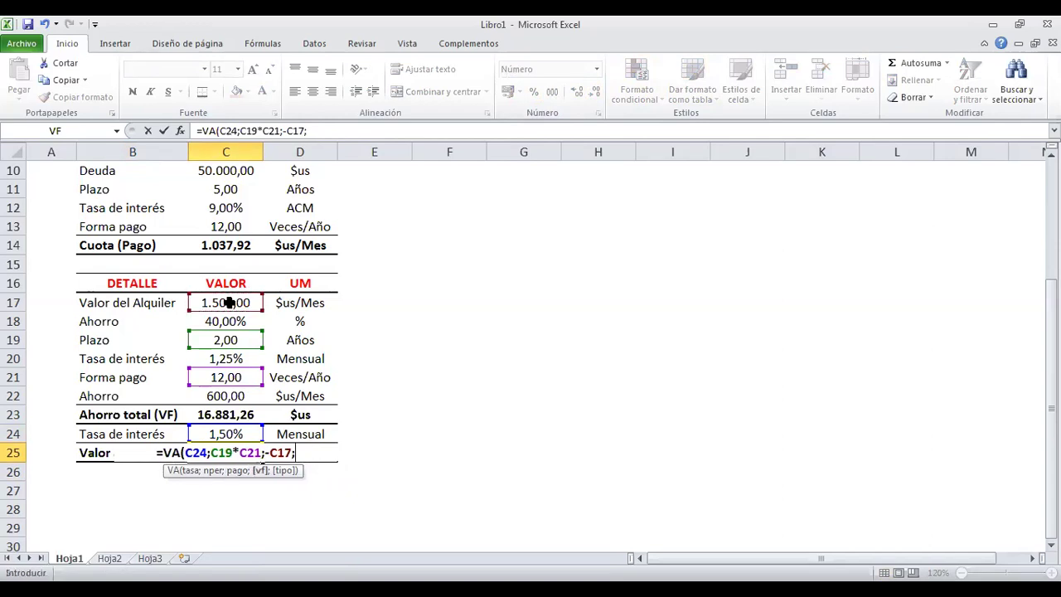
pyautogui.write(';')
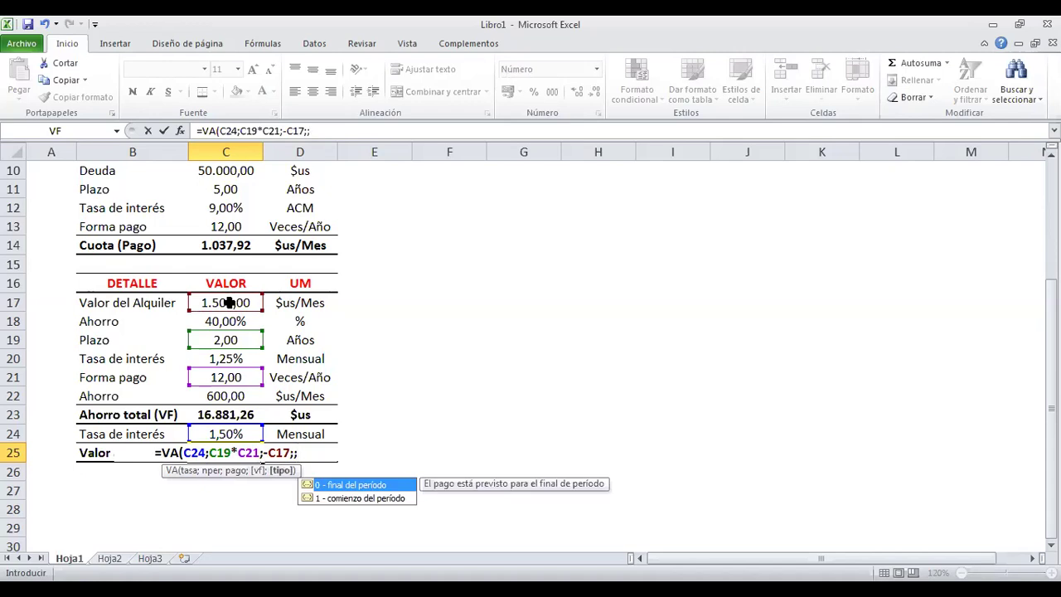
pyautogui.write('1)')
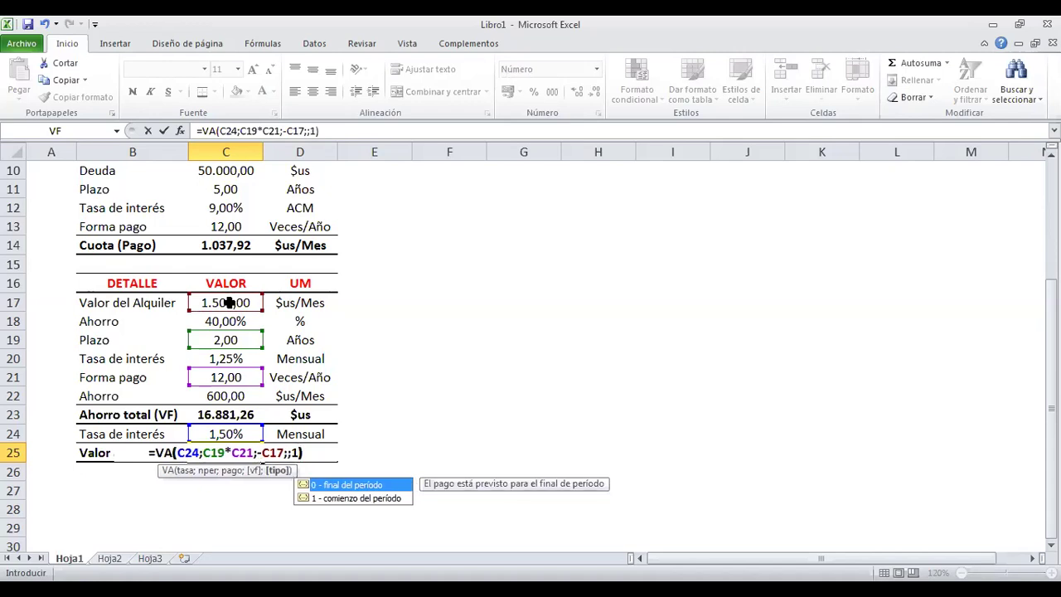
pyautogui.press('Return')
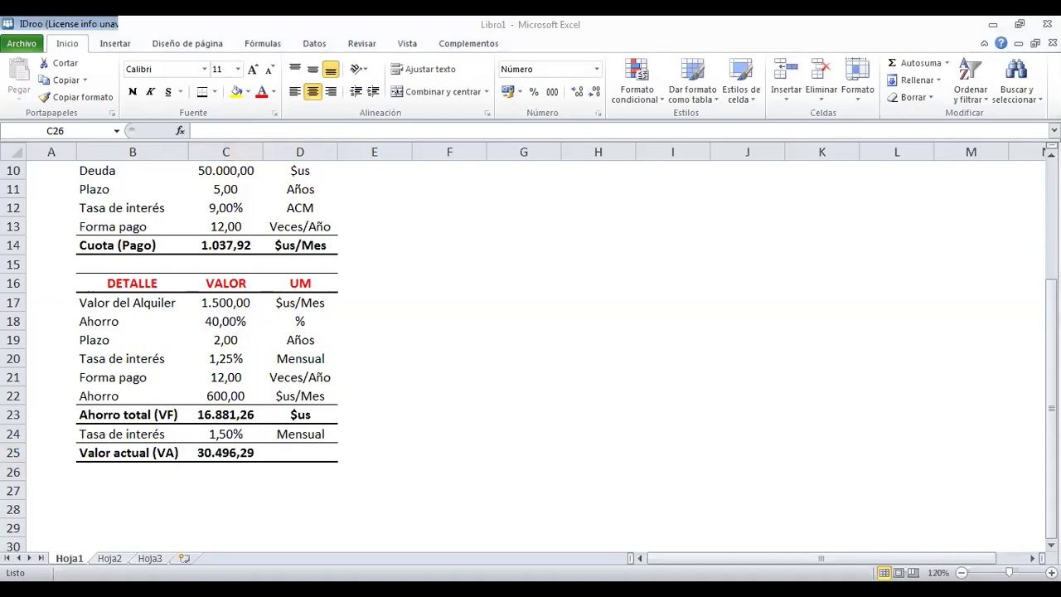
# - Enter $us as the unit of the Valor actual (VA) row in D25
pyautogui.click(300, 454)
pyautogui.write('$')
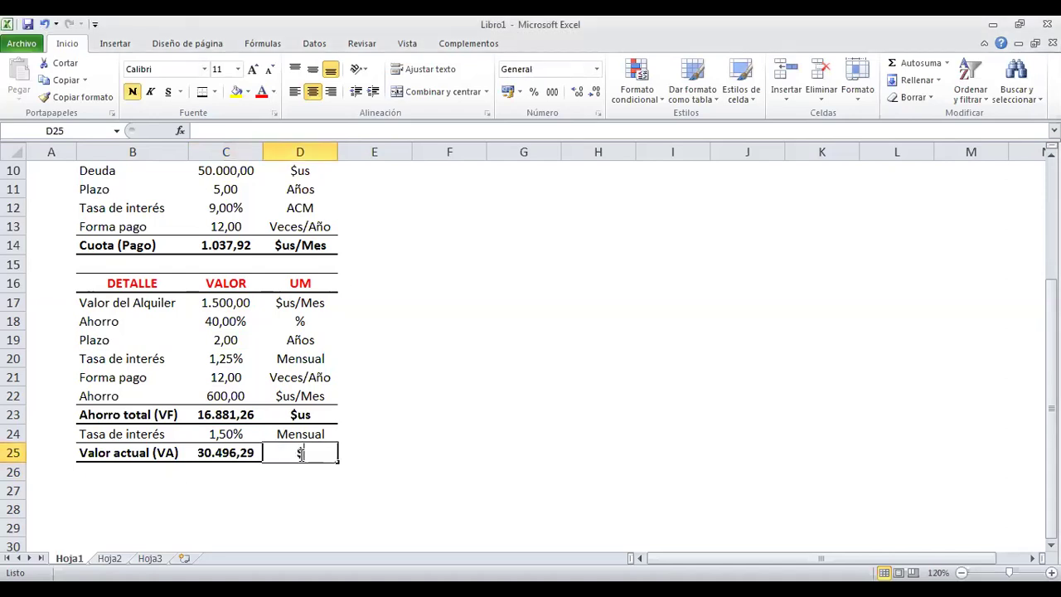
pyautogui.write('us')
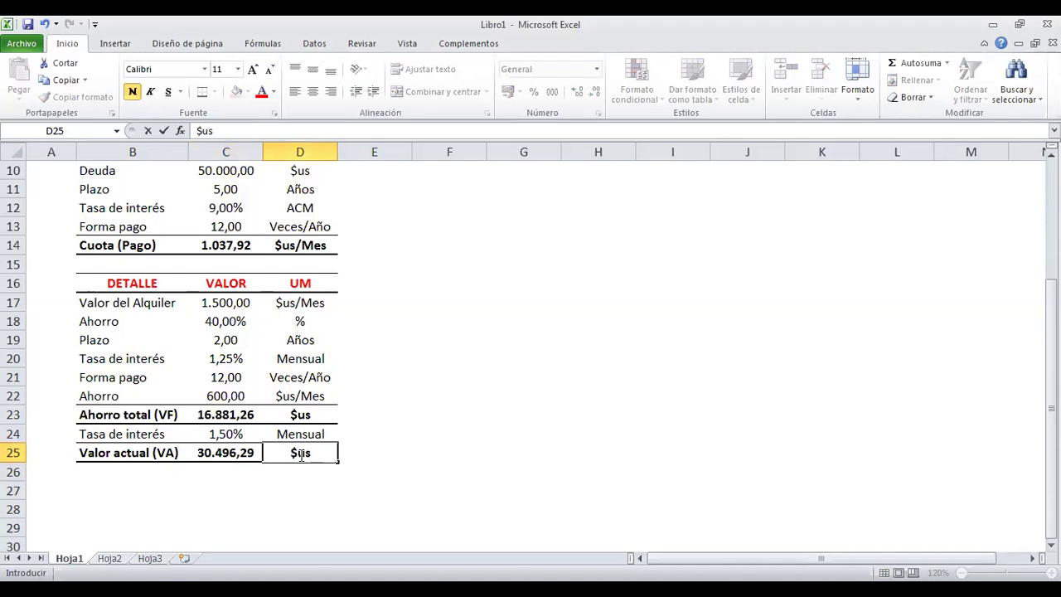
pyautogui.press('Return')
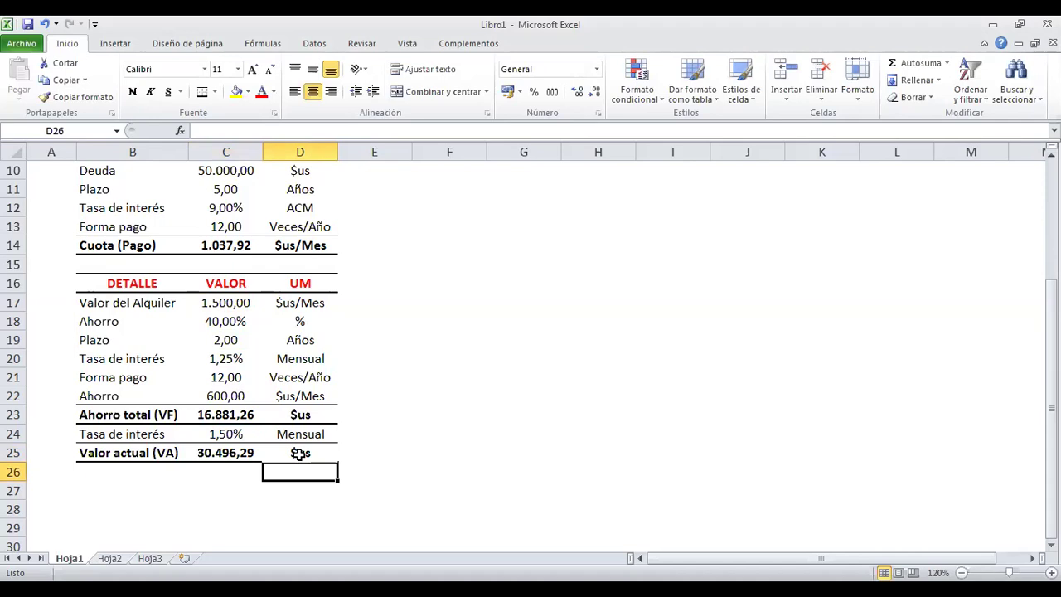
# - Review the three annuity tables on the sheet, from the savings table down to the rental table
pyautogui.click(488, 394)
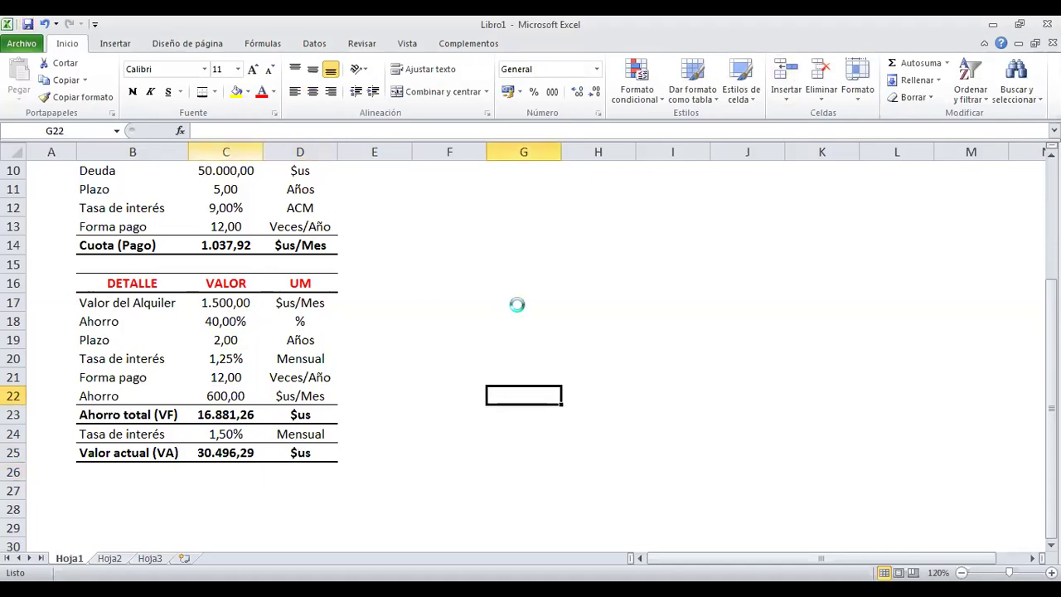
pyautogui.click(474, 382)
pyautogui.scroll(2, 158, 269)
pyautogui.scroll(1, 249, 318)
pyautogui.scroll(-5, 254, 319)
pyautogui.scroll(-4, 255, 317)
pyautogui.scroll(5, 253, 321)
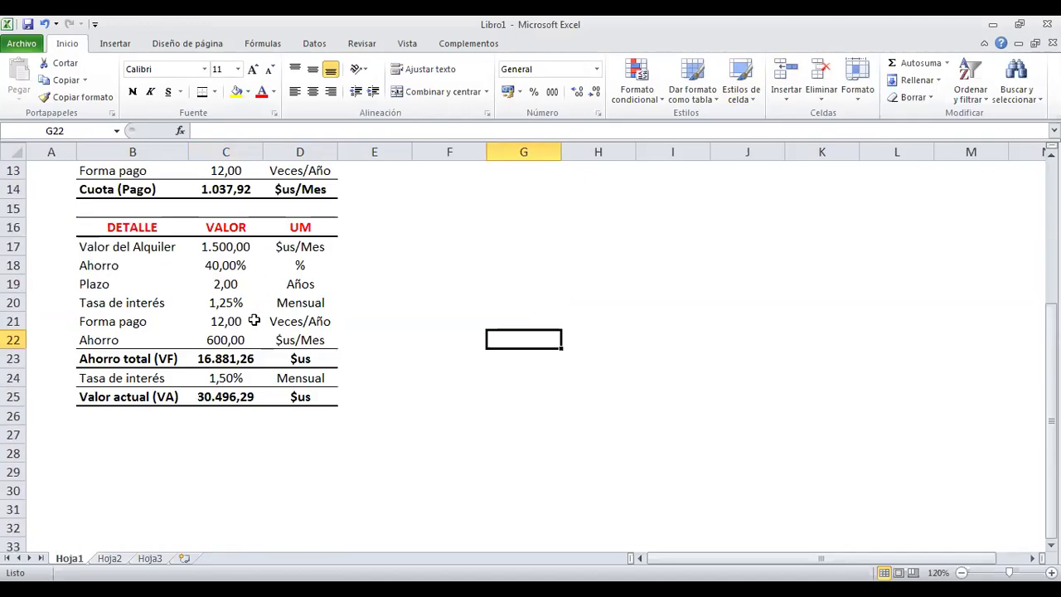
pyautogui.scroll(4, 254, 321)
pyautogui.scroll(-4, 259, 320)
pyautogui.scroll(4, 270, 318)
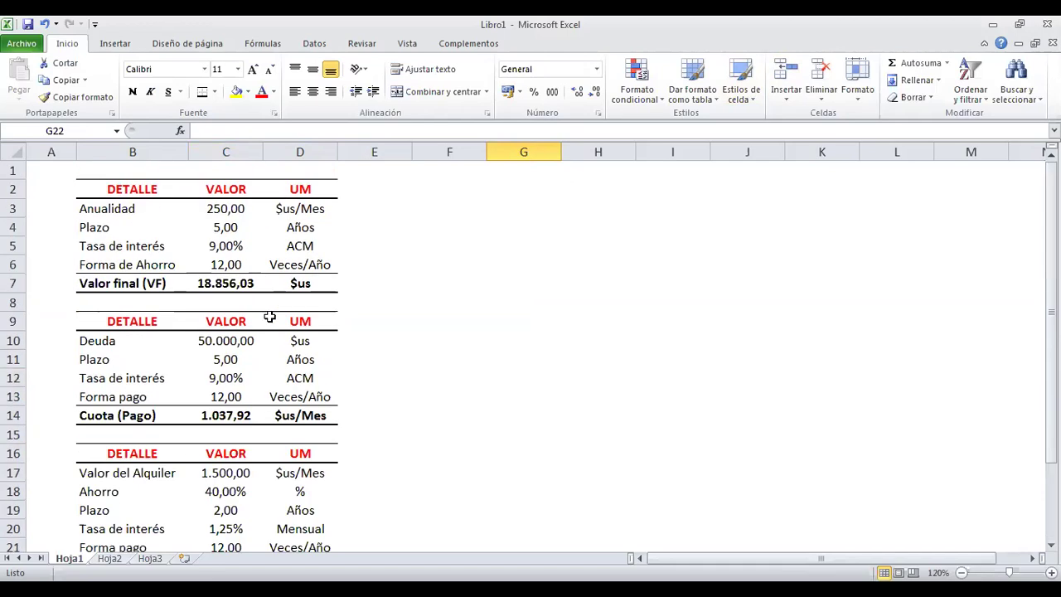
pyautogui.scroll(-3, 270, 323)
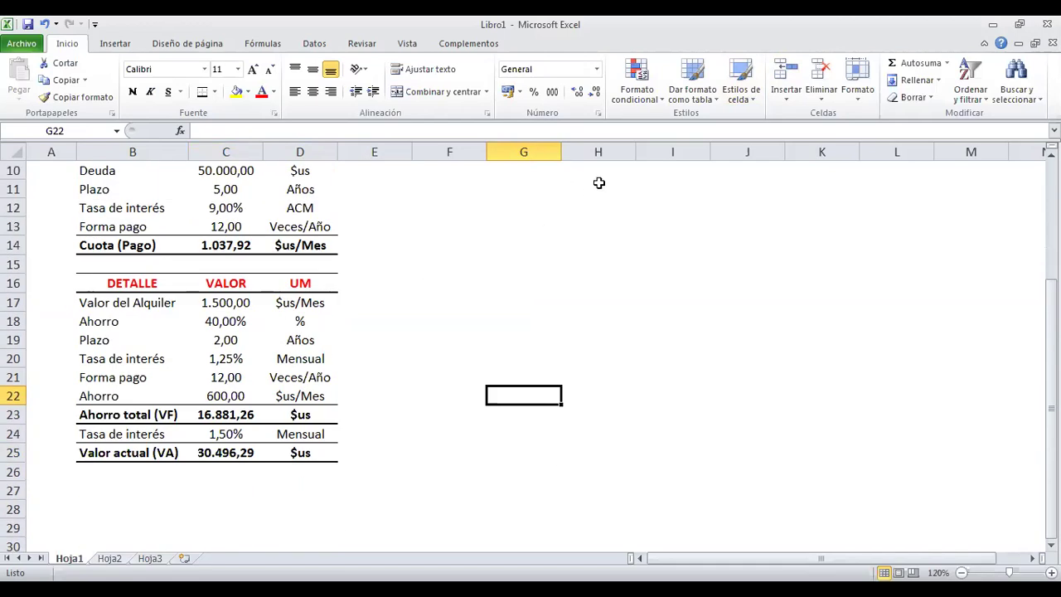
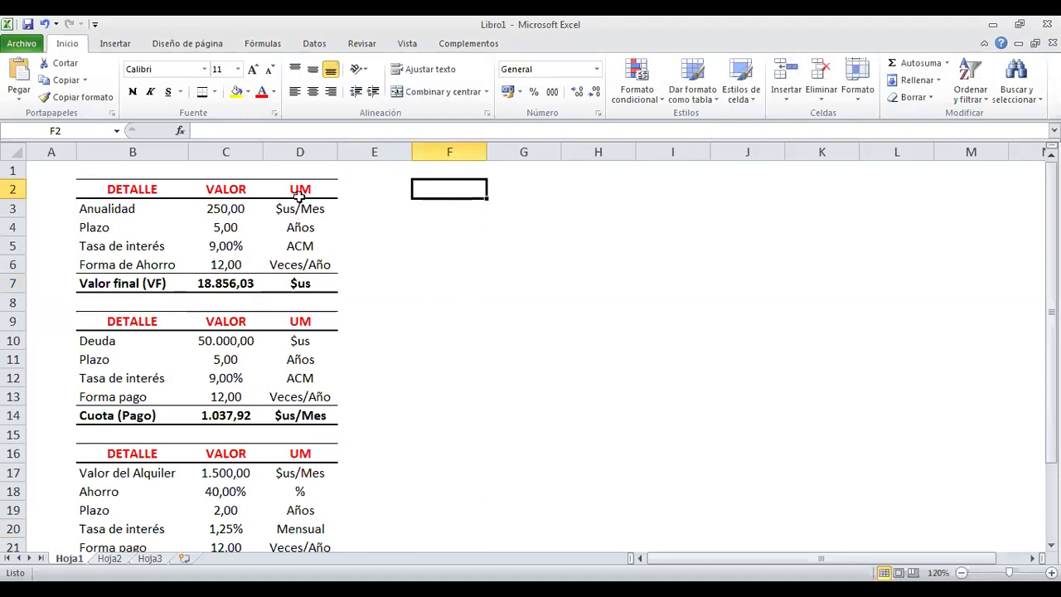
# - Copy the DETALLE, VALOR and UM header row B2:D2 to F2:H2 for a new table
pyautogui.moveTo(224, 186); pyautogui.dragTo(300, 187)
pyautogui.click(152, 181)
pyautogui.moveTo(152, 181); pyautogui.dragTo(284, 177)
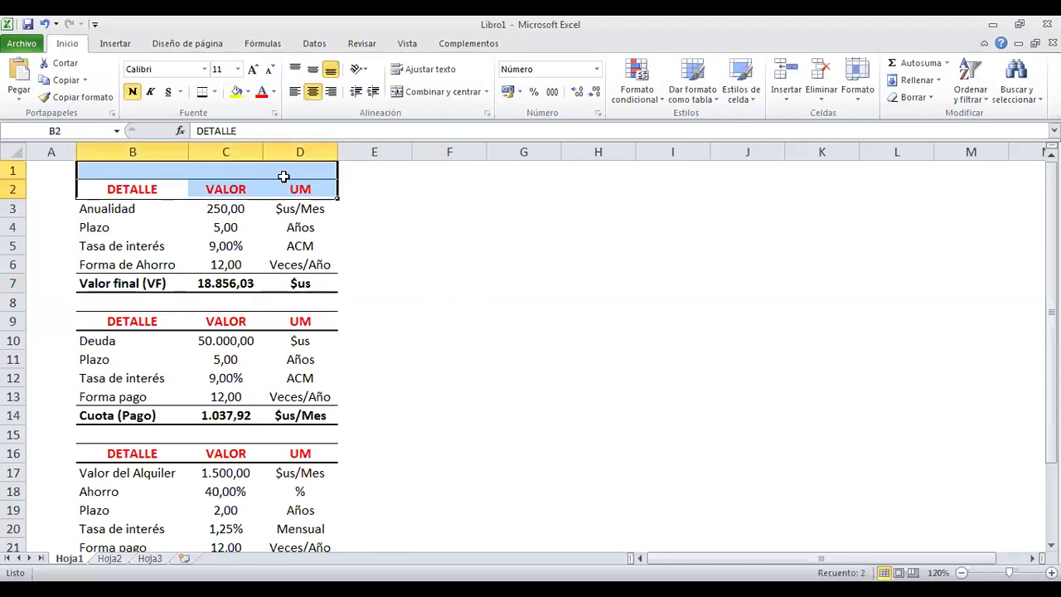
pyautogui.moveTo(161, 194); pyautogui.dragTo(284, 185)
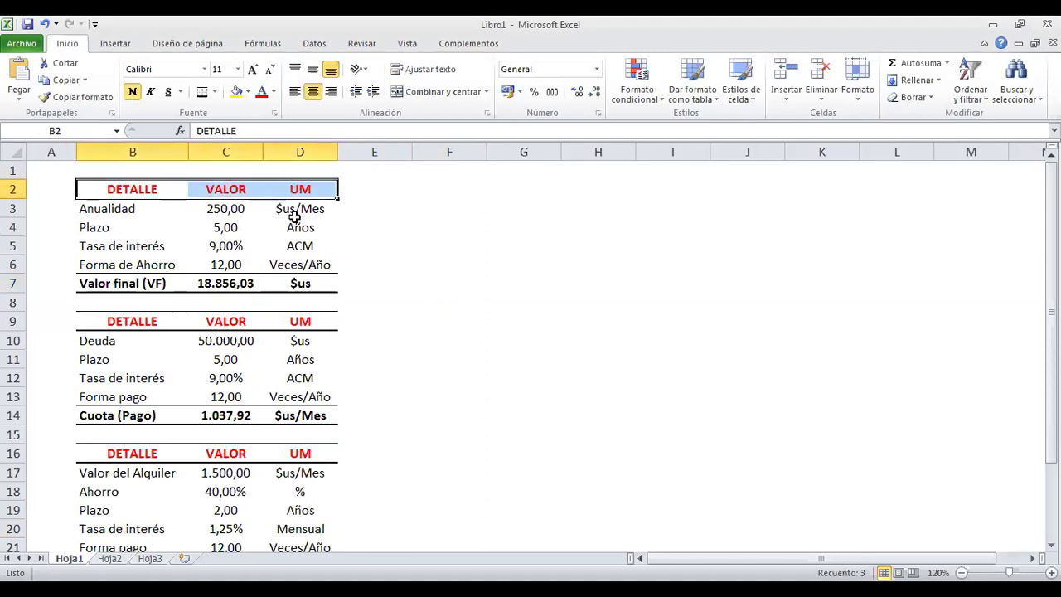
pyautogui.hotkey('ctrl', 'c')
pyautogui.click(426, 192)
pyautogui.hotkey('ctrl', 'v')
pyautogui.click(523, 282)
# - Label F3 as Anualidad and link its value in G3 to the annuity amount in C3
pyautogui.click(457, 208)
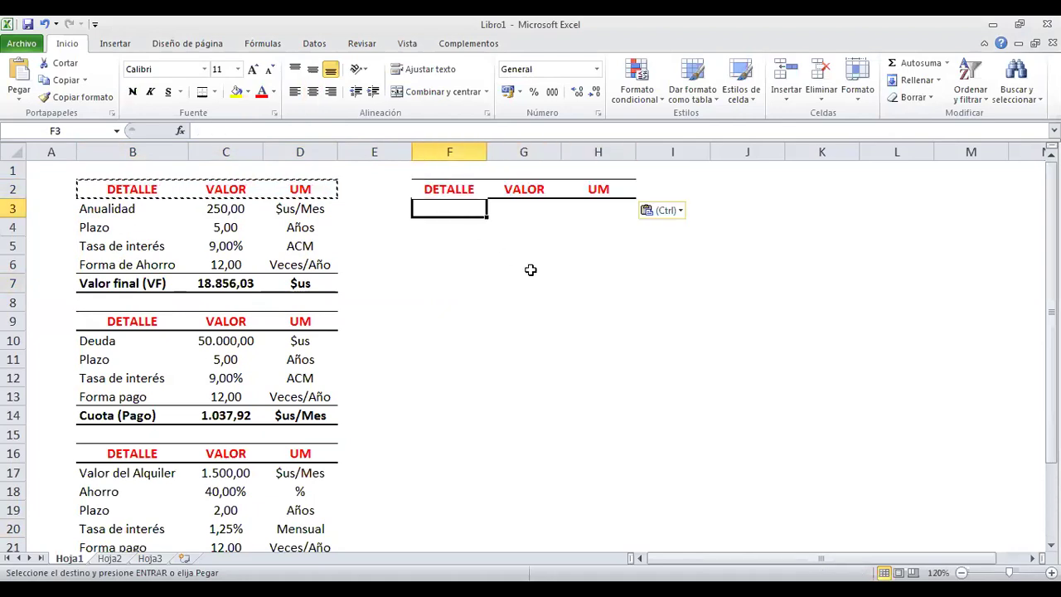
pyautogui.write('aNU')
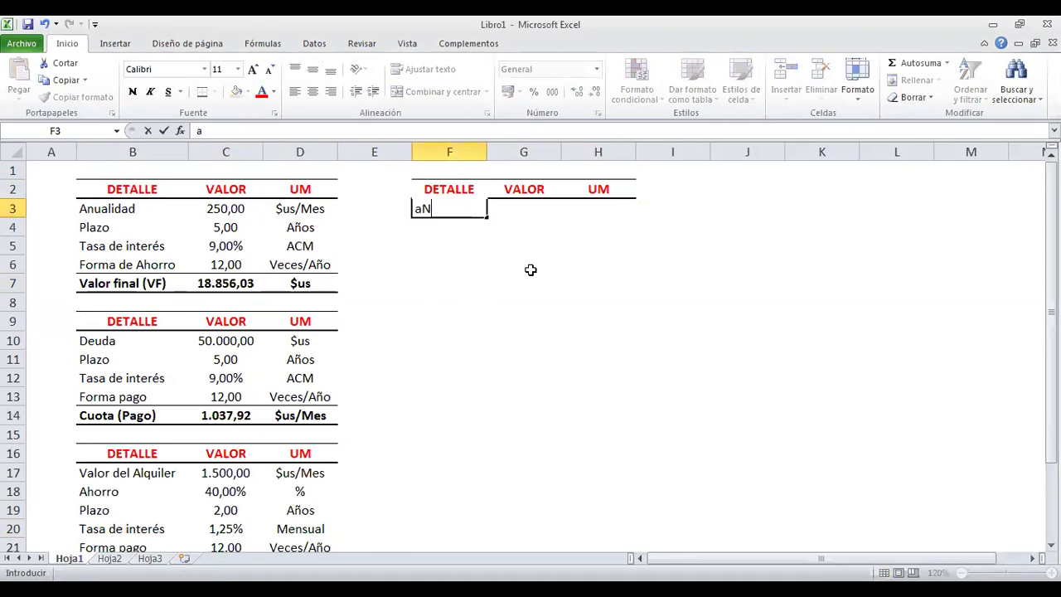
pyautogui.press('BackSpace')
pyautogui.press('BackSpace')
pyautogui.press('BackSpace')
pyautogui.write('a')
pyautogui.press('BackSpace')
pyautogui.write('Anualidad')
pyautogui.press('Tab')
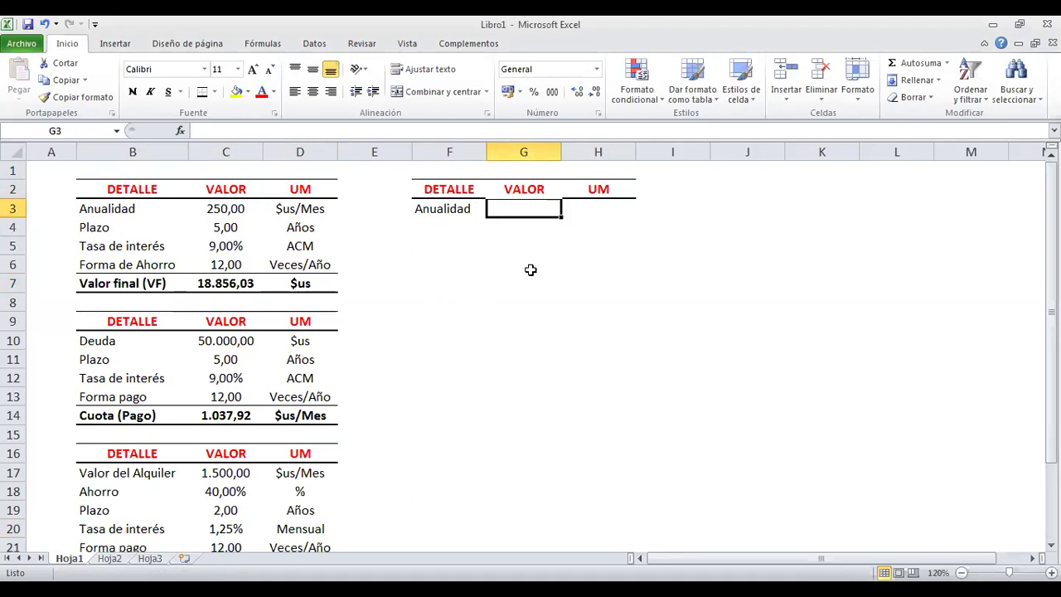
pyautogui.write('=')
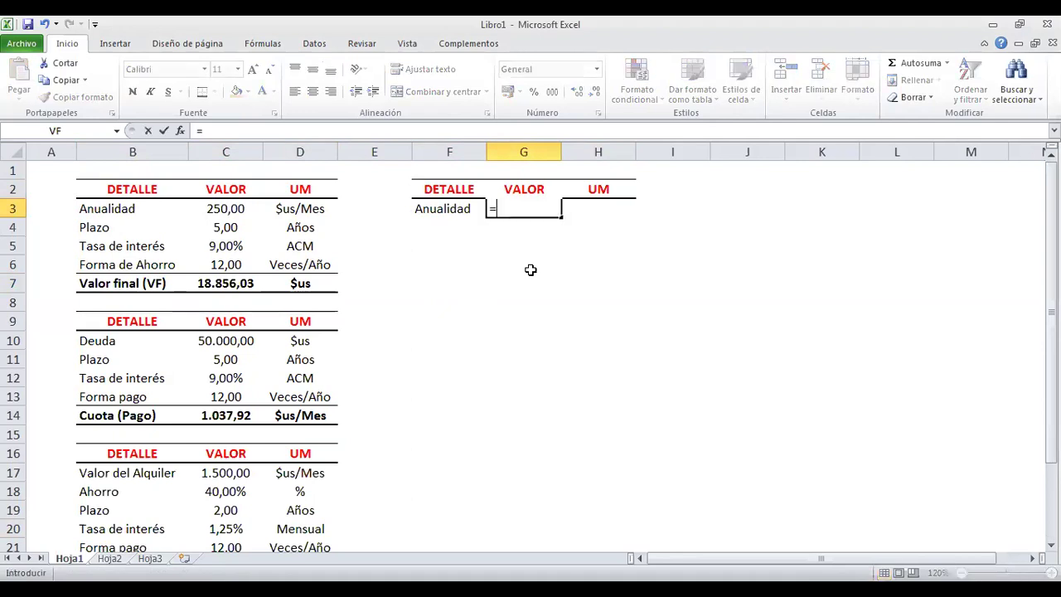
pyautogui.click(217, 209)
pyautogui.press('Return')
# - Copy the units in D3:D6 to H3:H6 in the new table
pyautogui.click(614, 210)
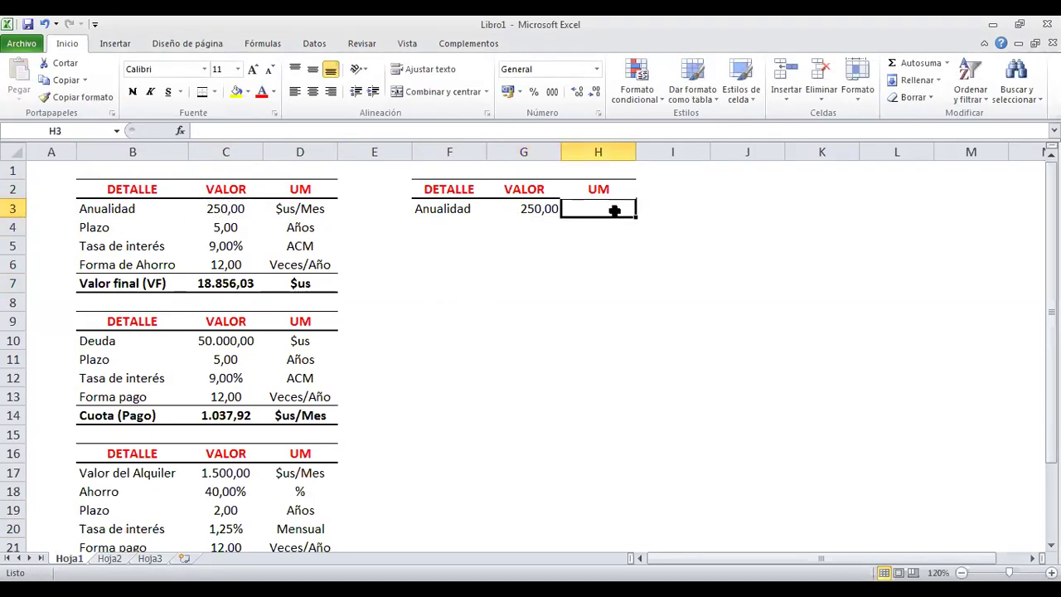
pyautogui.moveTo(308, 207); pyautogui.dragTo(300, 264)
pyautogui.hotkey('ctrl', 'c')
pyautogui.click(609, 208)
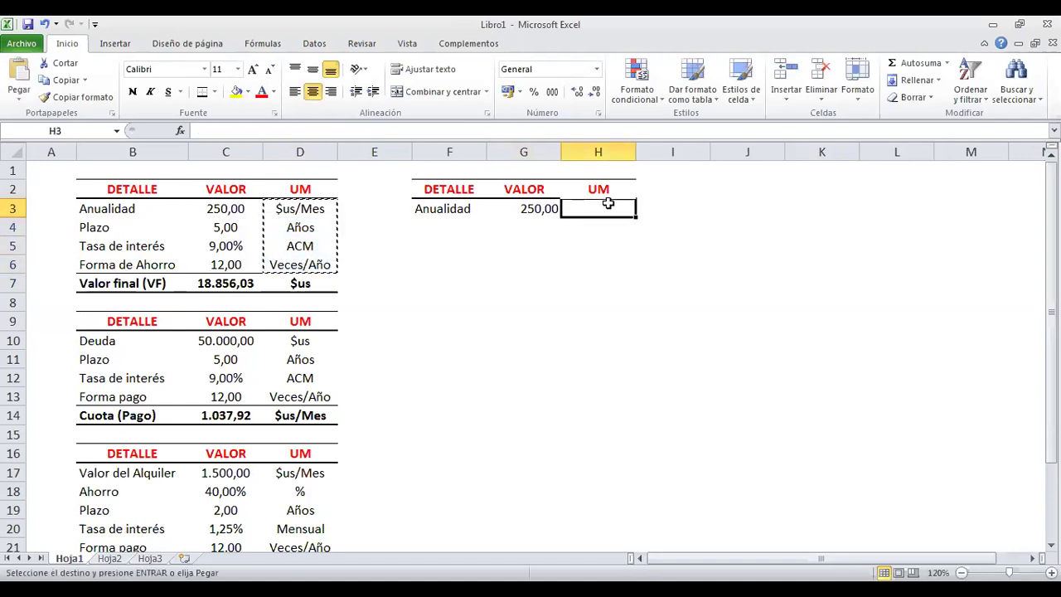
pyautogui.hotkey('ctrl', 'v')
pyautogui.click(670, 266)
pyautogui.press('Escape')
# - Label F4 as Tasa de Interés and widen column F to fit the text
pyautogui.click(477, 229)
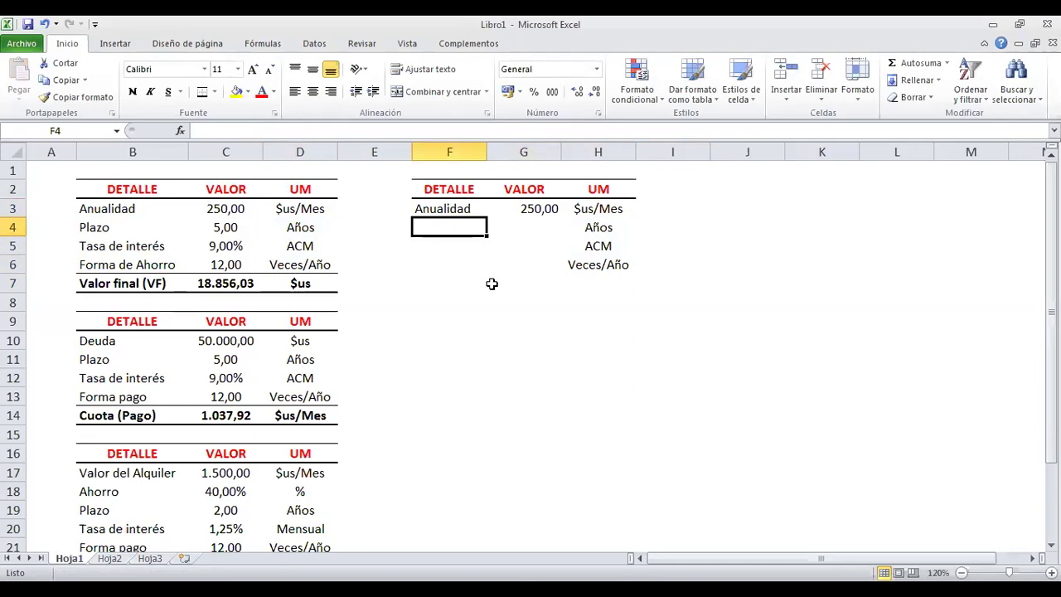
pyautogui.write('Tasad')
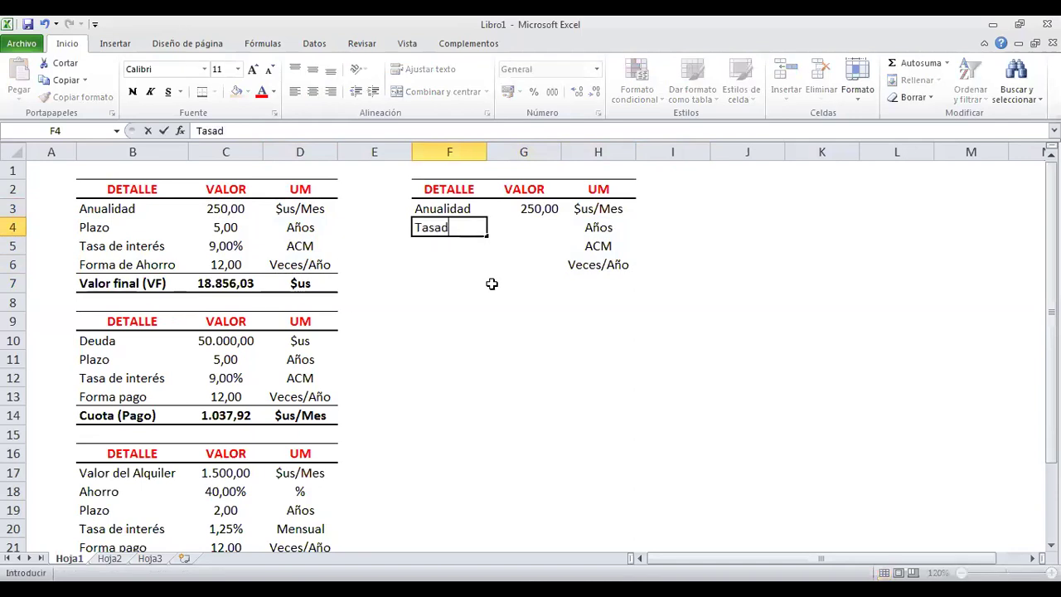
pyautogui.press('BackSpace')
pyautogui.write('de Interés')
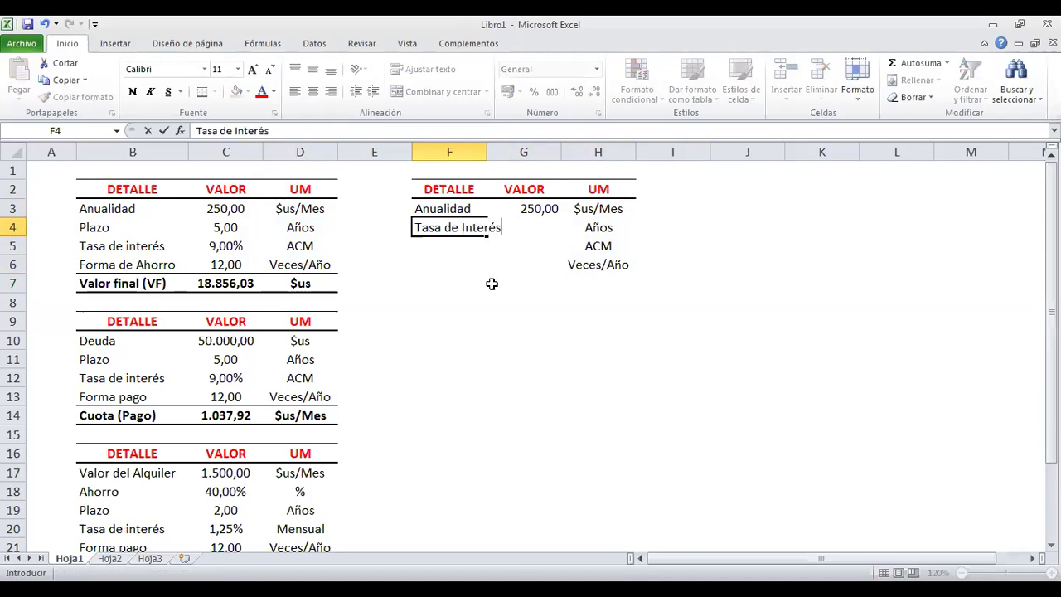
pyautogui.press('Tab')
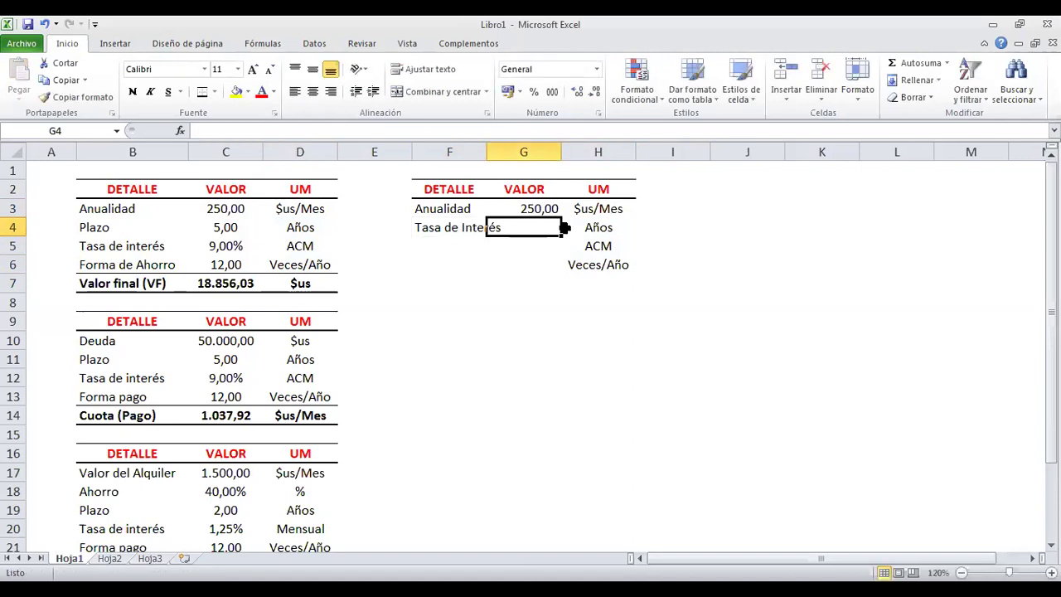
pyautogui.moveTo(487, 152); pyautogui.dragTo(510, 152)
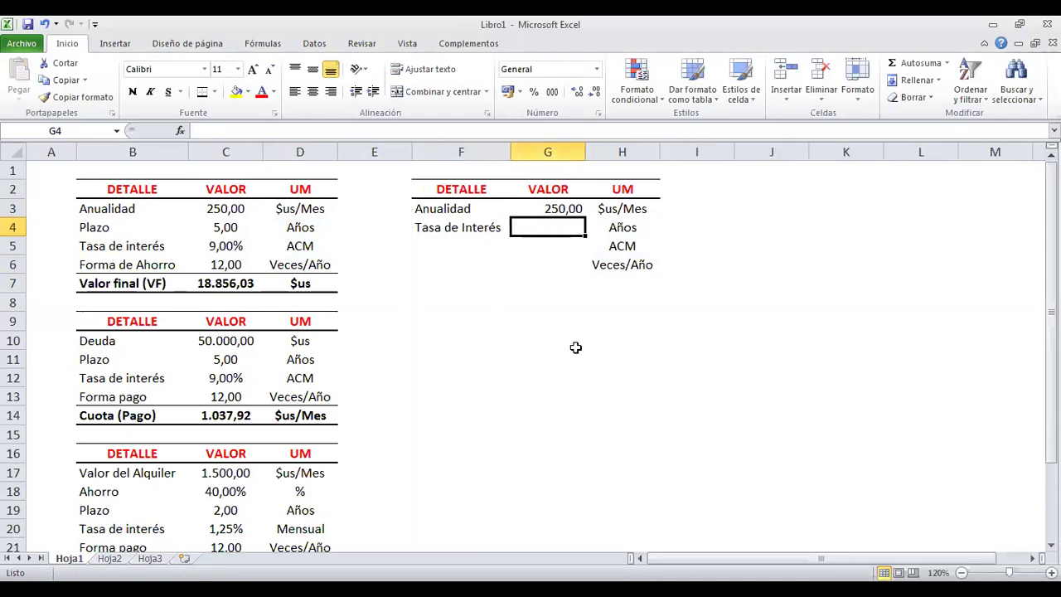
# - Enter 9% as the interest rate in G4 and change its unit in H4 to ACM
pyautogui.write('9%')
pyautogui.press('Return')
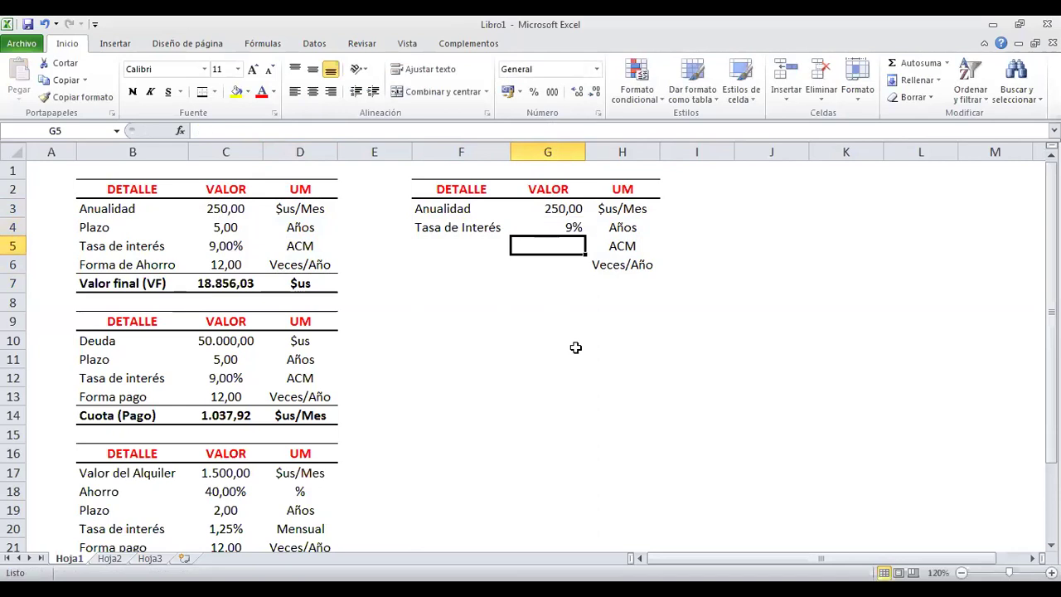
pyautogui.click(623, 229)
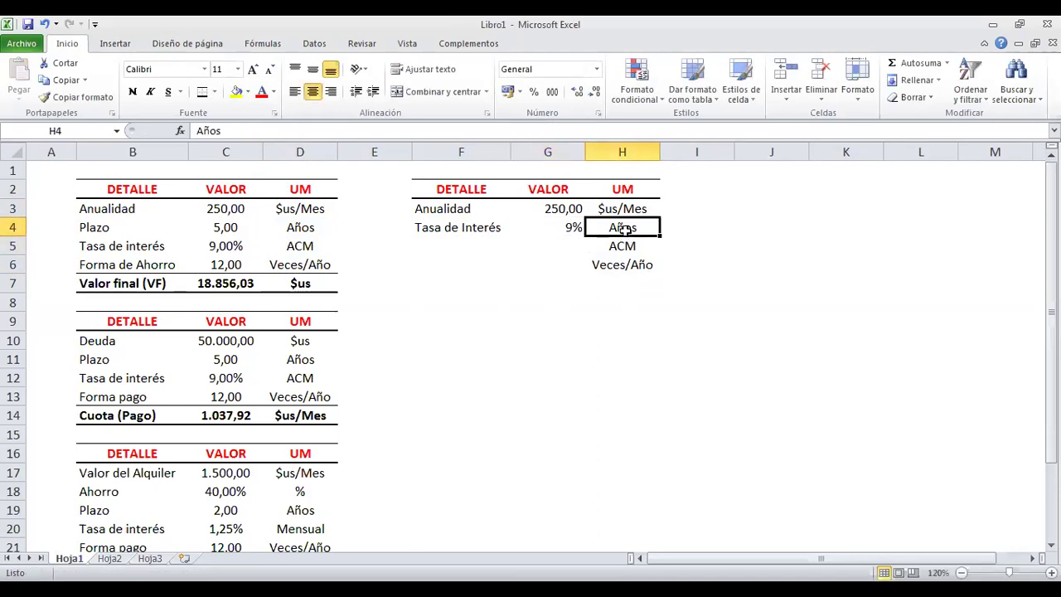
pyautogui.write('ACM')
pyautogui.press('Return')
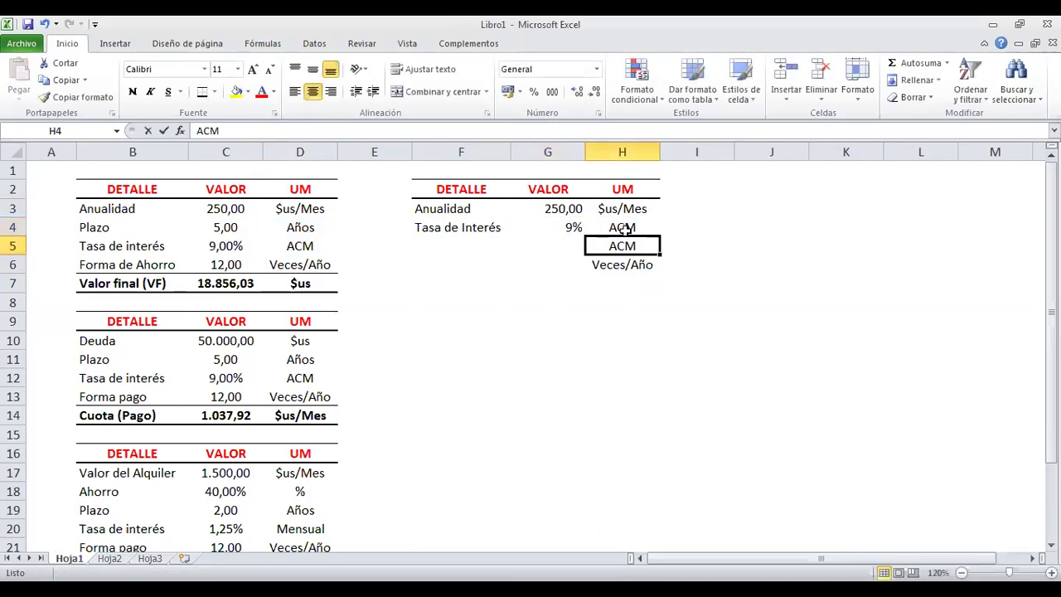
# - Label F5 as Forma pago in the new table
pyautogui.click(431, 246)
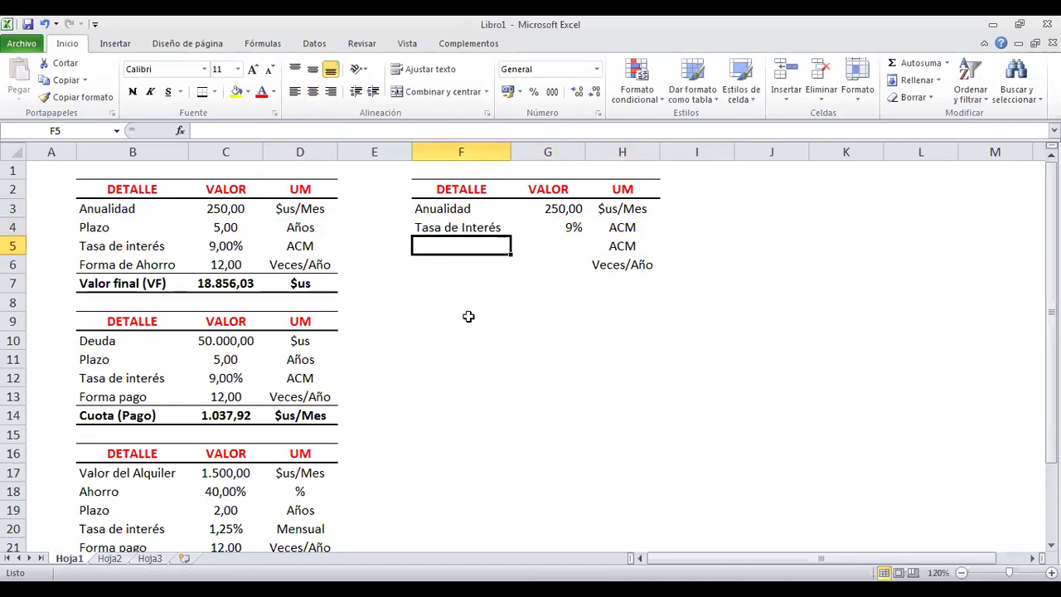
pyautogui.write('f')
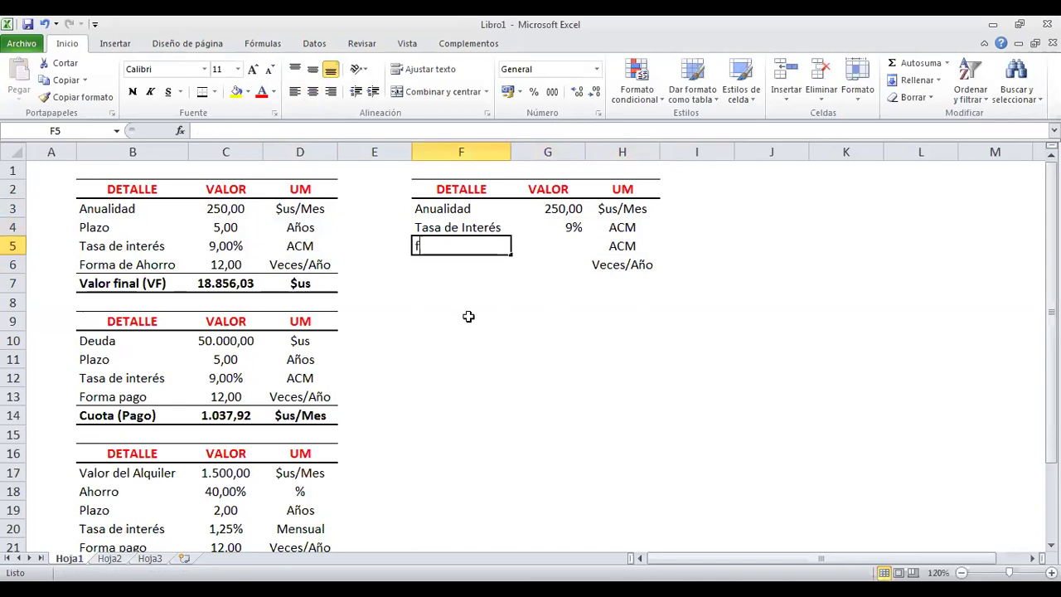
pyautogui.write('ORMA Pago')
pyautogui.press('BackSpace')
pyautogui.press('BackSpace')
pyautogui.press('BackSpace')
pyautogui.press('BackSpace')
pyautogui.write('pago')
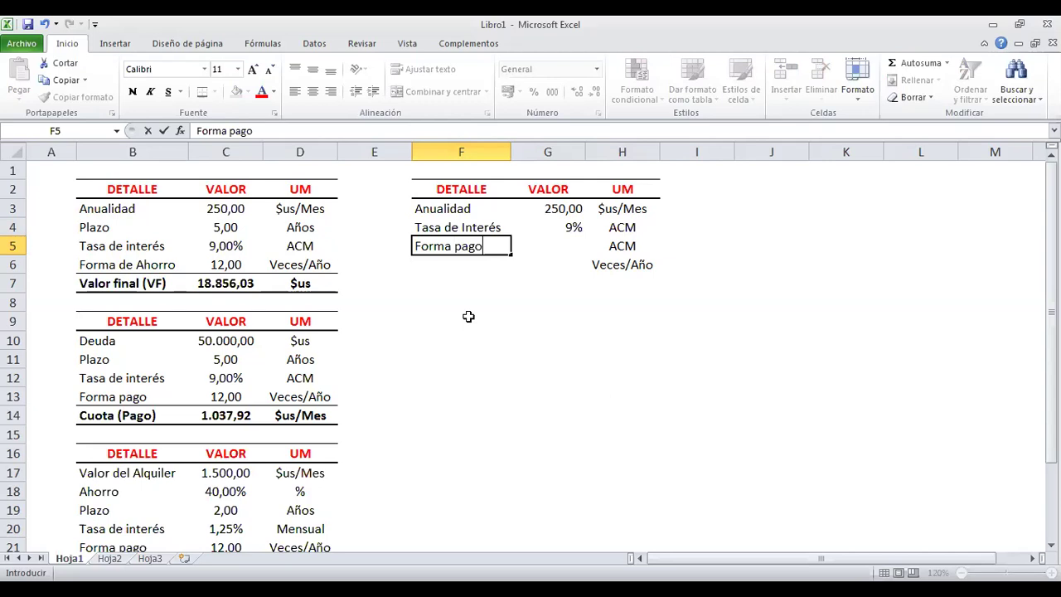
# - Enter 12 as the payment frequency in G5 and set its unit in H5 to Veces/Año
pyautogui.press('Tab')
pyautogui.write('12')
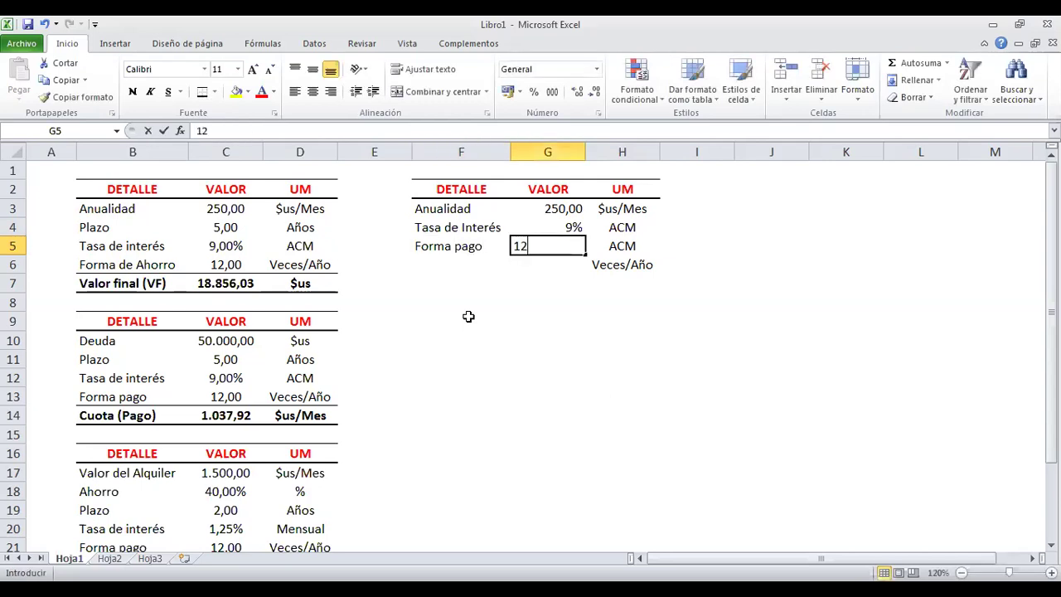
pyautogui.press('Tab')
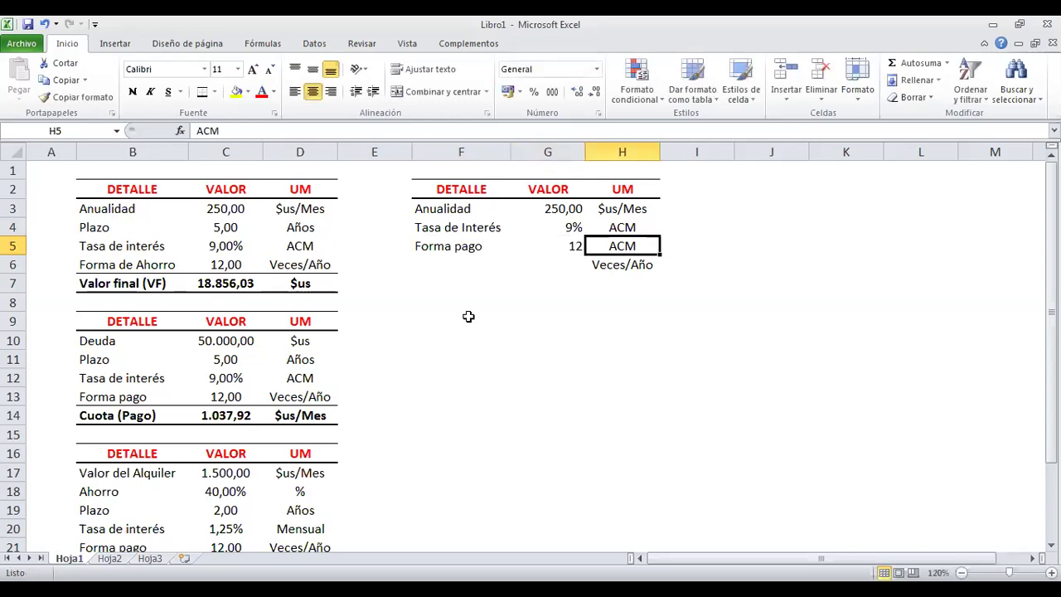
pyautogui.write('V')
pyautogui.press('Return')
pyautogui.press('Left')
pyautogui.press('Left')
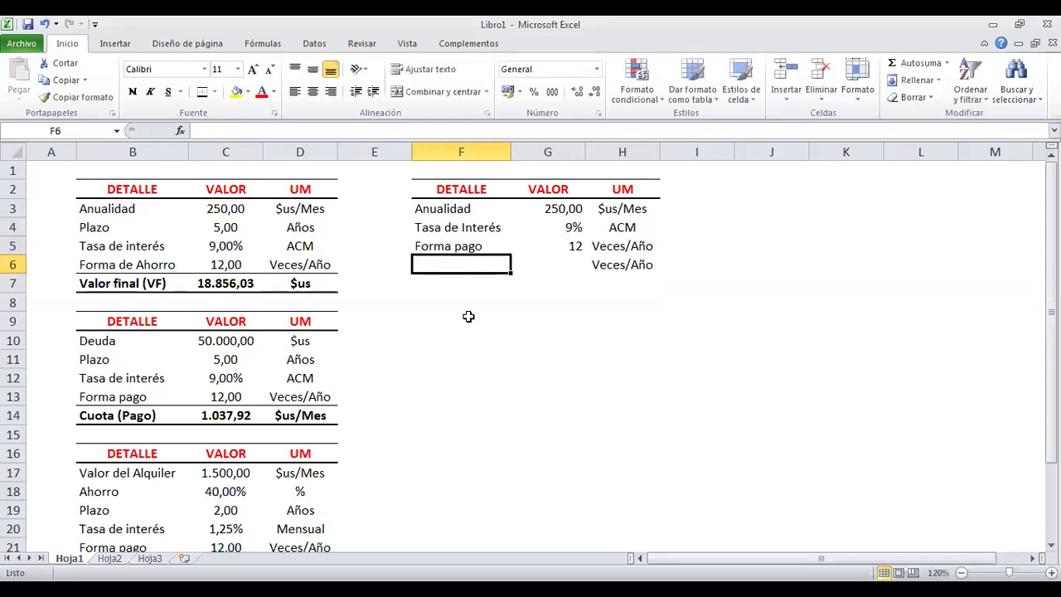
# - Label F6 as Valor final and link G6 to the final value in C7
pyautogui.write('Valor ')
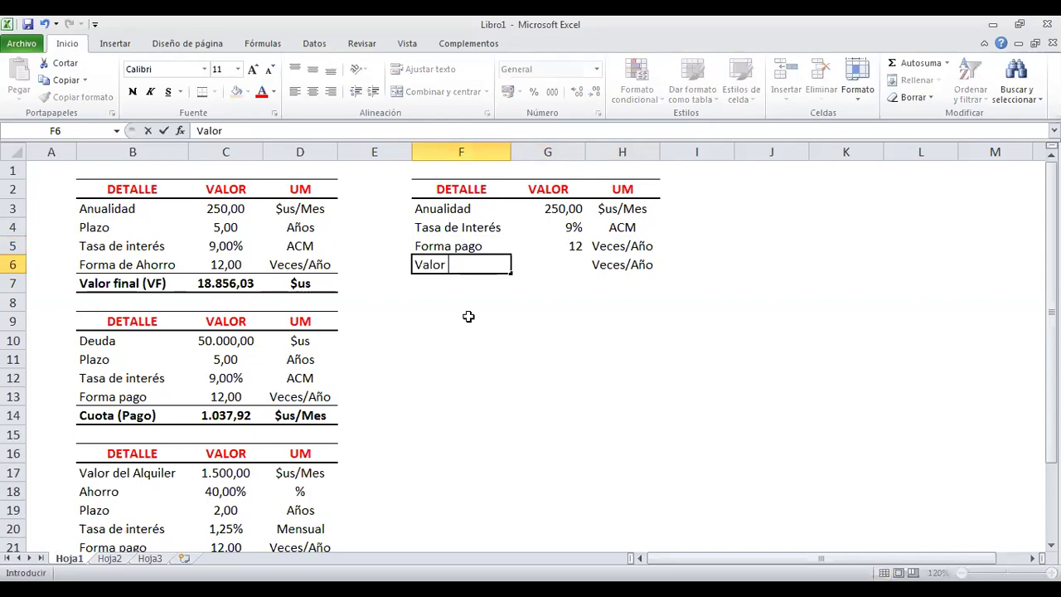
pyautogui.write('final')
pyautogui.press('Right')
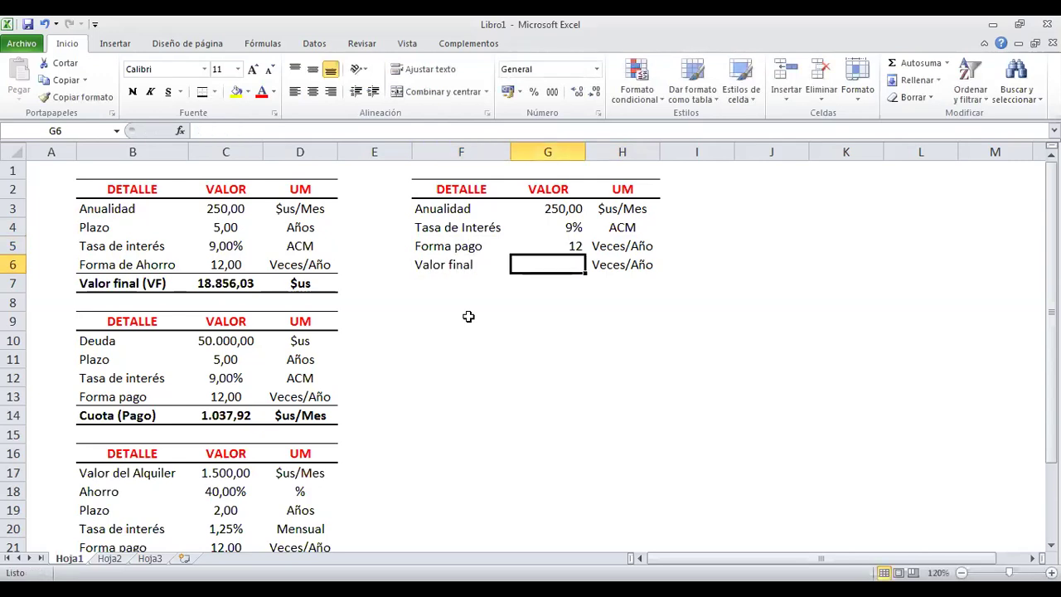
pyautogui.write('=')
pyautogui.click(248, 282)
pyautogui.press('Return')
# - Set the unit of the Valor final row in H6 to $us/Mes
pyautogui.click(625, 263)
pyautogui.write('$')
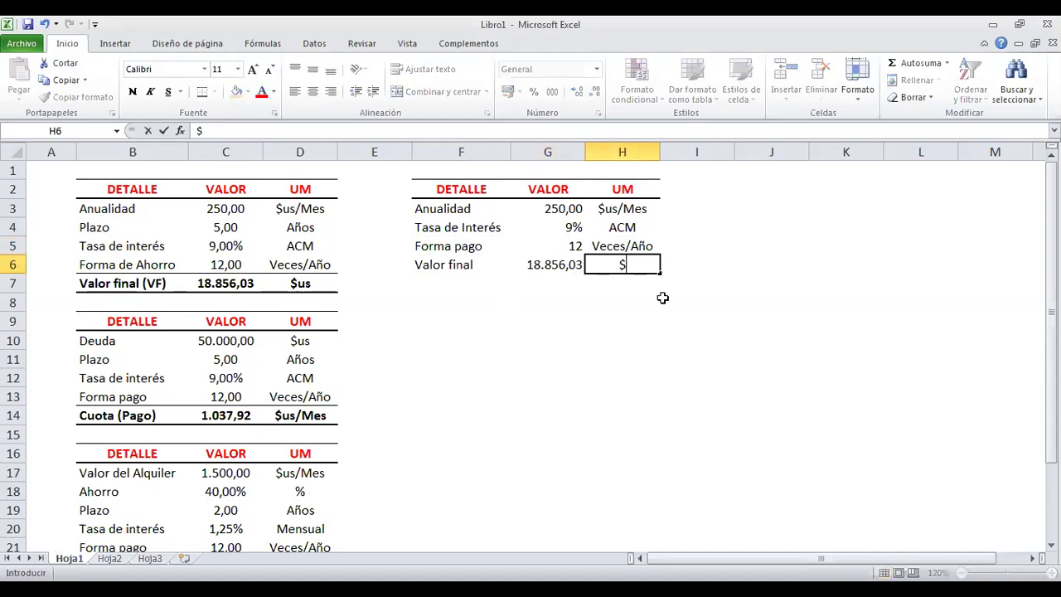
pyautogui.write('us/')
pyautogui.press('Return')
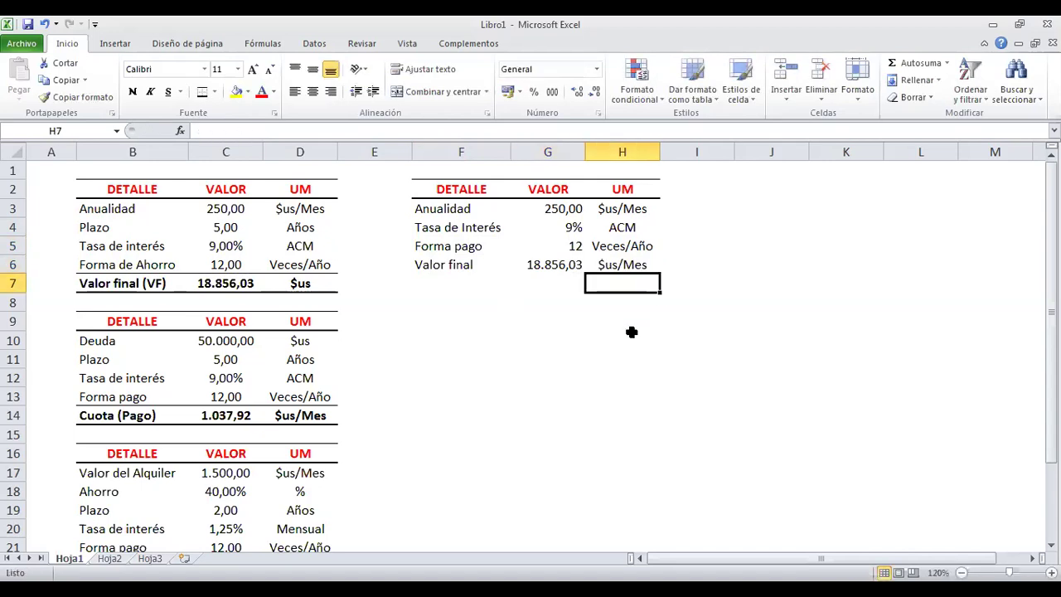
# - Copy the formatting of the result row B7:D7 onto F7:H7 in the new table
pyautogui.moveTo(171, 282); pyautogui.dragTo(282, 282)
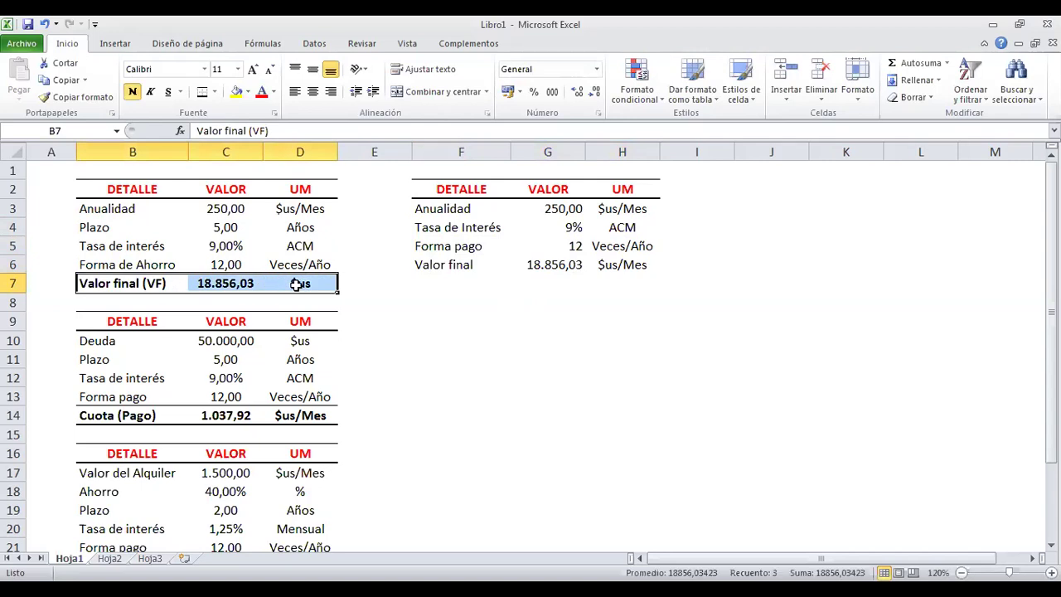
pyautogui.rightClick(300, 286)
pyautogui.click(474, 264)
pyautogui.moveTo(427, 282); pyautogui.dragTo(639, 284)
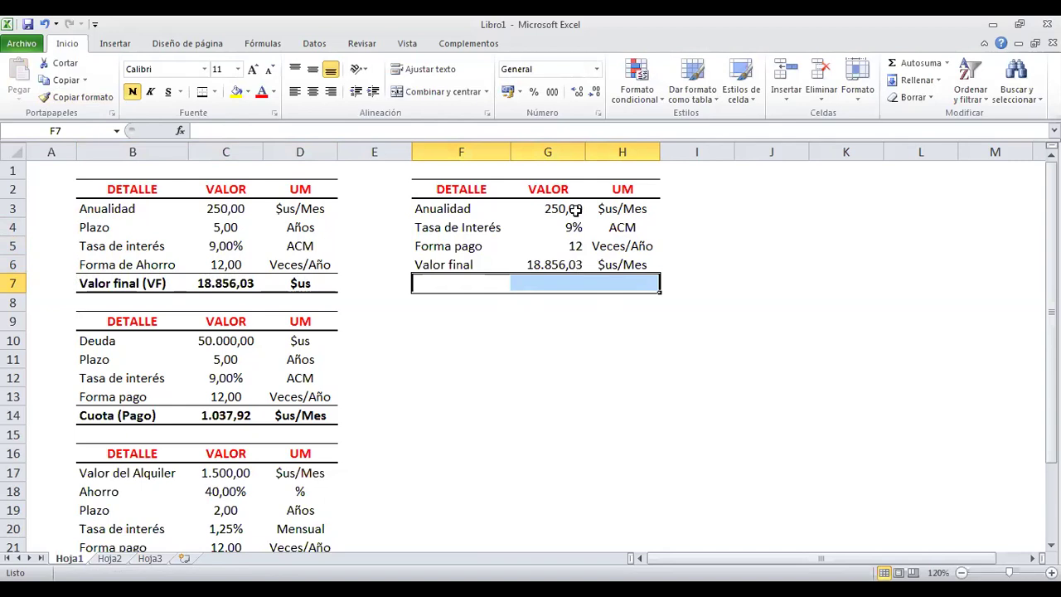
pyautogui.moveTo(566, 230); pyautogui.dragTo(616, 227)
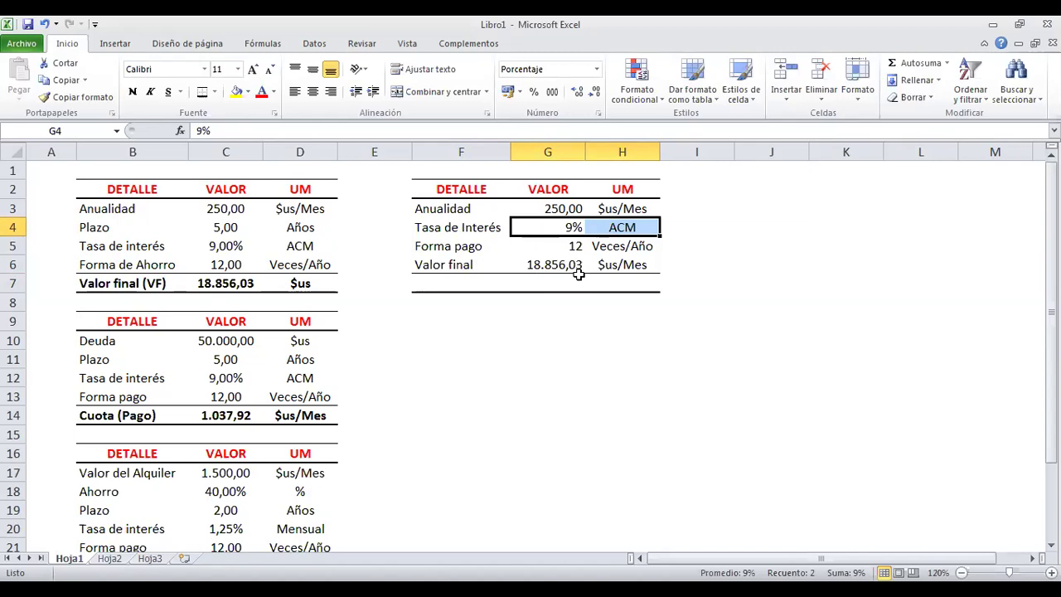
pyautogui.click(552, 265)
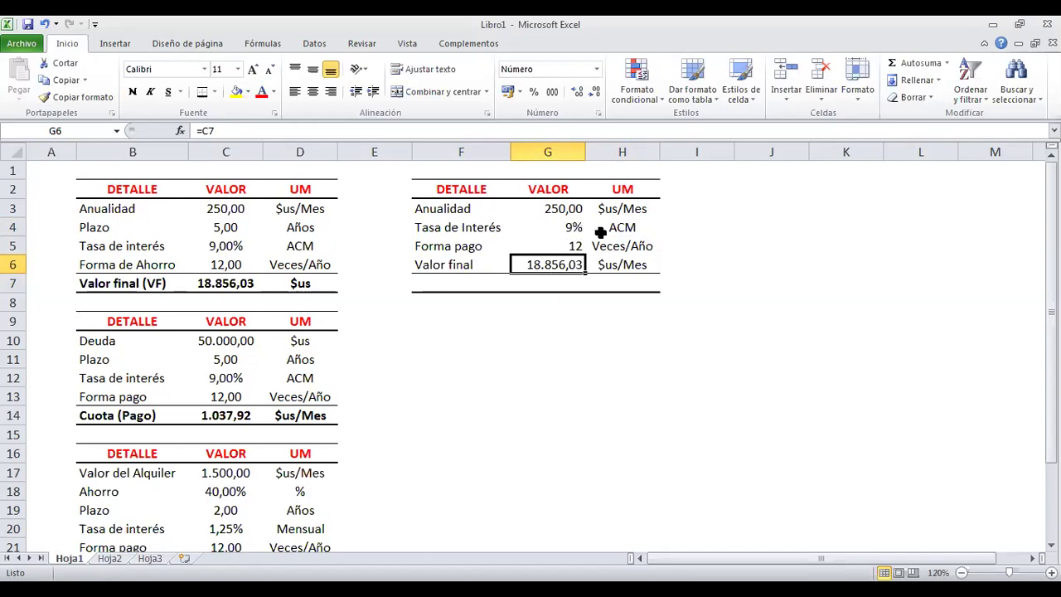
pyautogui.click(471, 286)
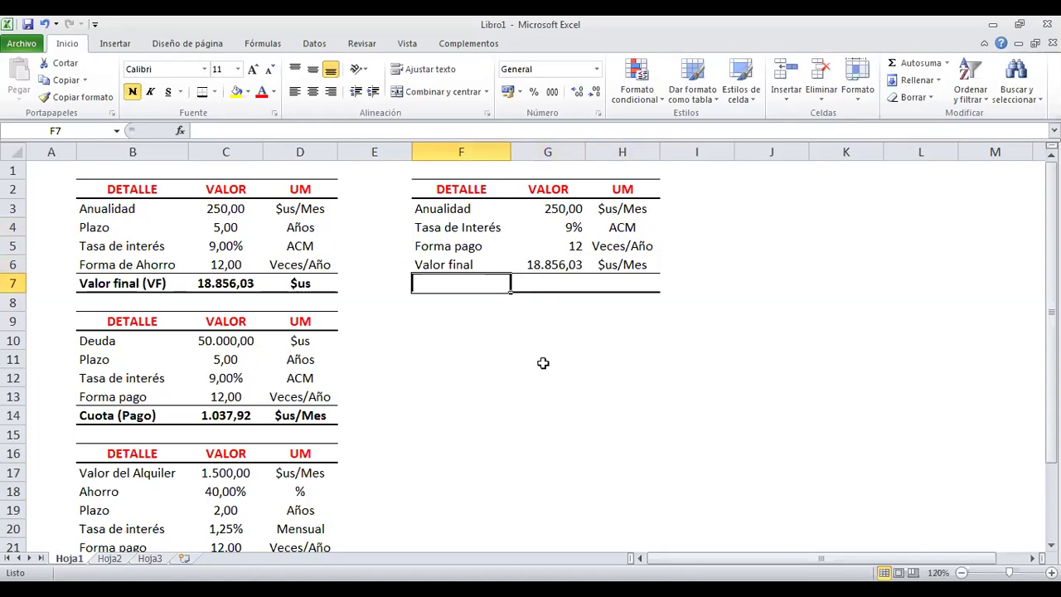
pyautogui.click(568, 267)
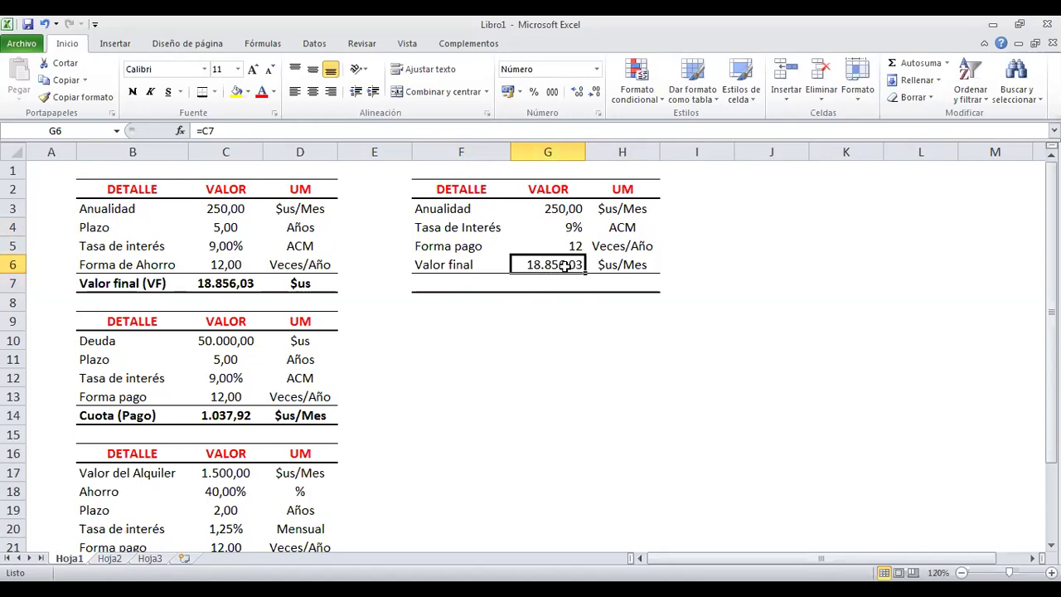
# - Label F7 as Número de ahorros and widen column F to fit the text
pyautogui.click(483, 283)
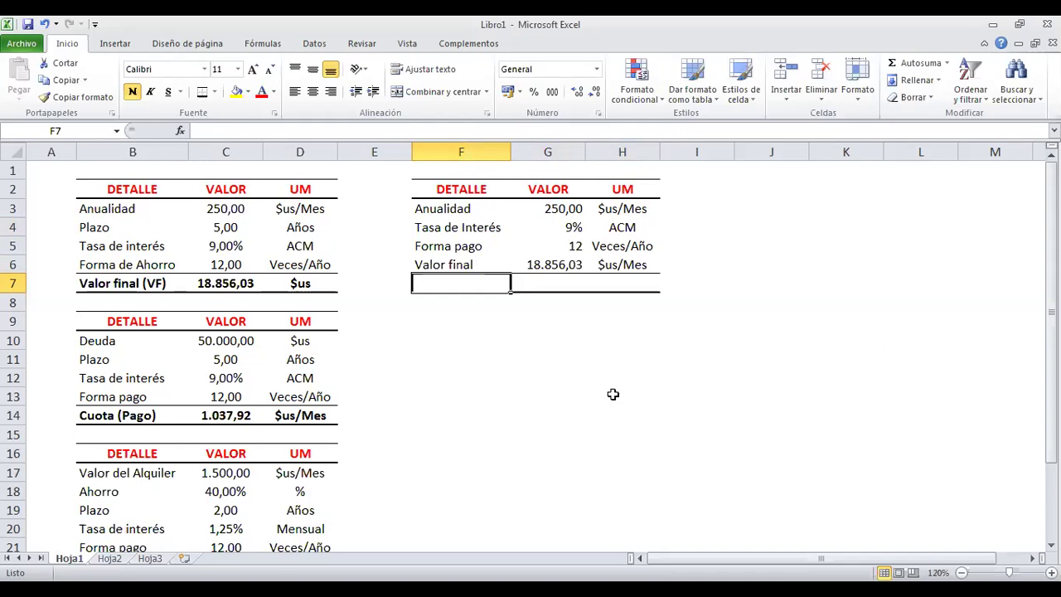
pyautogui.write('Númer')
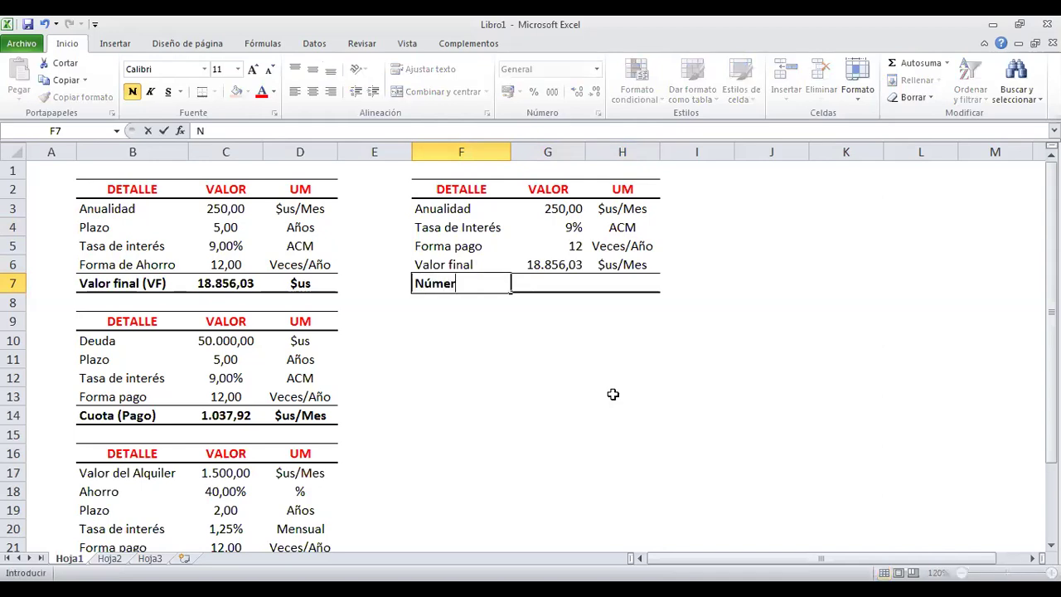
pyautogui.write('o de ahorros')
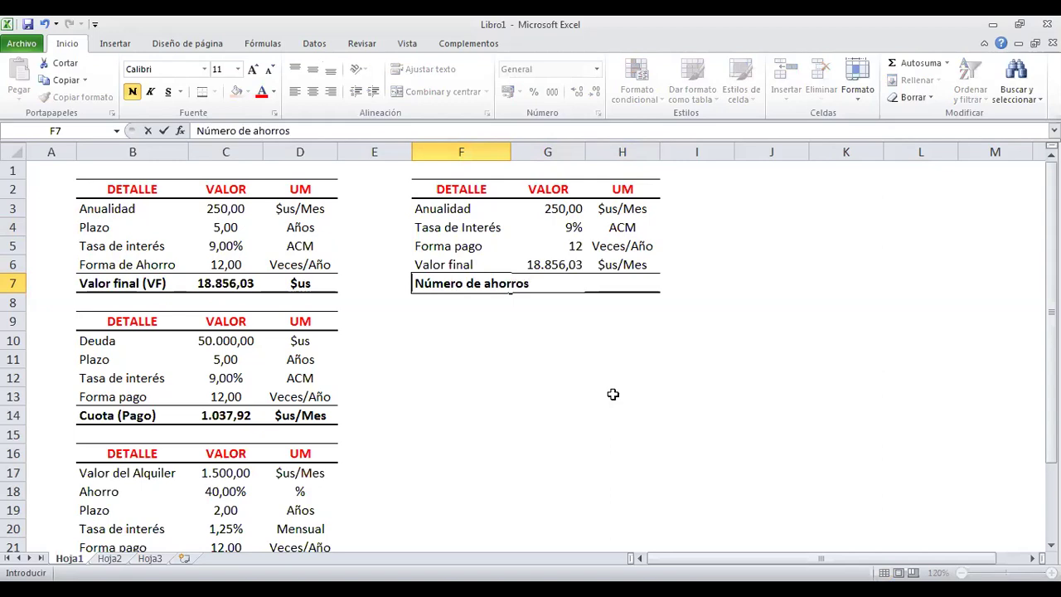
pyautogui.press('Tab')
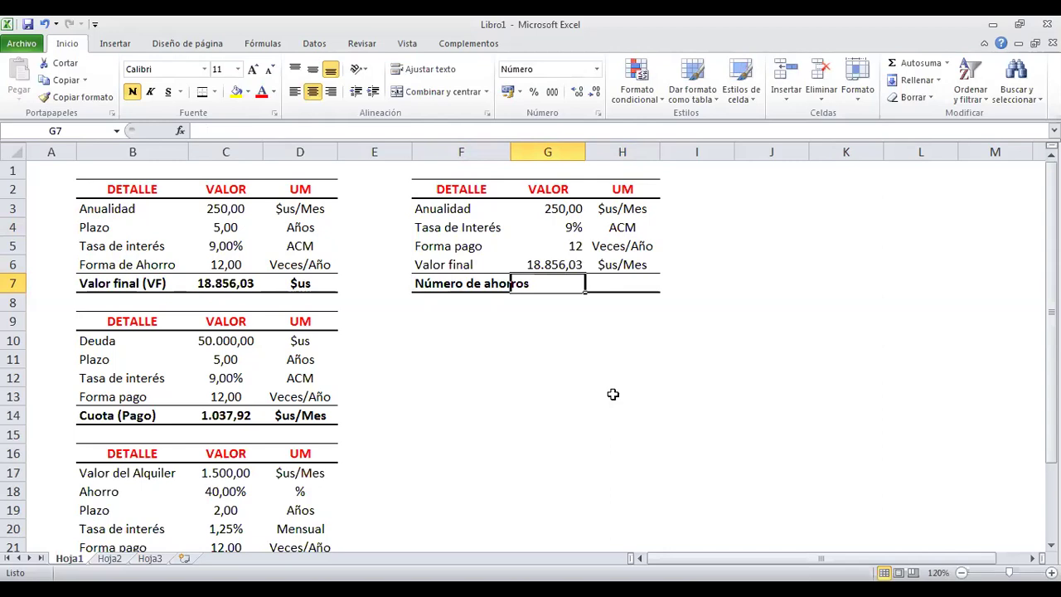
pyautogui.moveTo(511, 152); pyautogui.dragTo(543, 152)
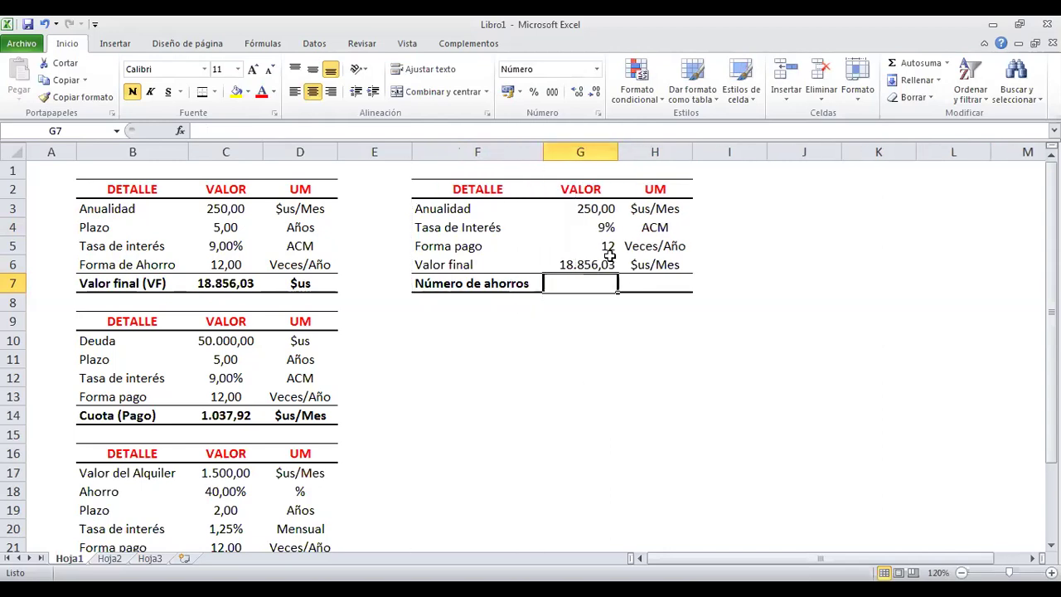
# - Calculate the number of savings deposits in G7 with the formula =NPER(G4/G5;-G3;;G6)
pyautogui.write('=')
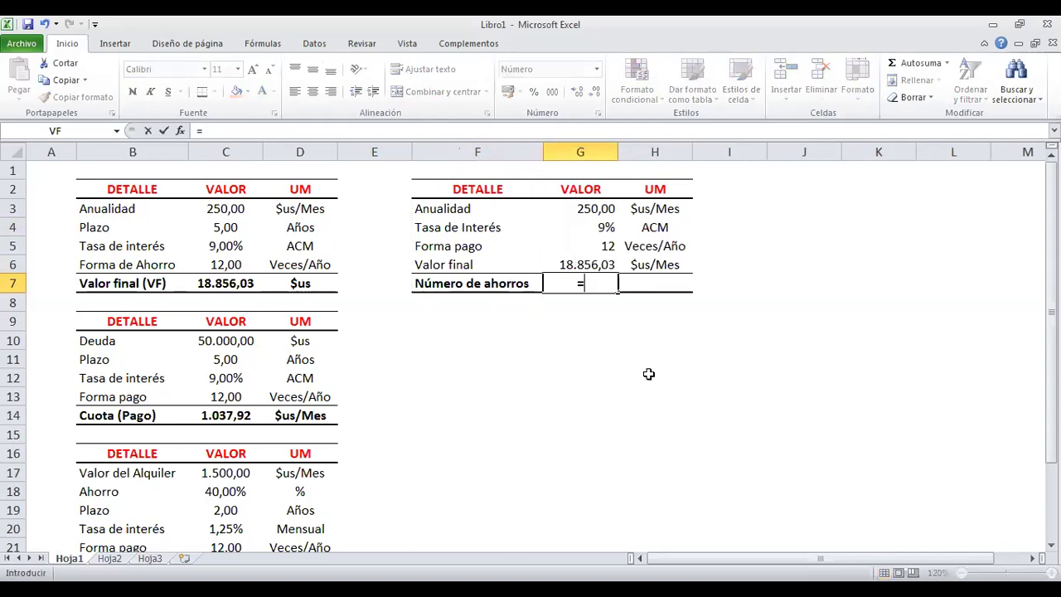
pyautogui.write('np')
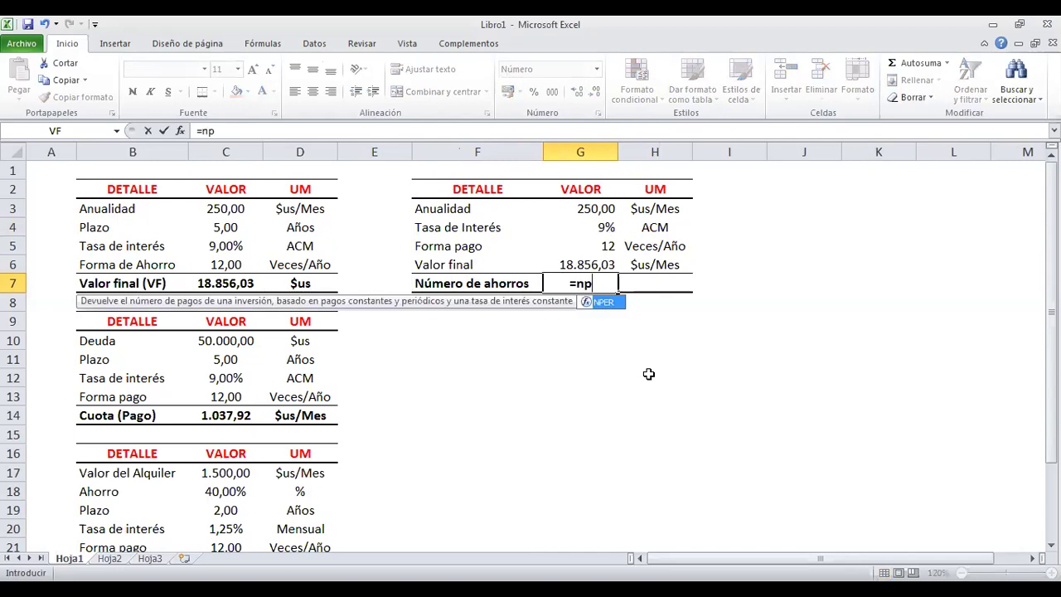
pyautogui.doubleClick(606, 303)
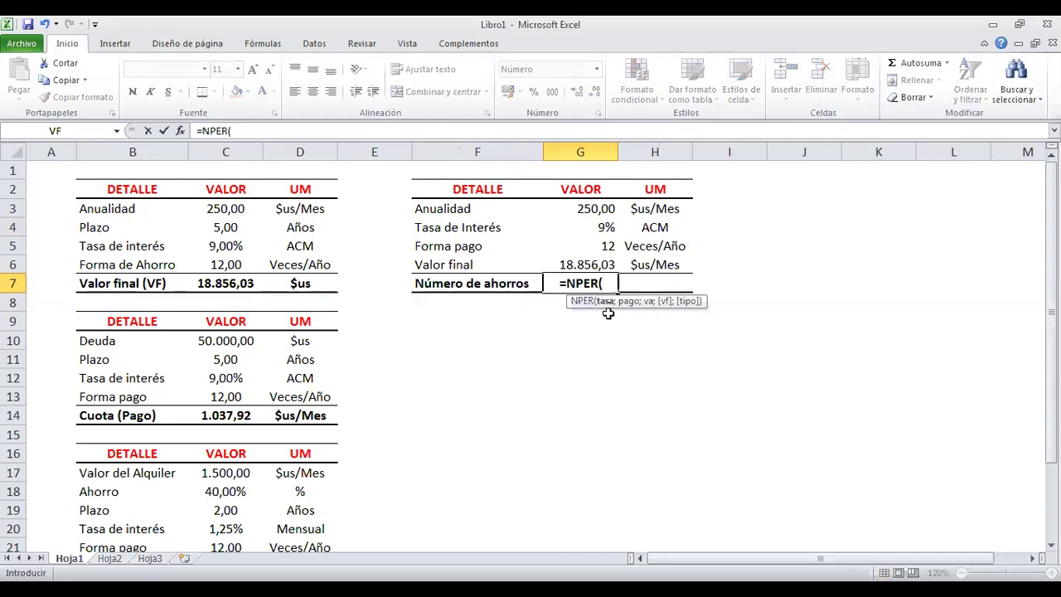
pyautogui.click(606, 225)
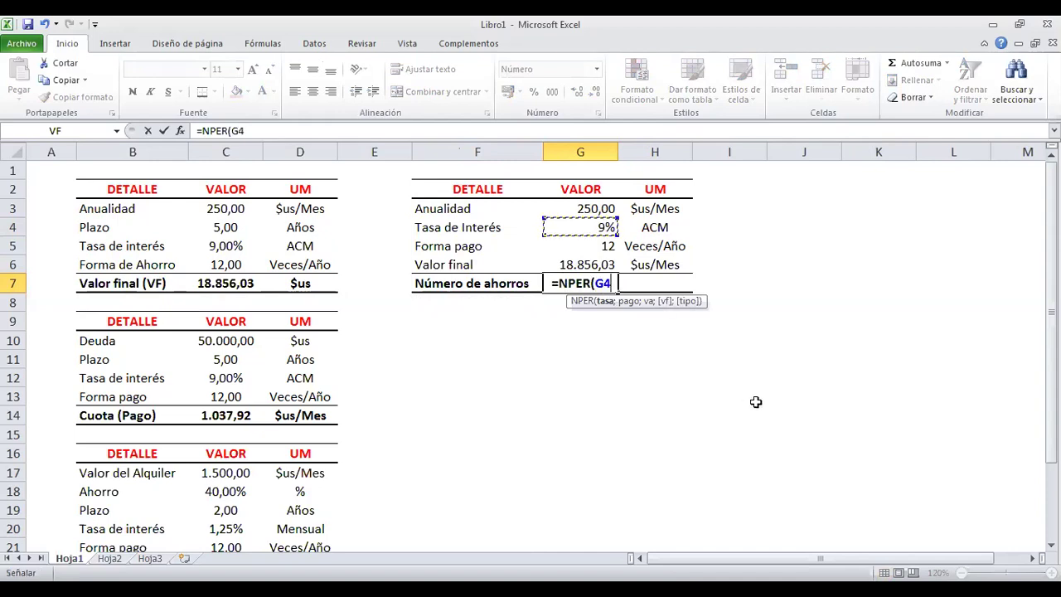
pyautogui.write(';')
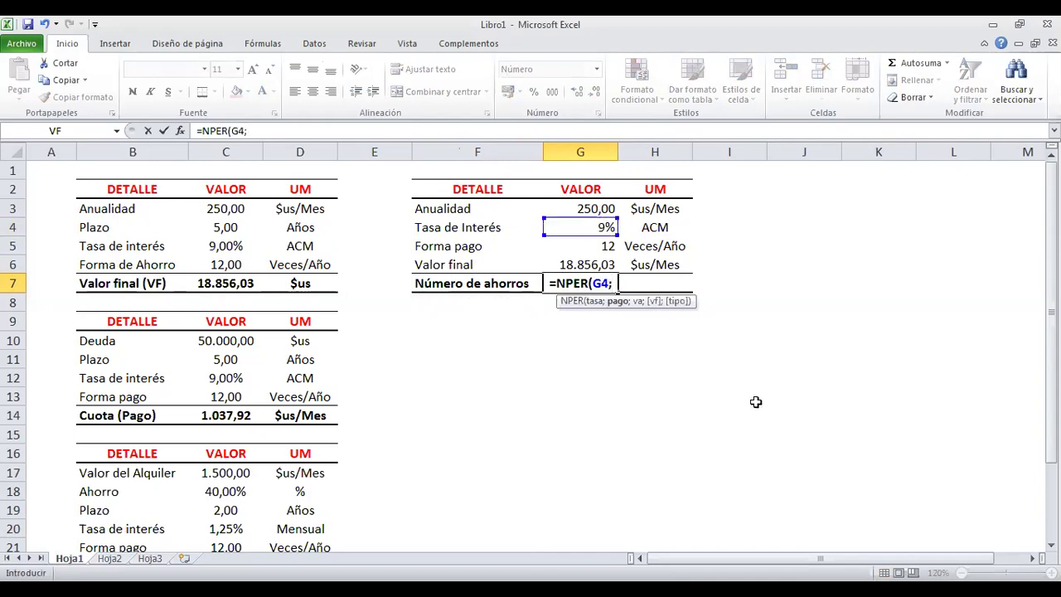
pyautogui.press('BackSpace')
pyautogui.write('/')
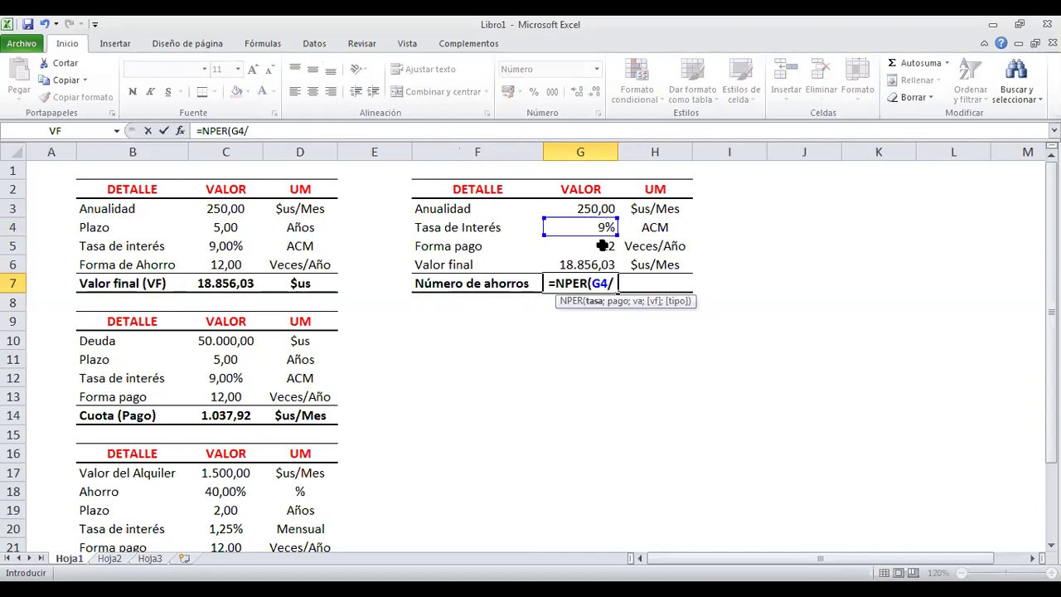
pyautogui.click(603, 246)
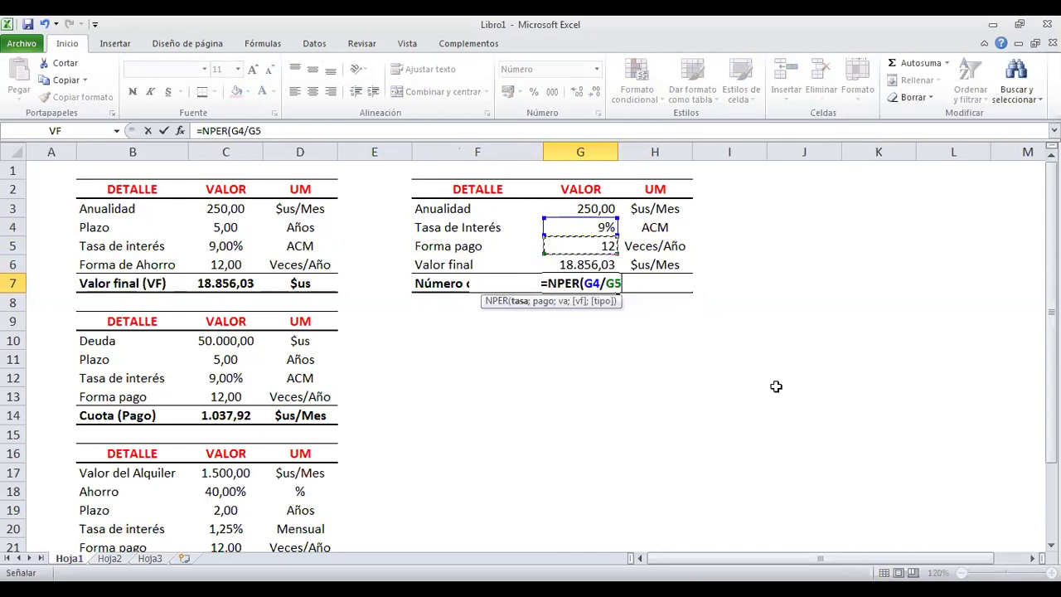
pyautogui.write(';')
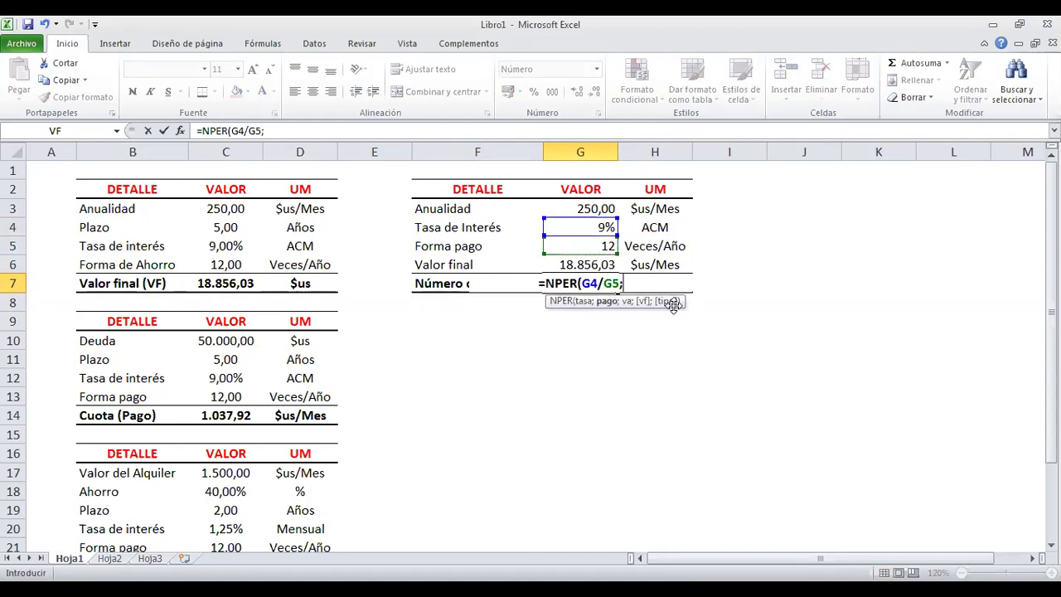
pyautogui.write('-')
pyautogui.click(581, 208)
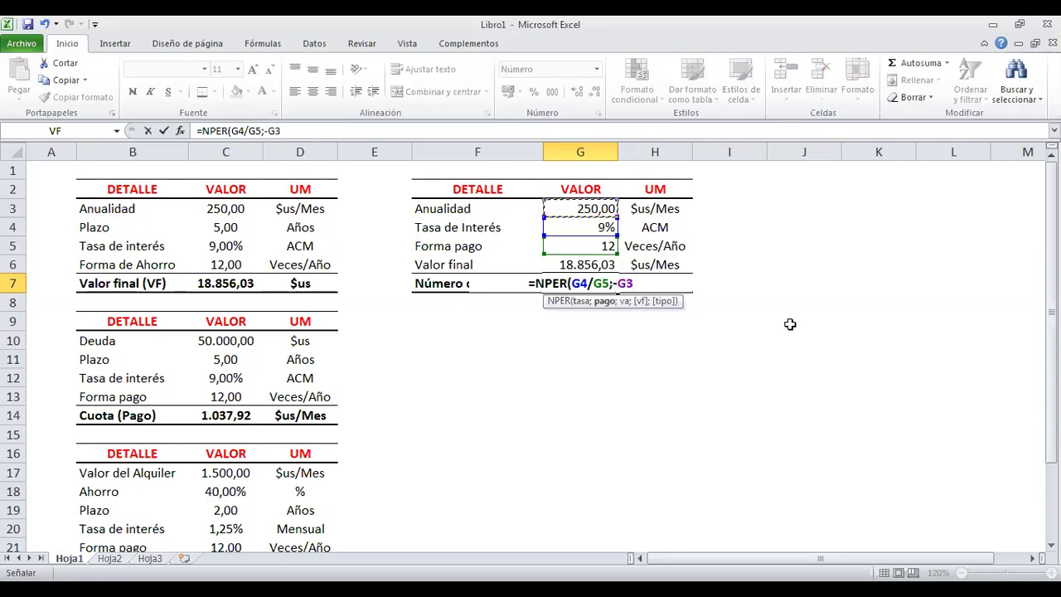
pyautogui.write(';')
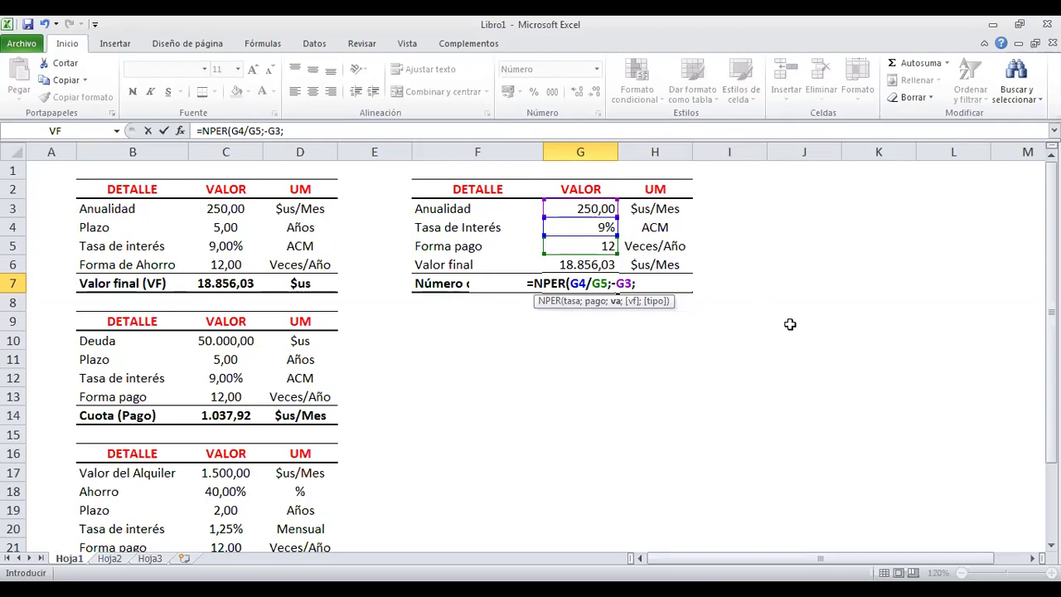
pyautogui.write(';')
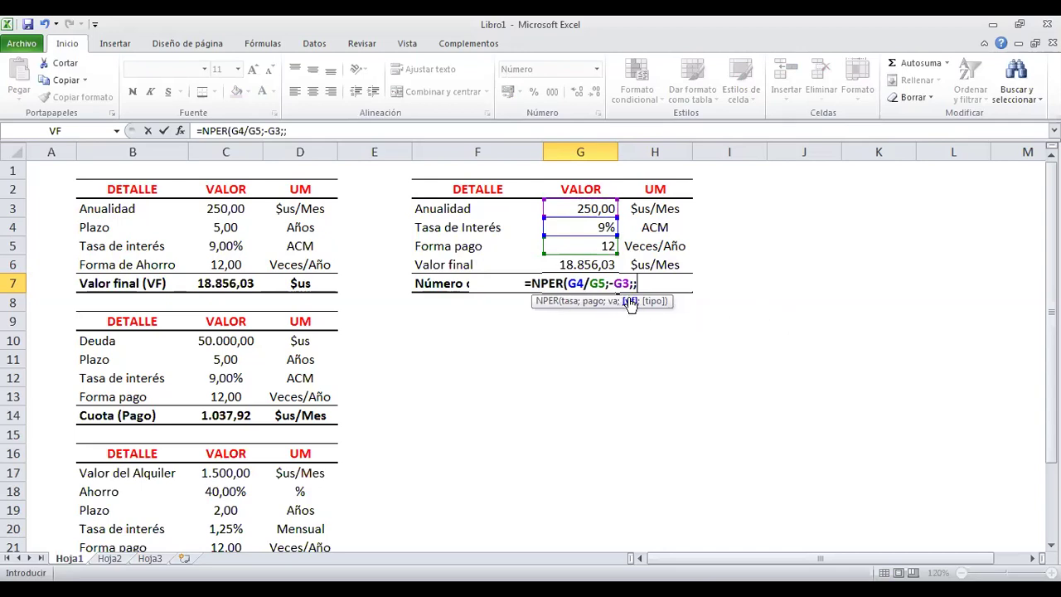
pyautogui.click(600, 265)
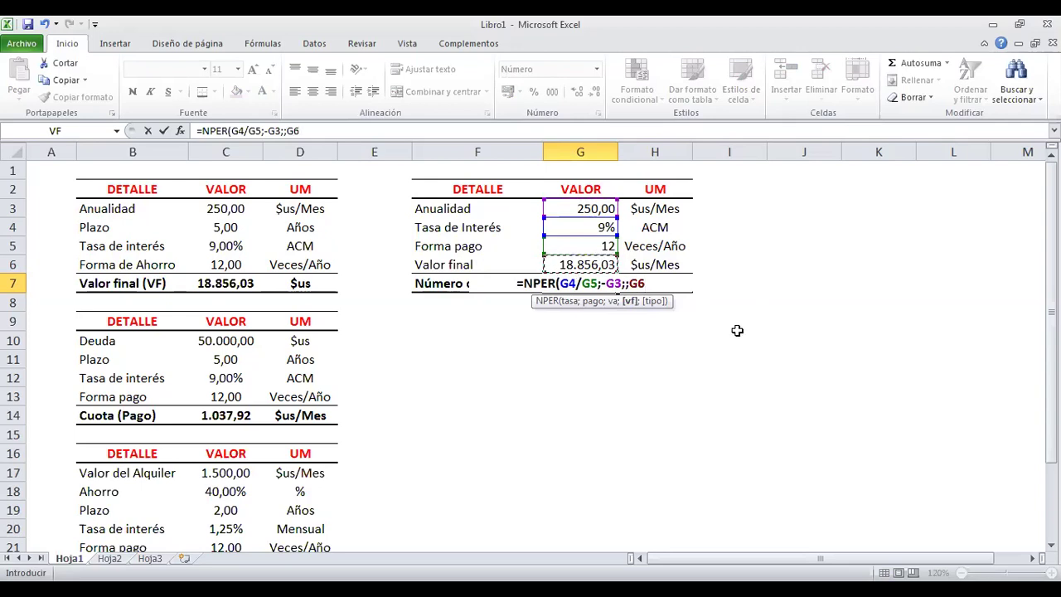
pyautogui.write(')')
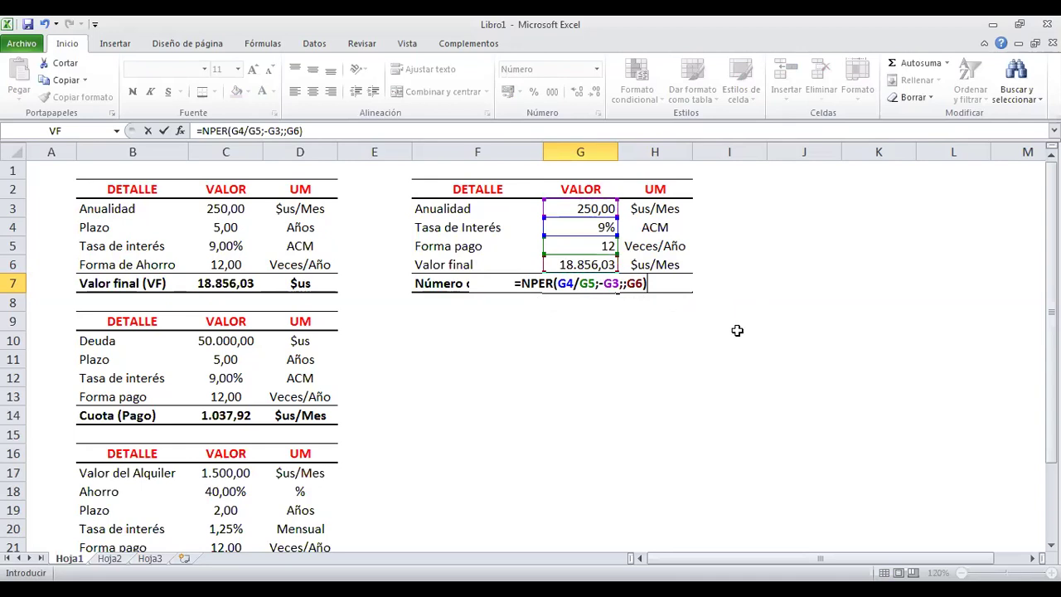
pyautogui.press('Return')
# - Set the unit of the Número de ahorros row in H7 to Meses
pyautogui.click(581, 280)
pyautogui.click(659, 285)
pyautogui.write('Meses')
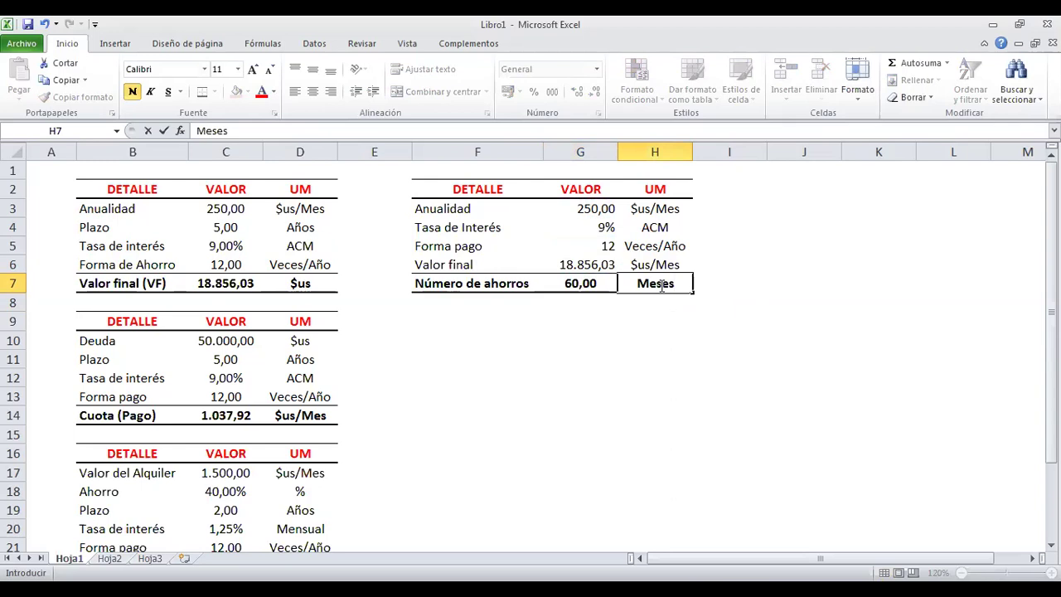
pyautogui.press('Return')
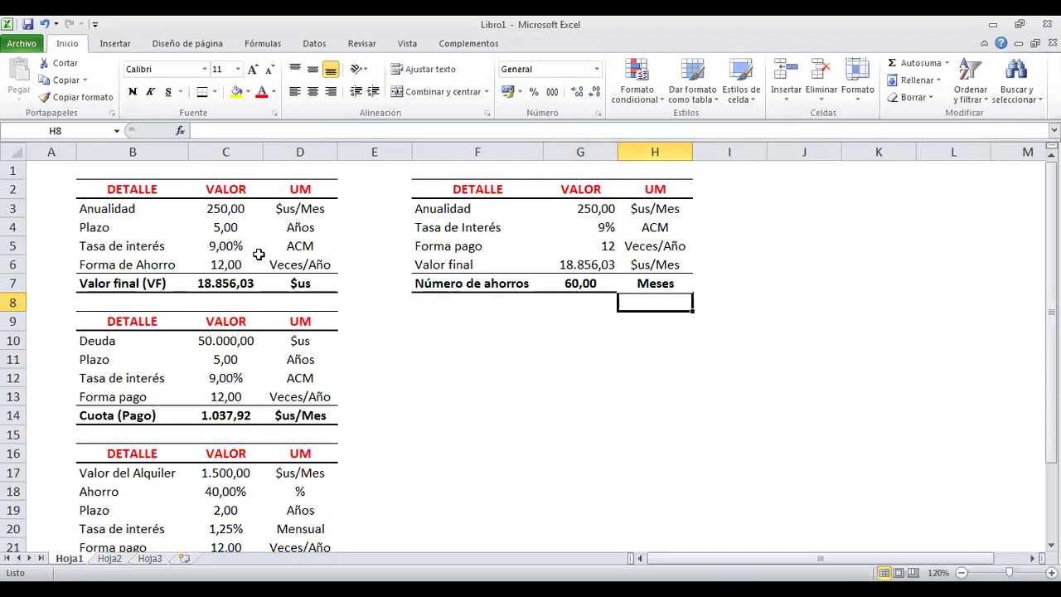
# - Examine the C4*C6 period argument of the VF formula in C7 and the NPER formula in G7
pyautogui.click(221, 232)
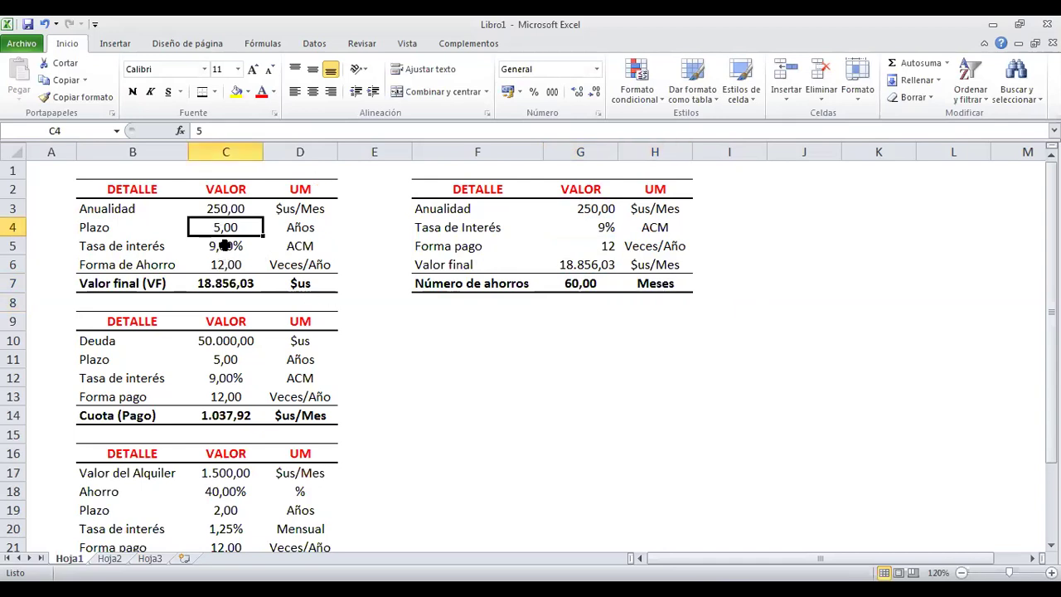
pyautogui.keyDown('ctrl'); pyautogui.click(229, 262); pyautogui.keyUp('ctrl')
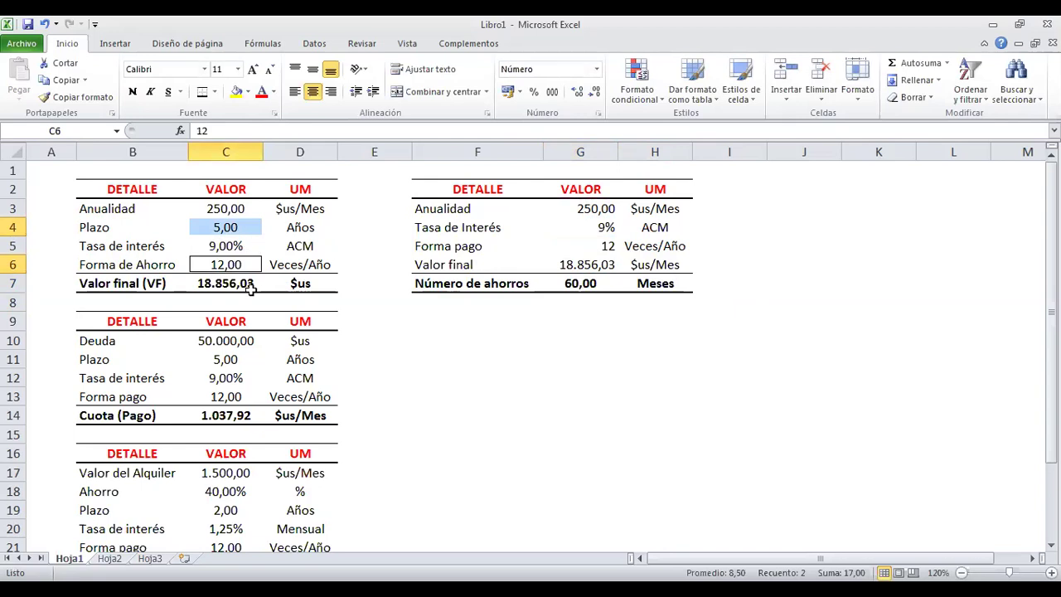
pyautogui.doubleClick(241, 283)
pyautogui.moveTo(228, 284); pyautogui.dragTo(266, 284)
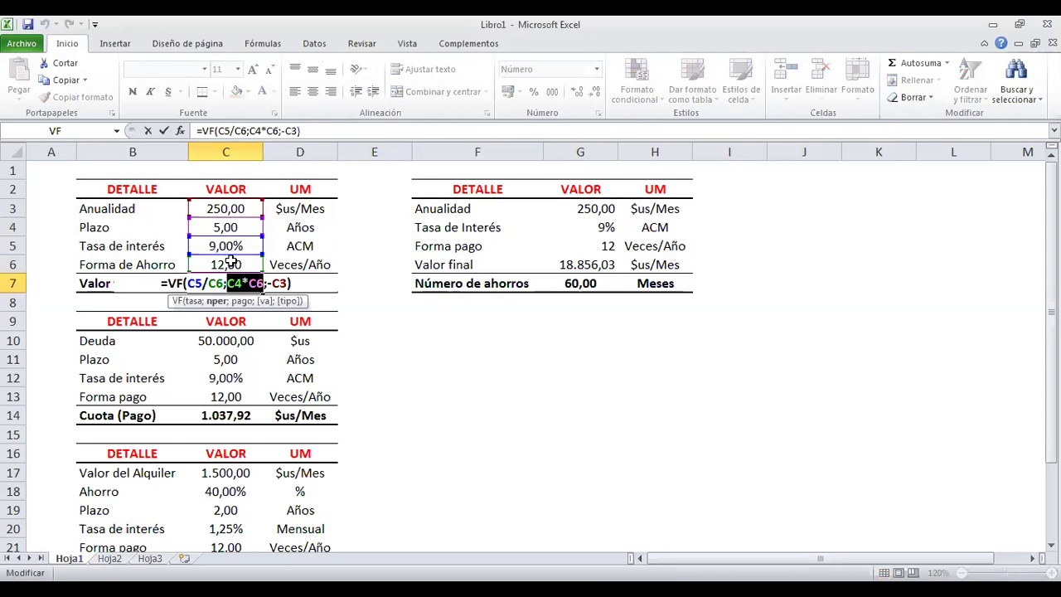
pyautogui.press('Escape')
pyautogui.click(564, 282)
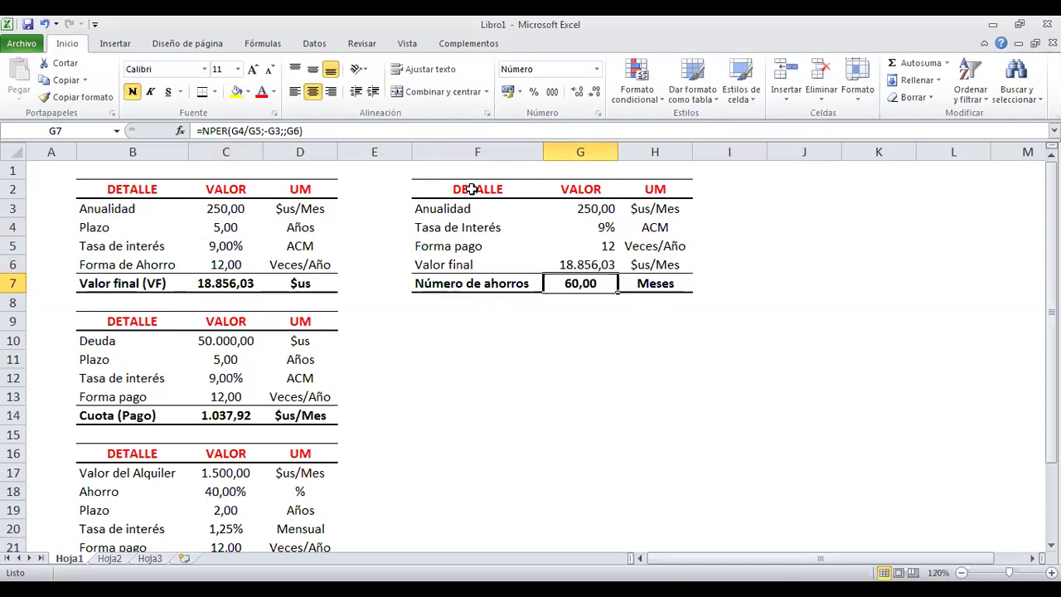
# - Copy the savings table F2:H7 and paste it below, starting at F9
pyautogui.moveTo(471, 189); pyautogui.dragTo(655, 284)
pyautogui.hotkey('ctrl', 'c')
pyautogui.click(429, 319)
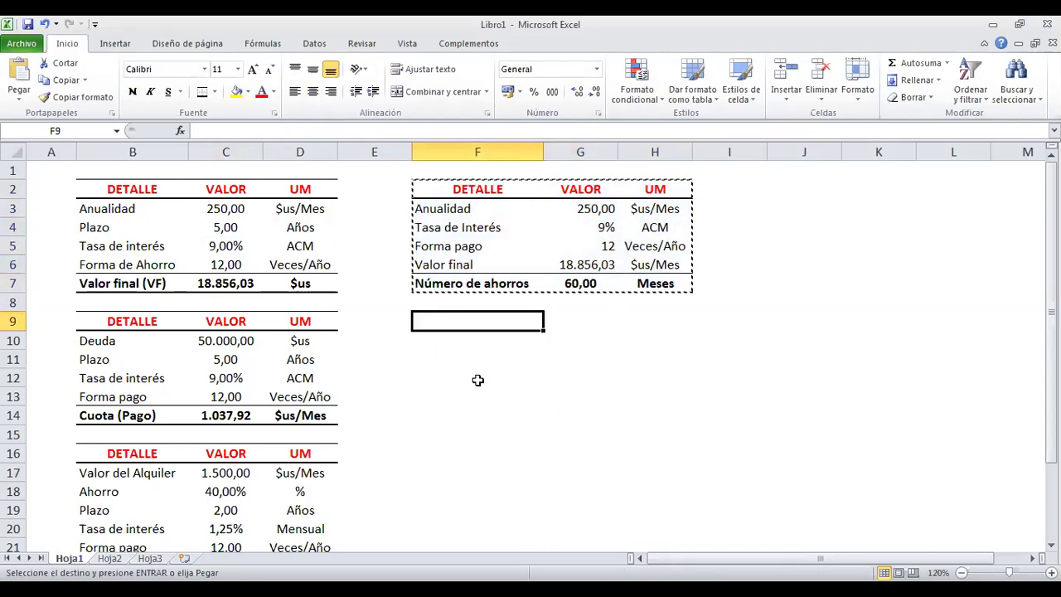
pyautogui.hotkey('ctrl', 'v')
pyautogui.click(563, 469)
pyautogui.press('Escape')
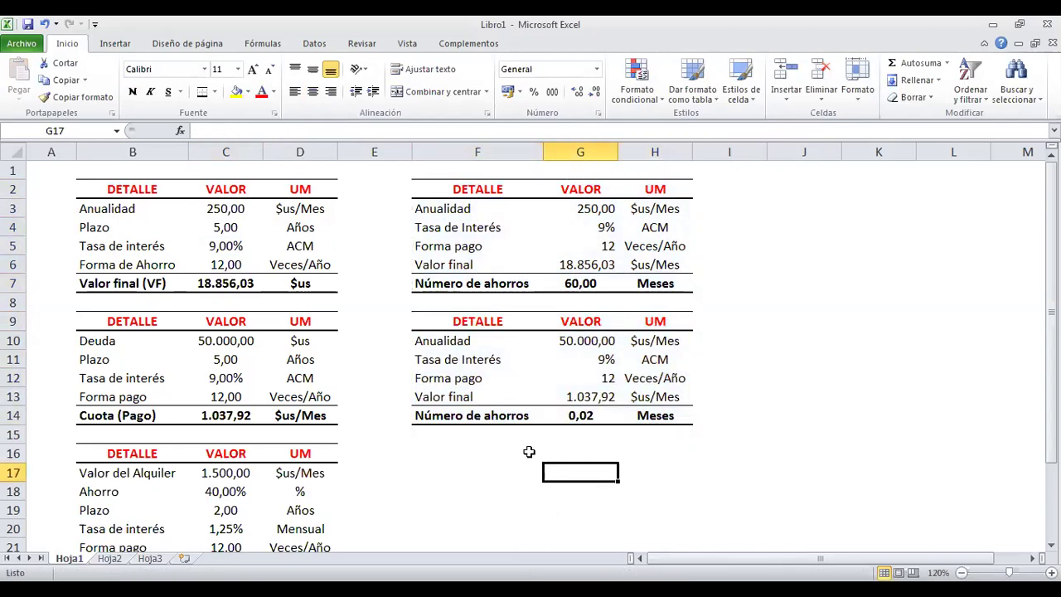
# - Link the Anualidad value in G10 of the copied table to G3
pyautogui.click(591, 345)
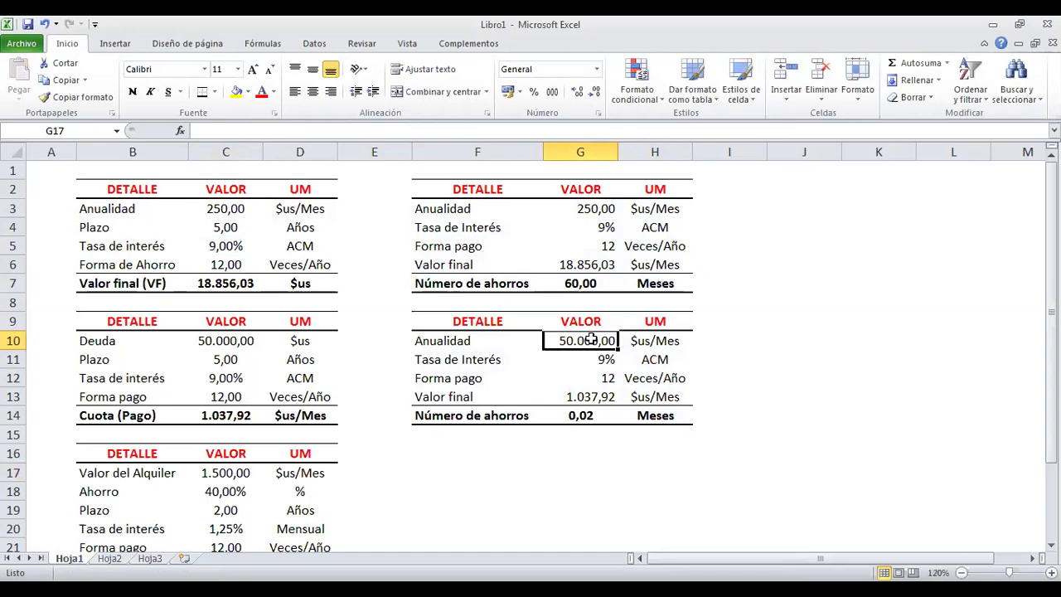
pyautogui.write('=')
pyautogui.click(604, 212)
pyautogui.press('Return')
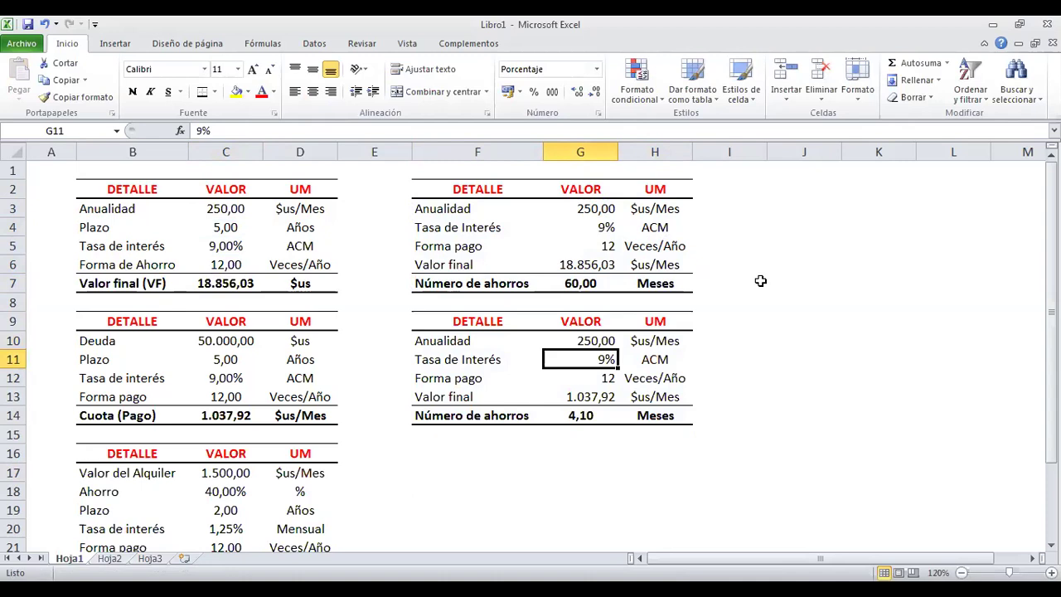
# - Clear the Tasa de Interés row F11:H11 in the copied table
pyautogui.moveTo(475, 360); pyautogui.dragTo(636, 357)
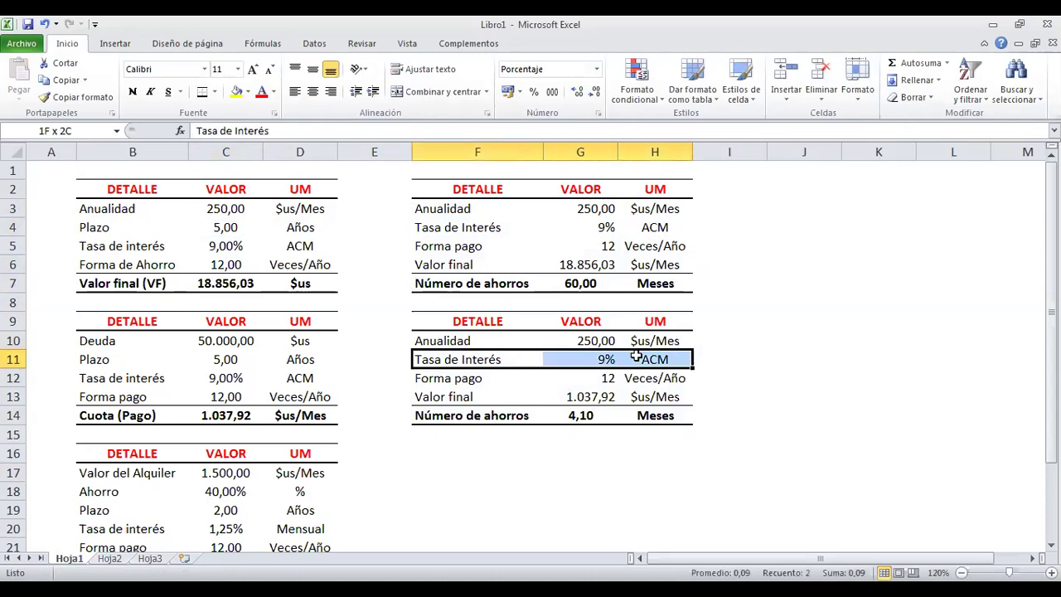
pyautogui.press('Delete')
pyautogui.click(782, 372)
pyautogui.moveTo(477, 380); pyautogui.dragTo(604, 391)
# - Label F11 as Plazo and enter 5% in G11
pyautogui.click(465, 352)
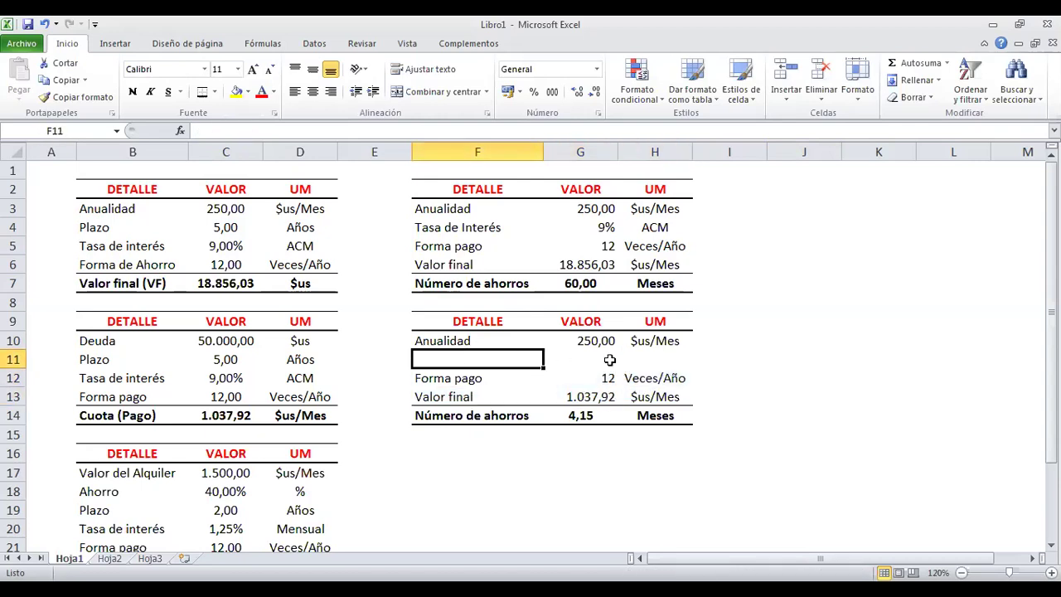
pyautogui.write('Plazo')
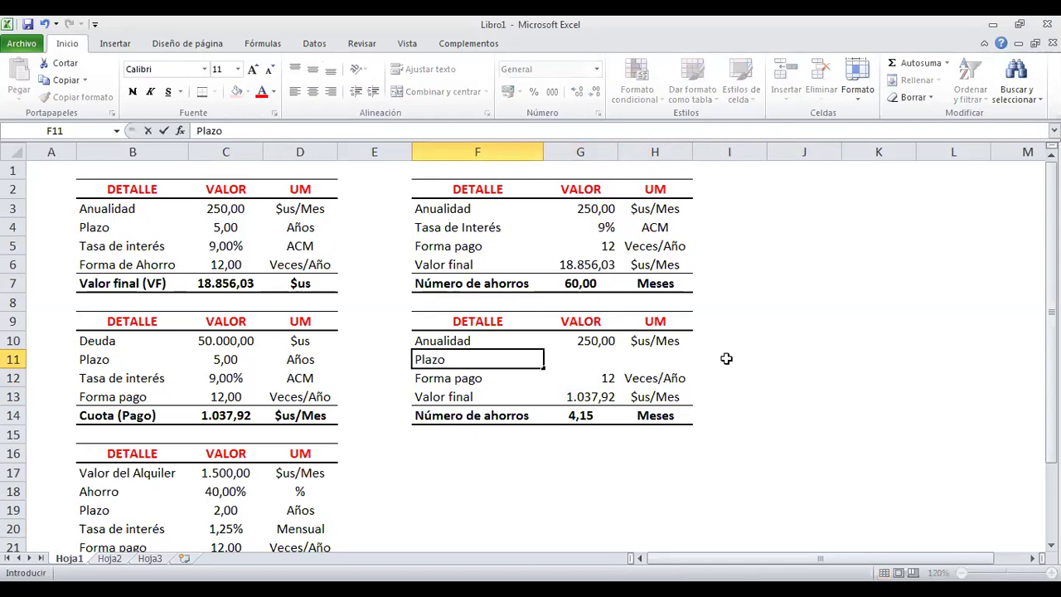
pyautogui.press('Tab')
pyautogui.write('5%')
pyautogui.press('Tab')
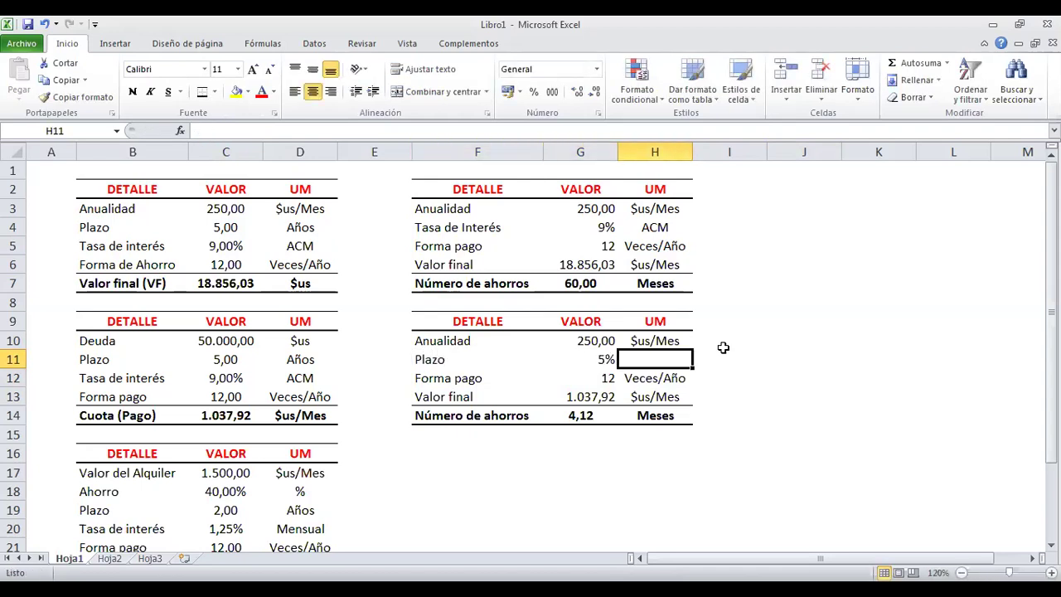
# - Copy the formatting of the Plazo cells C4:D4 onto G11:H11
pyautogui.moveTo(223, 227); pyautogui.dragTo(280, 228)
pyautogui.rightClick(280, 229)
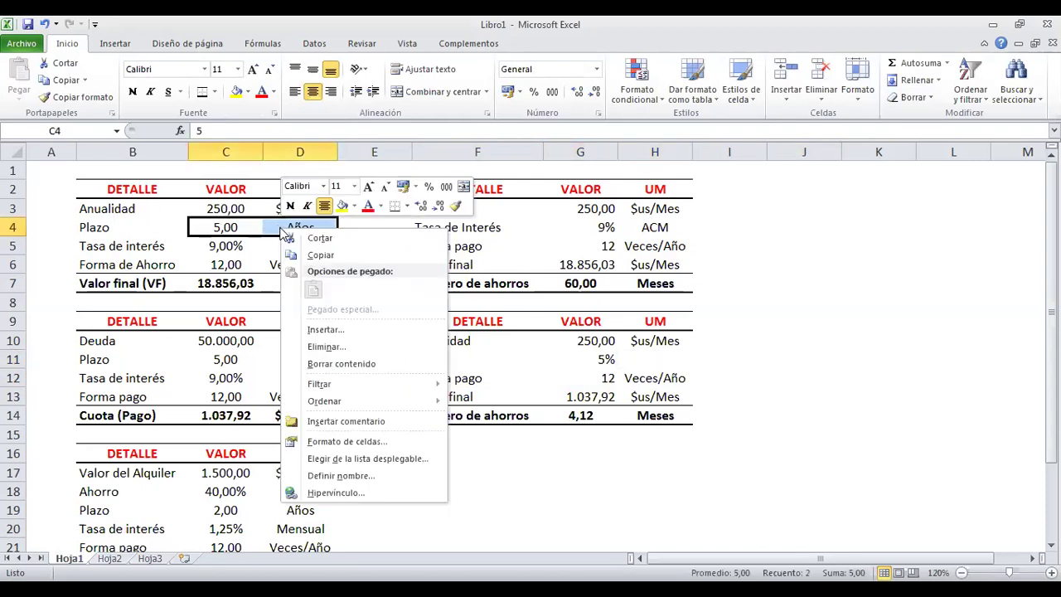
pyautogui.click(455, 204)
pyautogui.moveTo(581, 359); pyautogui.dragTo(654, 359)
# - Link the Plazo value in G11 to the term in C4
pyautogui.click(612, 359)
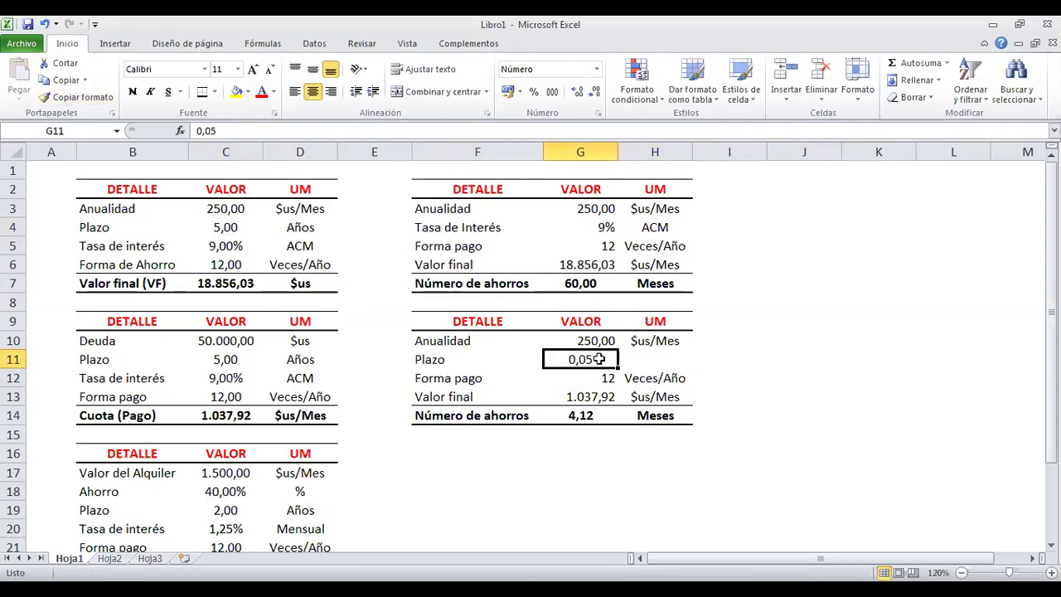
pyautogui.write('=')
pyautogui.click(229, 229)
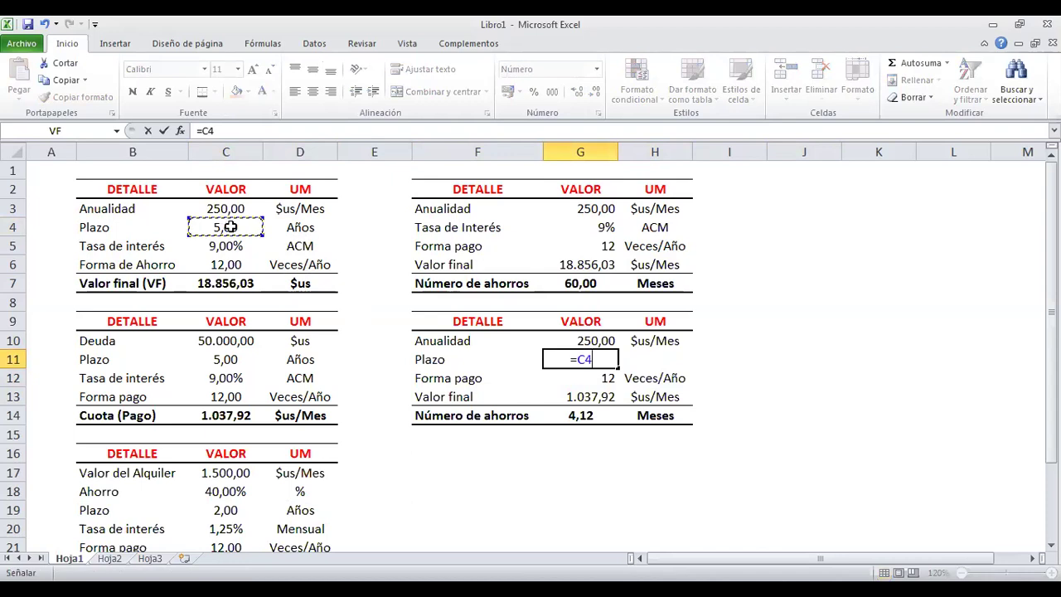
pyautogui.press('Return')
# - Copy the formatting of the Anualidad value in G10 onto G11
pyautogui.click(596, 346)
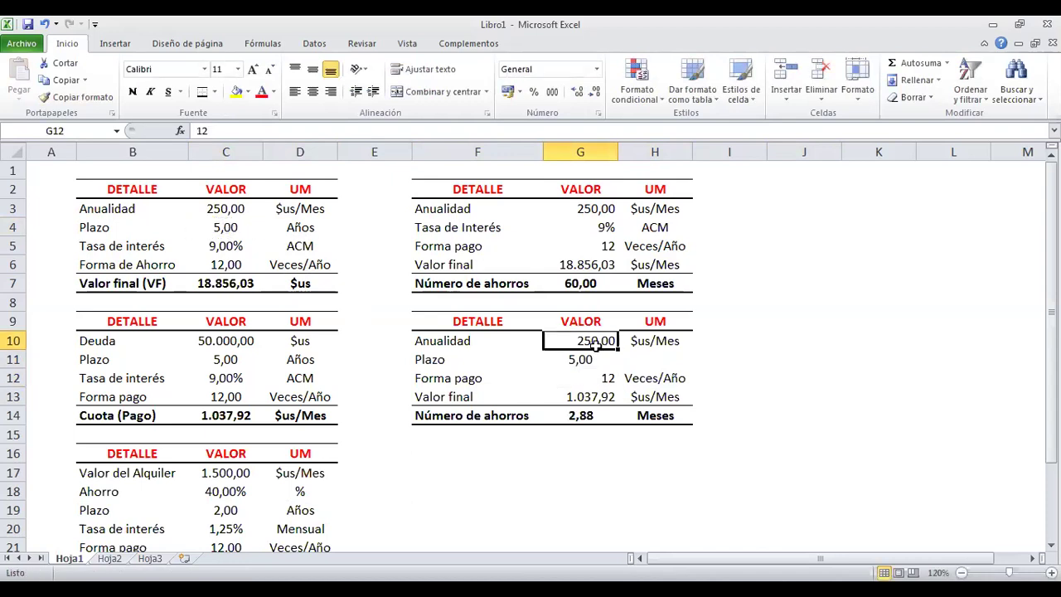
pyautogui.rightClick(597, 346)
pyautogui.click(772, 387)
# - Set the unit of the Plazo row in H11 to Años
pyautogui.click(655, 359)
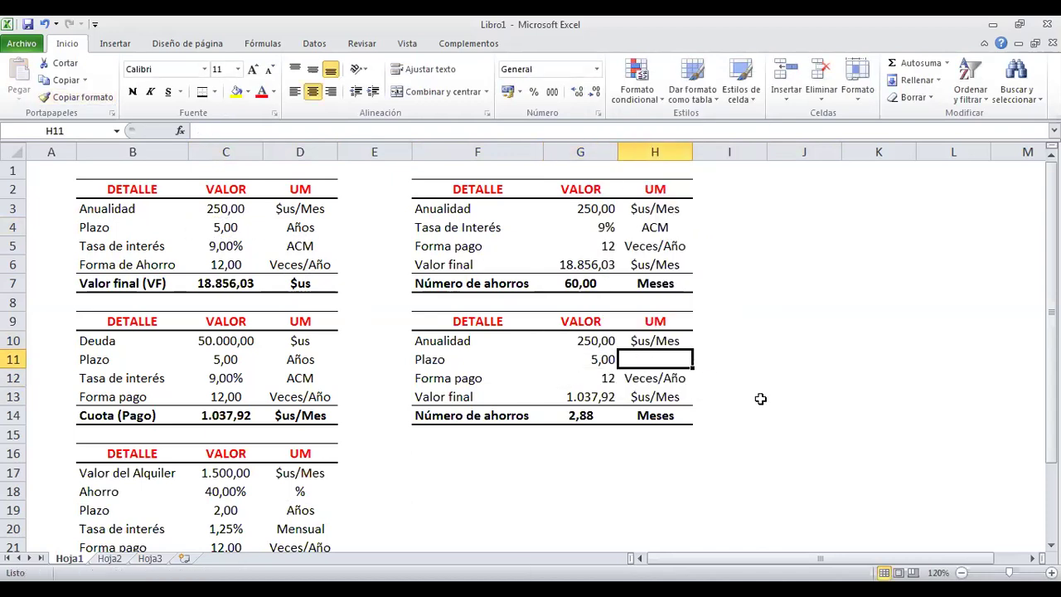
pyautogui.write('Años')
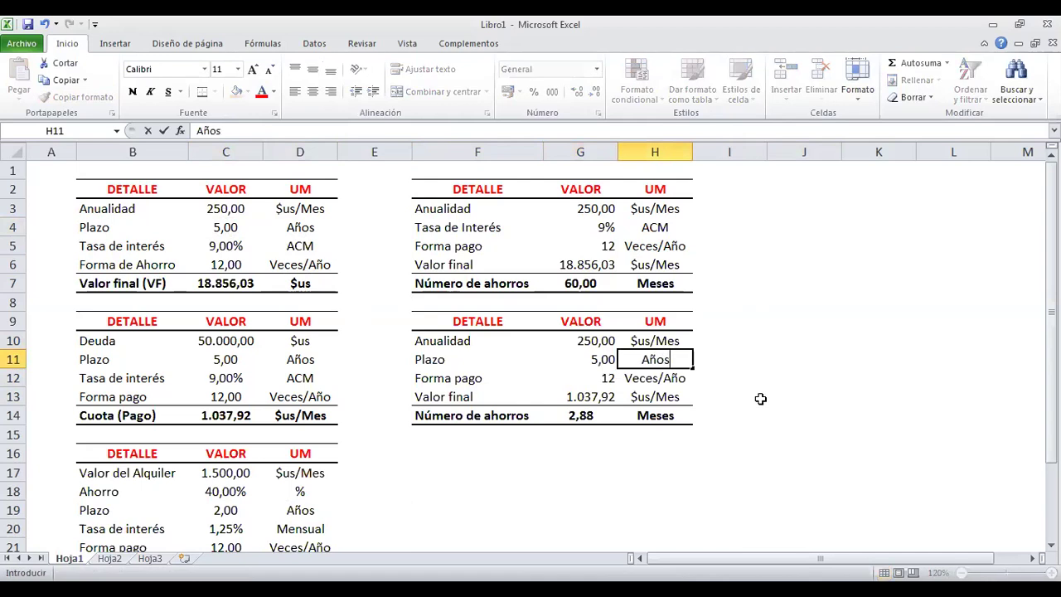
pyautogui.press('Return')
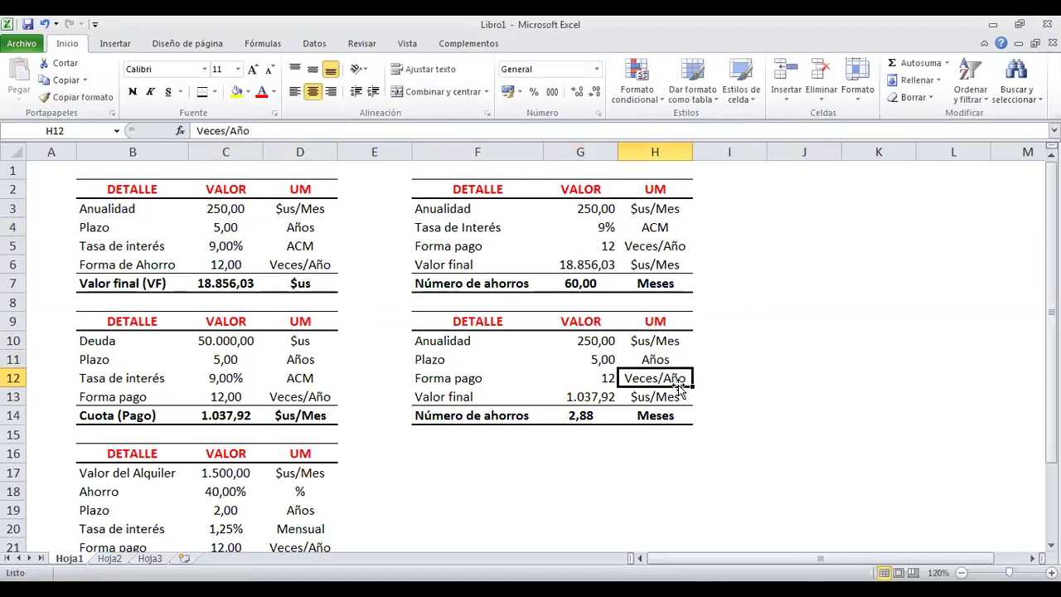
pyautogui.click(598, 398)
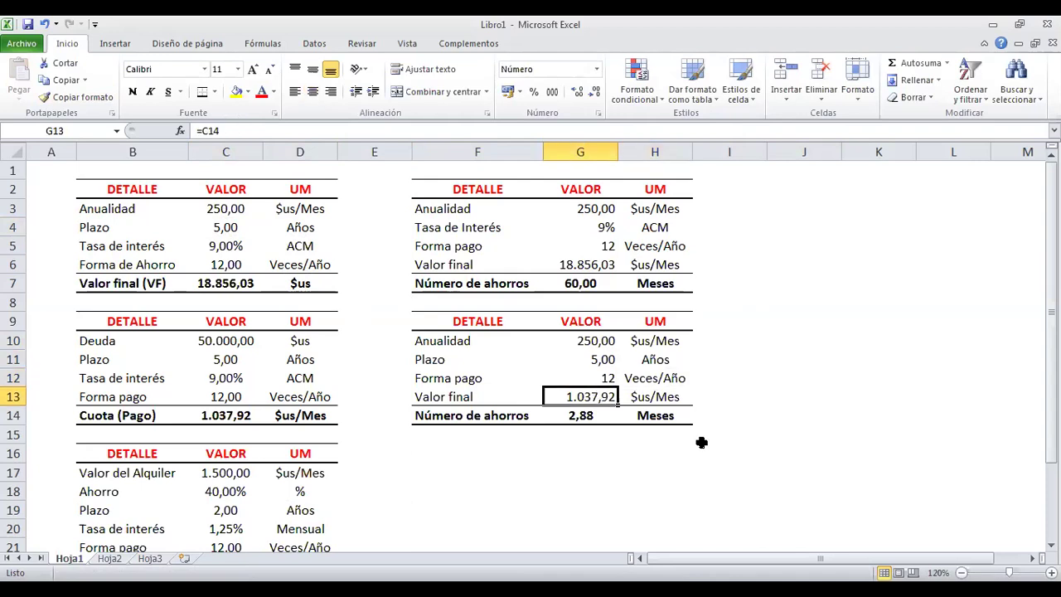
# - Link the Valor final value in G13 to the final value in C7
pyautogui.write('=')
pyautogui.click(239, 280)
pyautogui.press('Return')
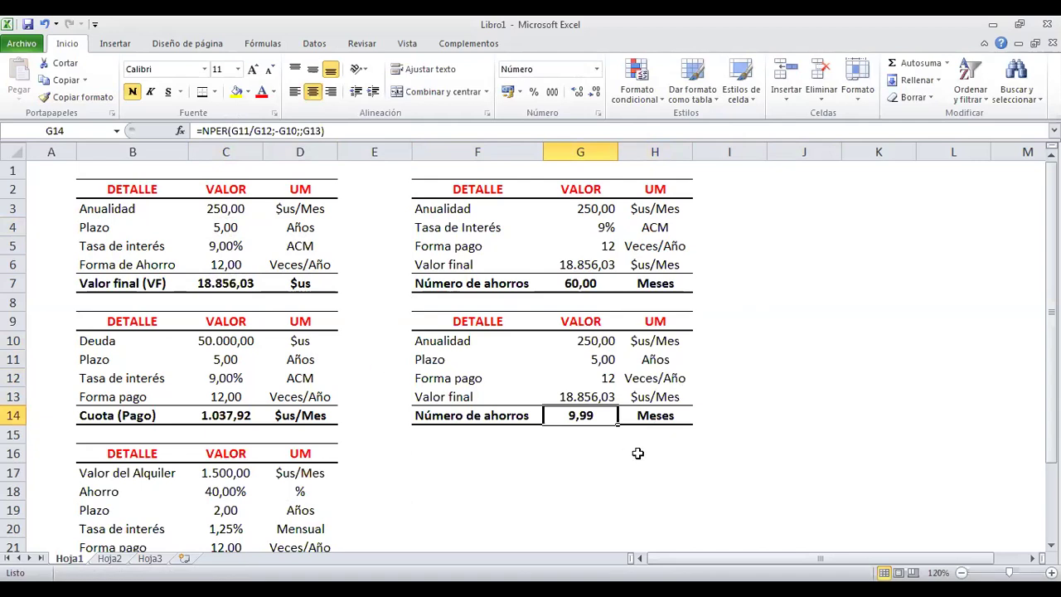
# - Clear the NPER formula from G14
pyautogui.press('Delete')
pyautogui.click(810, 452)
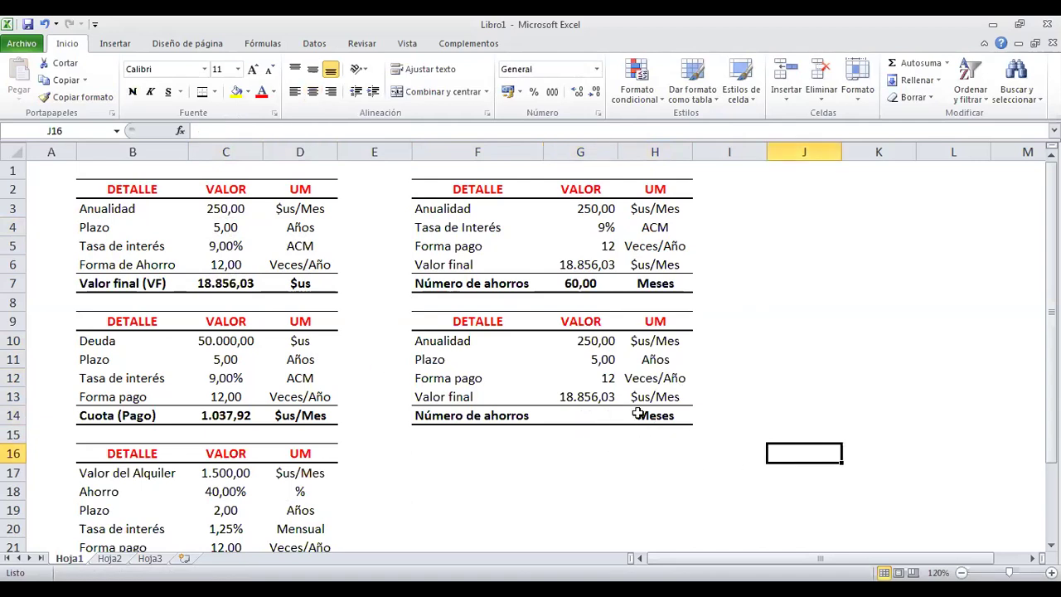
pyautogui.moveTo(599, 339); pyautogui.dragTo(611, 395)
pyautogui.click(829, 413)
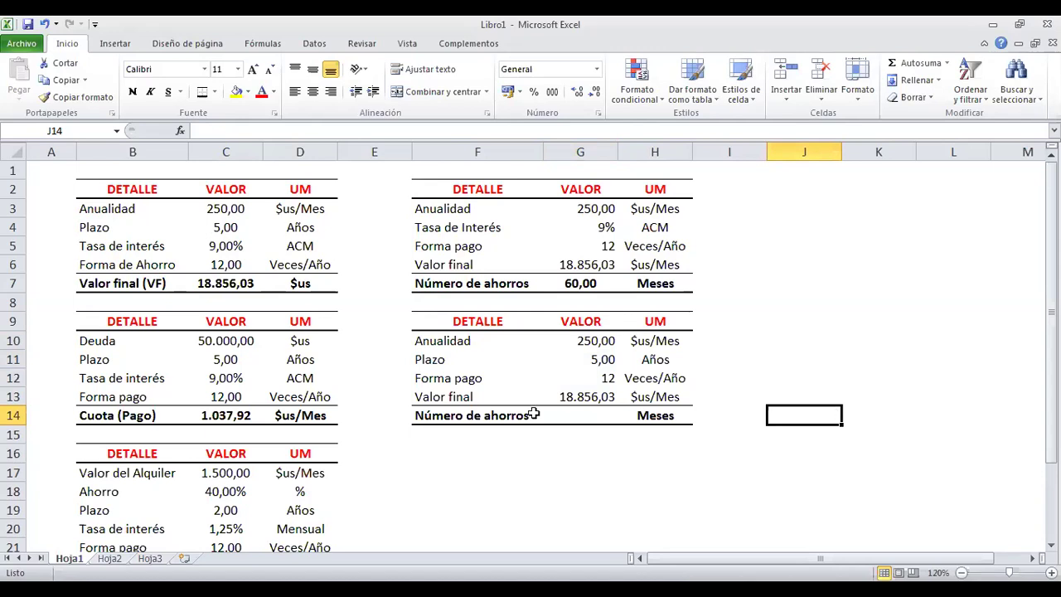
# - Replace the result label in F14 with "Tasa interés"
pyautogui.click(463, 415)
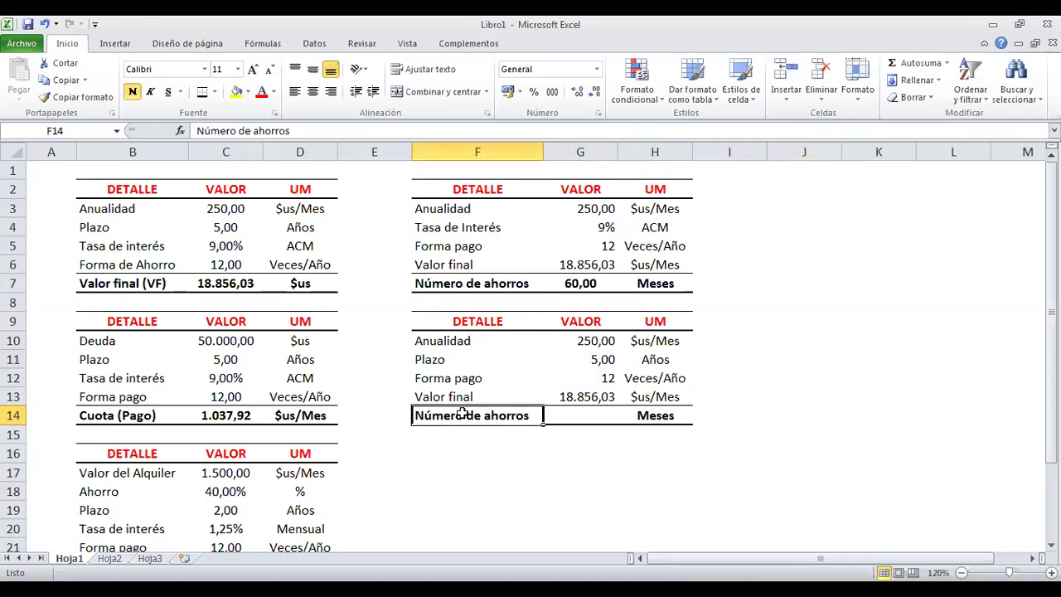
pyautogui.write('Tasa inte')
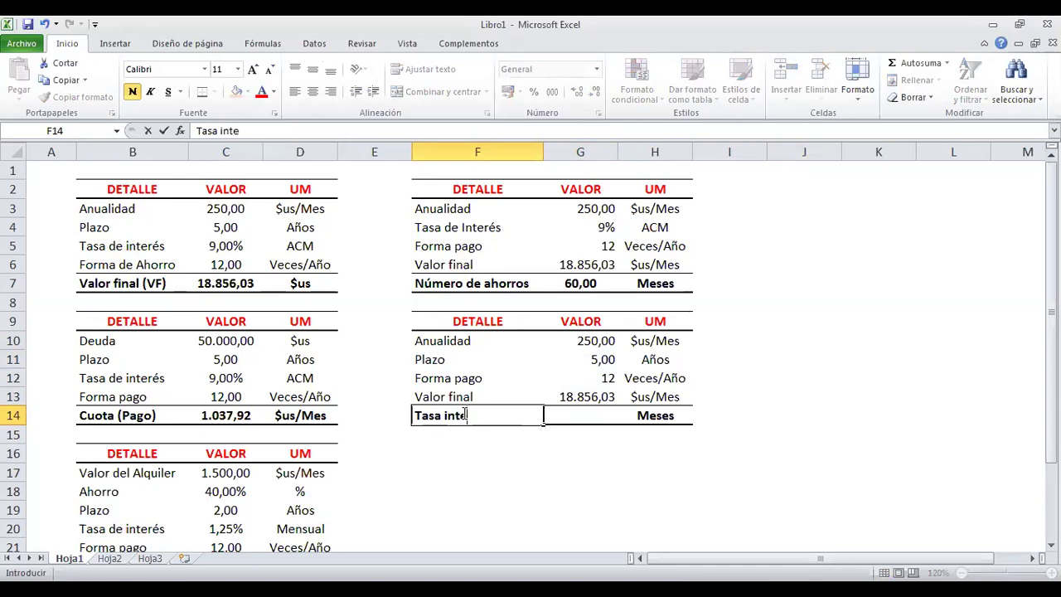
pyautogui.write('rés')
pyautogui.press('Tab')
# - Build a TASA function in G14 with G11*G12 as periods, -G10 as payment, an empty present value and G13 as future value
pyautogui.write('=tas')
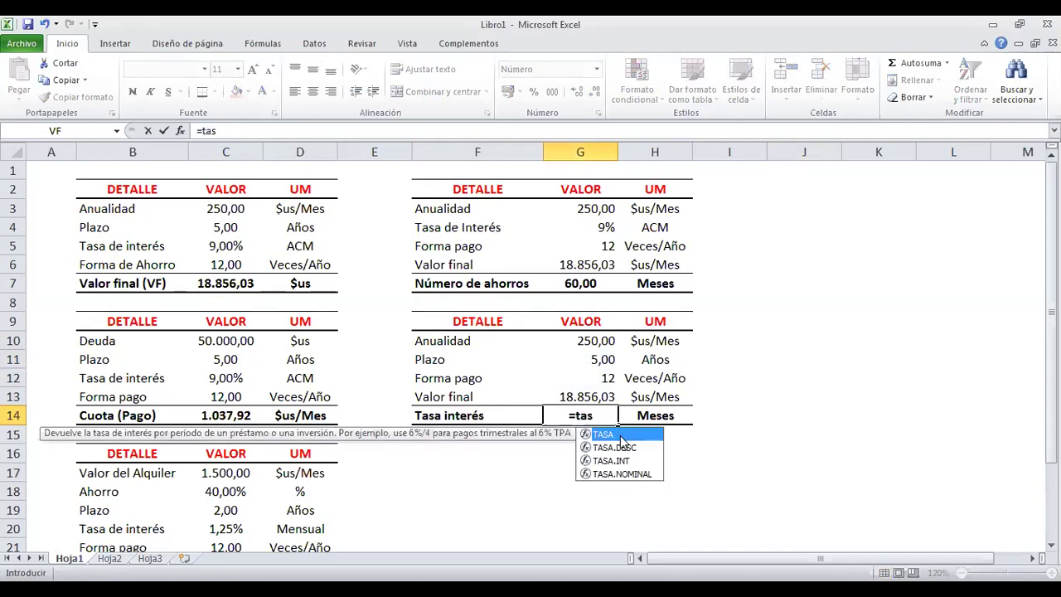
pyautogui.doubleClick(620, 435)
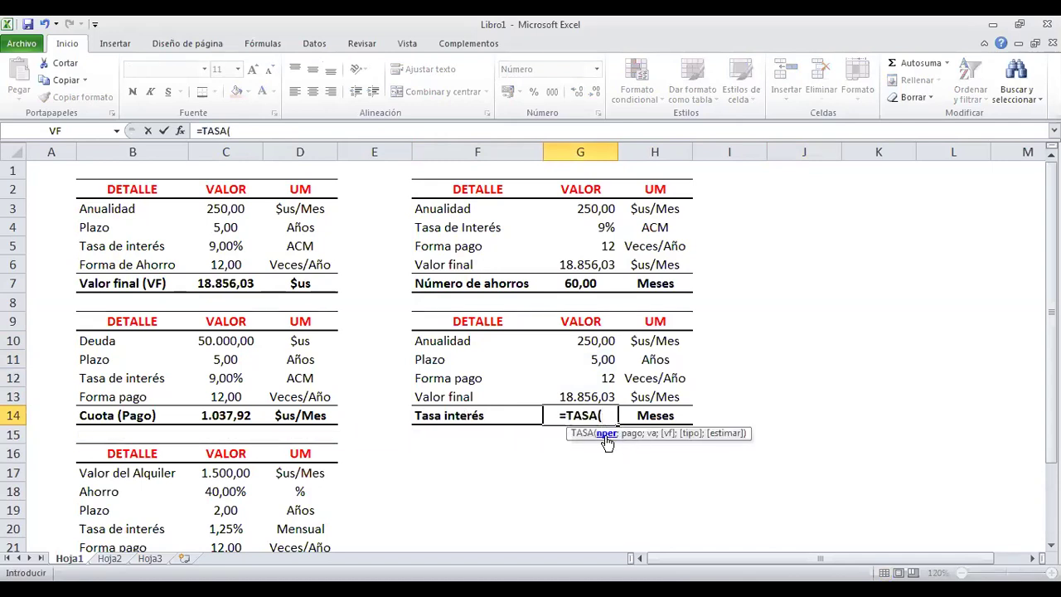
pyautogui.click(602, 361)
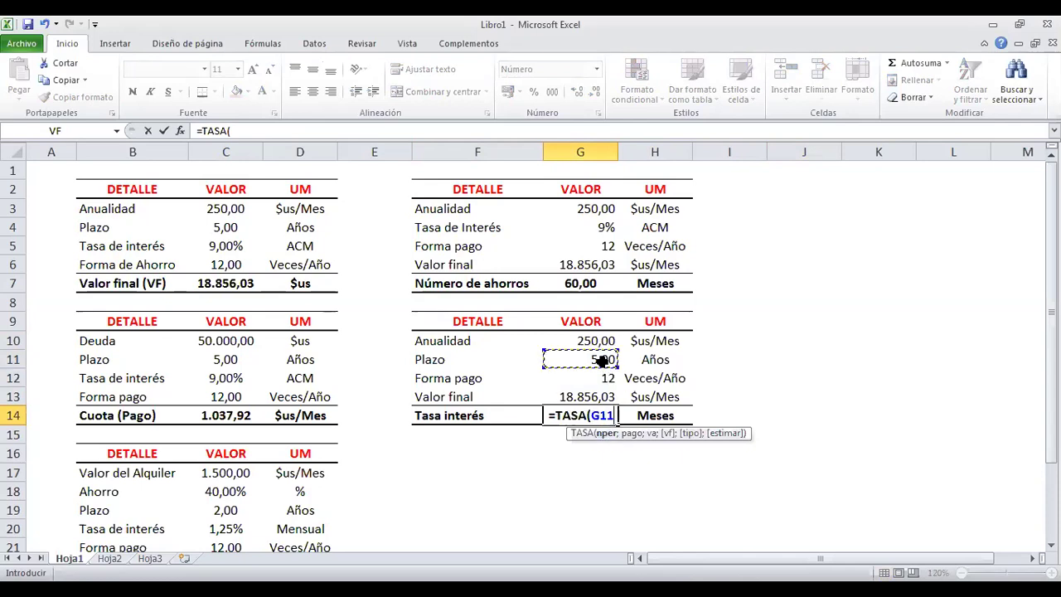
pyautogui.write('*')
pyautogui.click(603, 377)
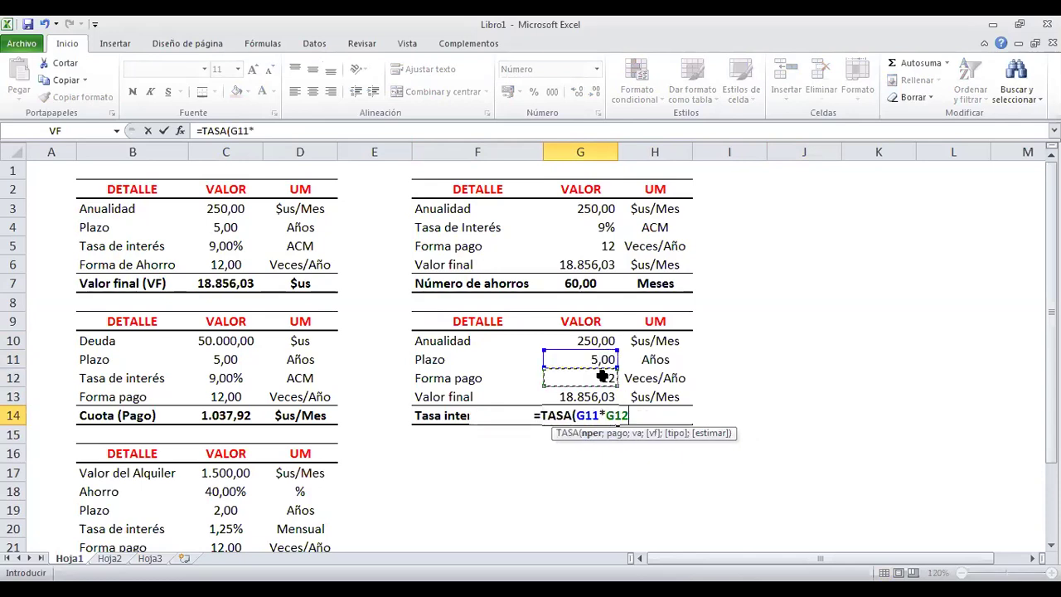
pyautogui.write(';')
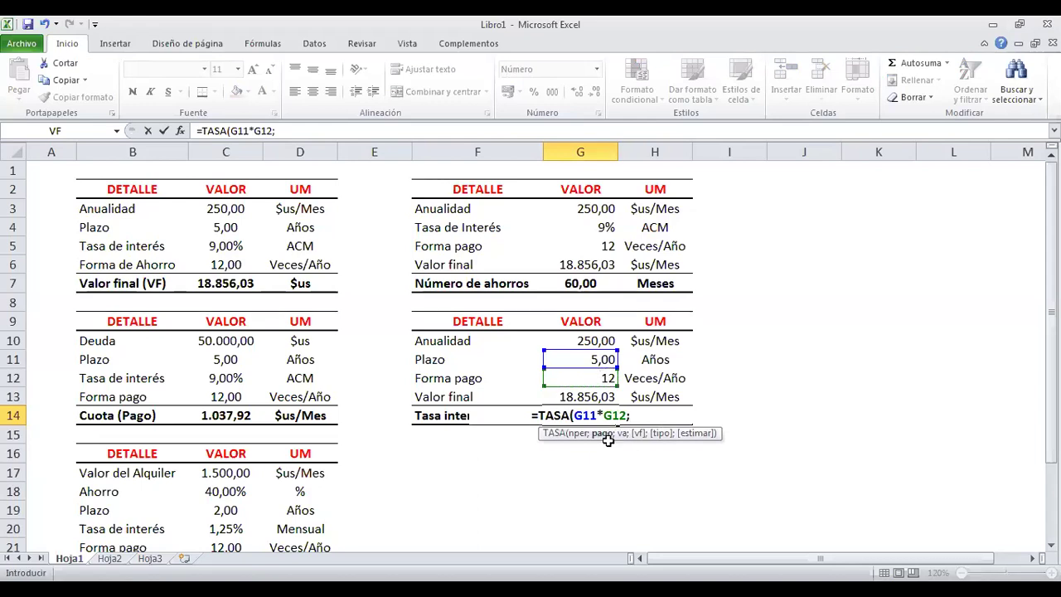
pyautogui.write('-')
pyautogui.click(601, 342)
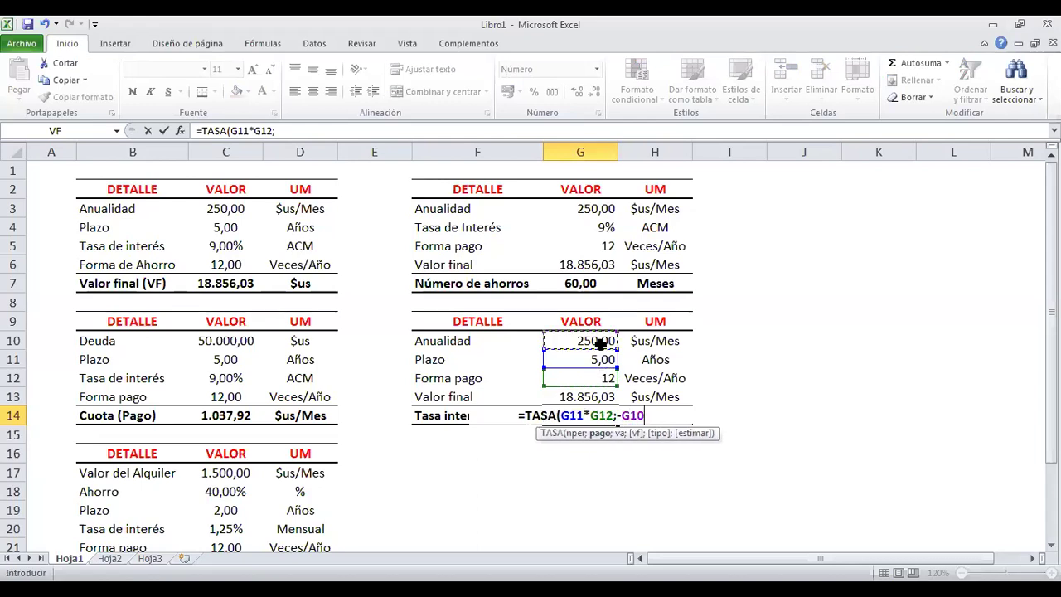
pyautogui.write(';')
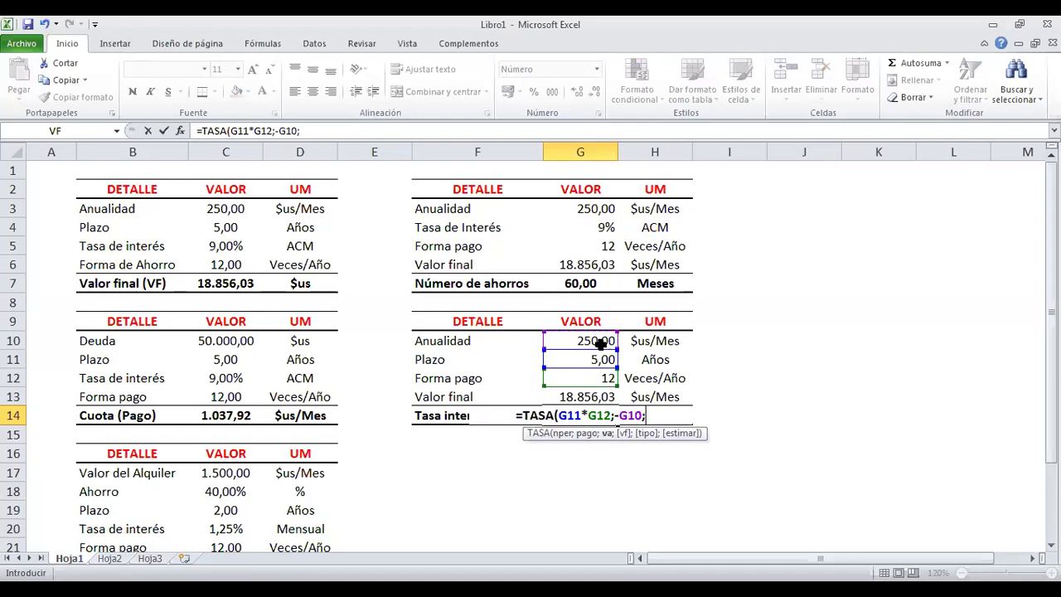
pyautogui.write(';')
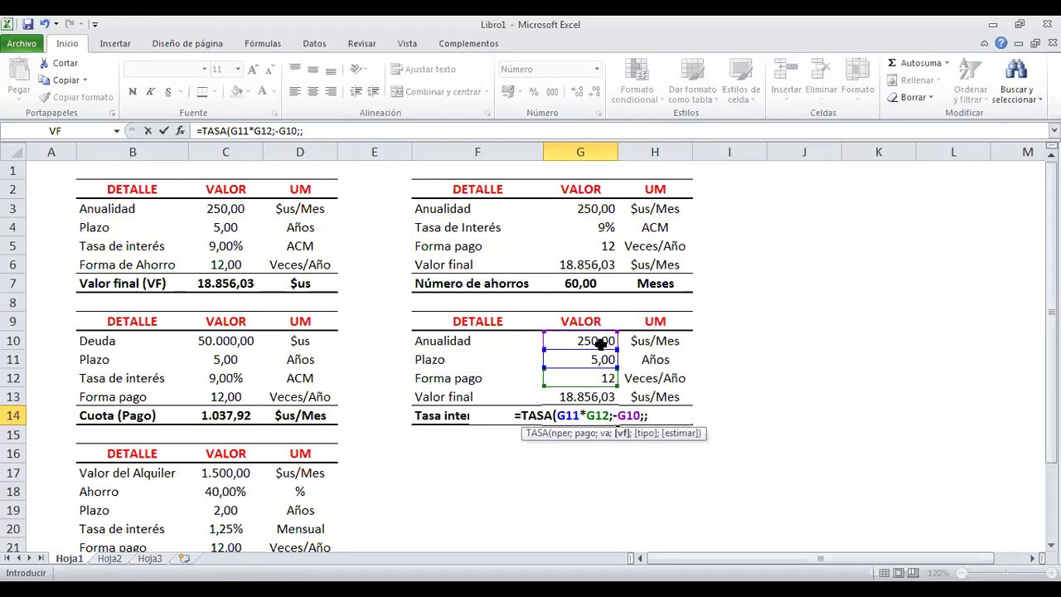
pyautogui.click(585, 398)
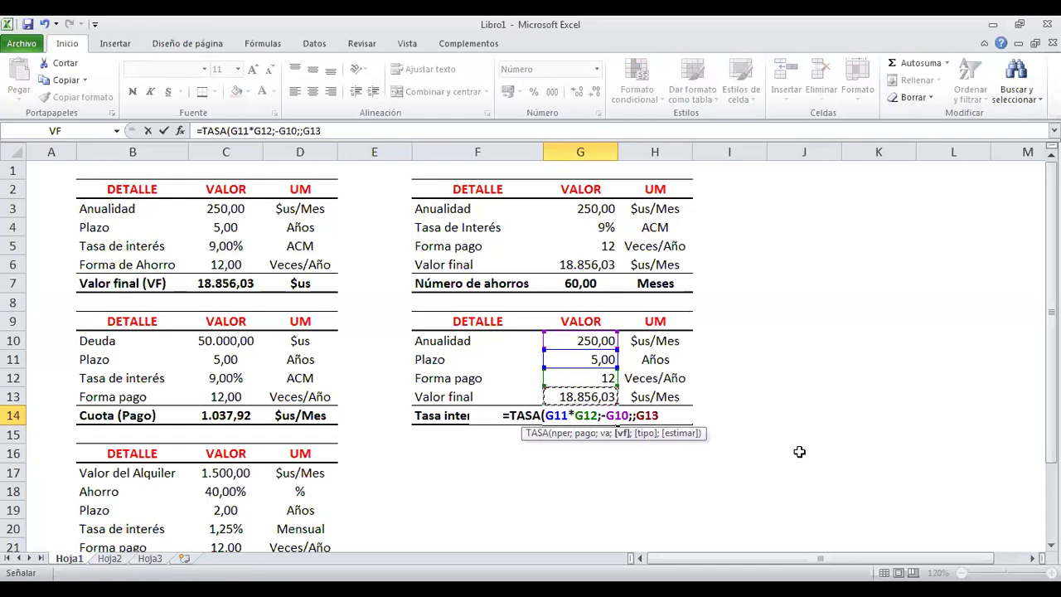
pyautogui.write(')')
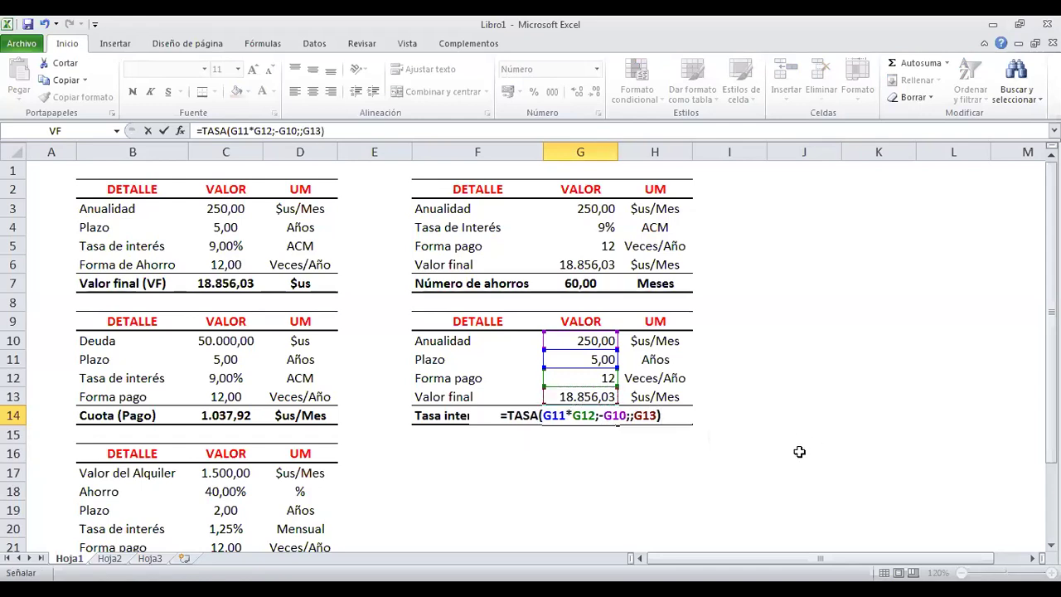
# - Annualize the rate in G14 by multiplying the TASA function by the Forma pago value in G12
pyautogui.write('*')
pyautogui.click(597, 380)
pyautogui.press('Return')
pyautogui.press('Up')
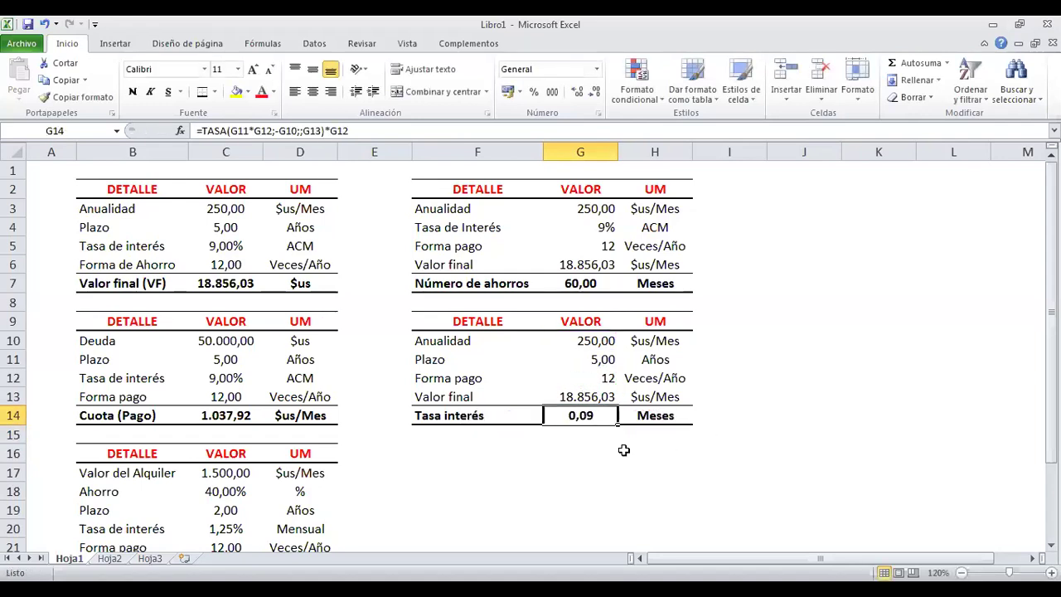
# - Format the interest rate in G14 as a percentage with two decimals
pyautogui.click(534, 92)
pyautogui.click(579, 92)
pyautogui.click(579, 92)
# - Set the unit of the Tasa interés row in H14 to ACM
pyautogui.click(655, 416)
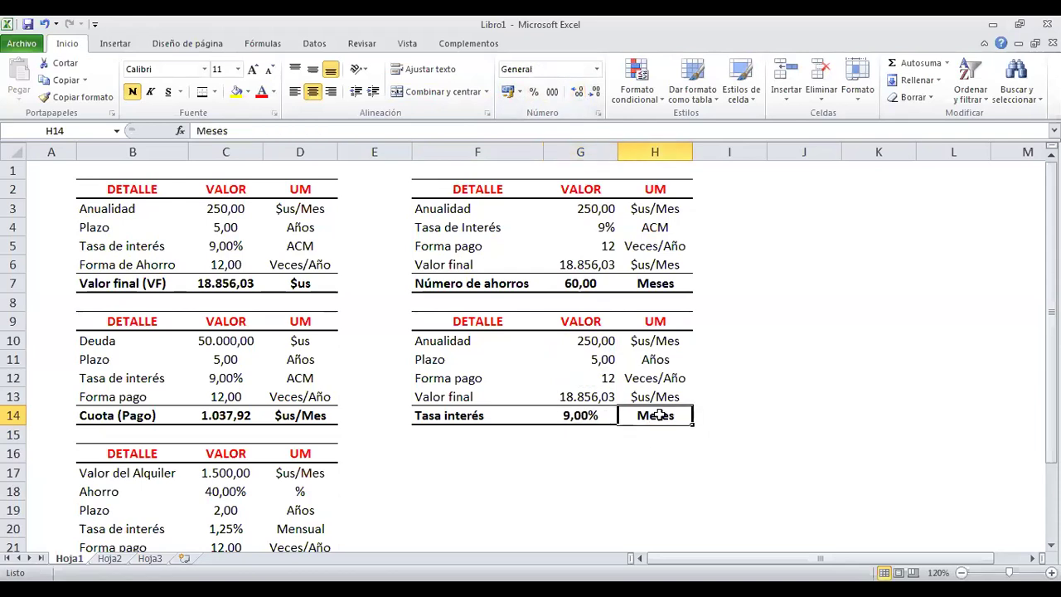
pyautogui.write('ACM')
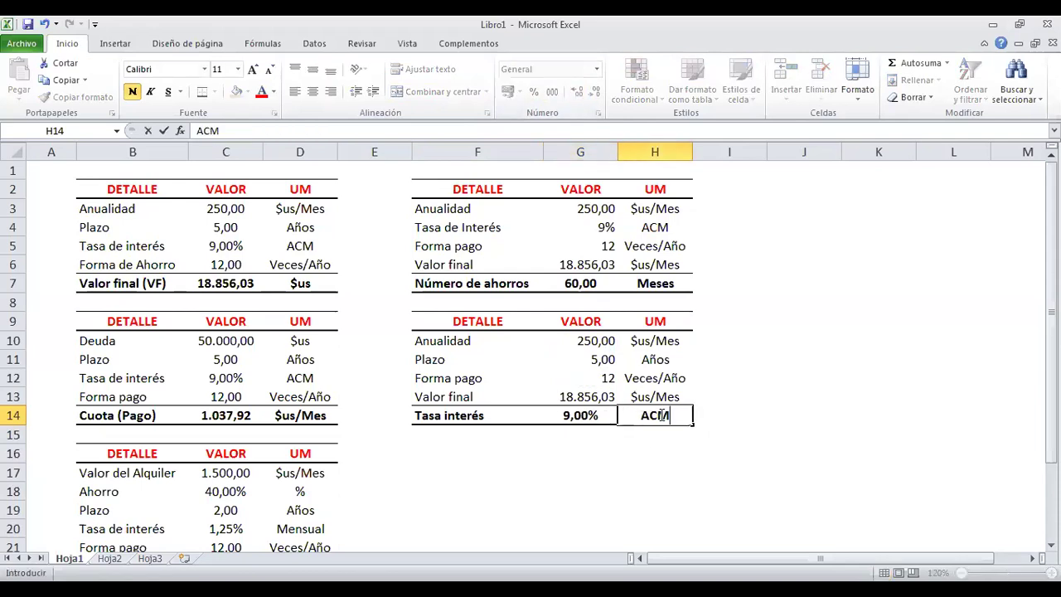
pyautogui.press('Return')
# - Compare the calculated rate in G14 with the original rate in C5 and review its TASA formula
pyautogui.click(584, 415)
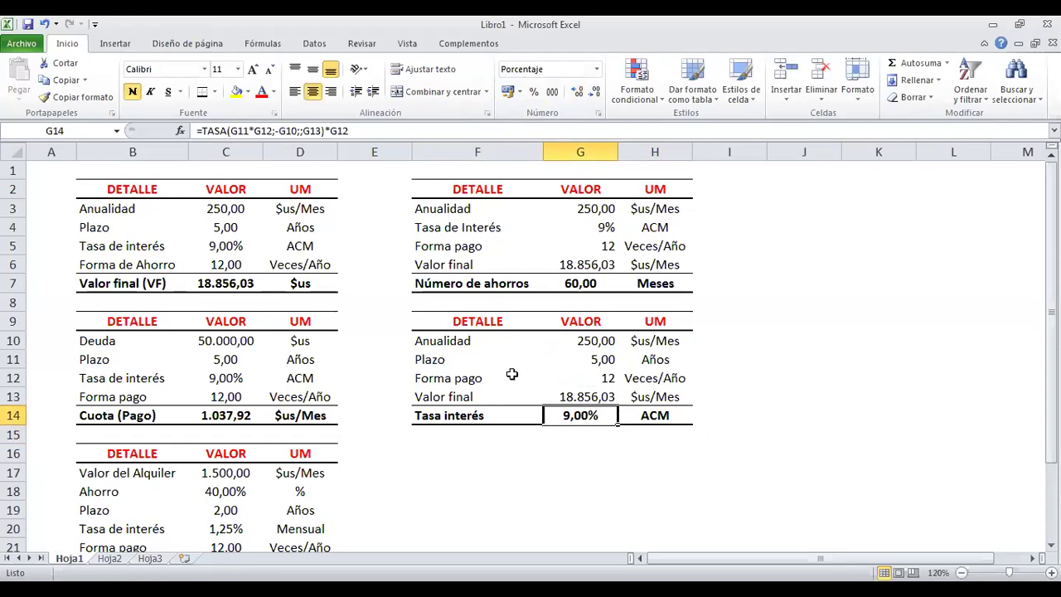
pyautogui.click(229, 242)
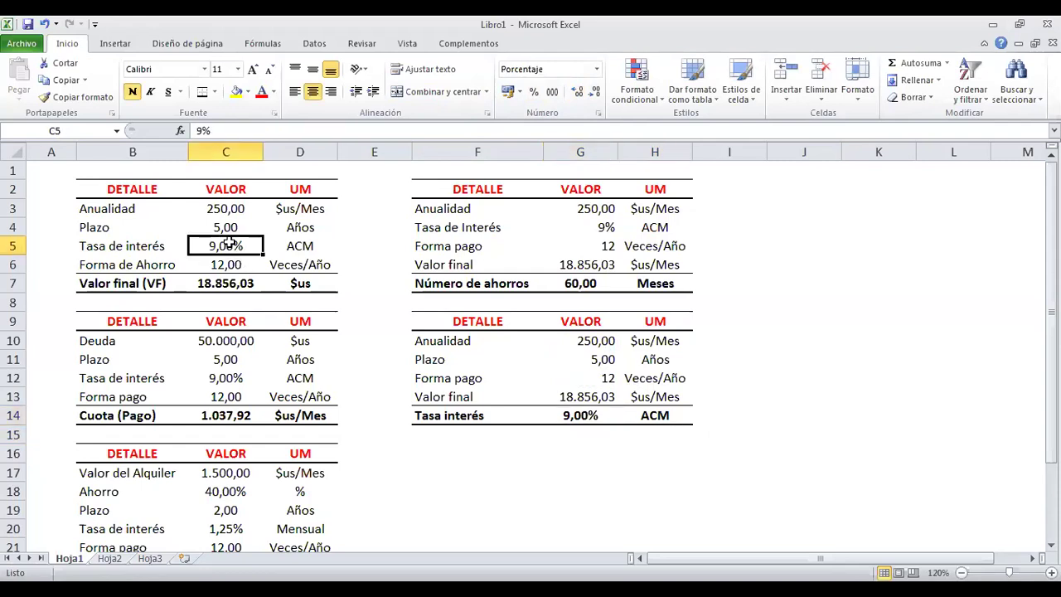
pyautogui.click(585, 415)
pyautogui.doubleClick(585, 415)
pyautogui.press('Escape')
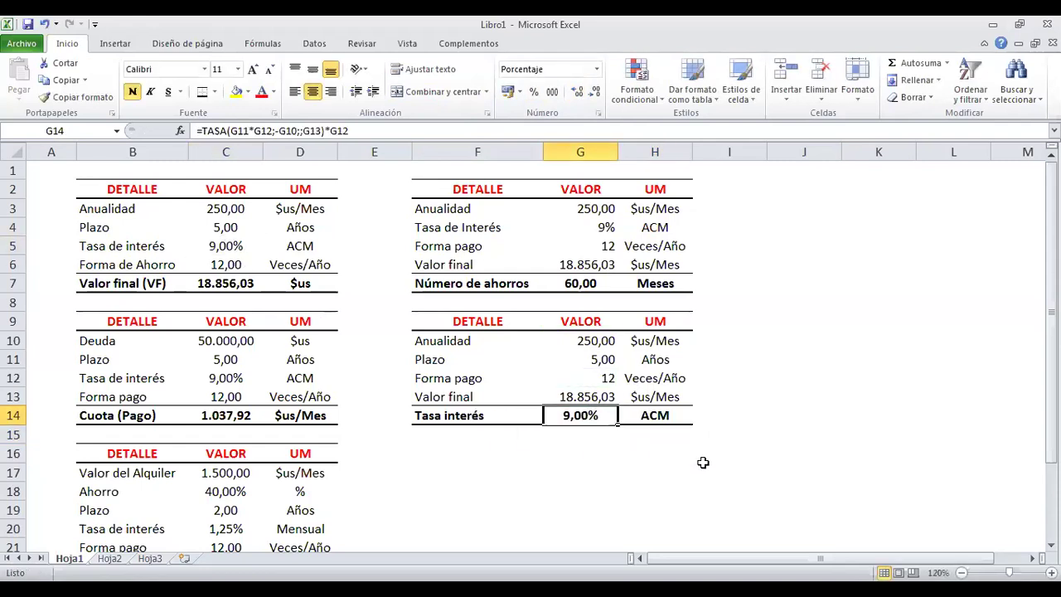